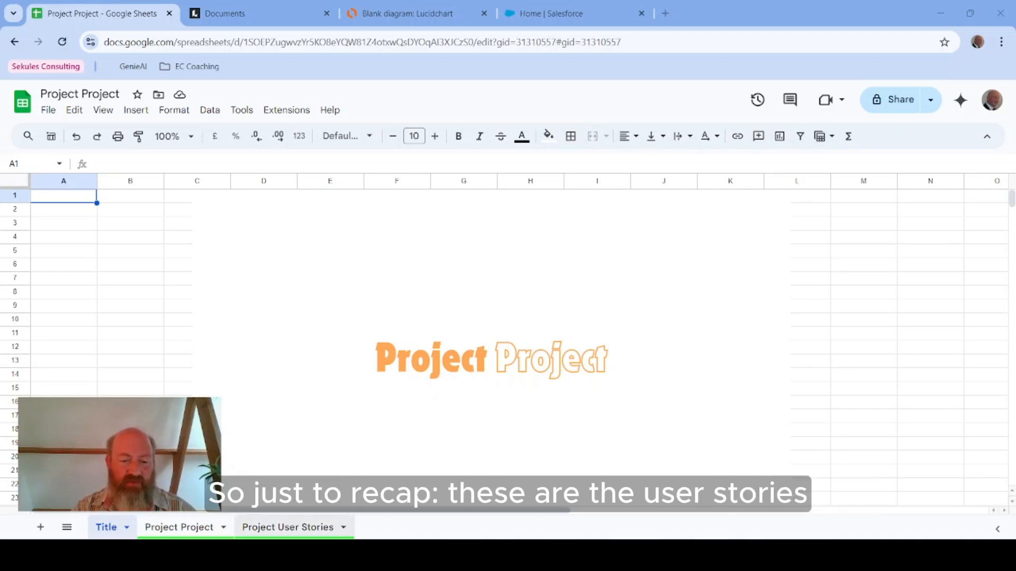
Step: Review the Project User Stories sheet, then open the entity relationship diagram for the project
left_click(296, 527)
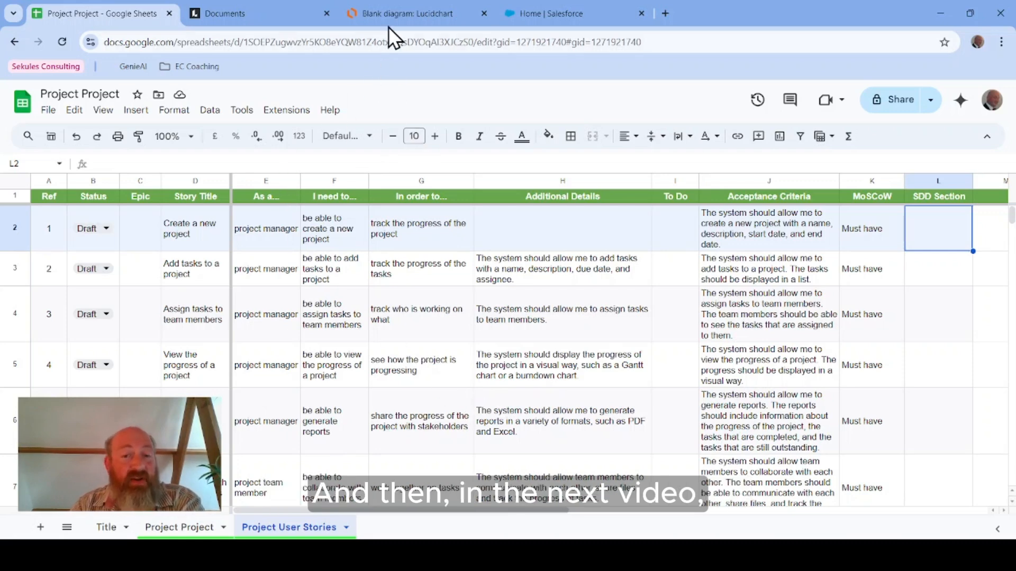
left_click(393, 11)
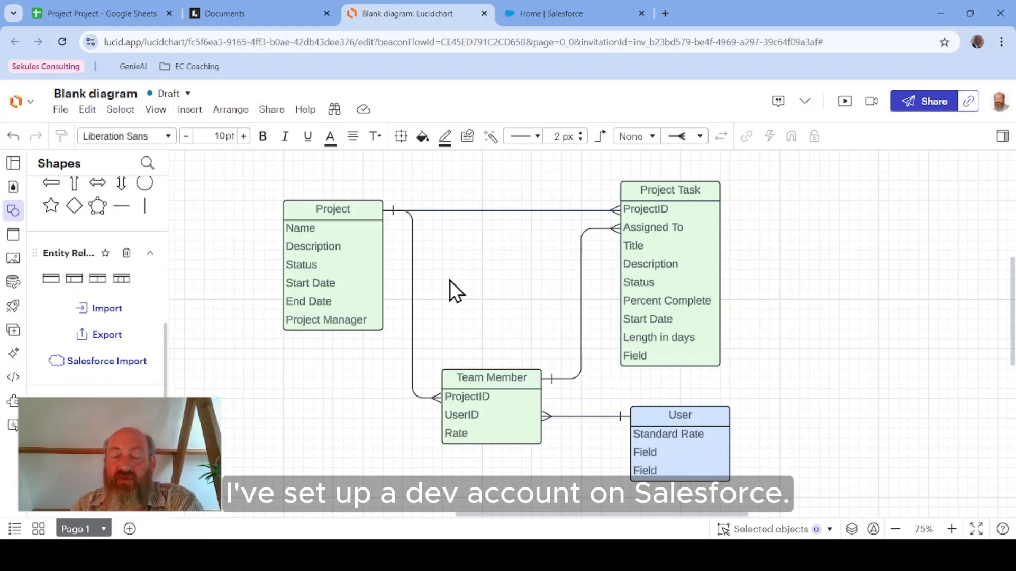
left_click(668, 252)
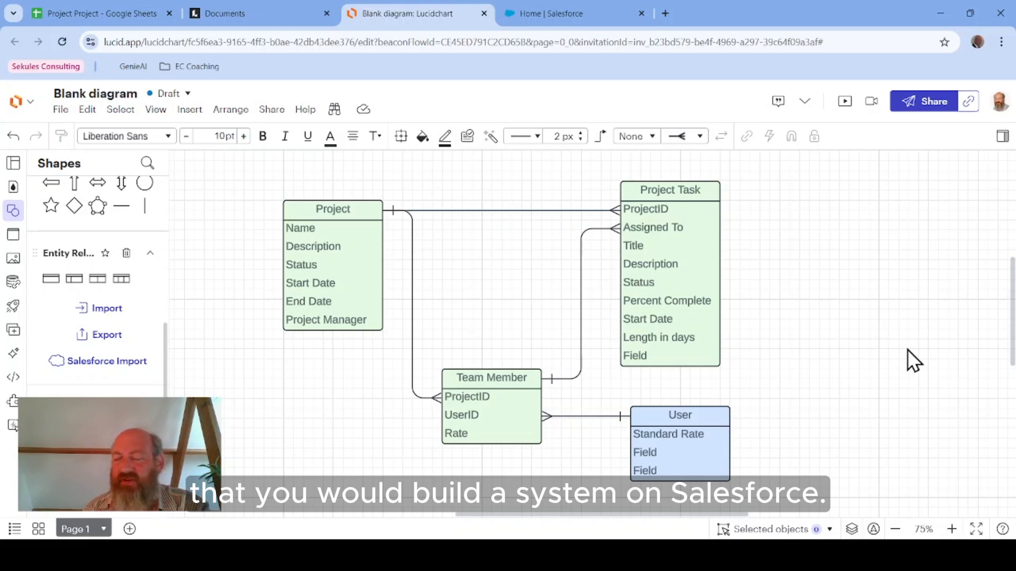
Step: Open a new browser tab, go to developer.salesforce.com and accept all cookies
left_click(666, 14)
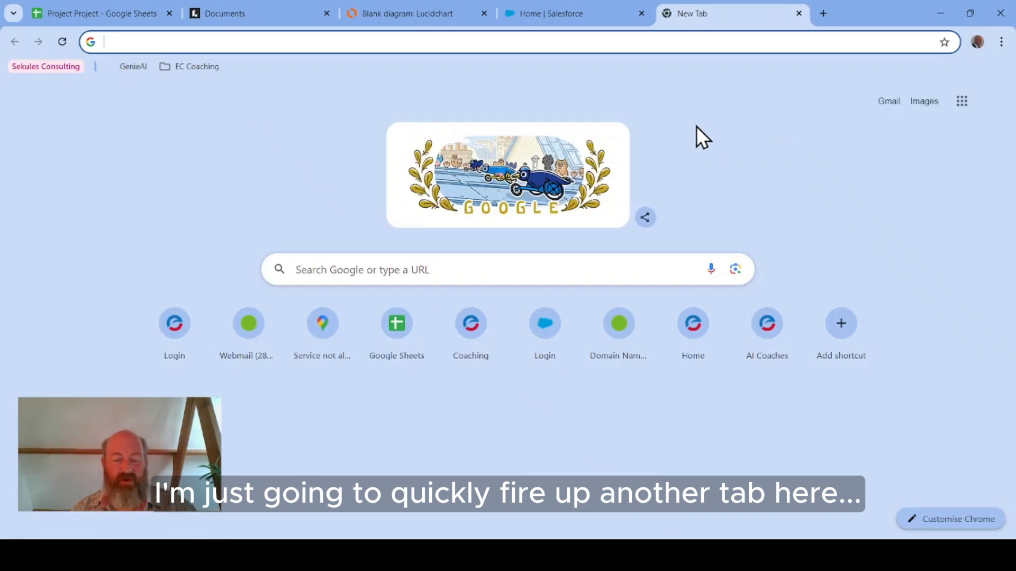
type("developer.")
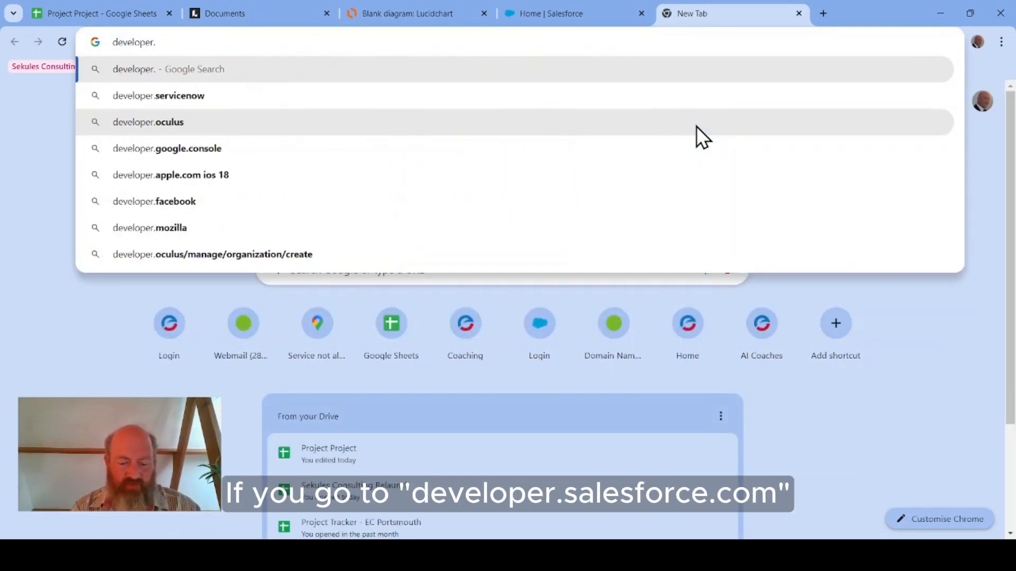
type("salesforce.com")
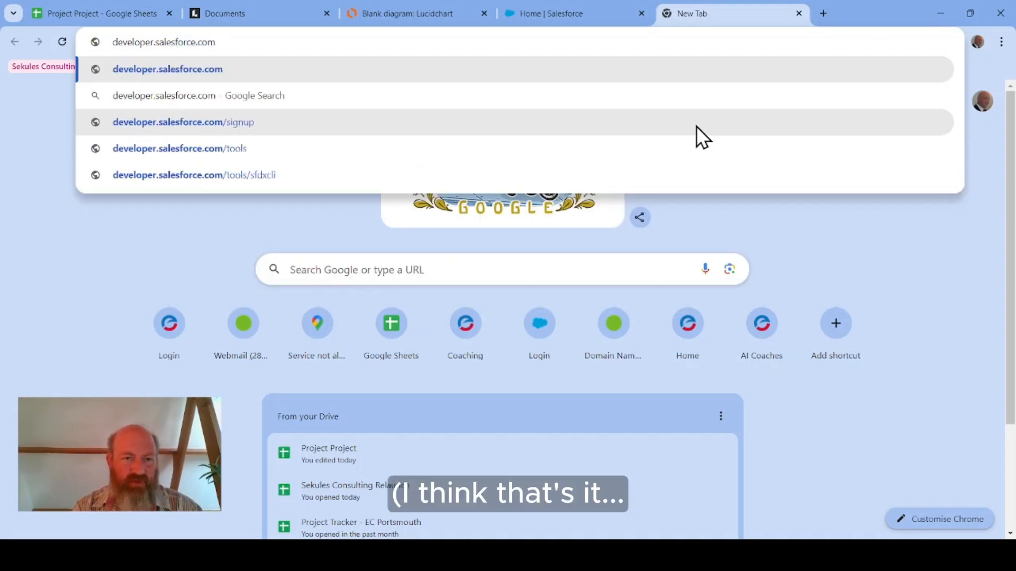
key("Return")
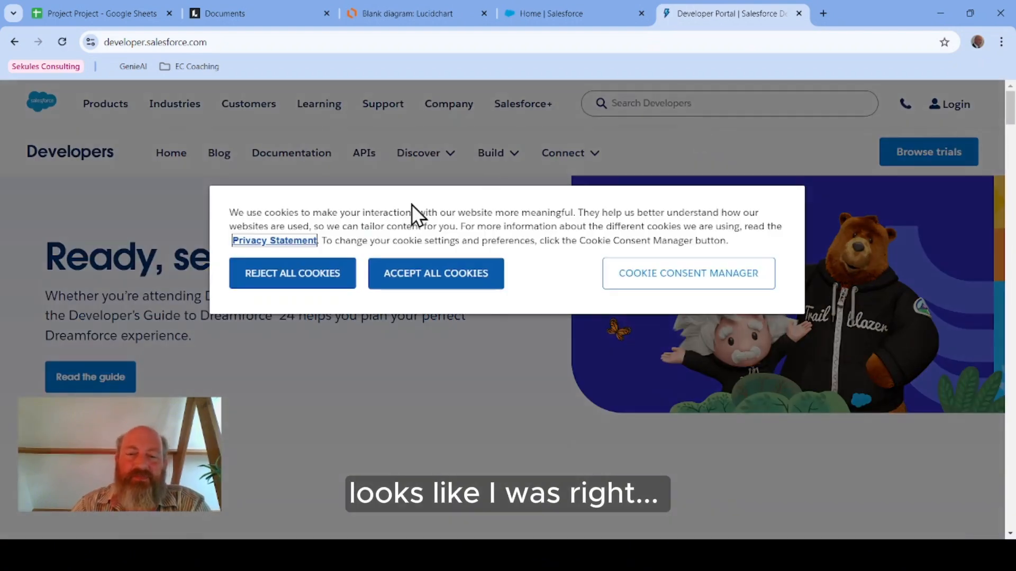
left_click(420, 275)
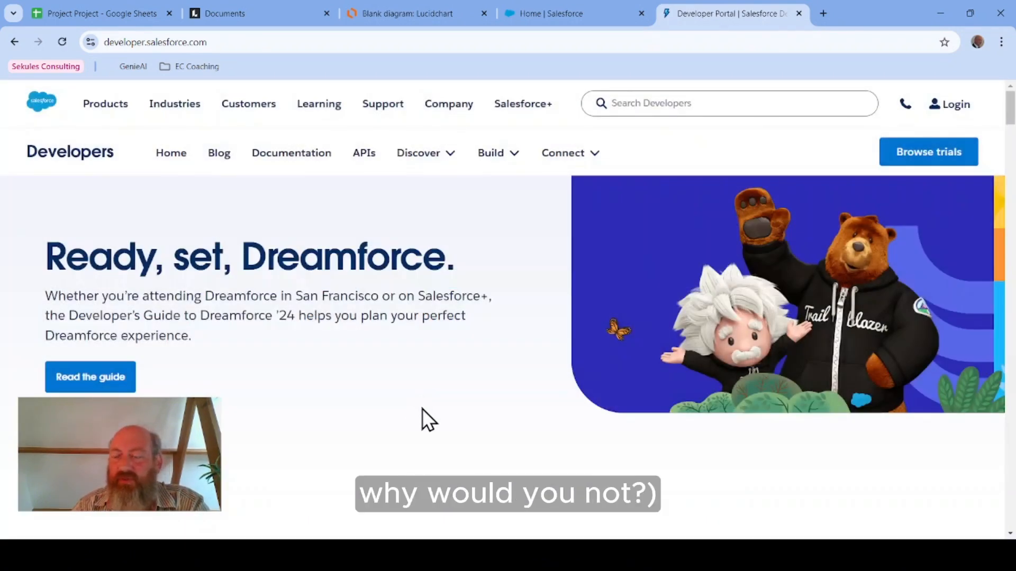
Step: Browse the free trials and open the sign-up page for the Salesforce Developer Edition
left_click(909, 158)
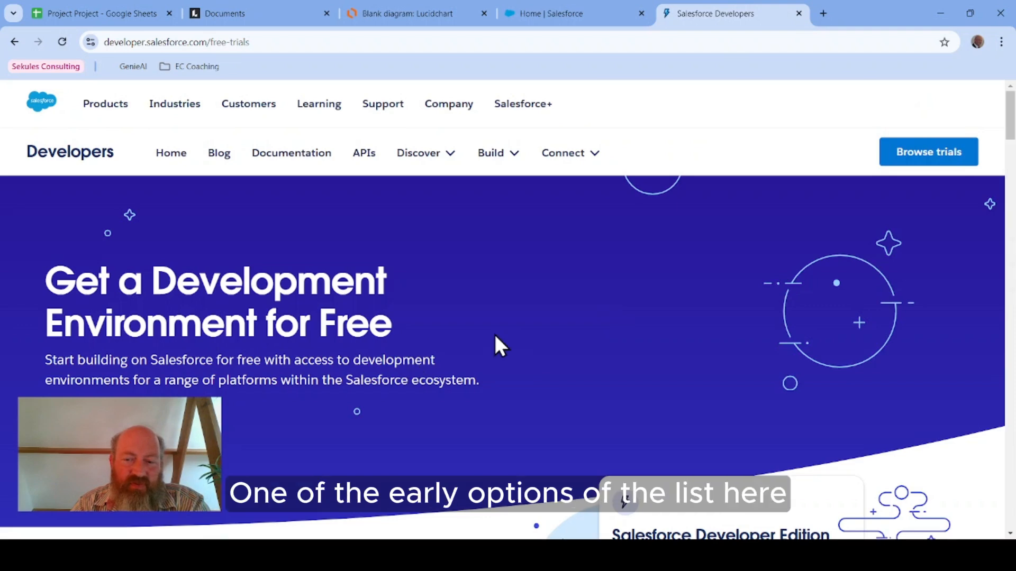
scroll(496, 332, "down", 7)
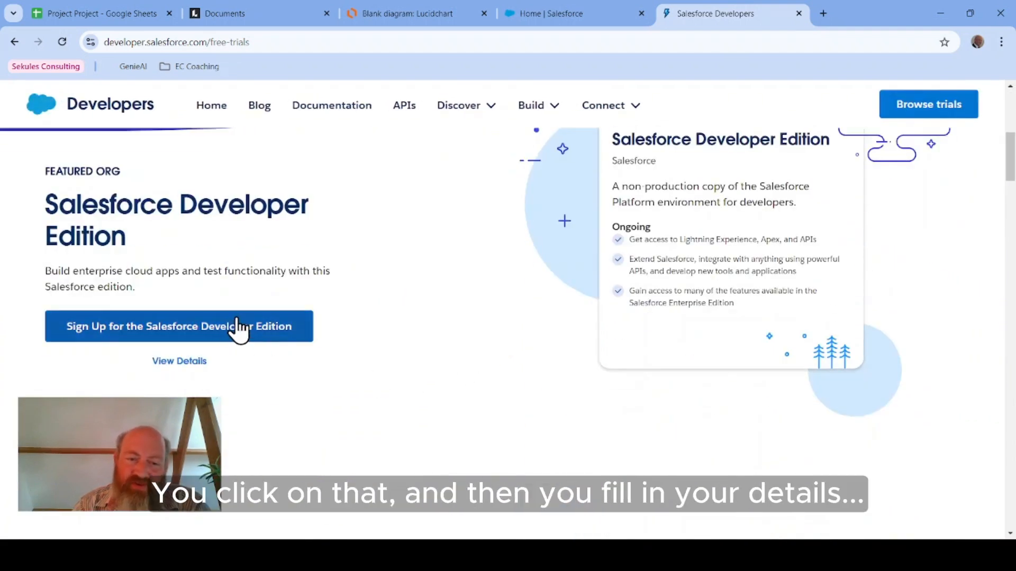
left_click(238, 328)
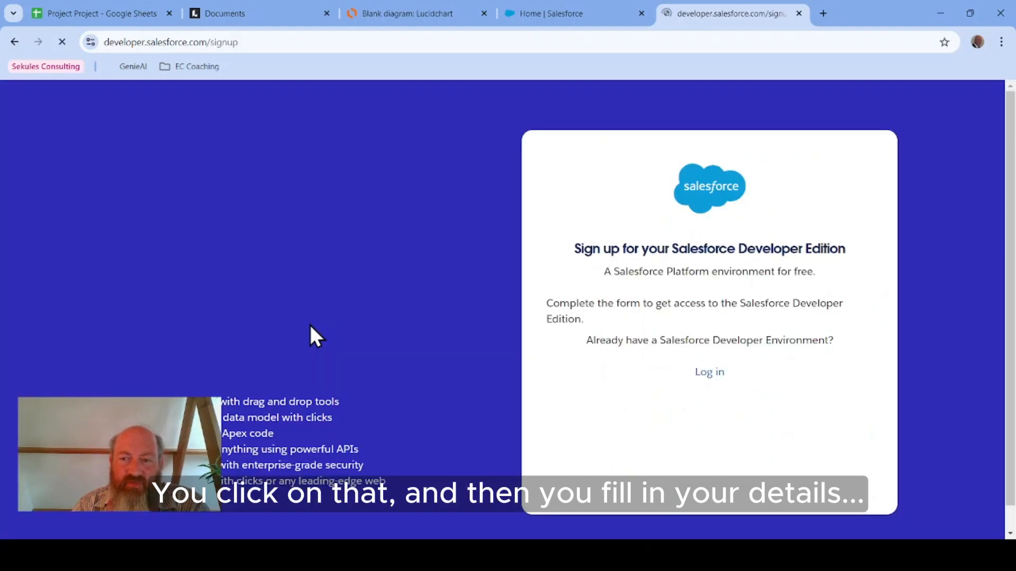
Step: Scroll through the Developer Edition sign-up form's fields, then close the sign-up tab
scroll(675, 365, "down", 6)
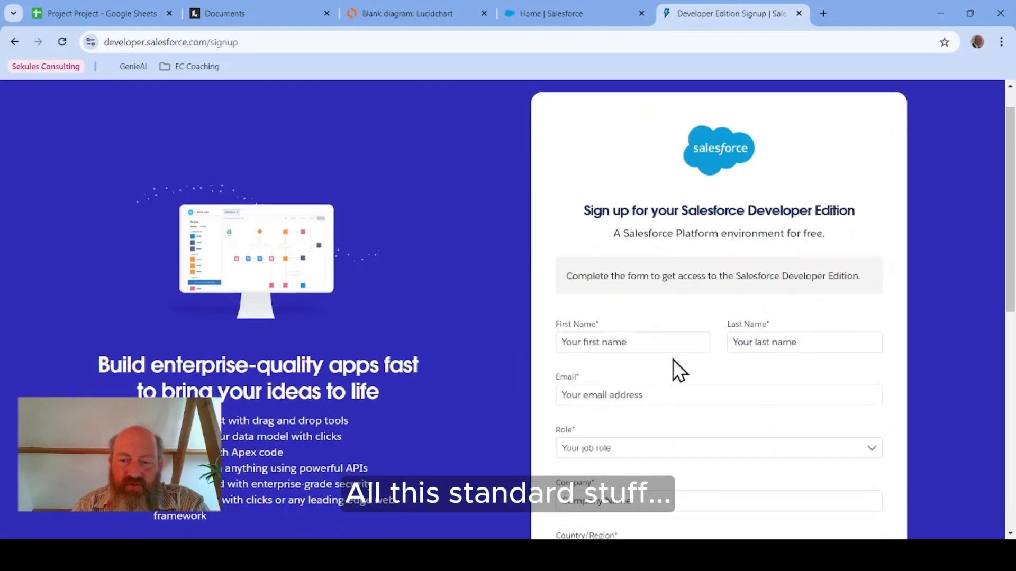
scroll(670, 354, "up", 1)
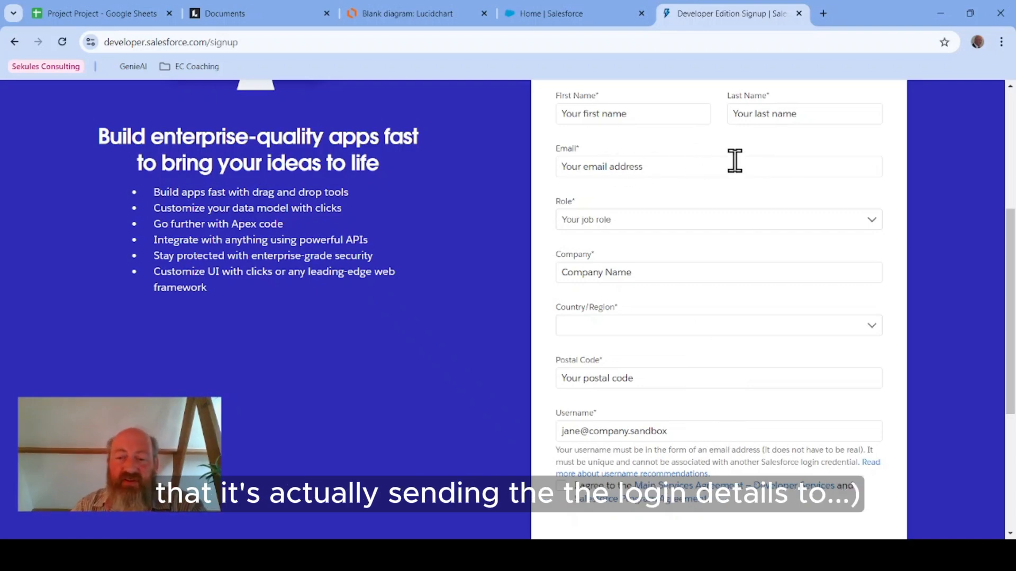
scroll(818, 404, "down", 1)
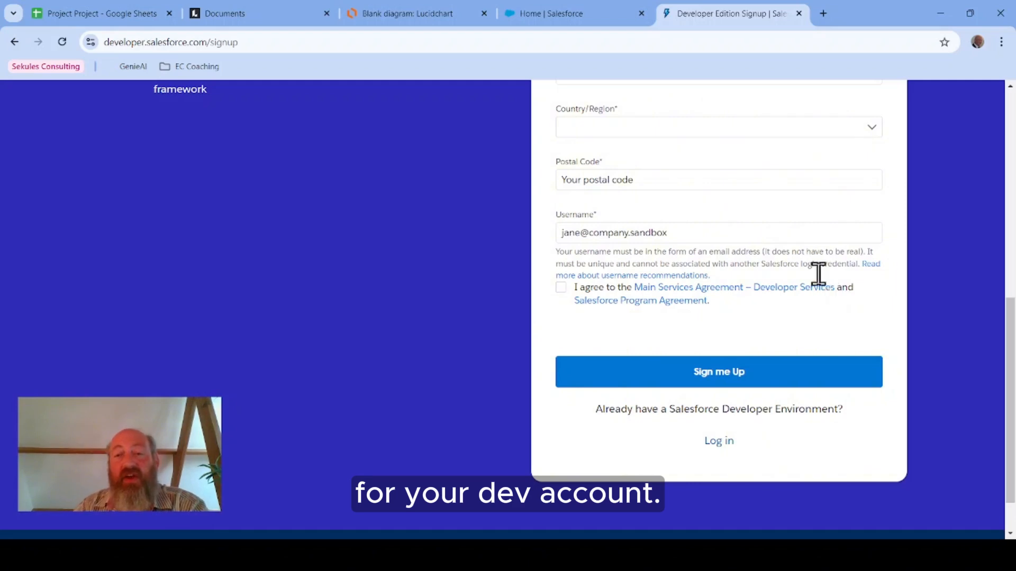
left_click(799, 13)
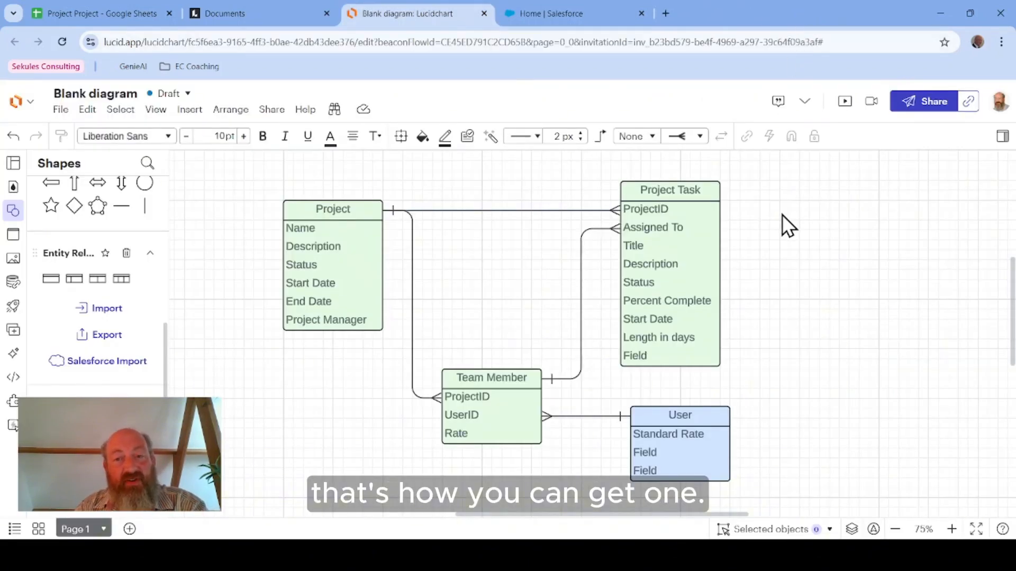
Step: Examine the Salesforce Setup home and the diagram's Project, Project Task, Team Member and User objects and their links
left_click(548, 12)
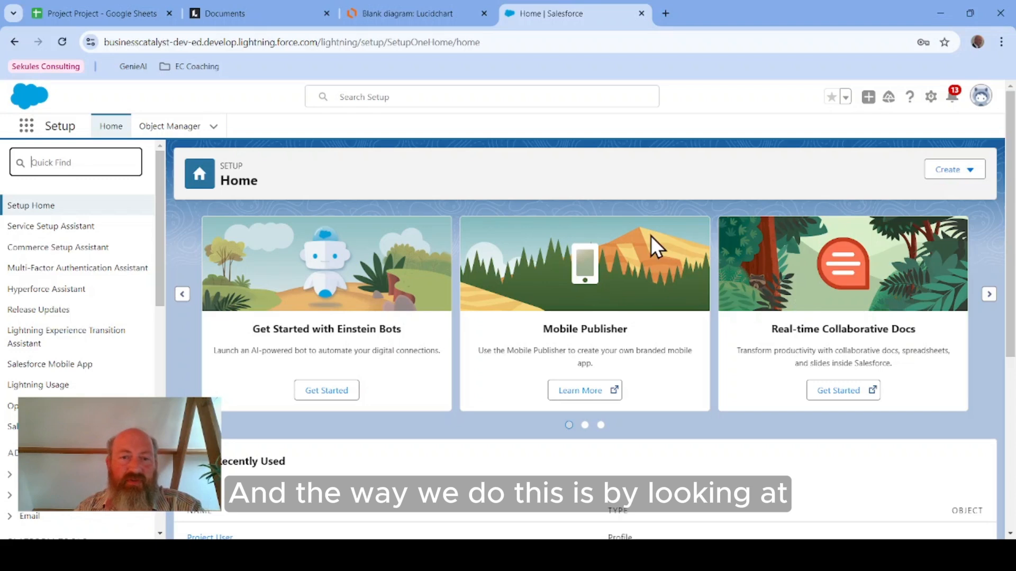
left_click(392, 12)
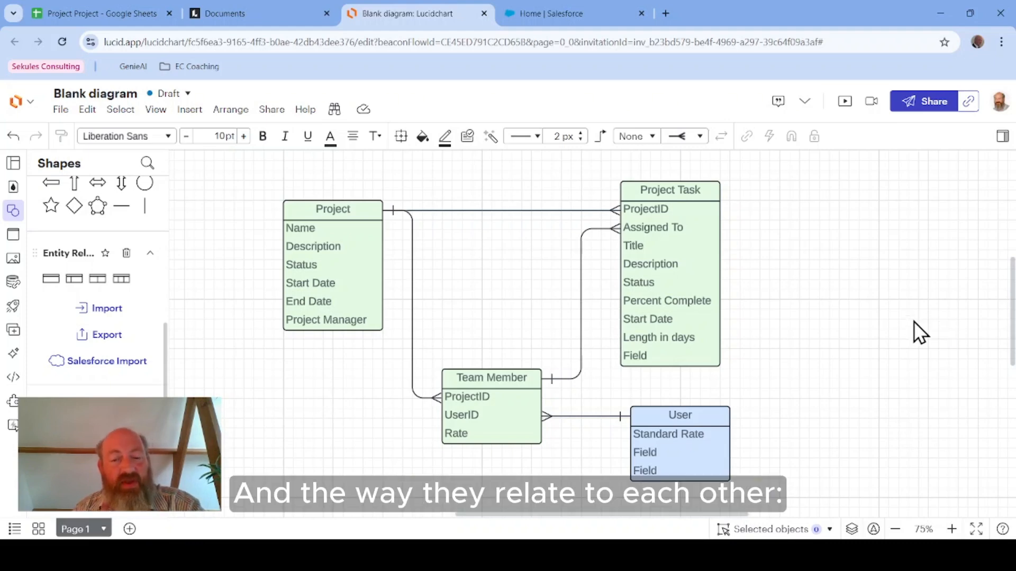
left_click(365, 259)
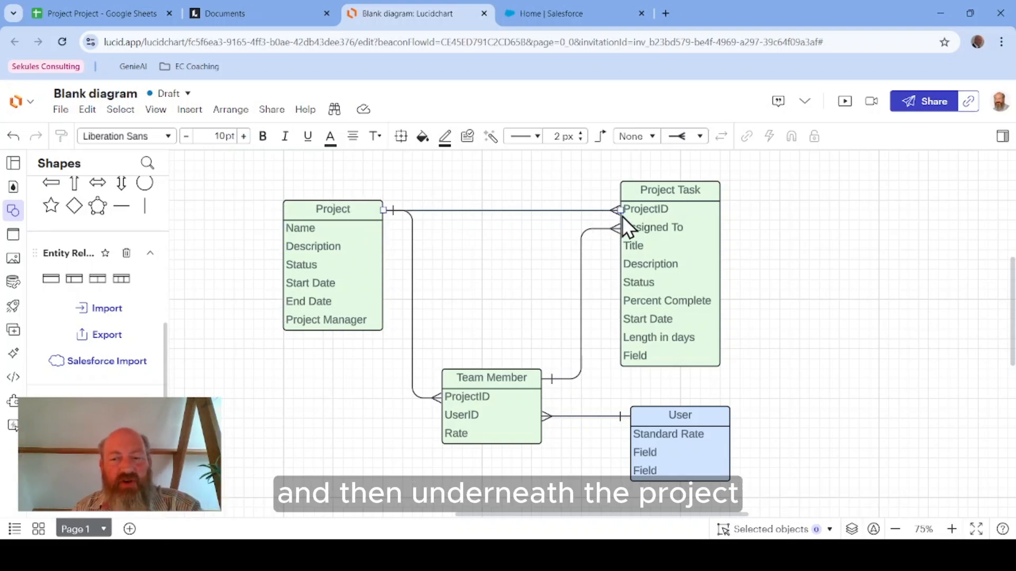
left_click(654, 195)
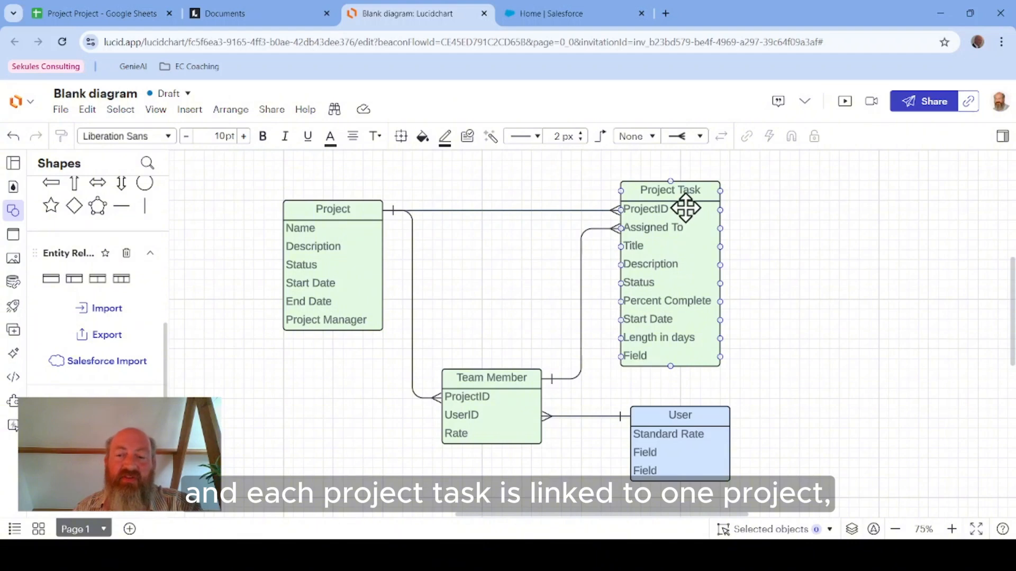
left_click(296, 221)
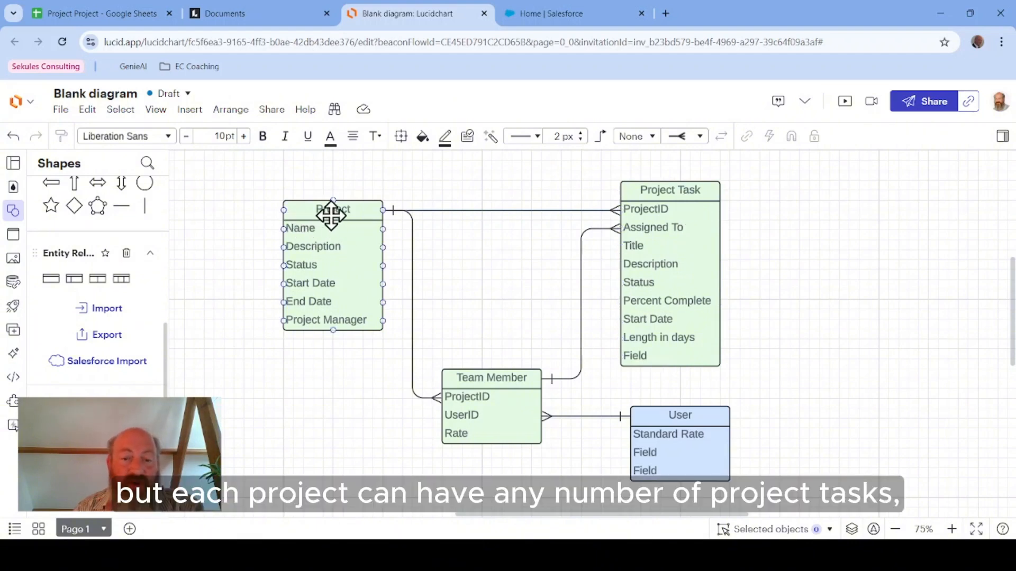
left_click(639, 210)
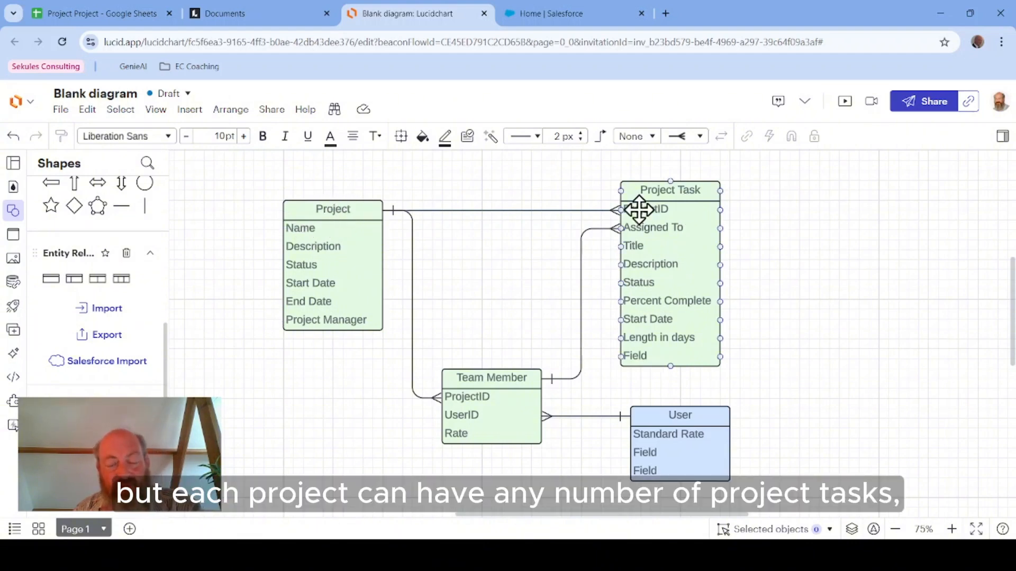
left_click(585, 211)
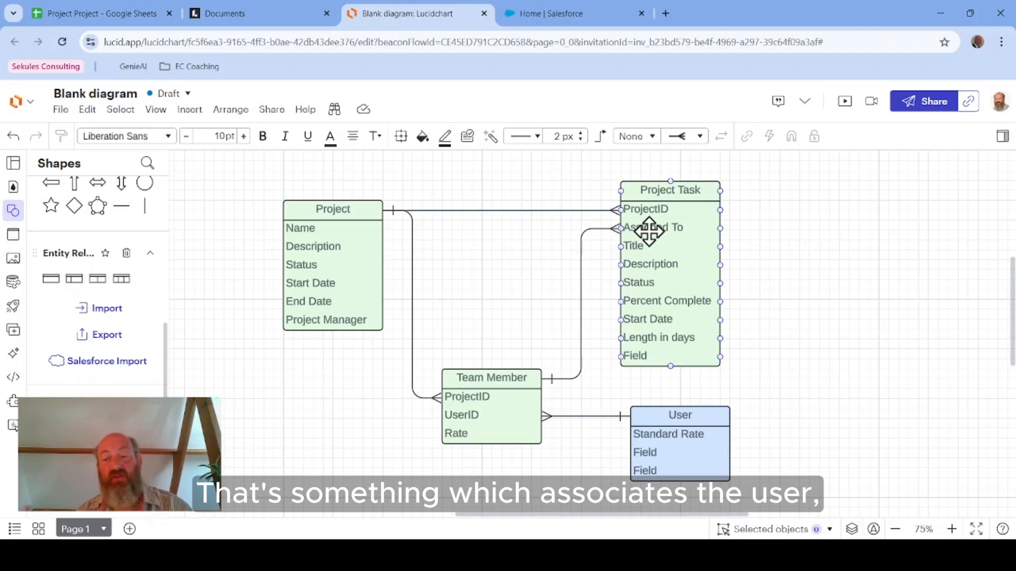
left_click(656, 449)
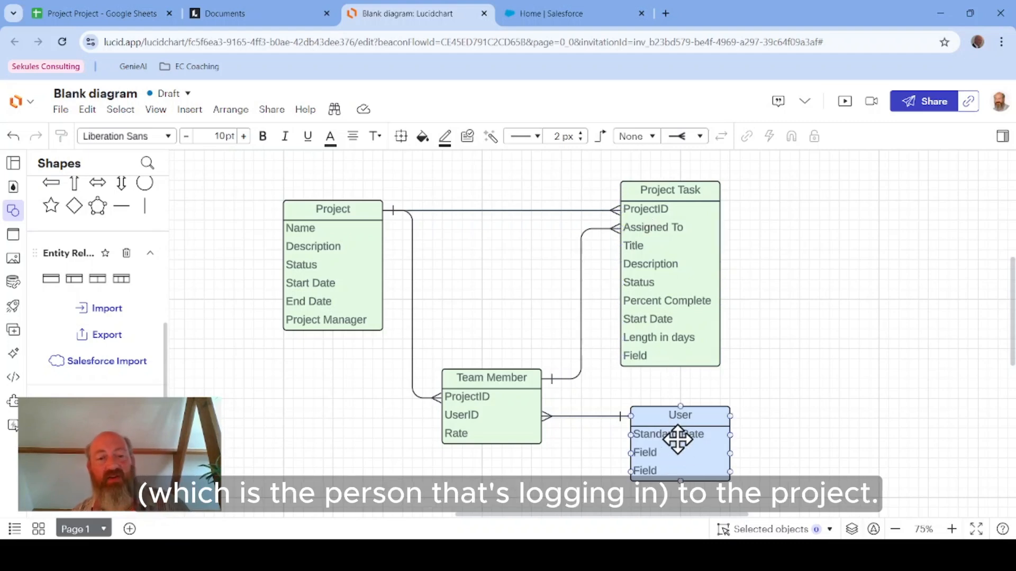
left_click(295, 256)
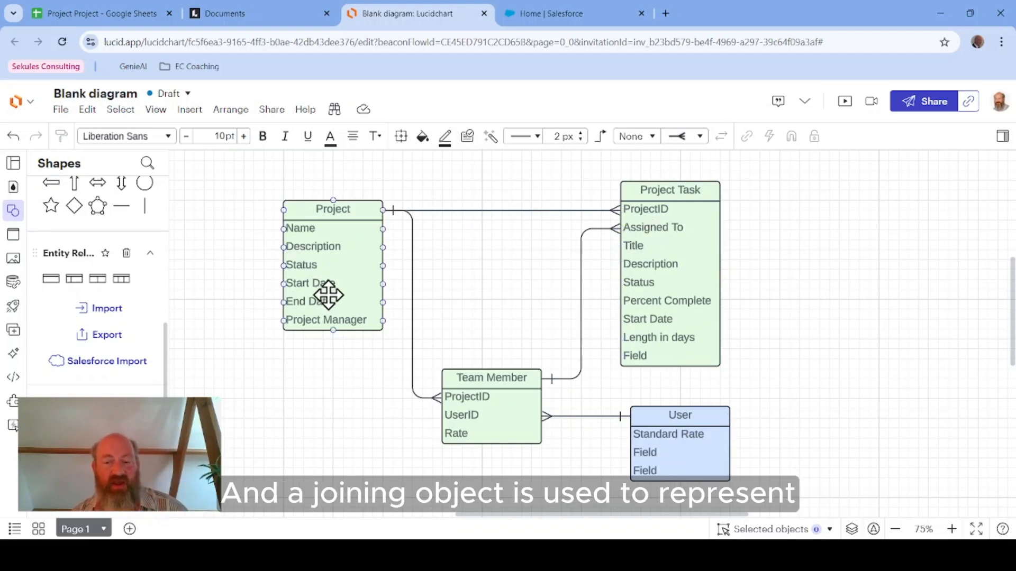
left_click(391, 406)
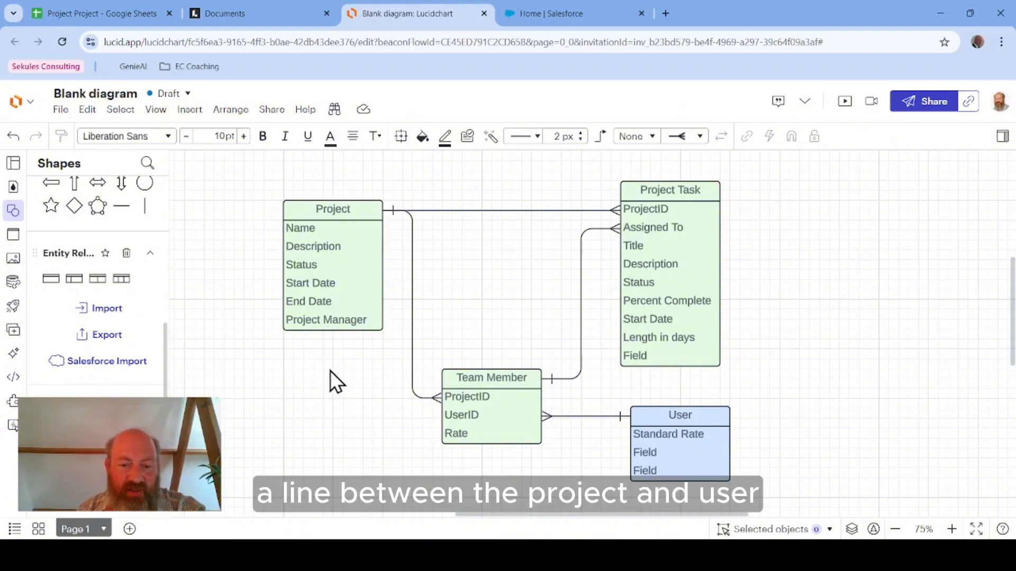
Step: Draw a connector from the Project object to the User object and give its Project end a crow's foot
left_click_drag(333, 332, 634, 450)
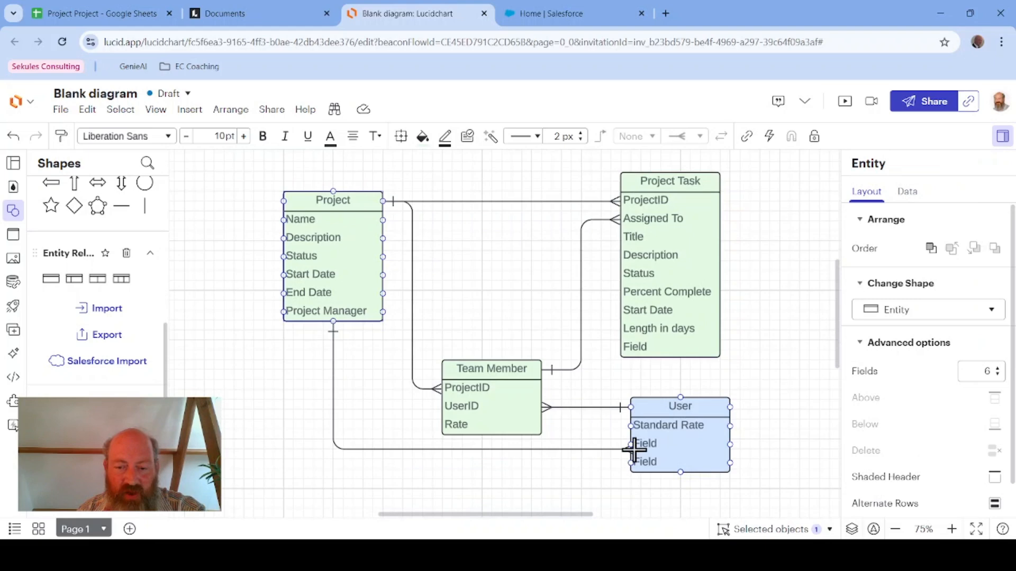
left_click(652, 138)
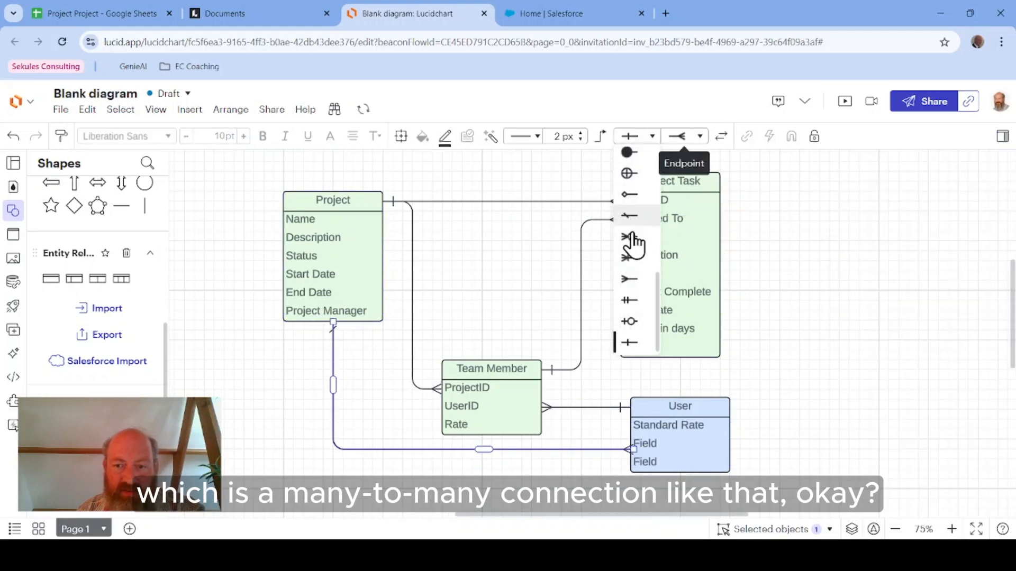
left_click(632, 286)
left_click(422, 490)
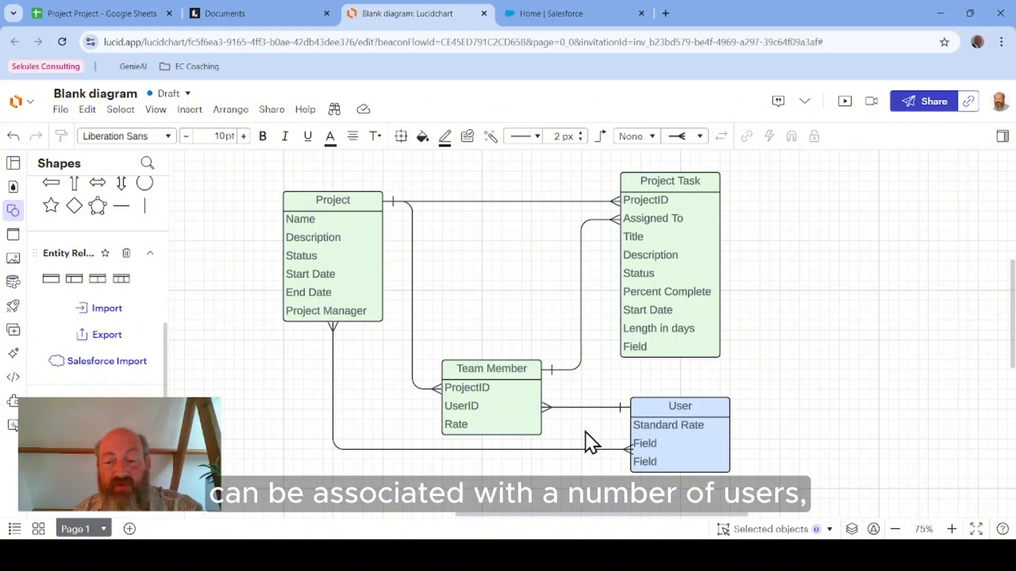
Step: Select the Project-to-User connector and delete it
left_click(651, 431)
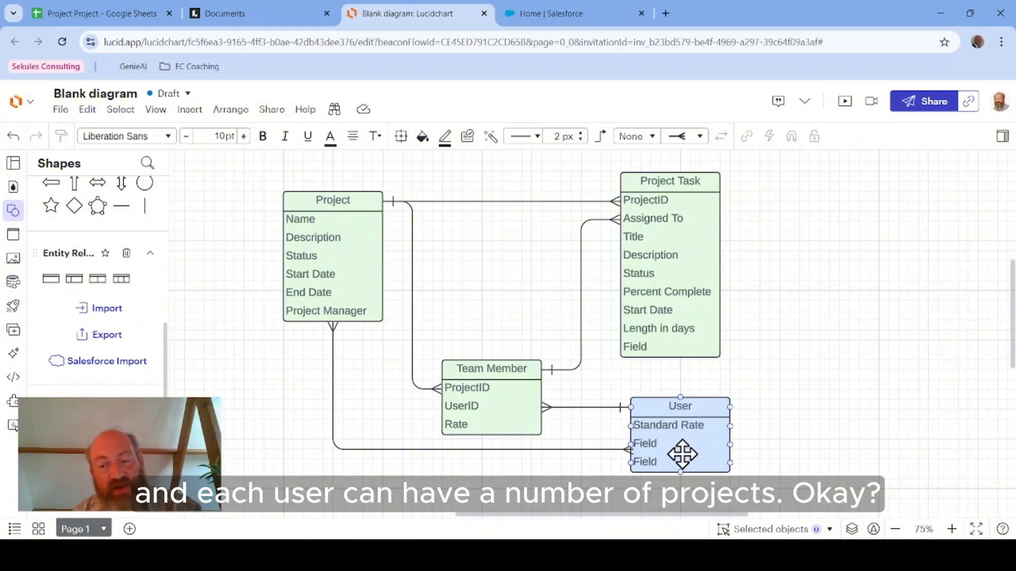
left_click(319, 293)
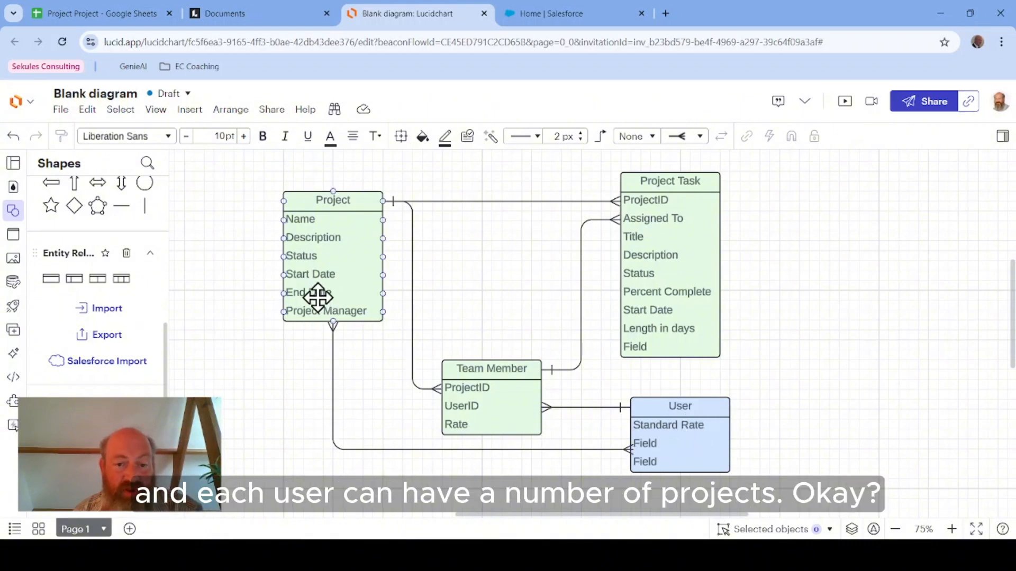
left_click(379, 404)
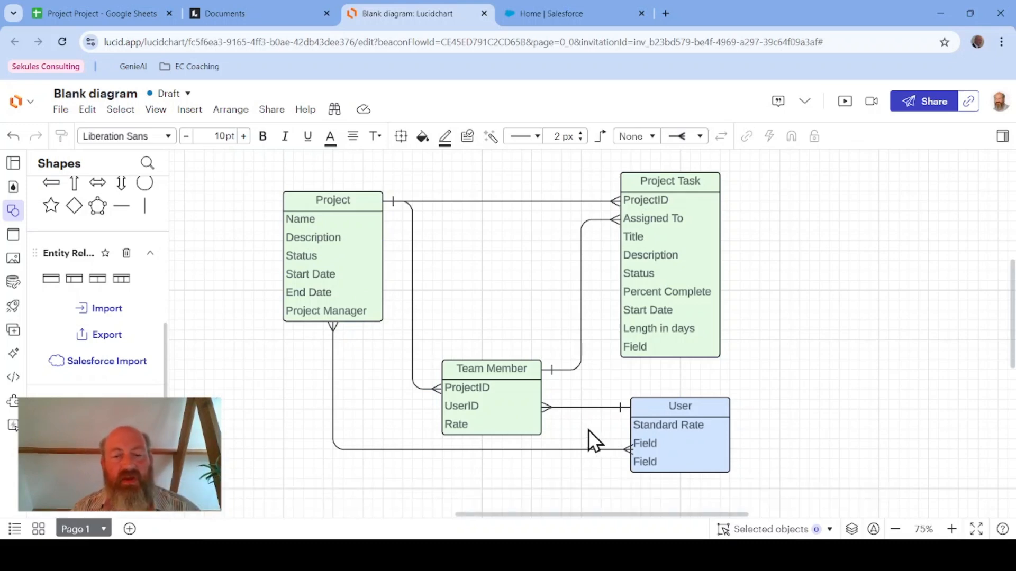
left_click(333, 399)
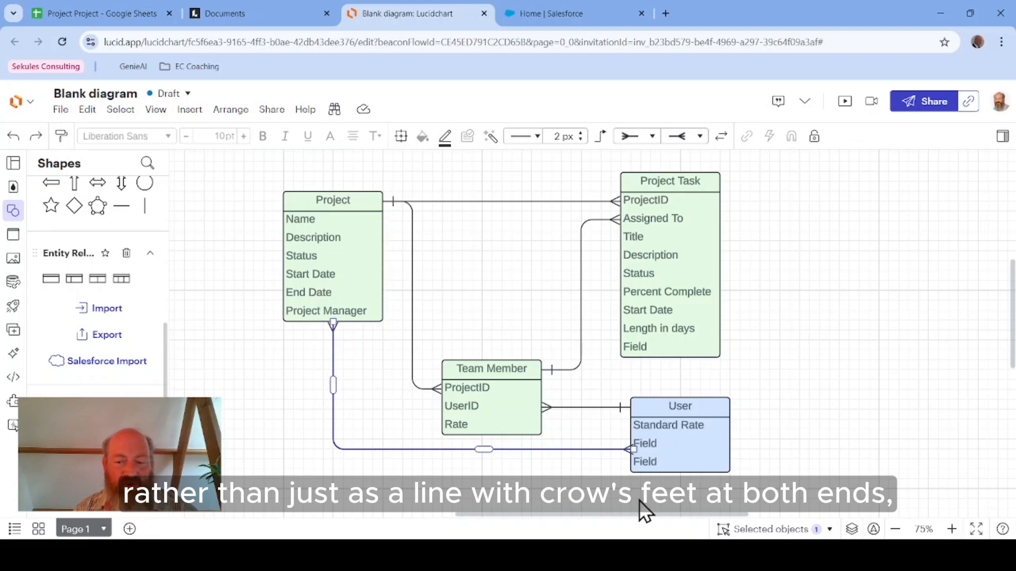
key("Delete")
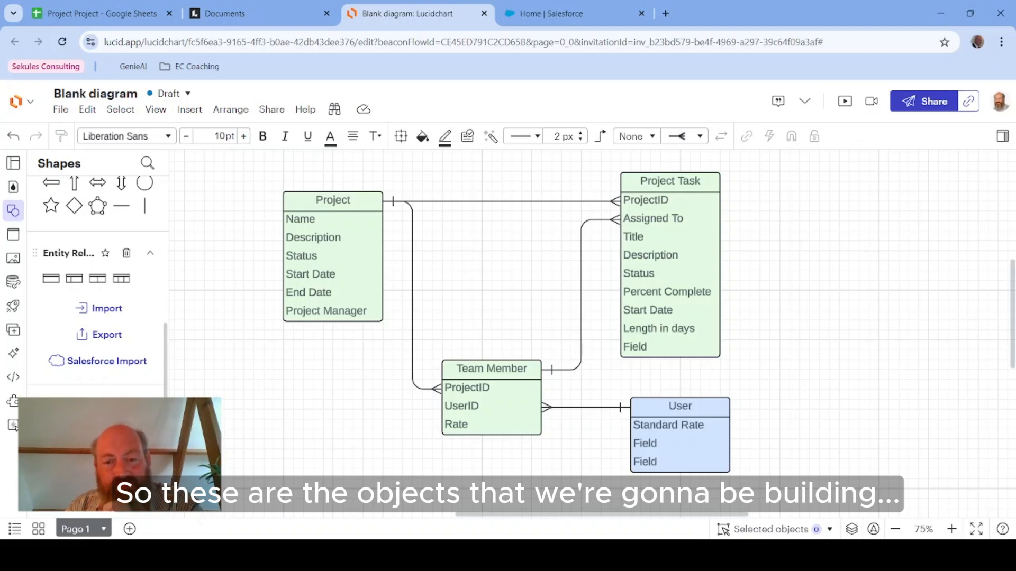
Step: Switch to the Salesforce Setup tab and back to the diagram, selecting the User object
left_click(539, 13)
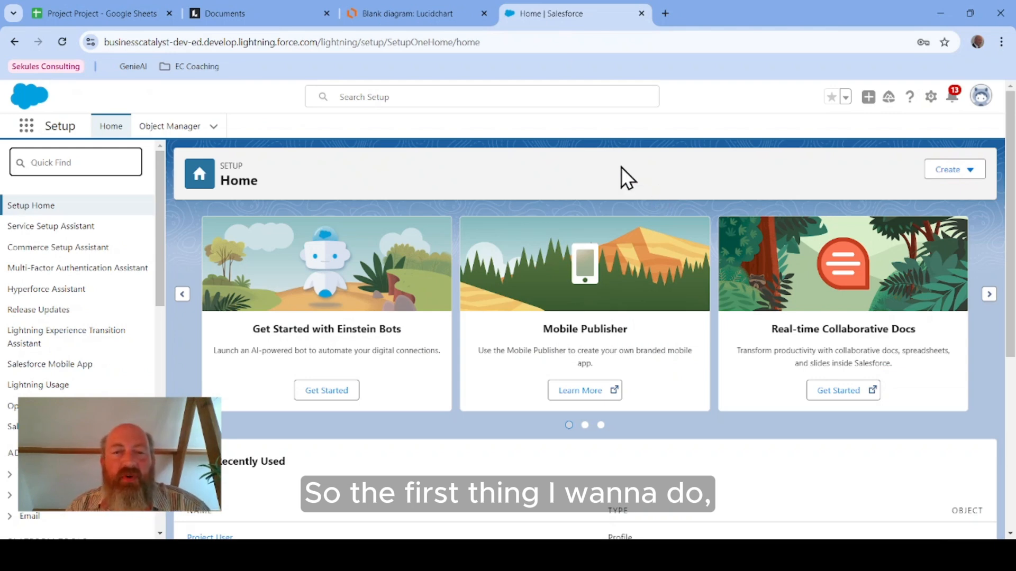
left_click(420, 13)
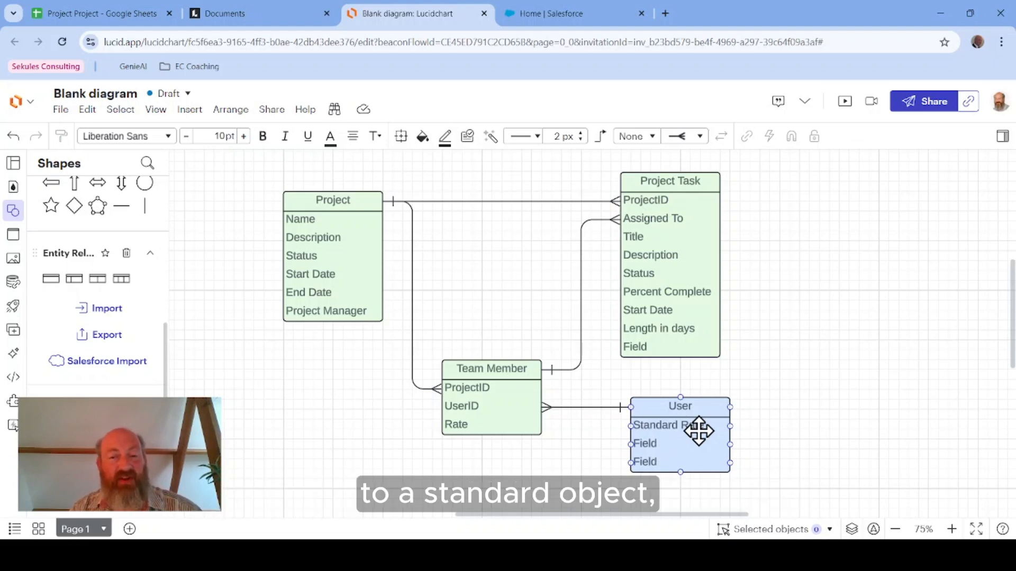
left_click(786, 440)
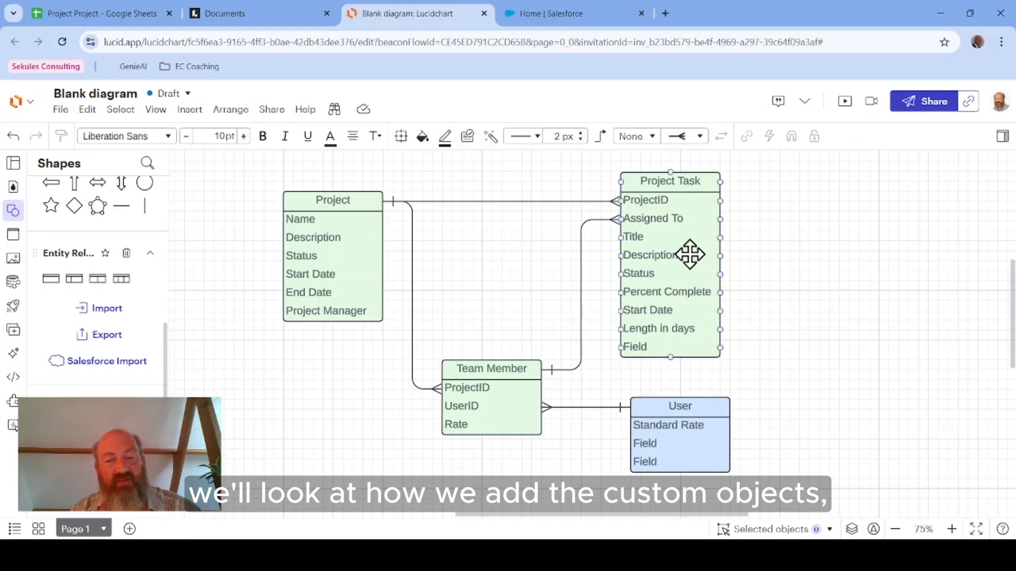
left_click(493, 388)
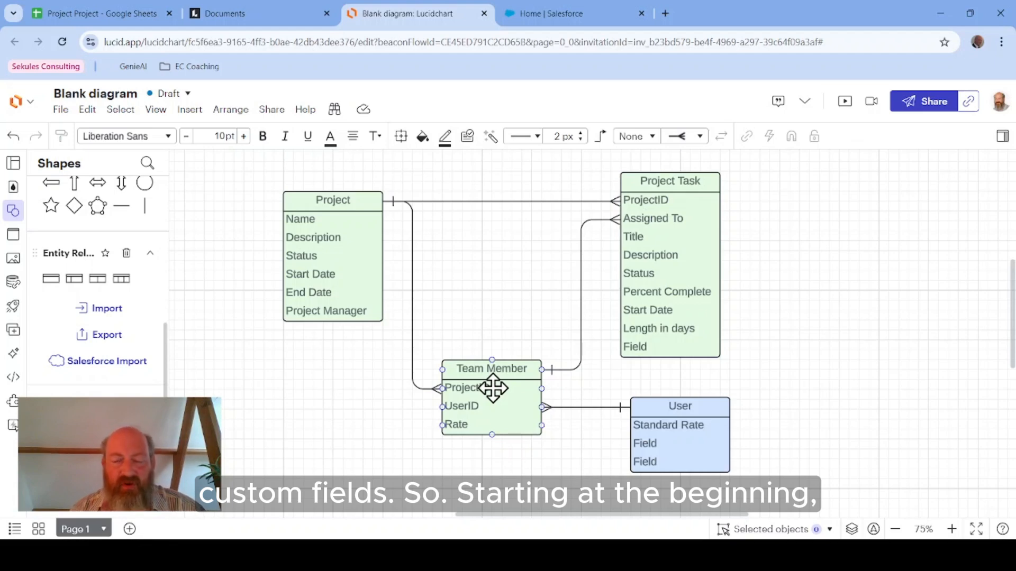
left_click(637, 420)
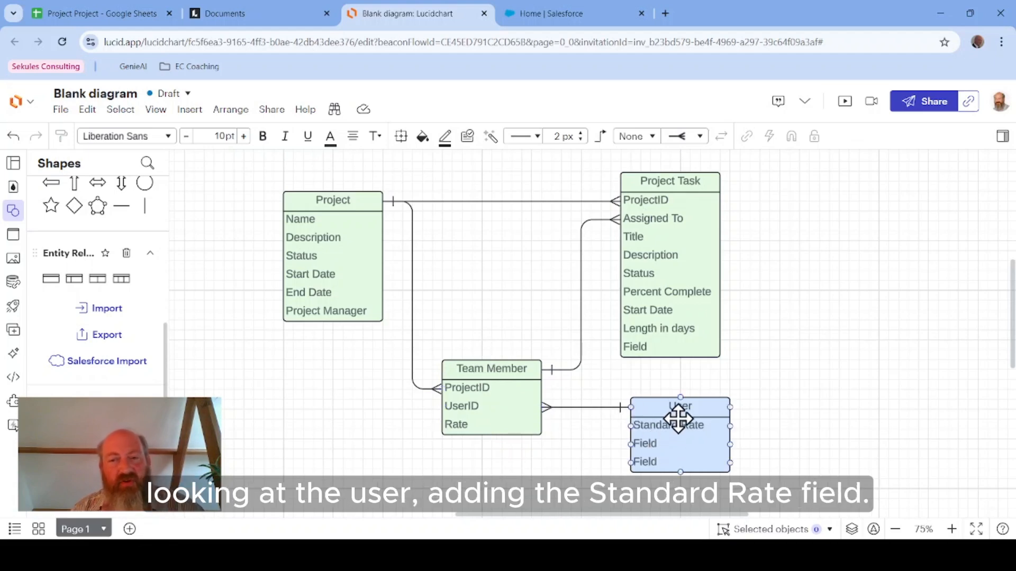
left_click(688, 293)
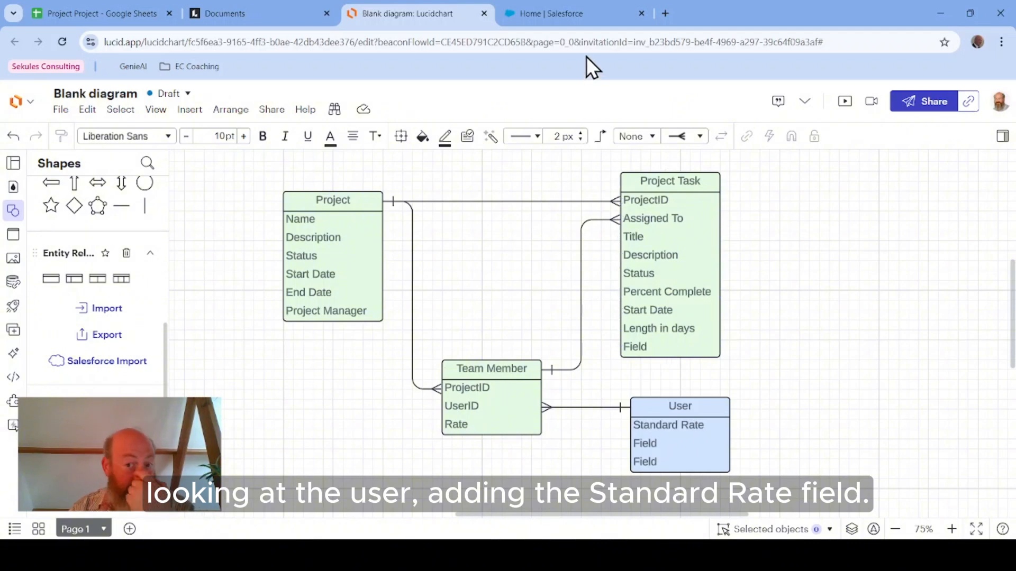
Step: Switch to Salesforce, open the User object's fields and relationships in Object Manager, and browse the existing fields
left_click(582, 10)
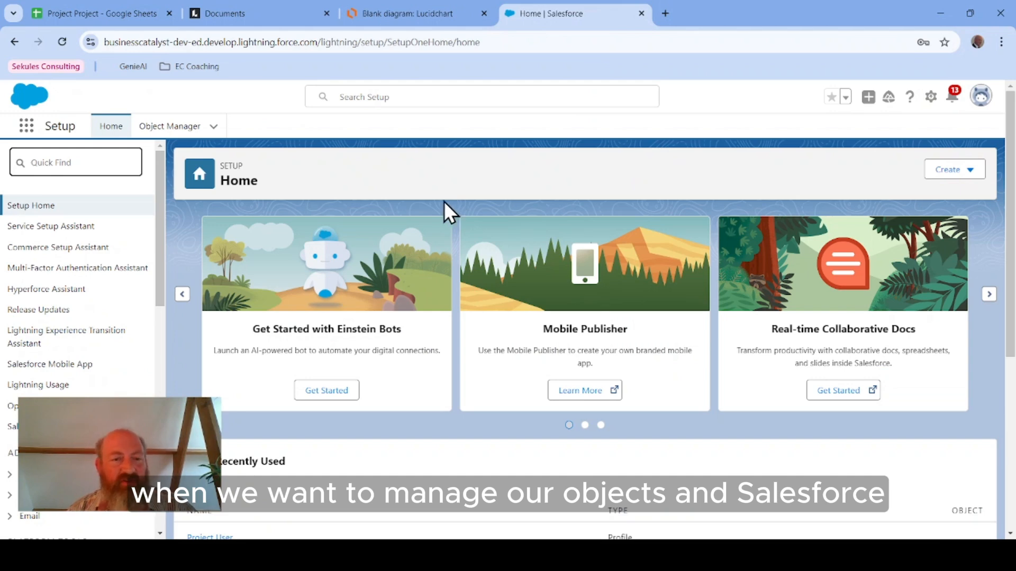
left_click(162, 132)
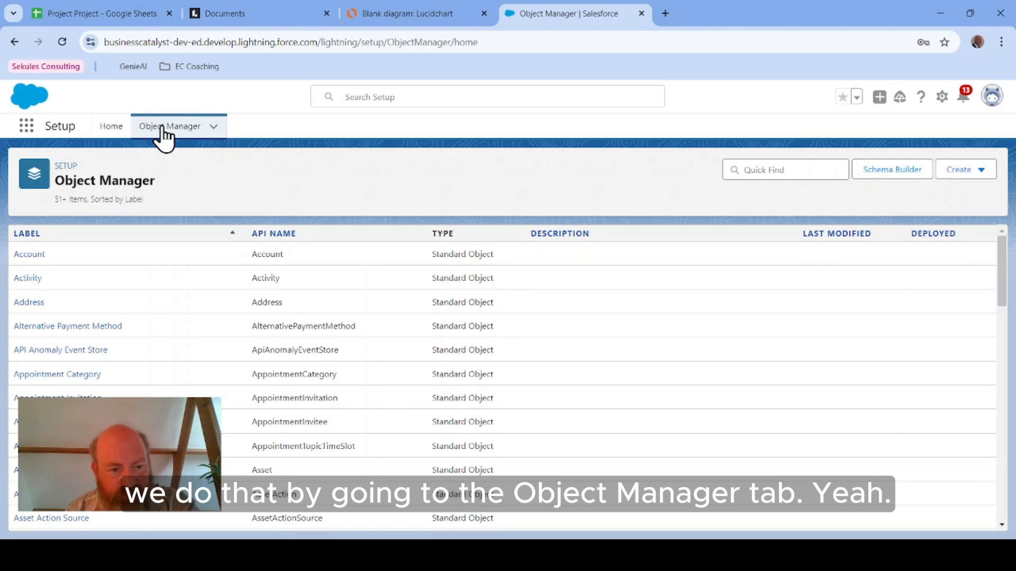
left_click(835, 169)
type("user")
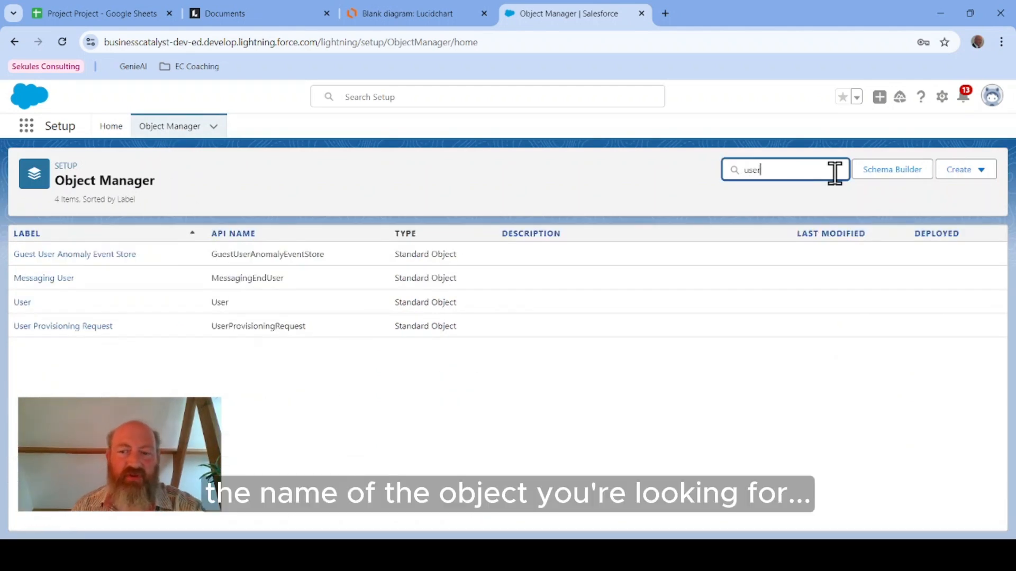
left_click(23, 302)
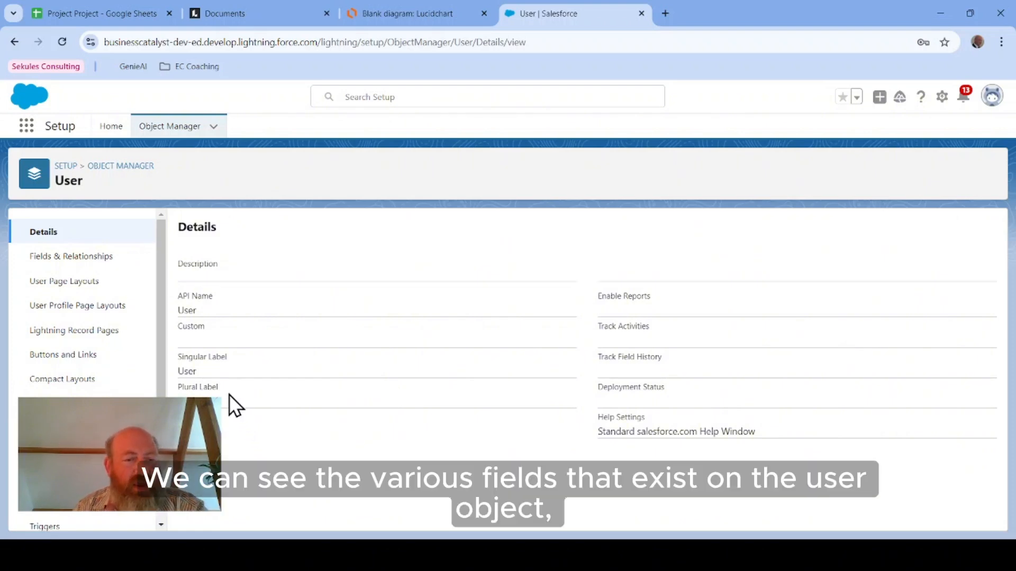
left_click(53, 259)
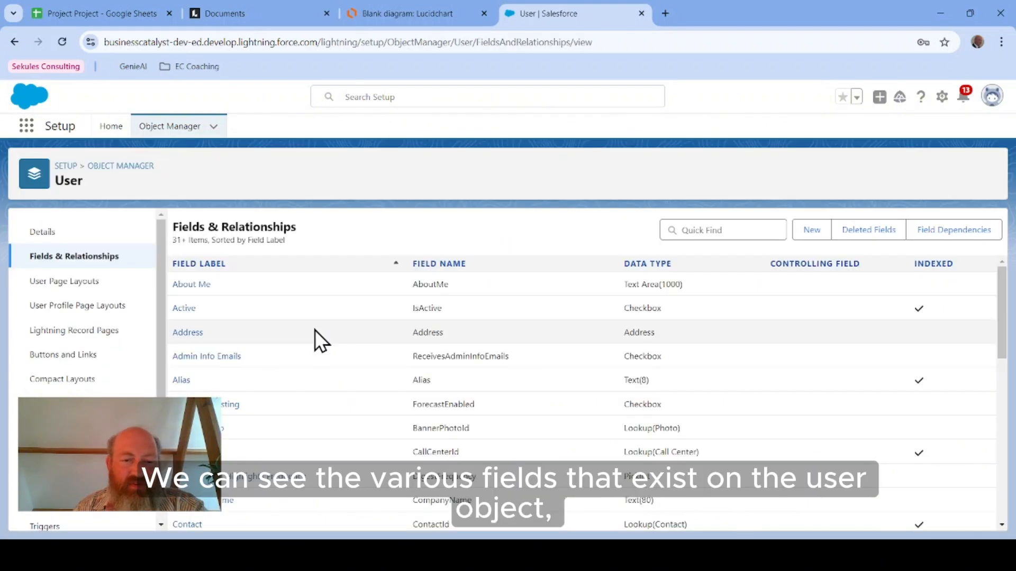
scroll(493, 346, "down", 3)
scroll(493, 342, "down", 8)
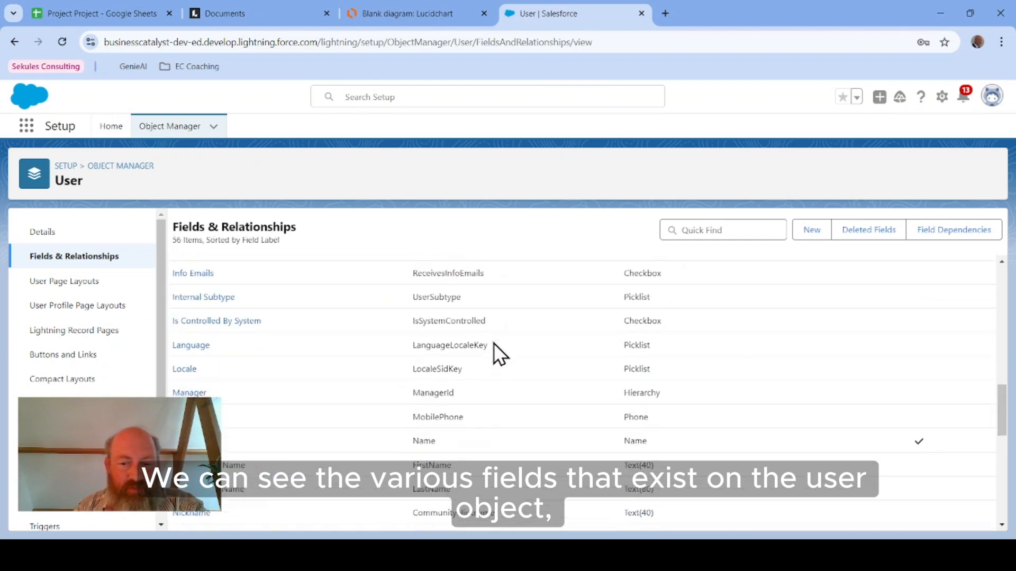
scroll(493, 343, "up", 12)
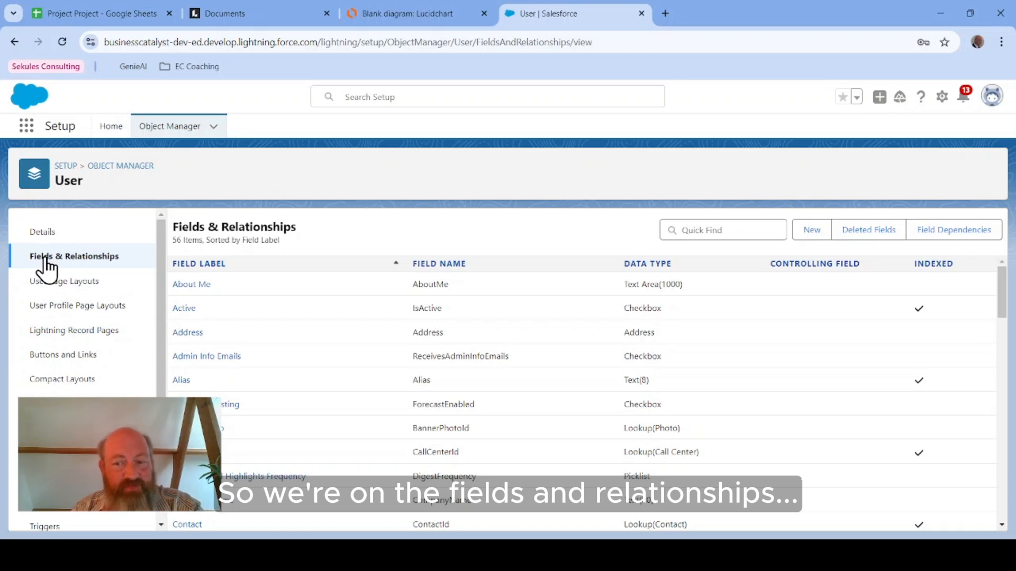
scroll(300, 378, "down", 2)
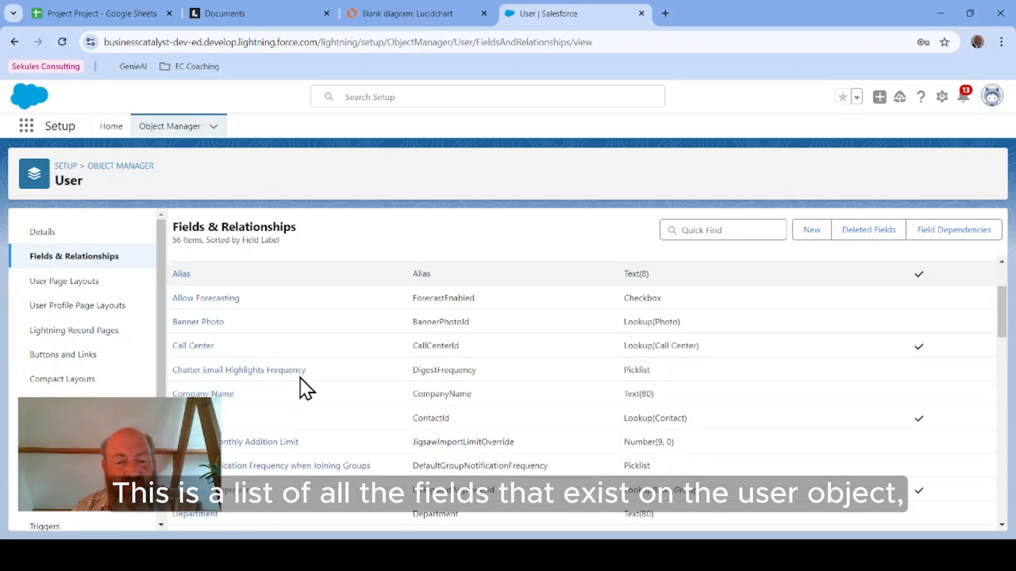
scroll(299, 377, "down", 4)
scroll(299, 376, "up", 6)
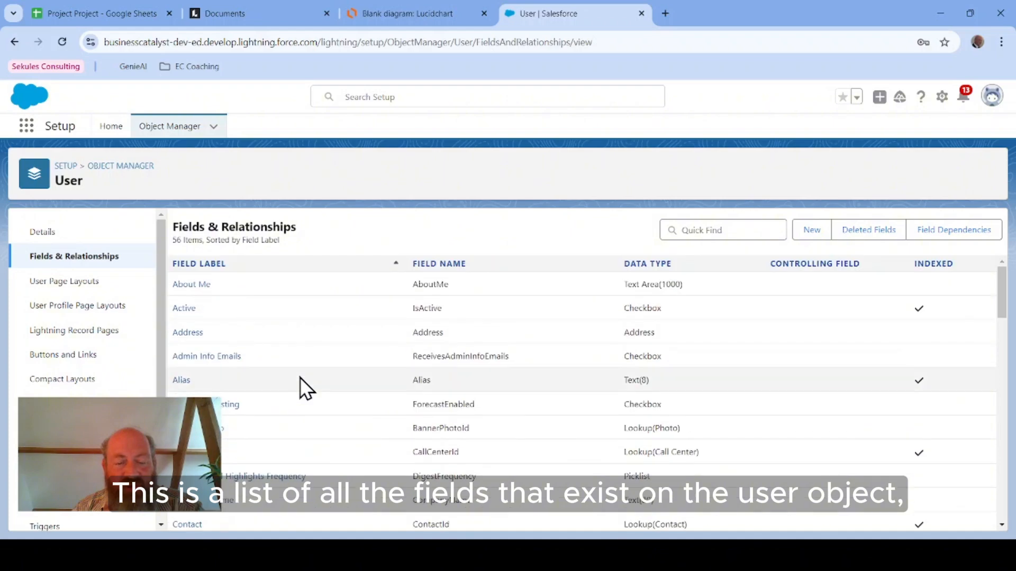
scroll(304, 379, "down", 15)
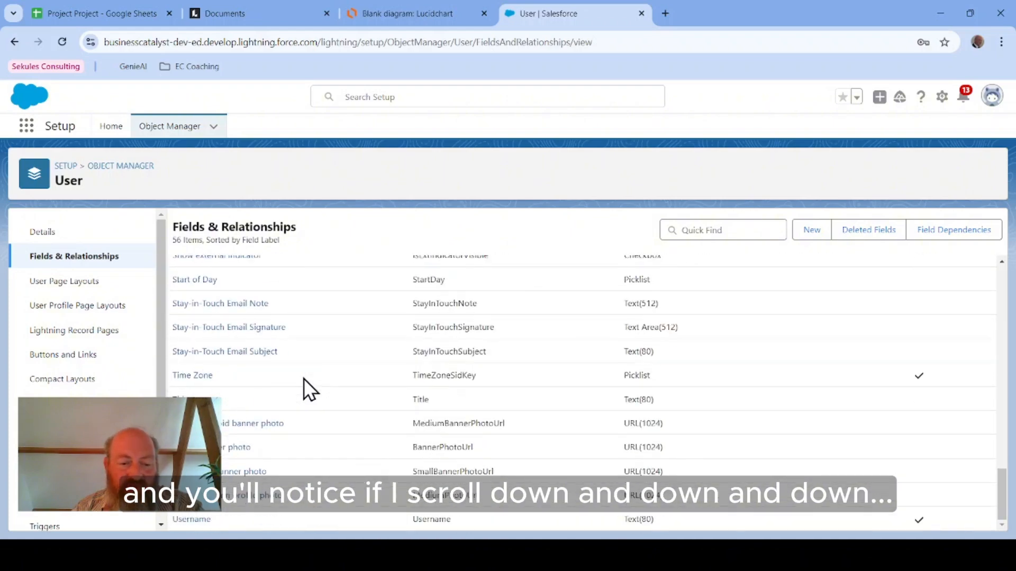
scroll(304, 379, "up", 3)
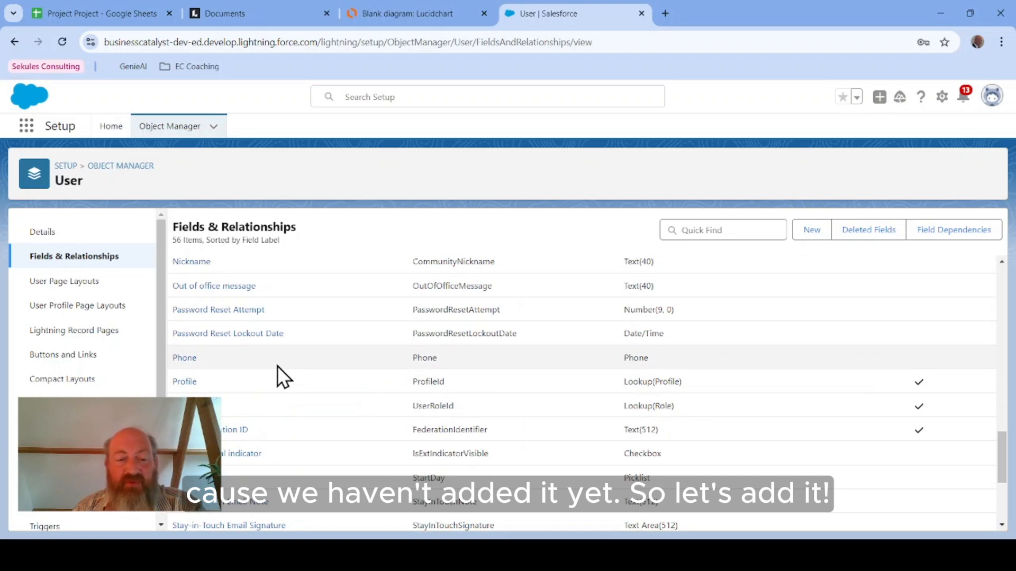
Step: Start a new custom field on the User object and choose the Currency data type
left_click(815, 232)
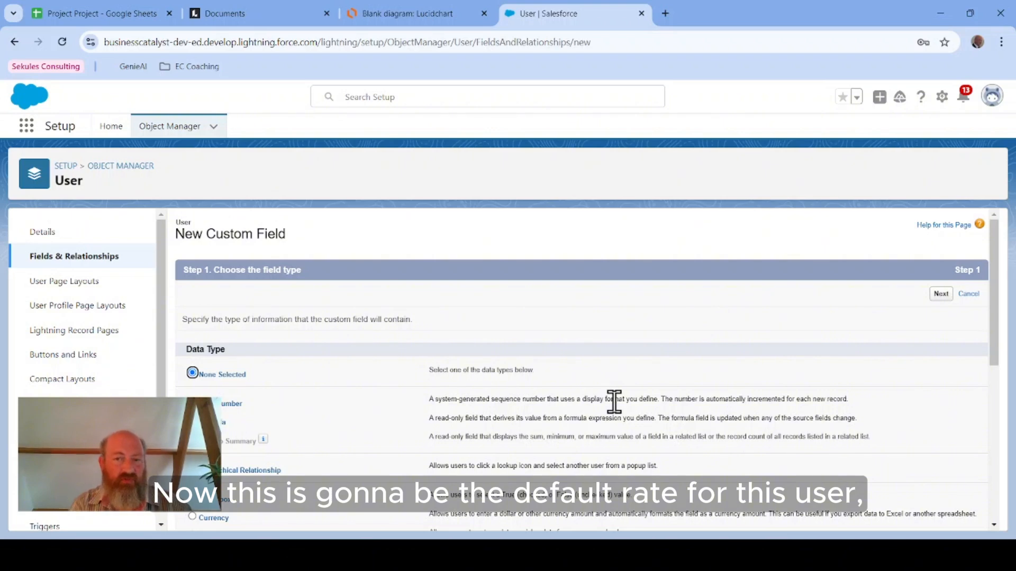
scroll(420, 389, "down", 4)
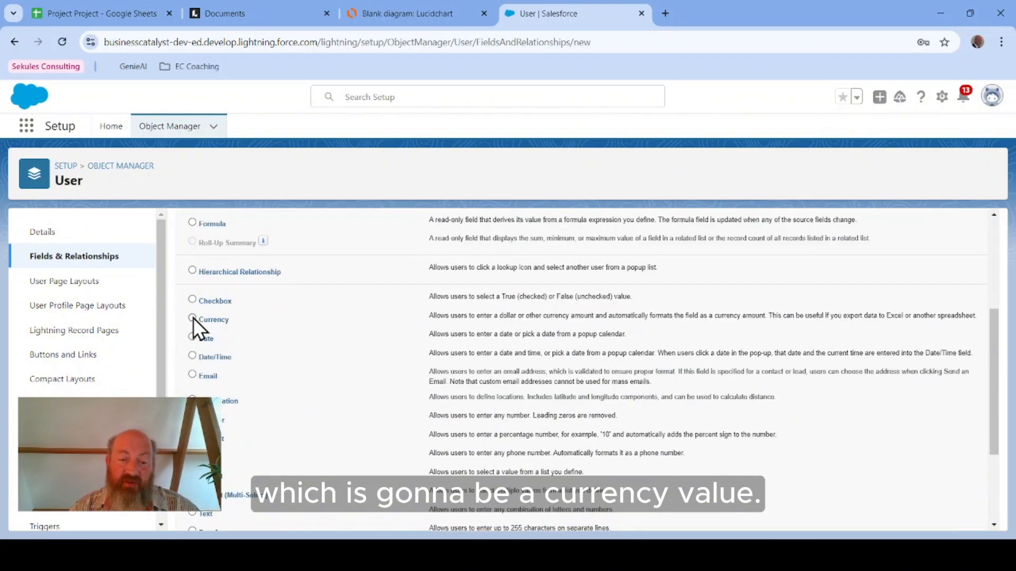
scroll(285, 381, "up", 4)
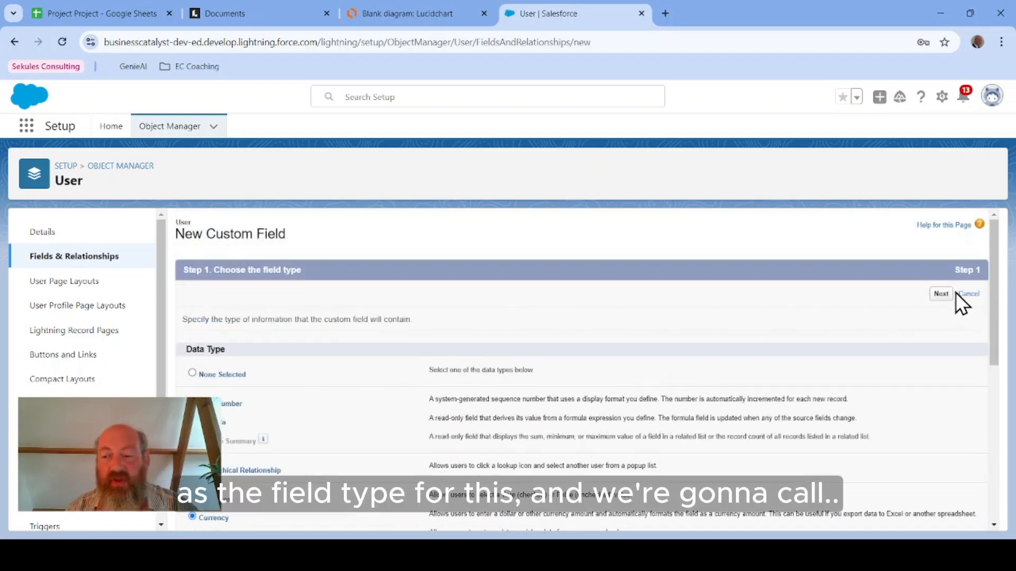
left_click(940, 295)
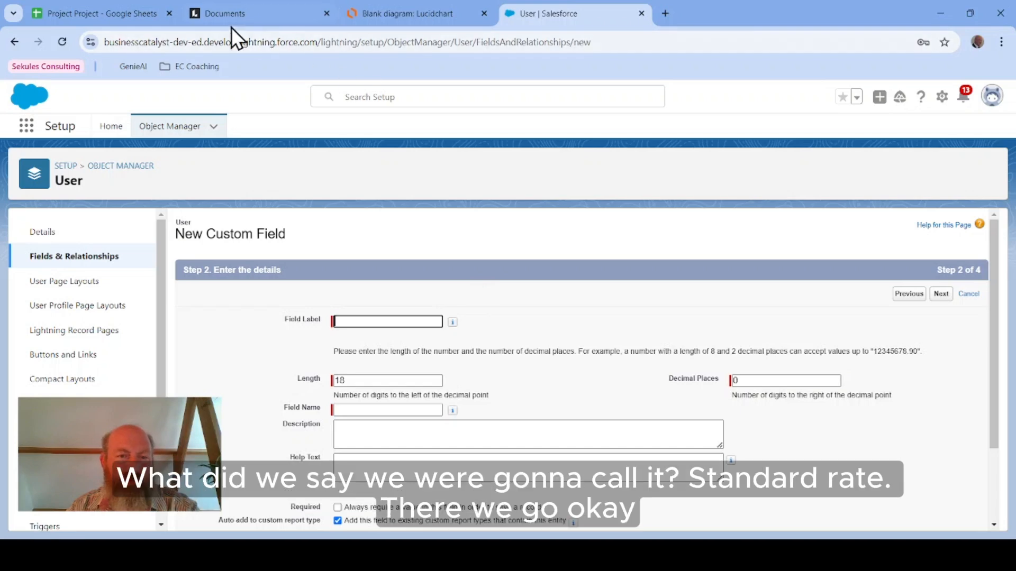
Step: Label the new currency field Standard Rate
left_click(392, 12)
left_click(532, 13)
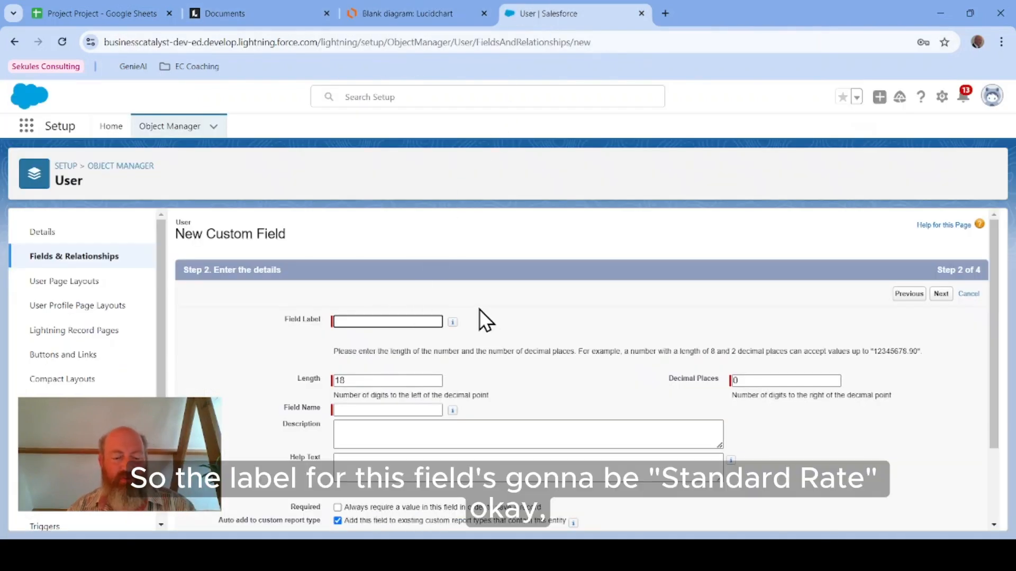
type("Standar")
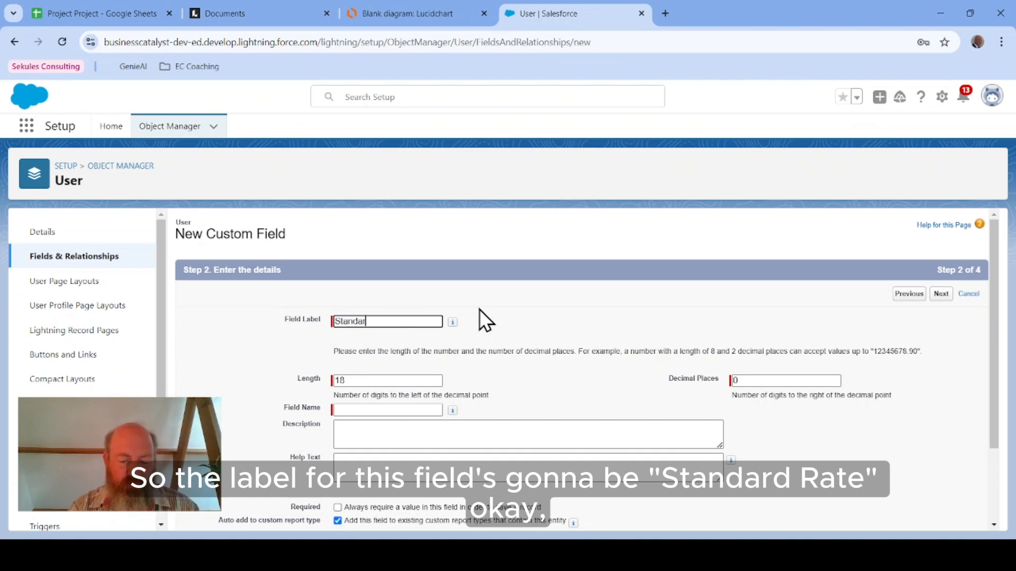
type("d Rate")
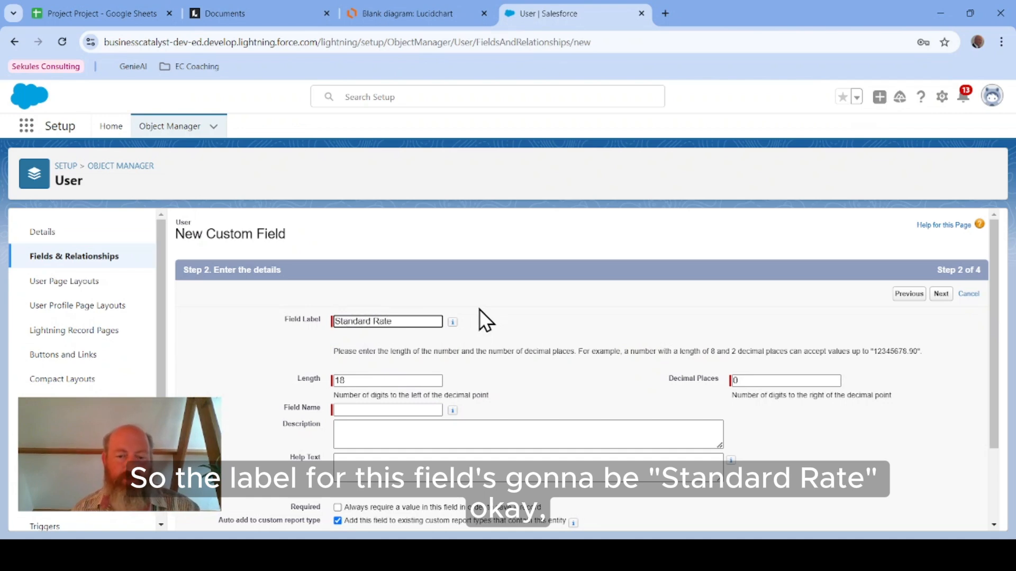
left_click(545, 365)
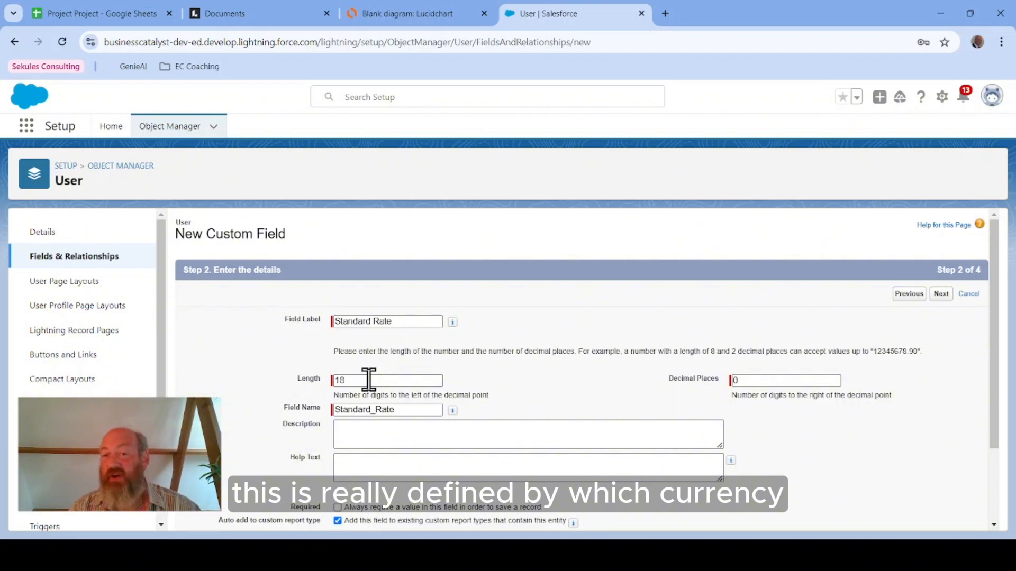
Step: Set the Standard Rate field's length to 16 and its decimal places to 2
left_click_drag(369, 379, 261, 381)
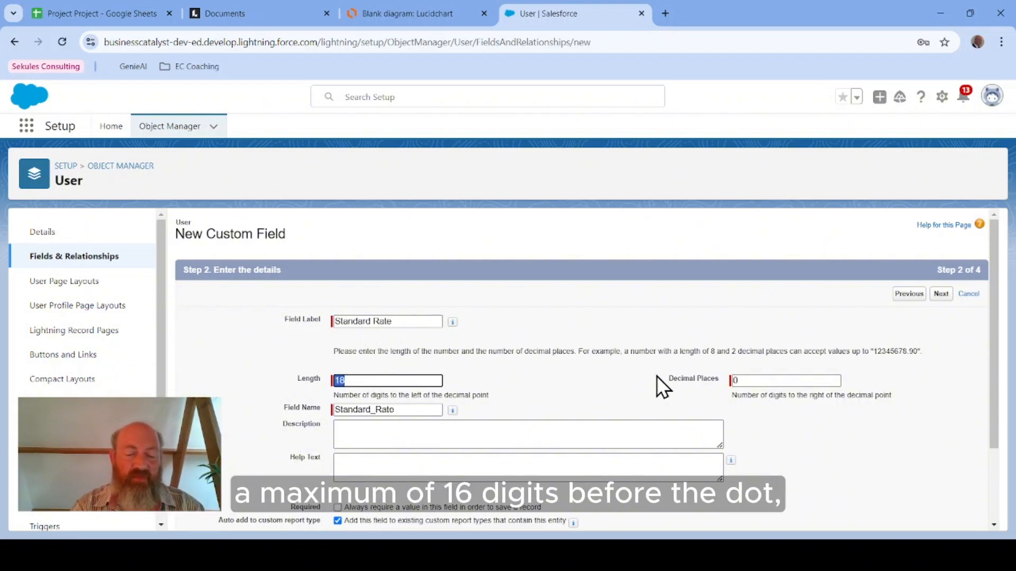
type("16")
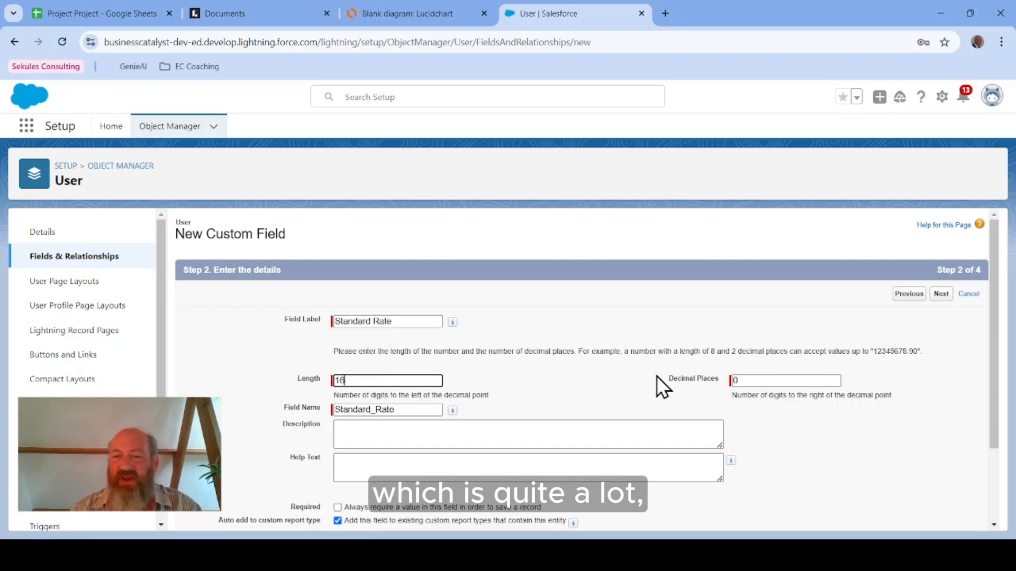
left_click(756, 379)
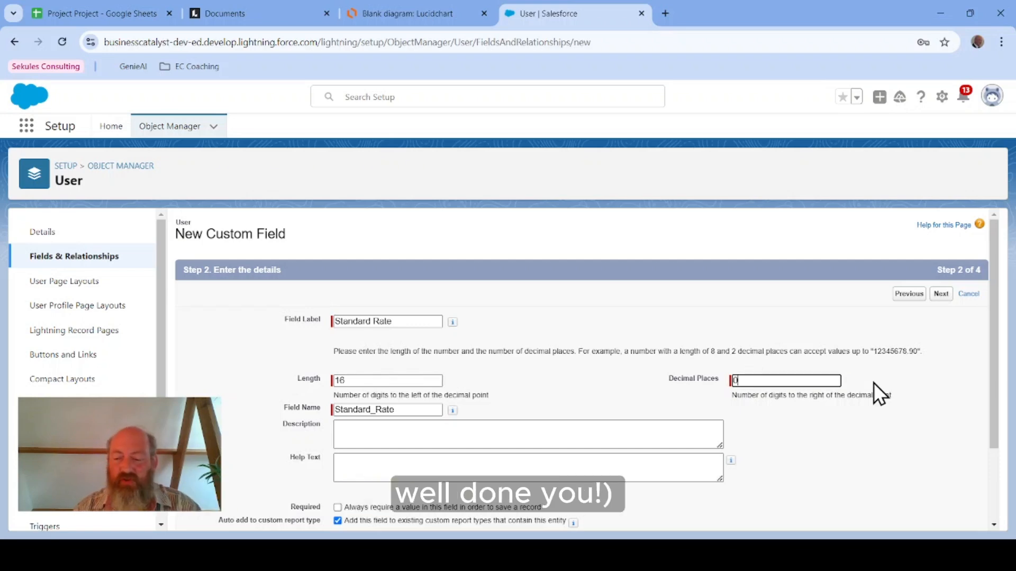
key("BackSpace")
type("2")
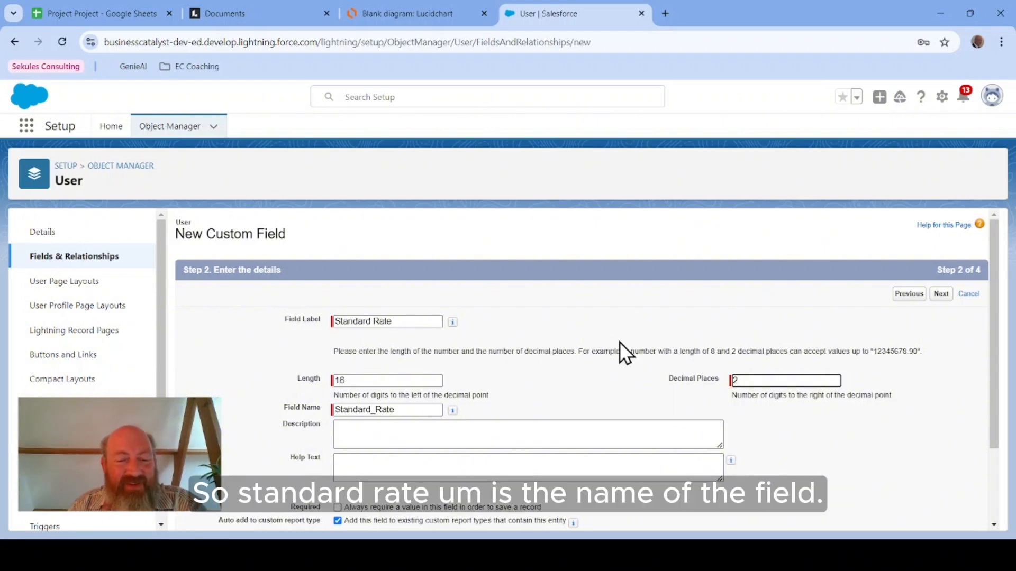
Step: Enter the help text "The standard hourly rate we charge customers for this user's time." for the Standard Rate field
scroll(622, 345, "down", 1)
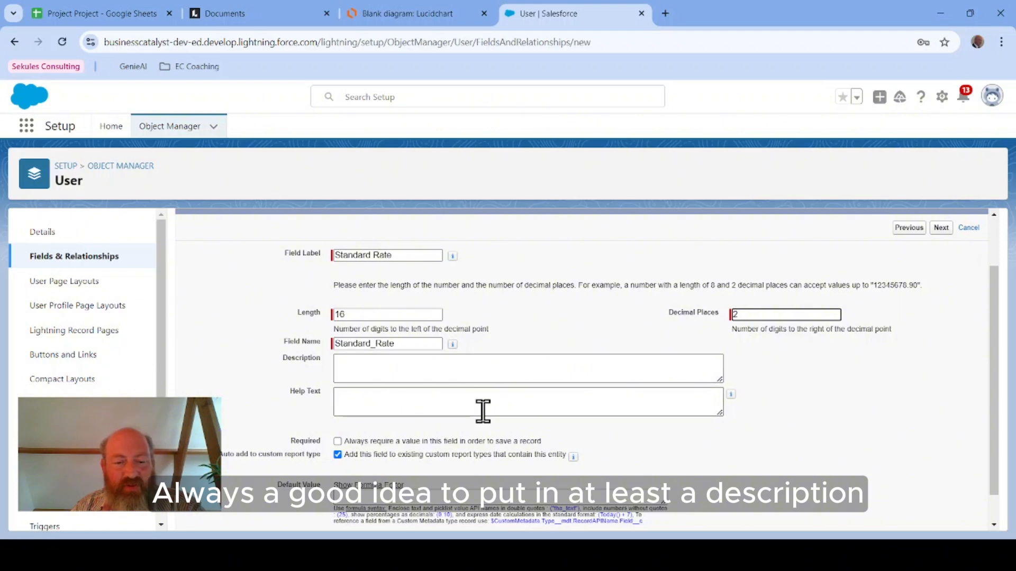
left_click(503, 401)
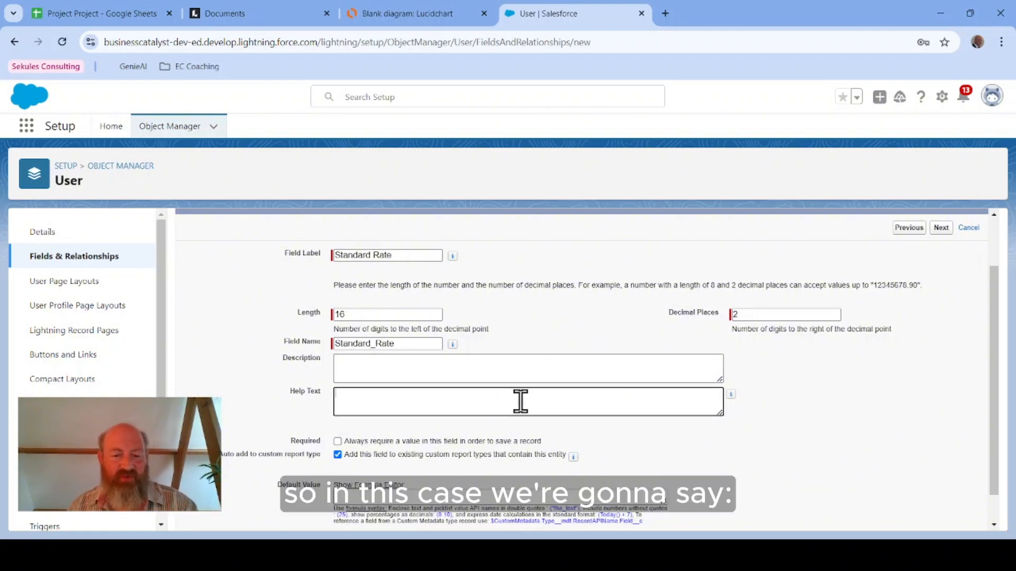
type("The s")
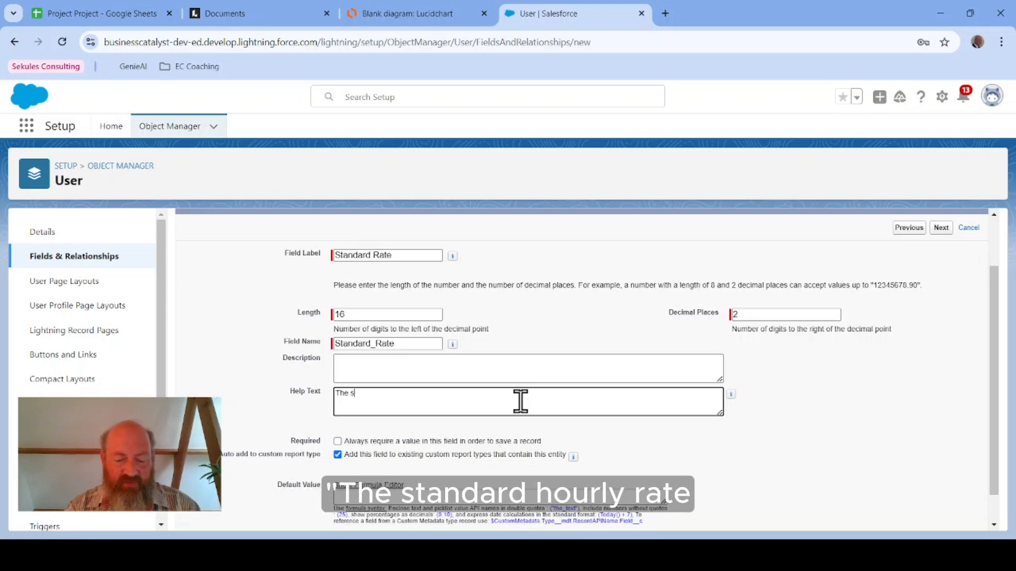
type("tandard ")
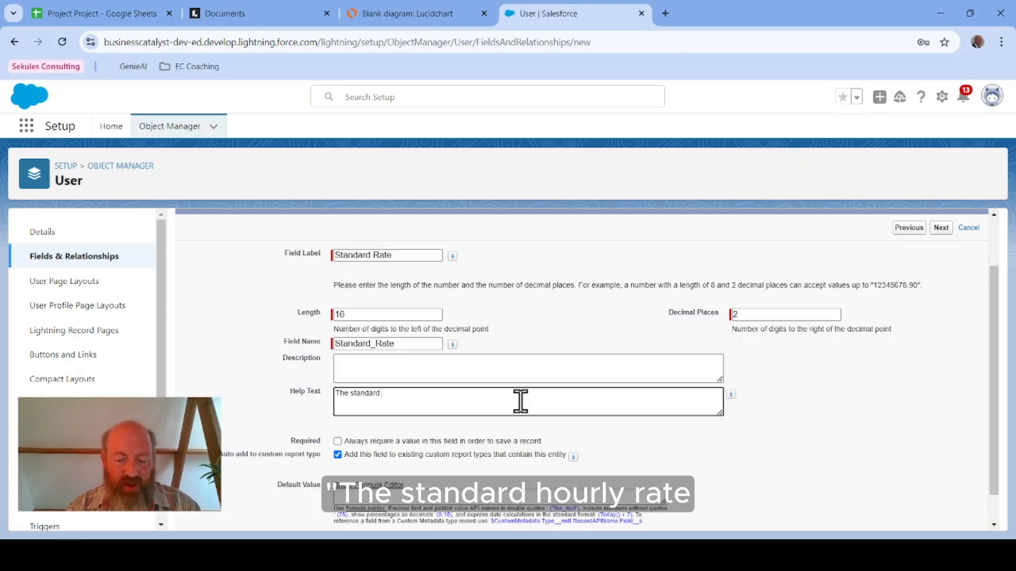
type("hourly rate")
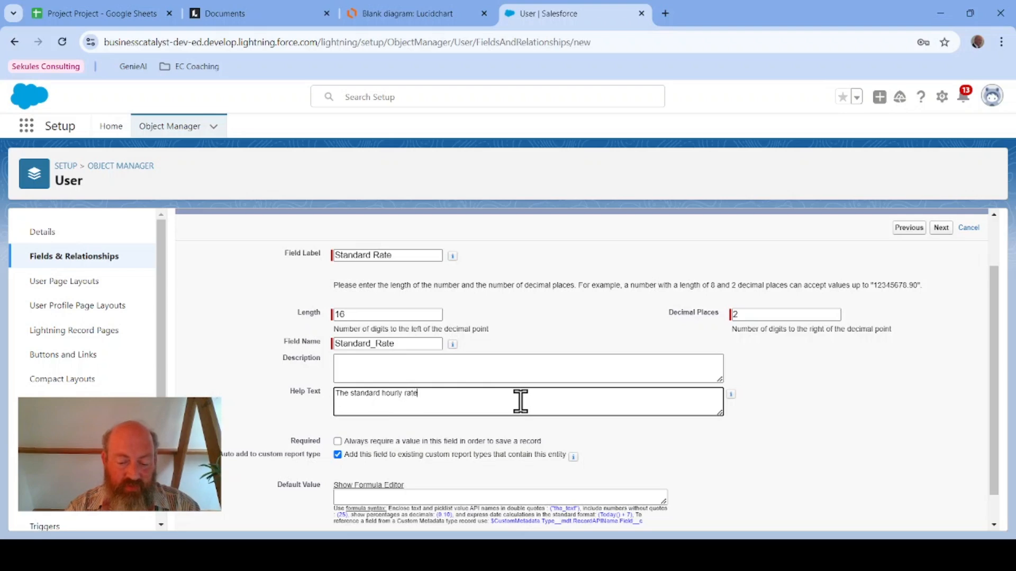
type(" we cha")
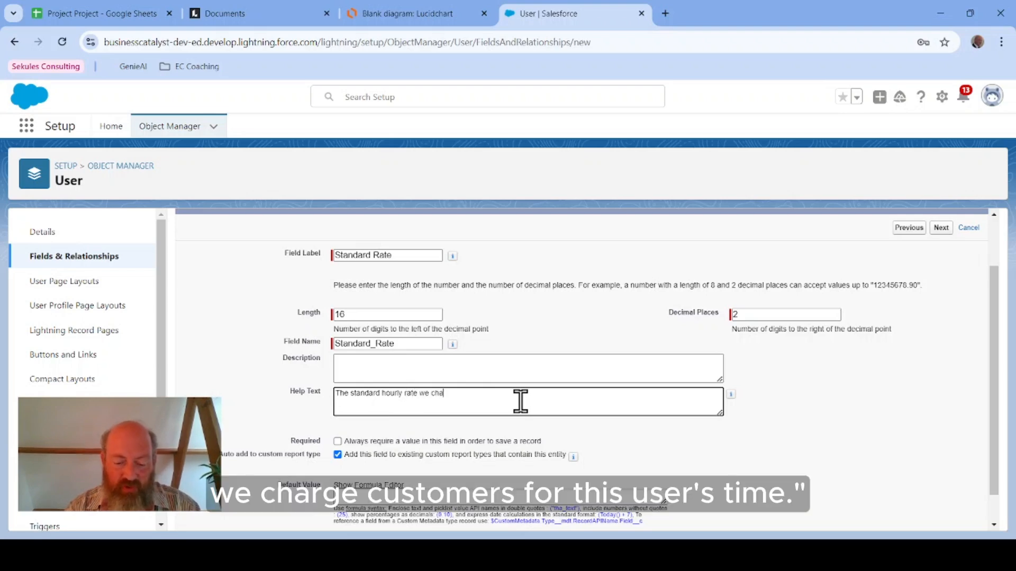
type("rge customers ")
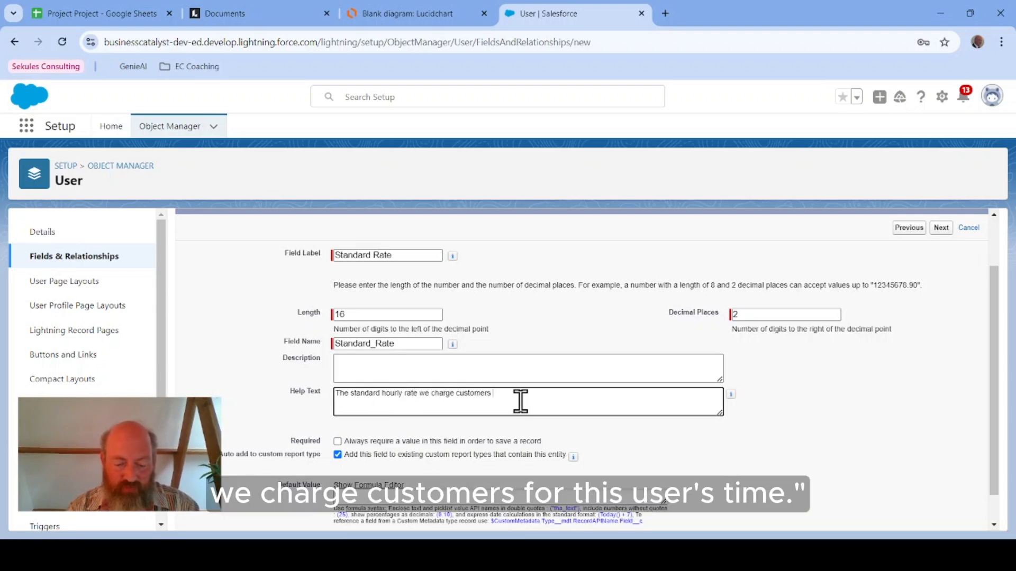
type("for this user's ")
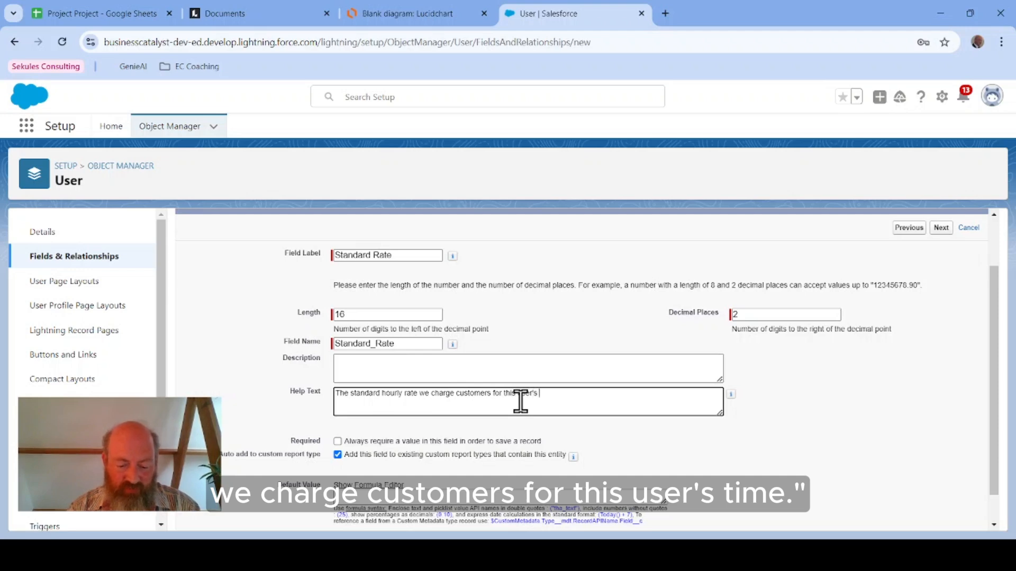
type("time.")
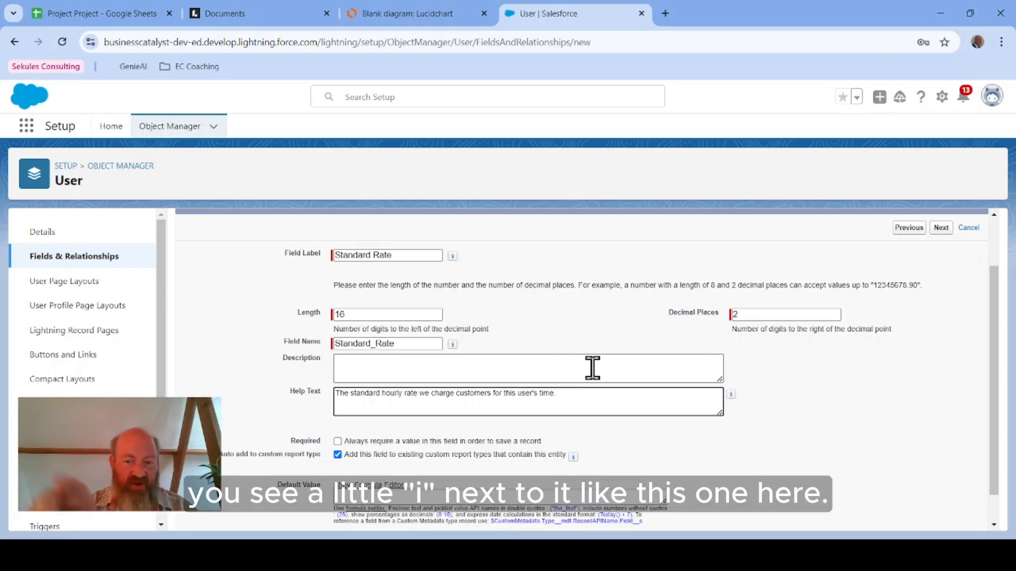
Step: Copy the help text into the field's Description as well
mouse_move(454, 345)
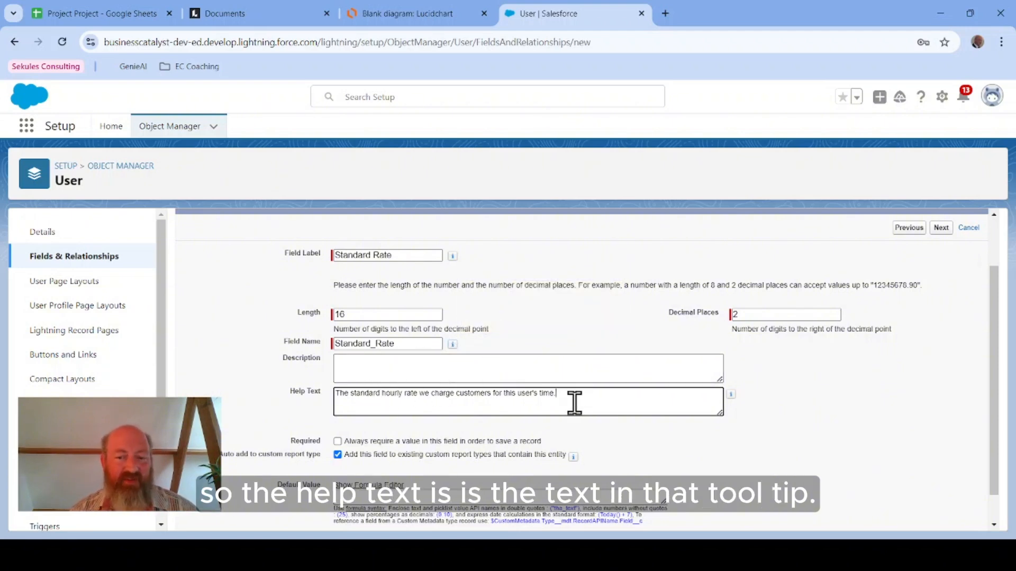
left_click_drag(578, 402, 199, 391)
key("ctrl+c")
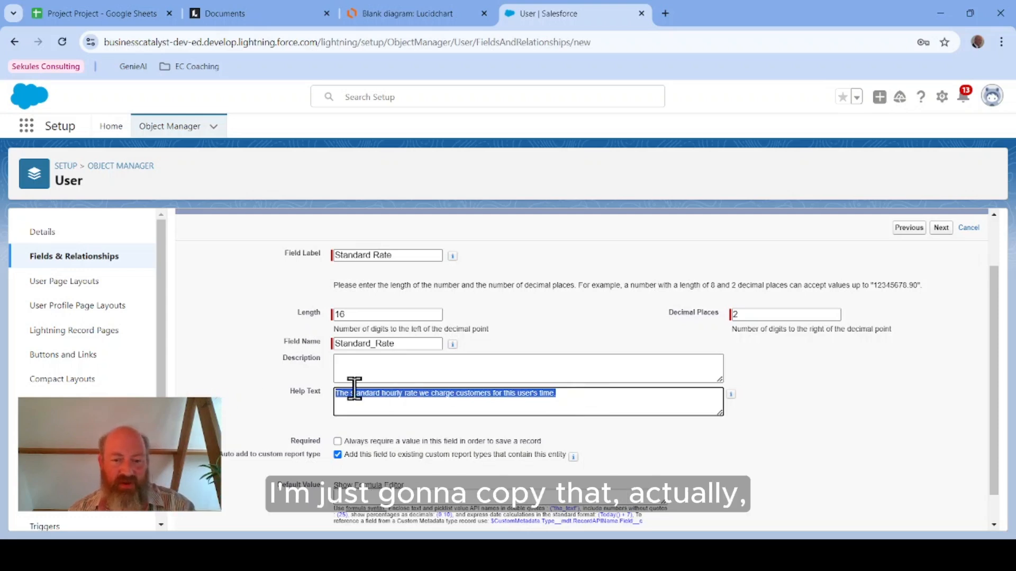
left_click(389, 374)
key("ctrl+v")
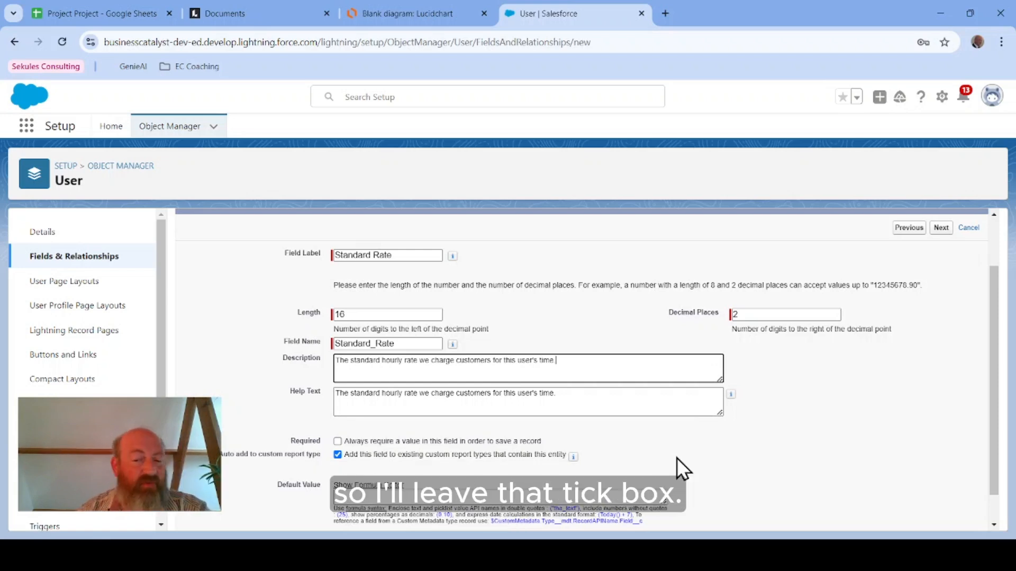
scroll(745, 420, "down", 2)
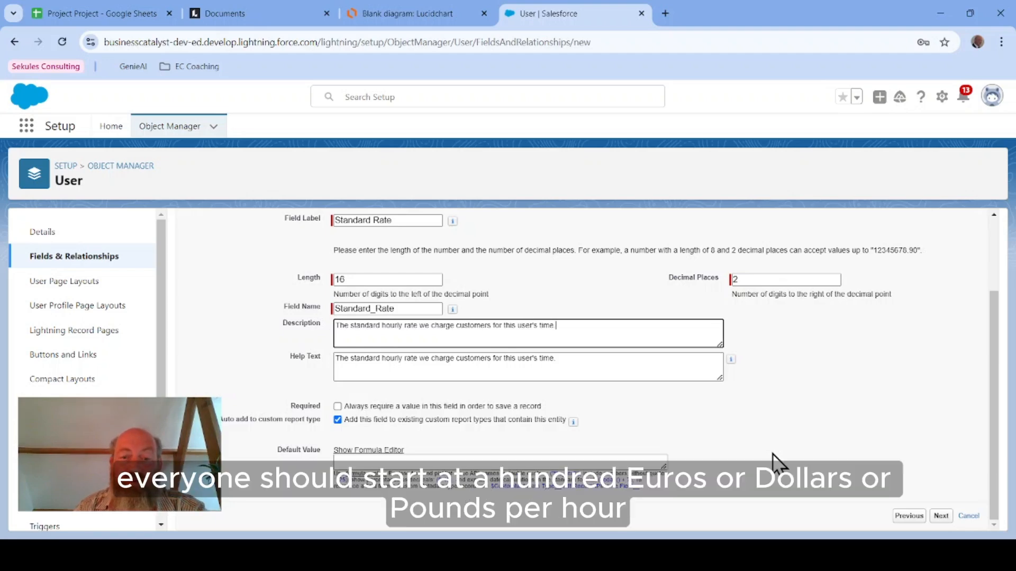
left_click(451, 463)
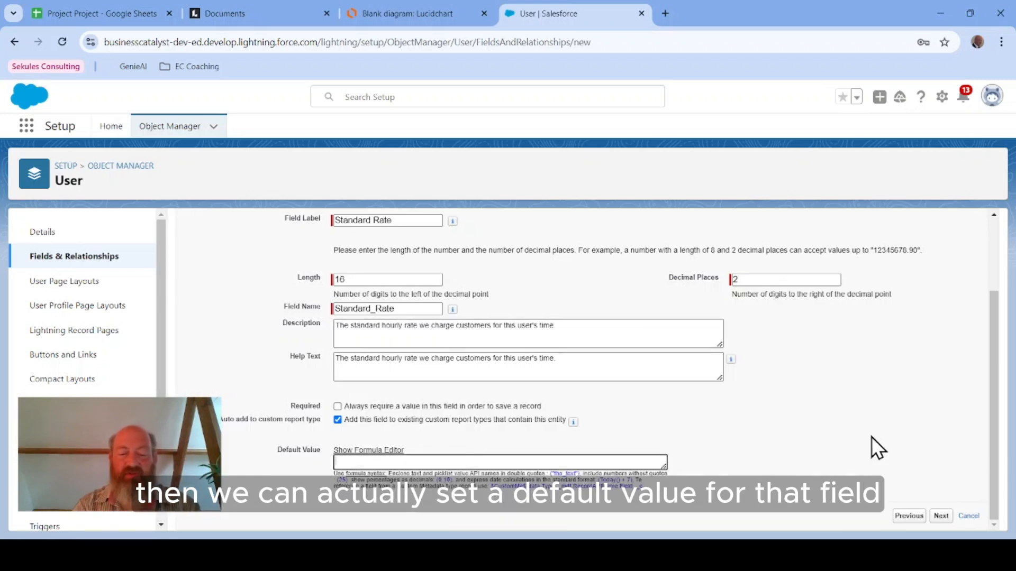
type("100")
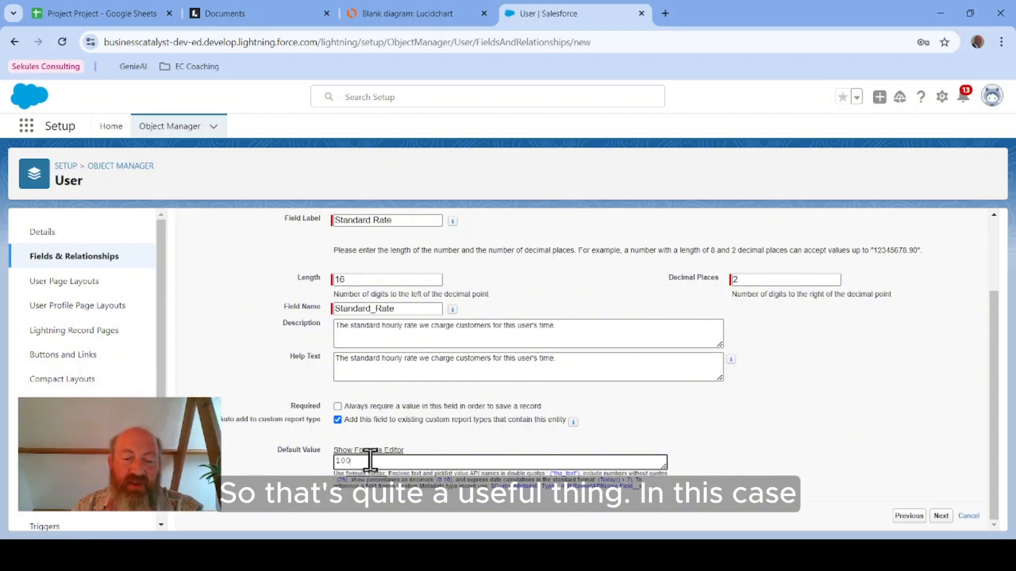
left_click_drag(369, 462, 329, 462)
key("BackSpace")
left_click(873, 451)
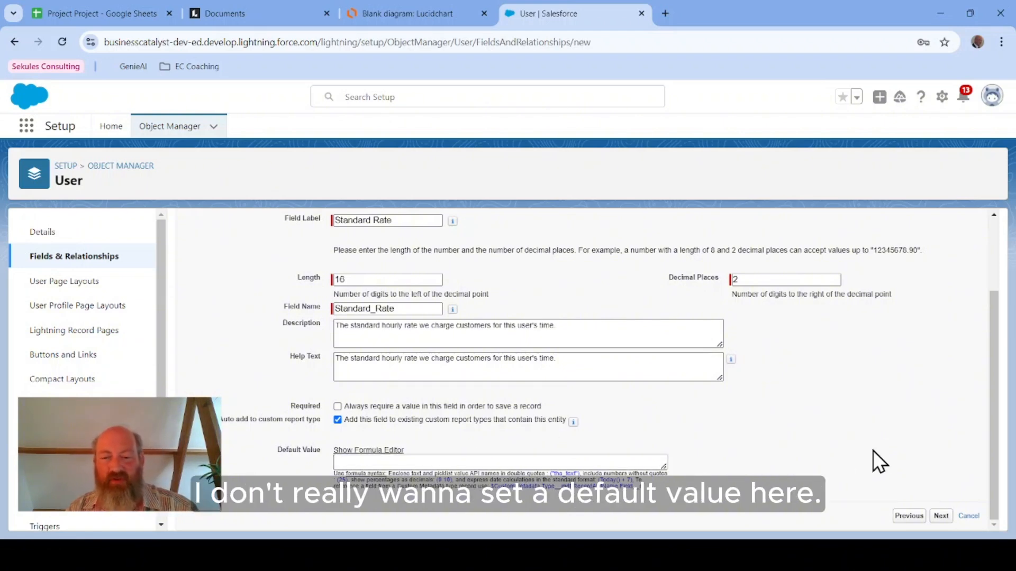
Step: Continue to field-level security and make Standard Rate visible and editable (not read-only) for all profiles
left_click(940, 516)
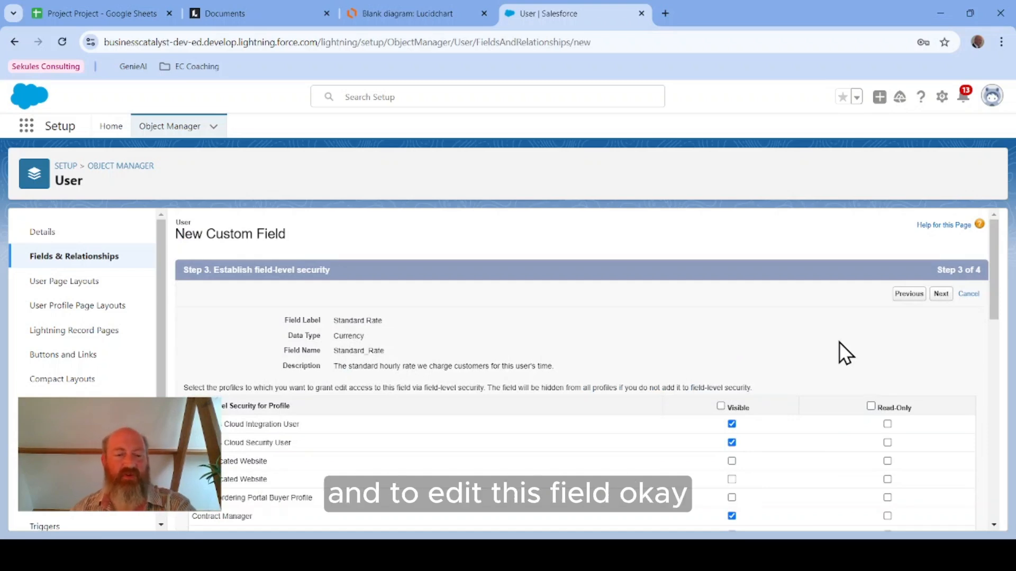
left_click(721, 407)
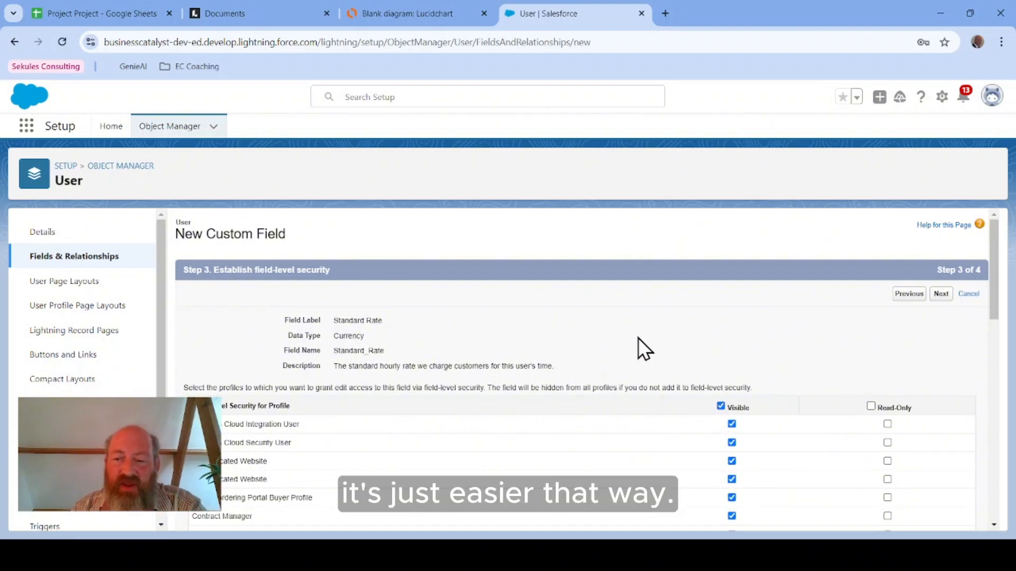
left_click(871, 407)
scroll(812, 405, "down", 15)
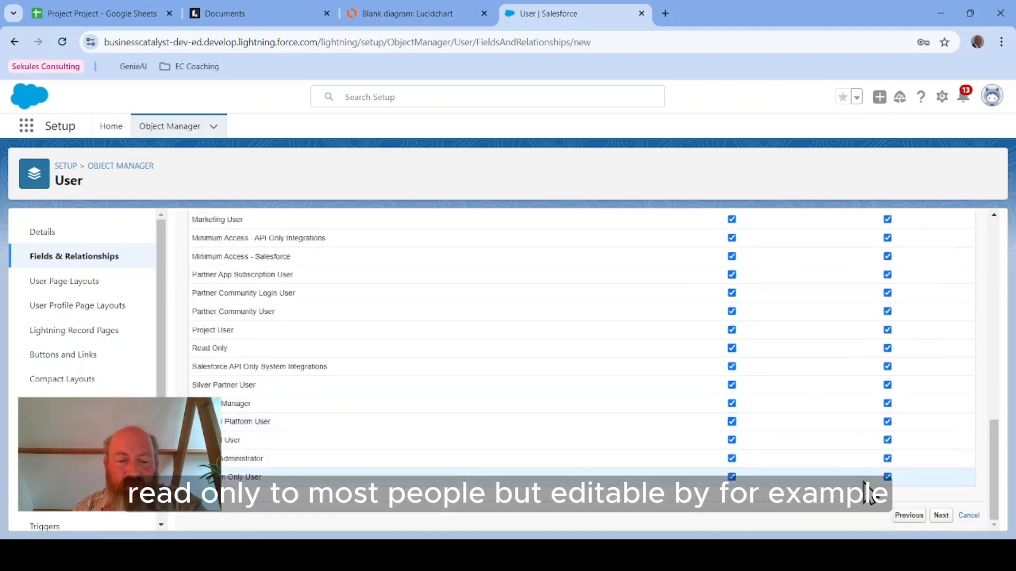
left_click(887, 459)
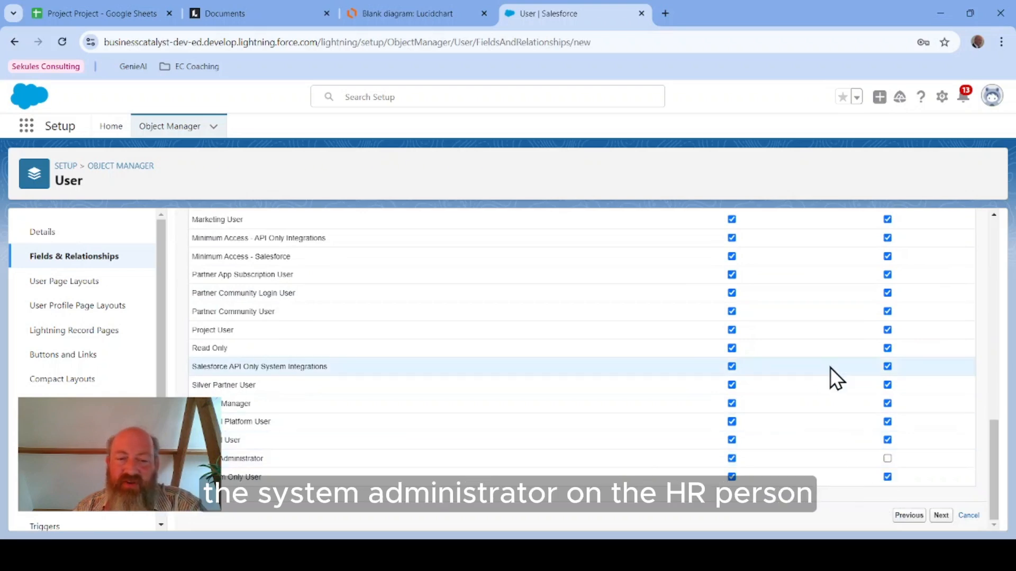
scroll(842, 357, "up", 4)
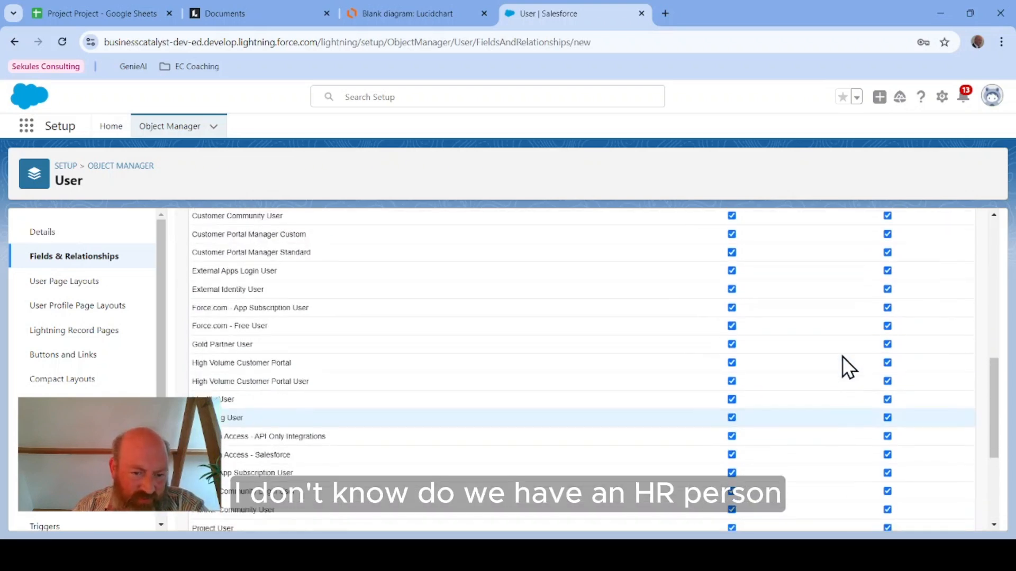
scroll(844, 356, "down", 4)
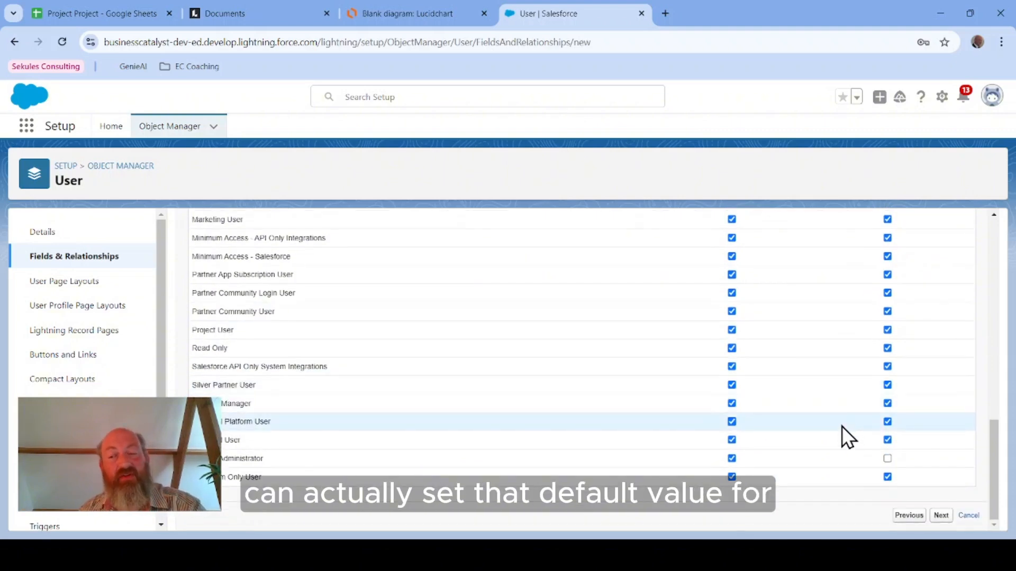
scroll(839, 426, "up", 6)
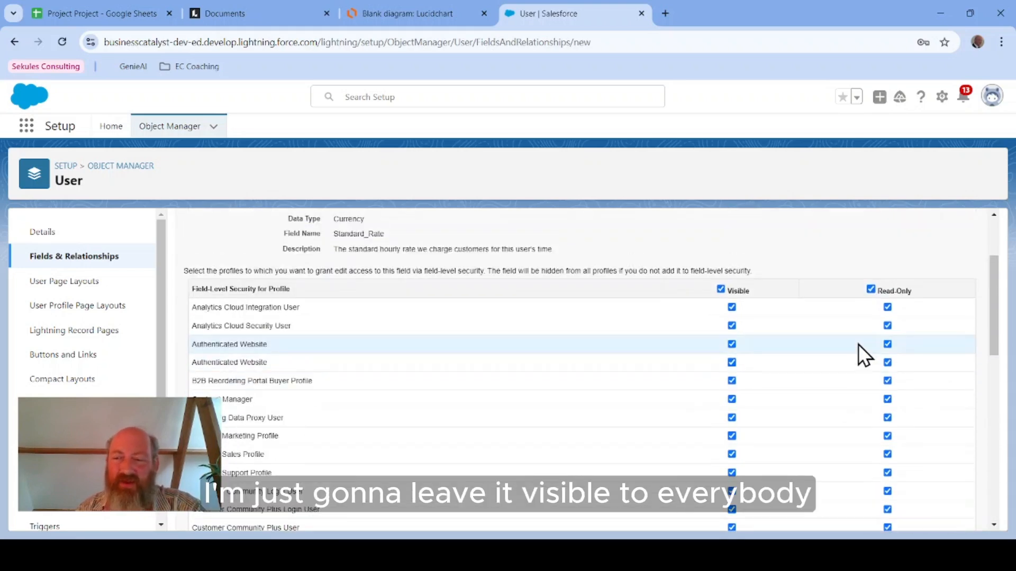
left_click(871, 289)
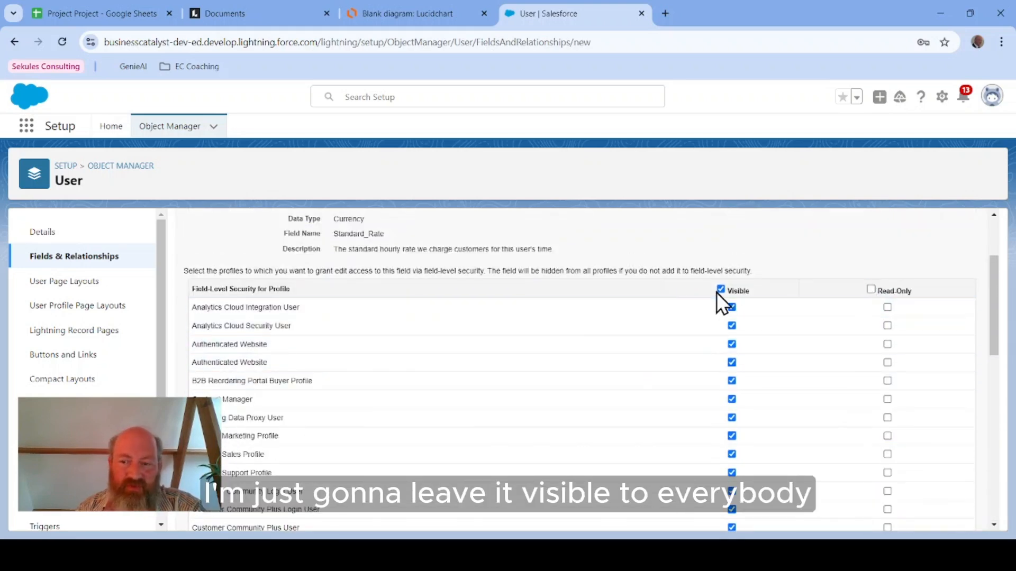
scroll(851, 306, "up", 3)
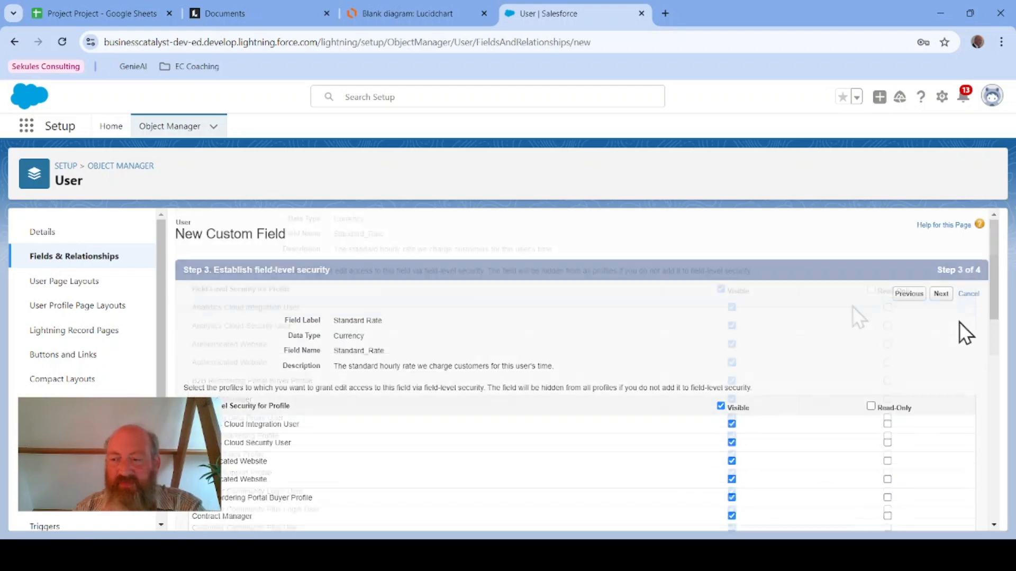
left_click(940, 294)
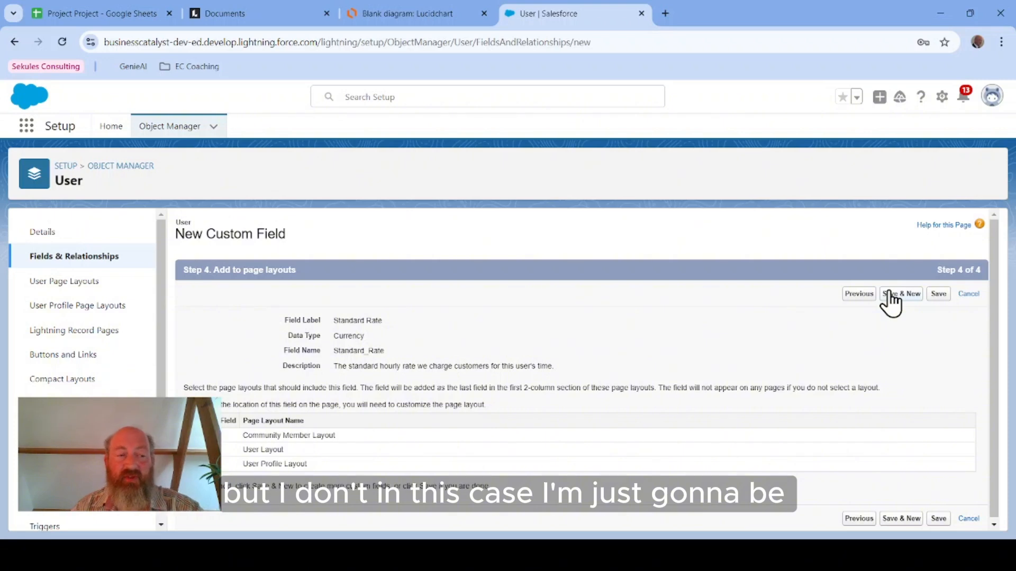
Step: Save the new field with its page layouts and locate Standard Rate in the User fields list
left_click(938, 295)
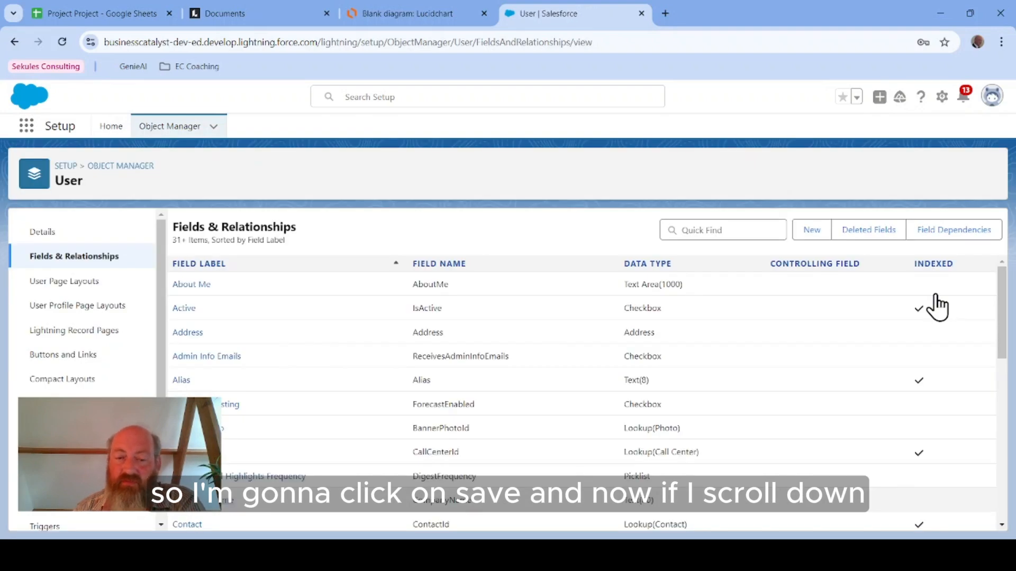
scroll(496, 404, "down", 10)
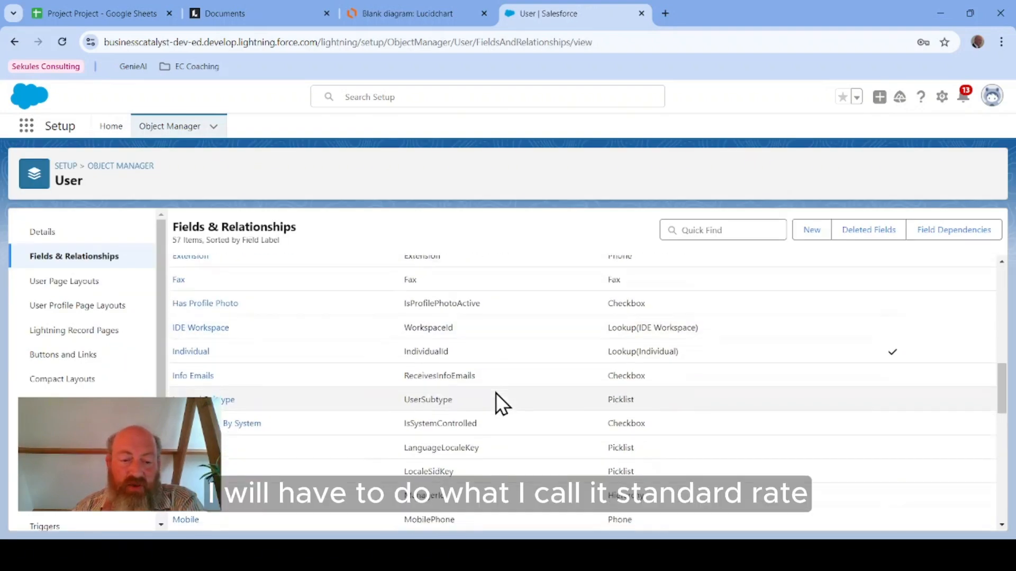
scroll(496, 395, "down", 6)
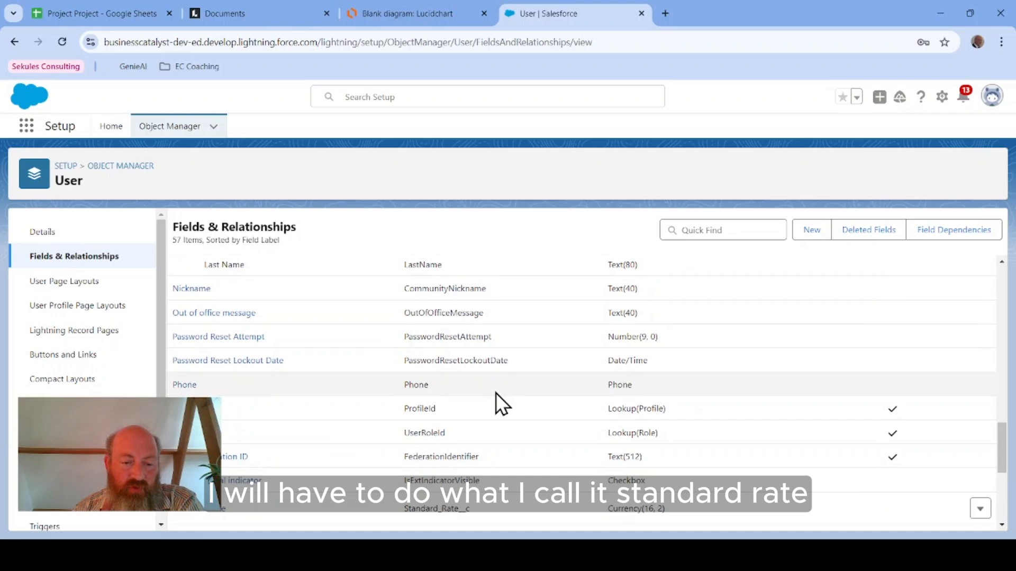
scroll(497, 402, "down", 3)
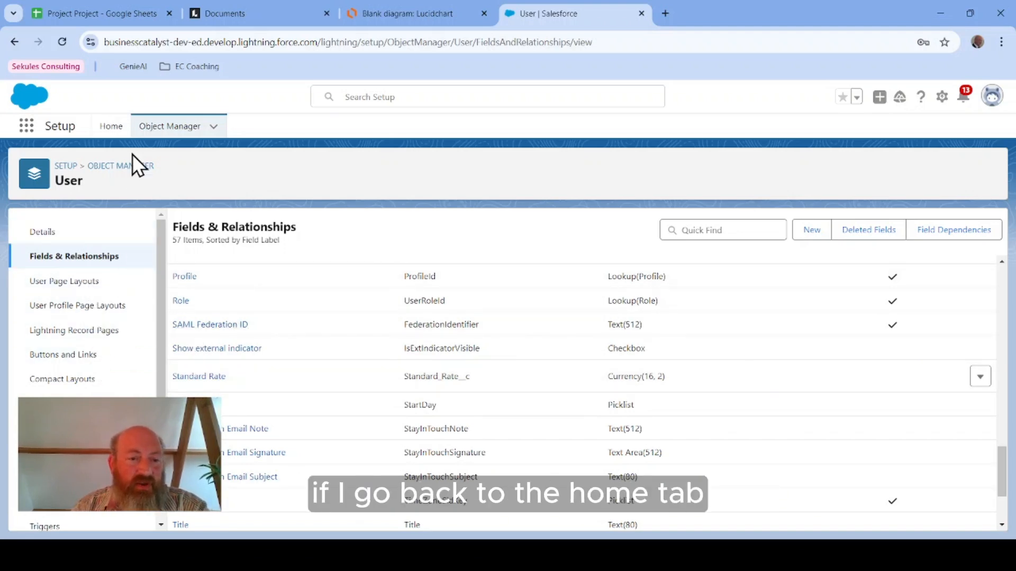
Step: Go to the Setup users list and open the administrator's own user record to review its details
left_click(110, 128)
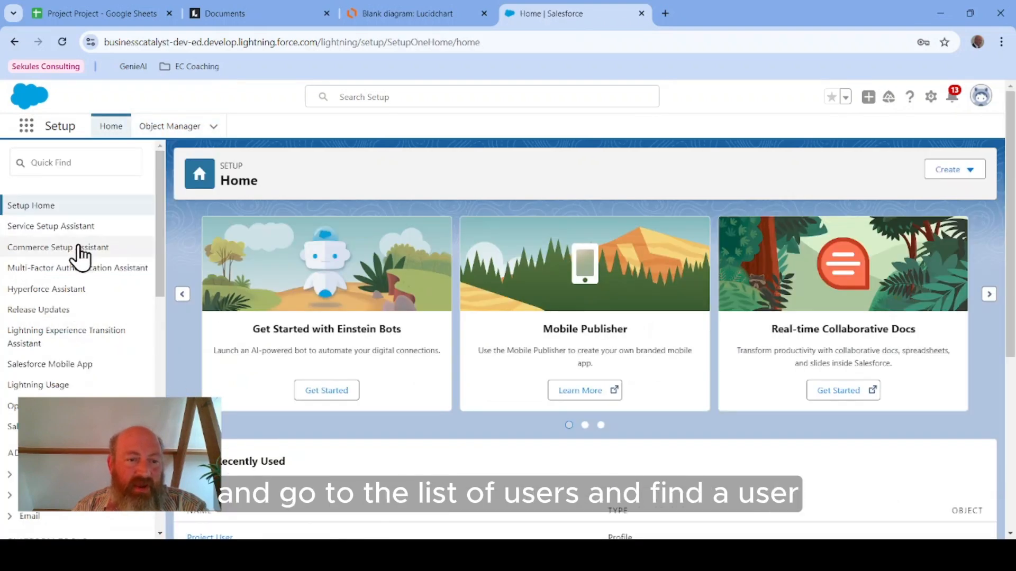
scroll(52, 365, "down", 3)
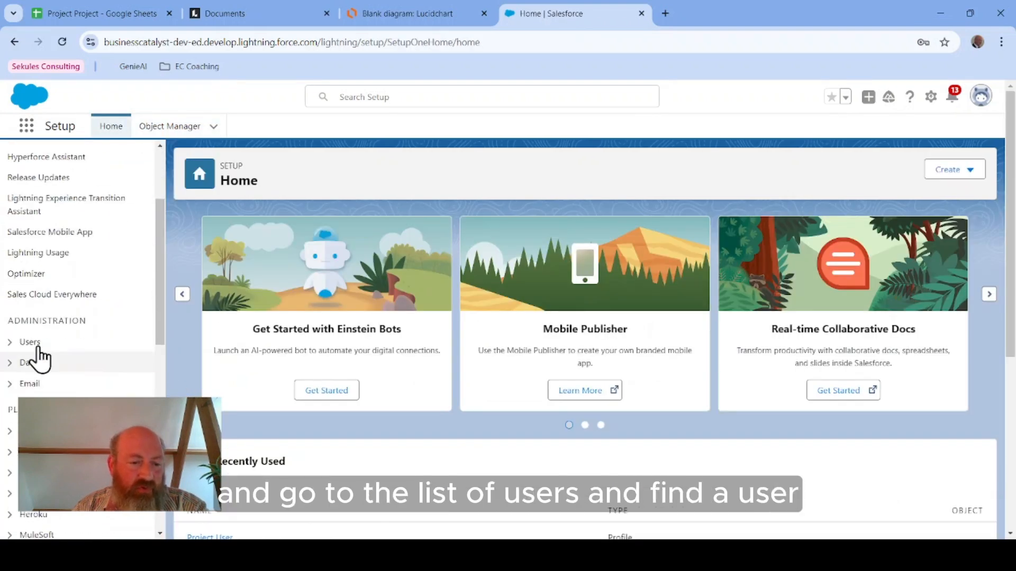
left_click(9, 342)
scroll(53, 318, "down", 1)
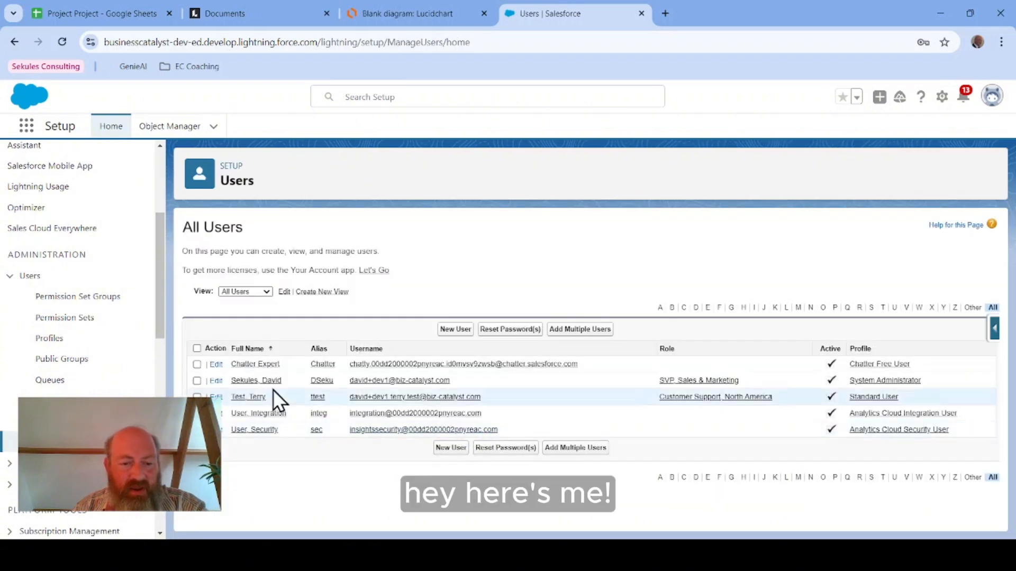
left_click(256, 381)
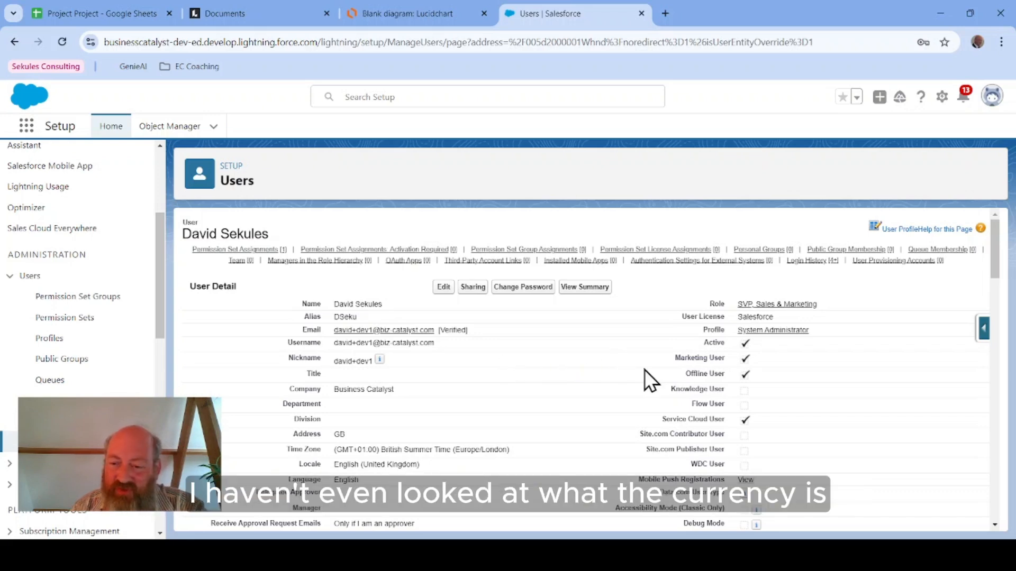
scroll(665, 395, "down", 4)
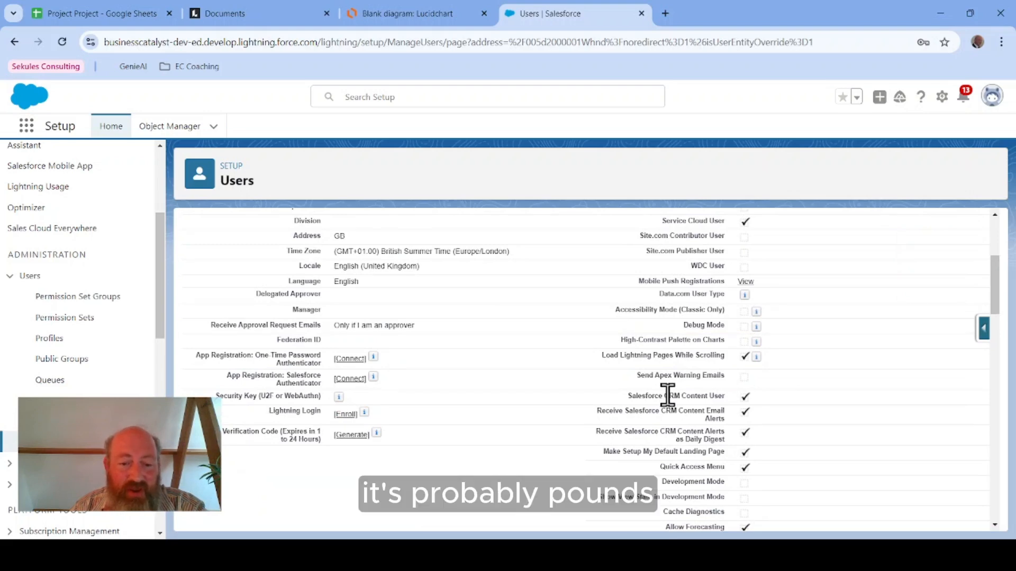
Step: Edit the administrator's user record, set its Standard Rate to 100, and save
scroll(667, 395, "down", 10)
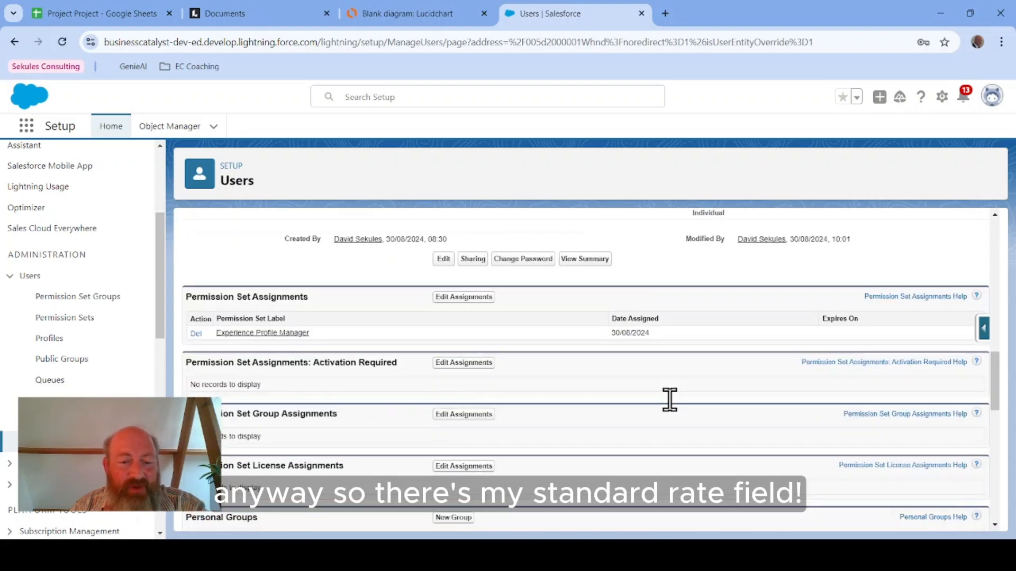
scroll(670, 400, "up", 4)
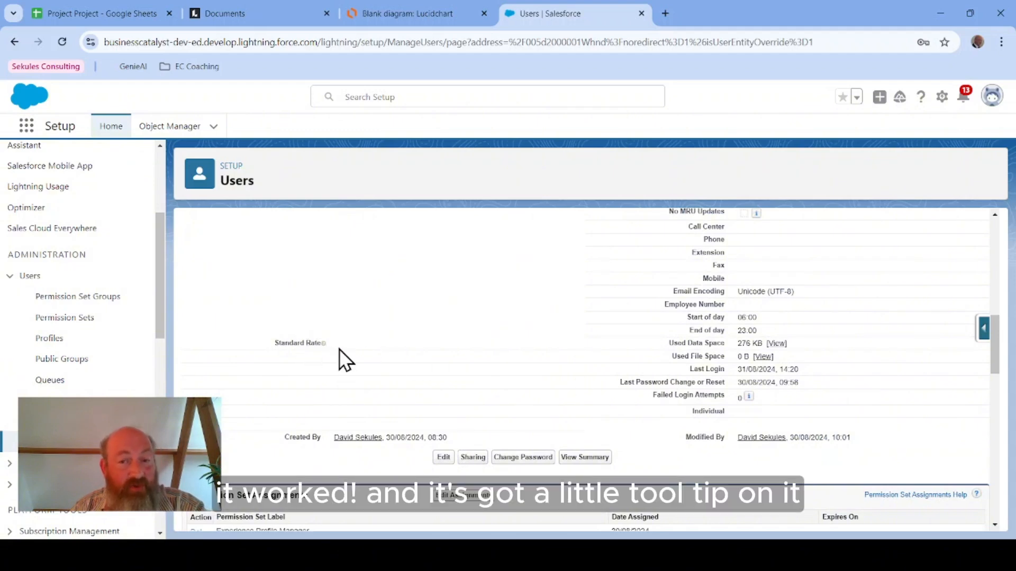
mouse_move(326, 345)
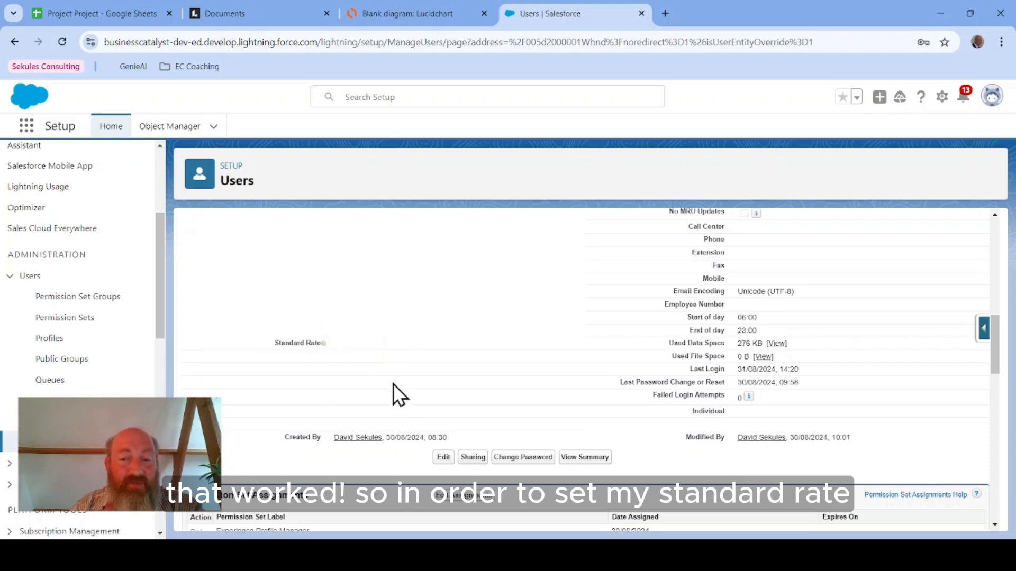
scroll(440, 359, "up", 10)
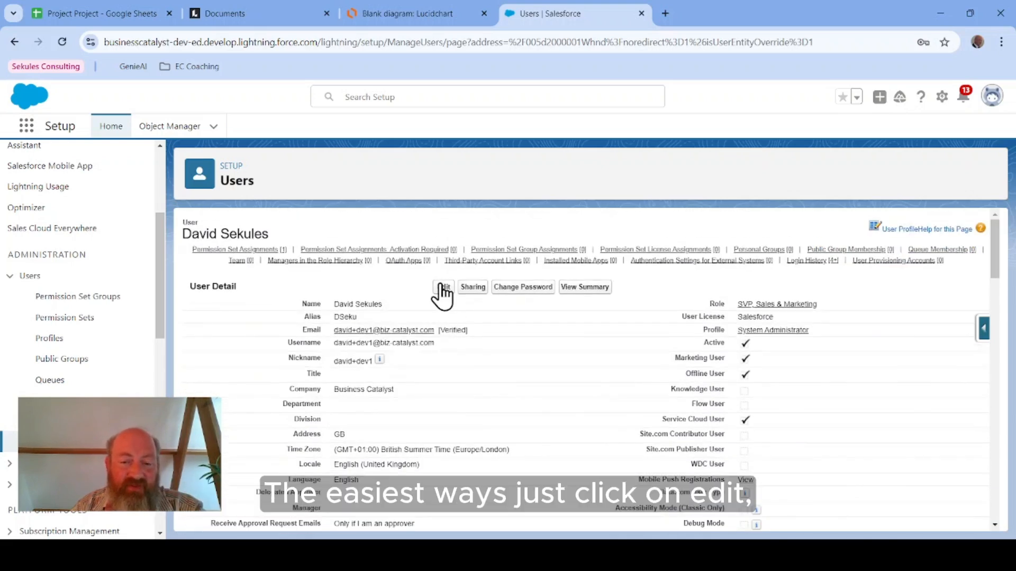
left_click(443, 293)
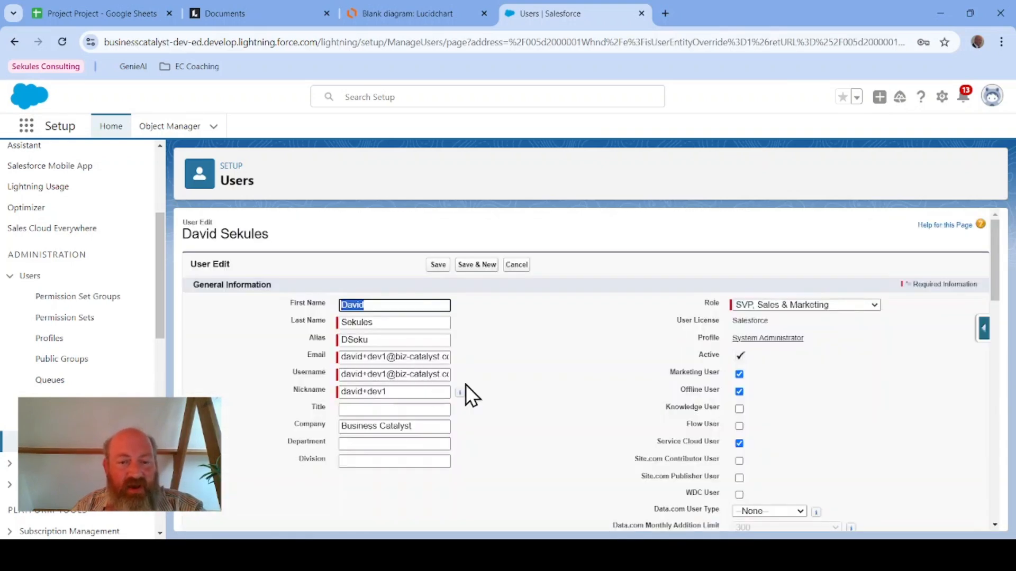
scroll(464, 388, "down", 5)
scroll(465, 384, "down", 10)
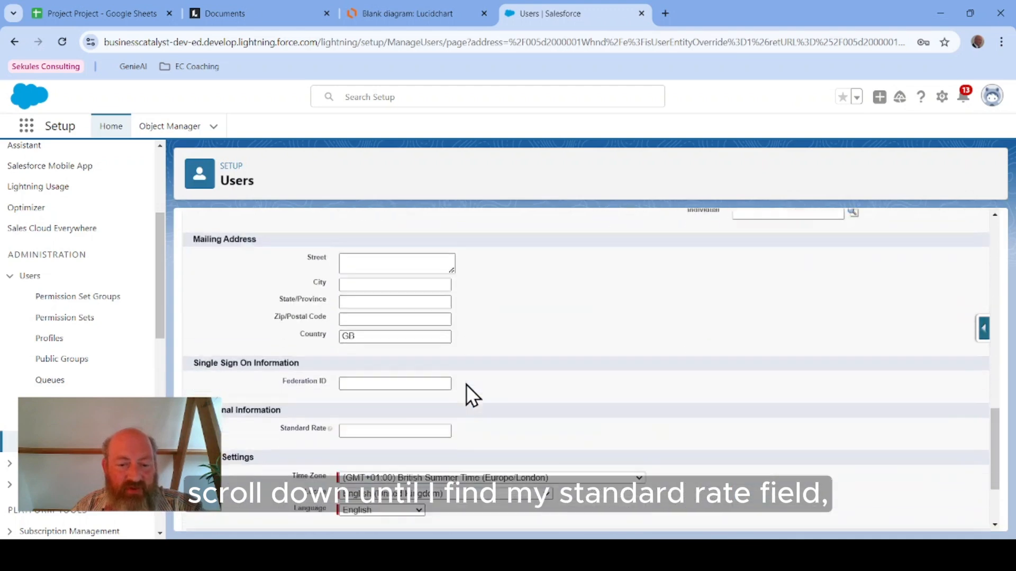
left_click(404, 389)
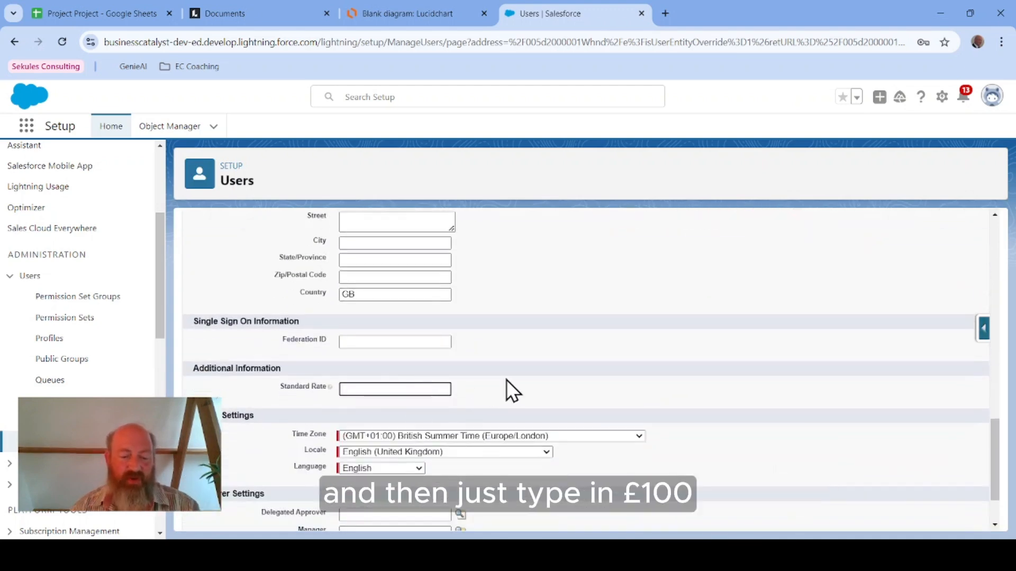
type("100")
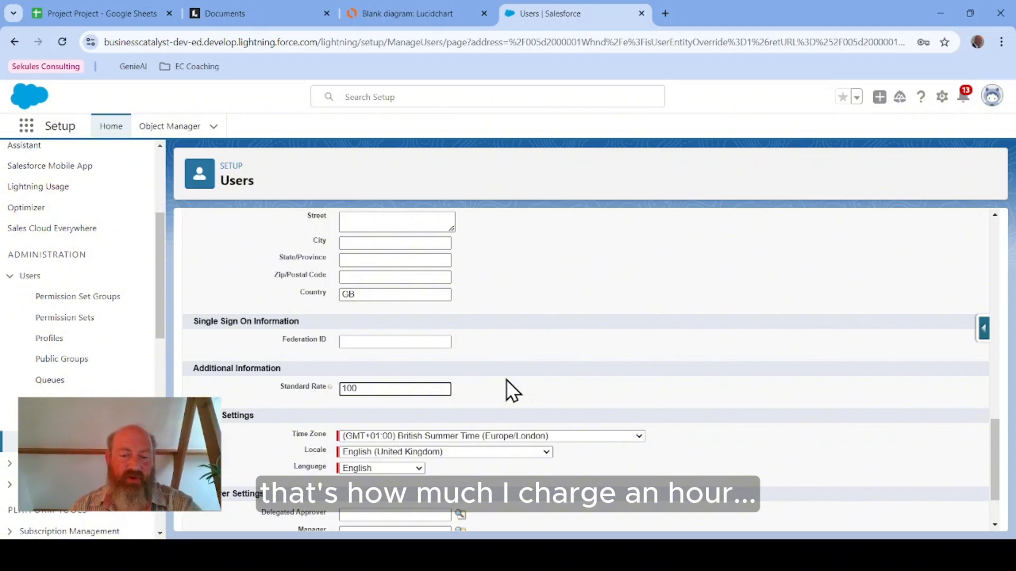
scroll(567, 344, "down", 5)
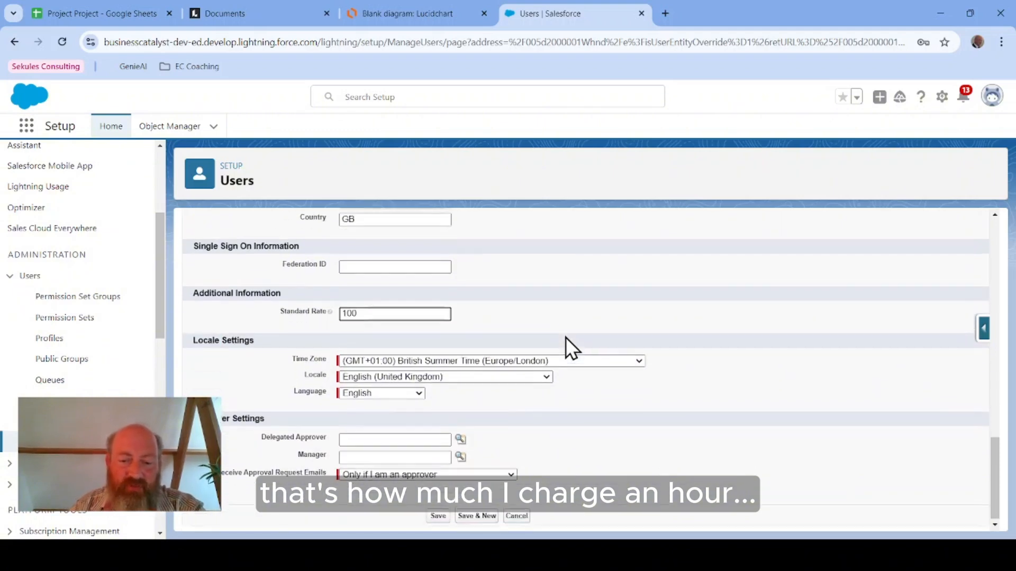
left_click(437, 517)
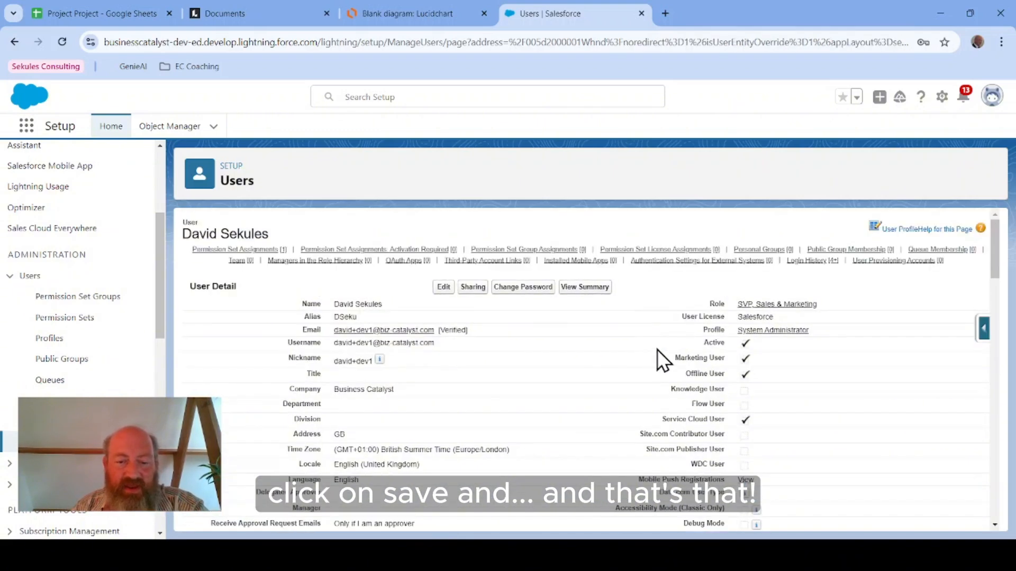
Step: Check the saved Standard Rate on the user record and review the Project entity in the Lucidchart ERD
scroll(636, 358, "down", 5)
scroll(636, 358, "down", 4)
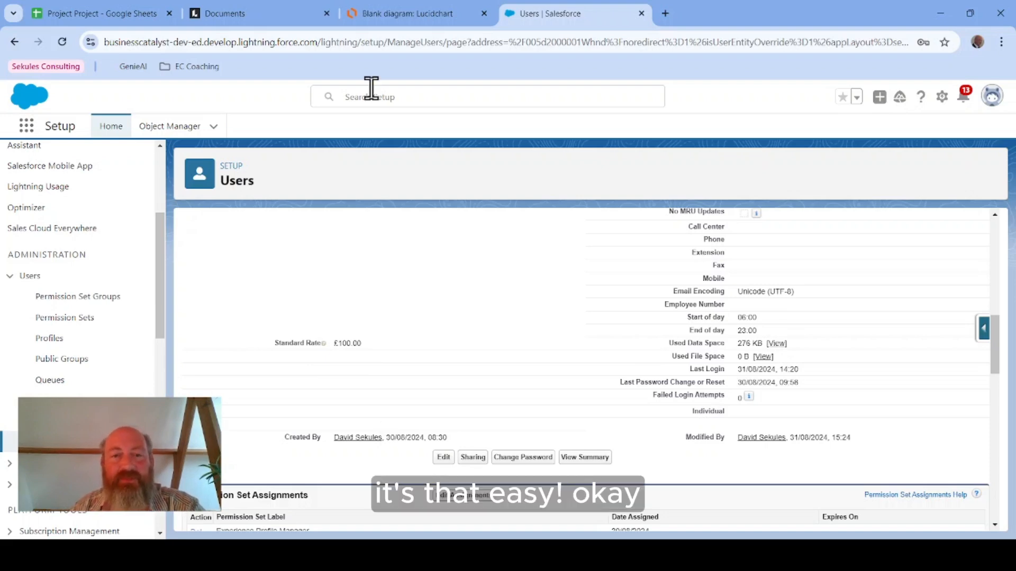
left_click(402, 14)
left_click(657, 430)
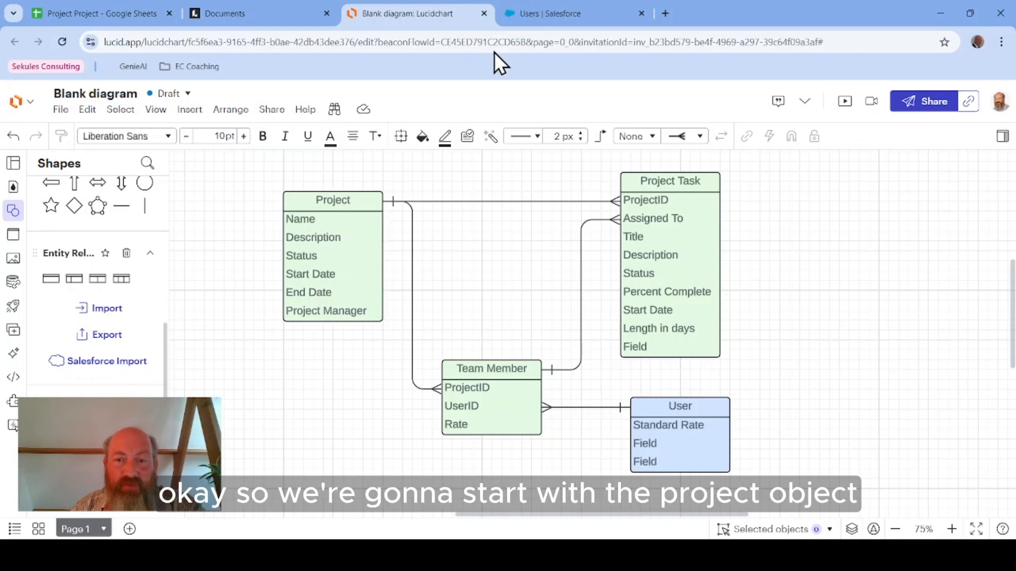
left_click(564, 8)
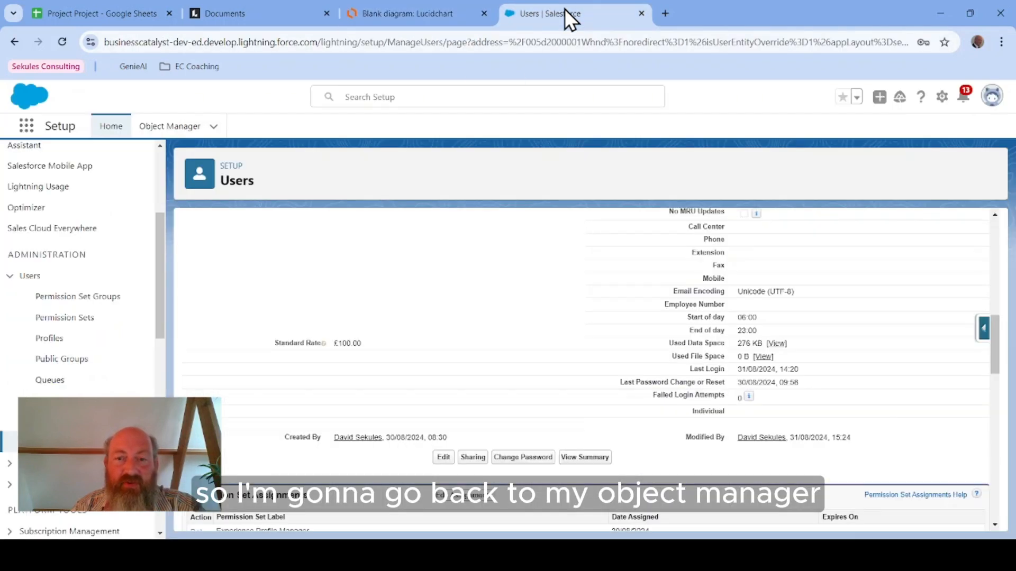
Step: Start a new custom object from Object Manager with label Project and plural label Projects
left_click(193, 128)
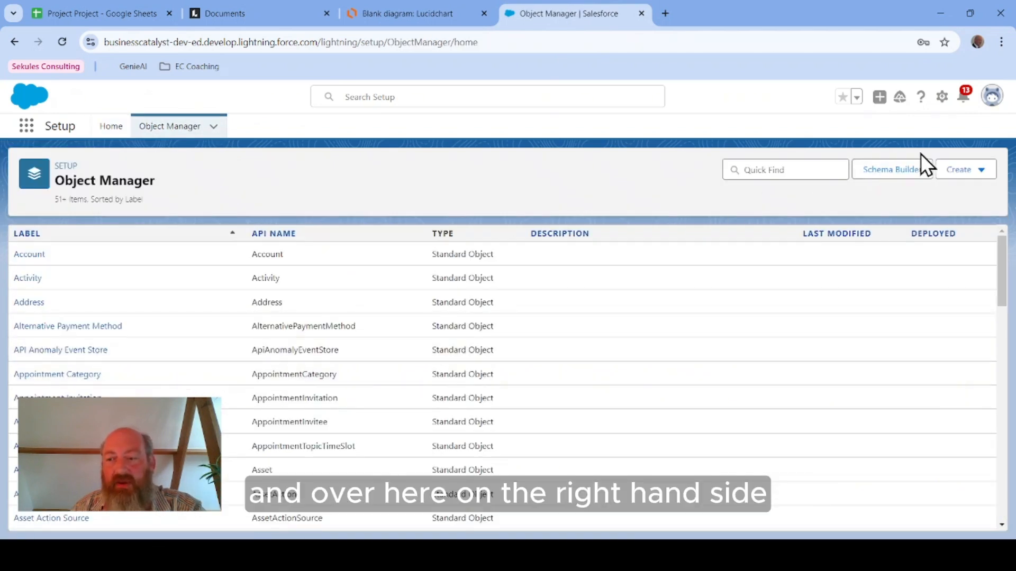
left_click(972, 183)
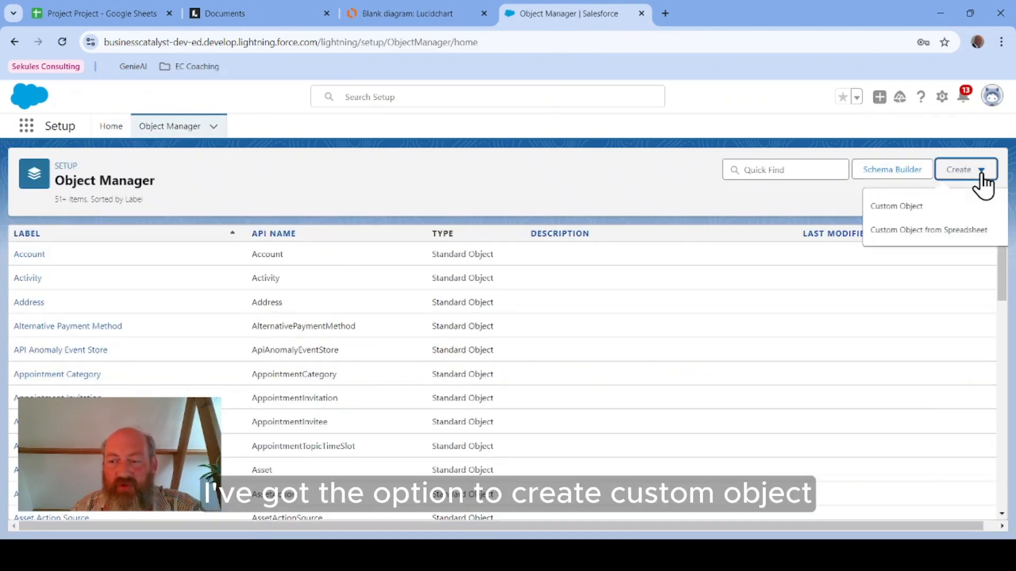
left_click(913, 208)
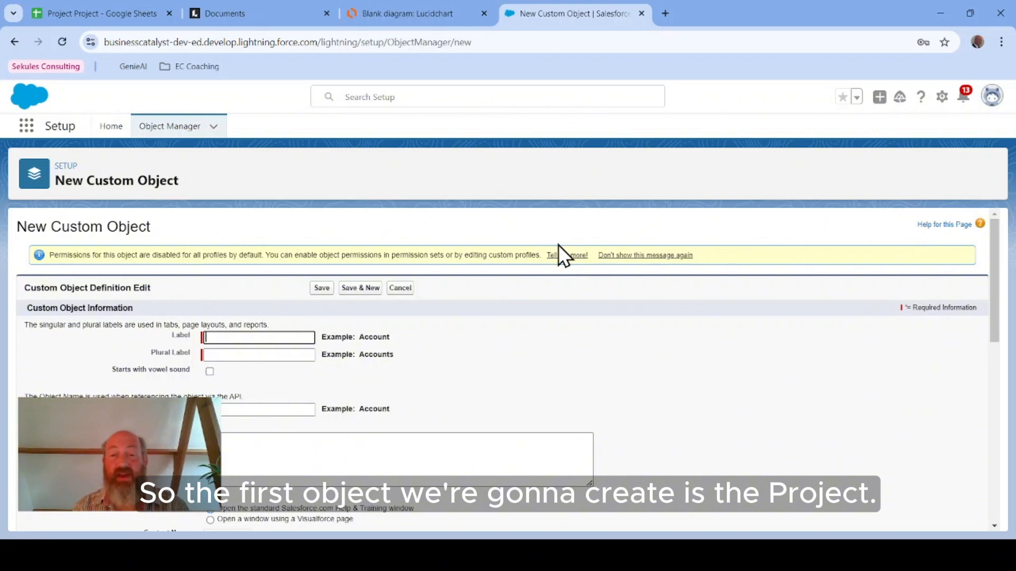
type("Projec")
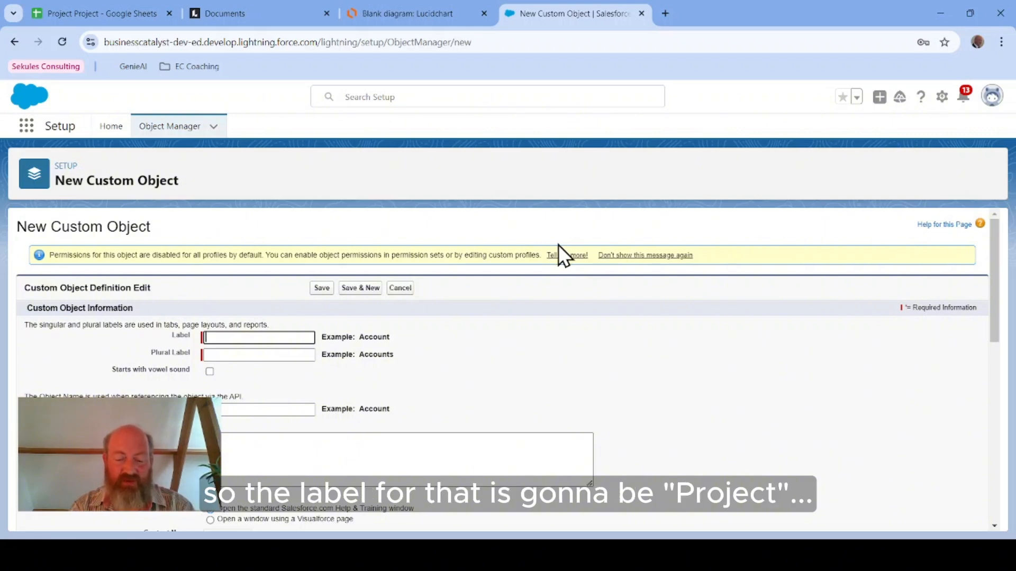
type("t")
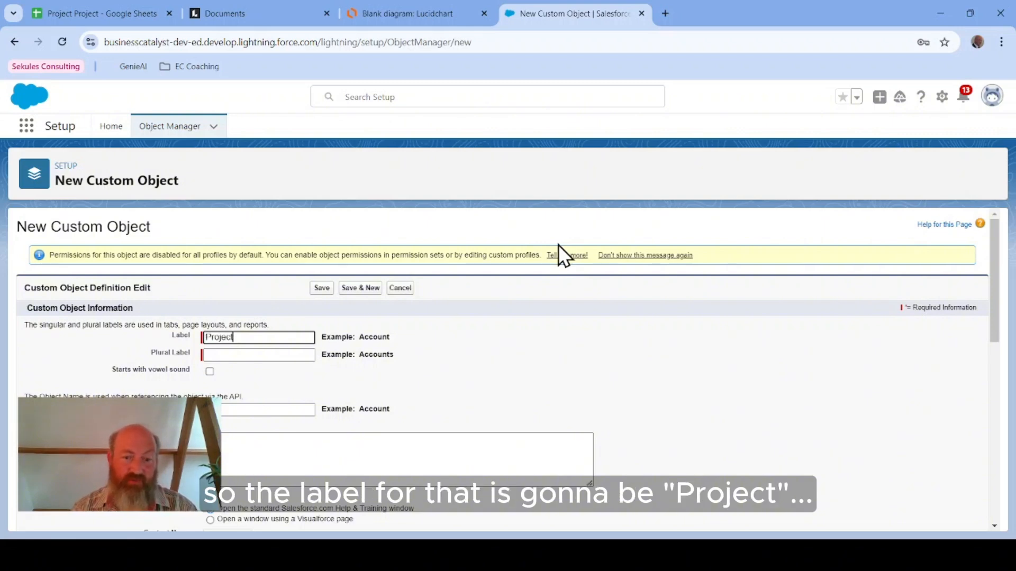
key("Tab")
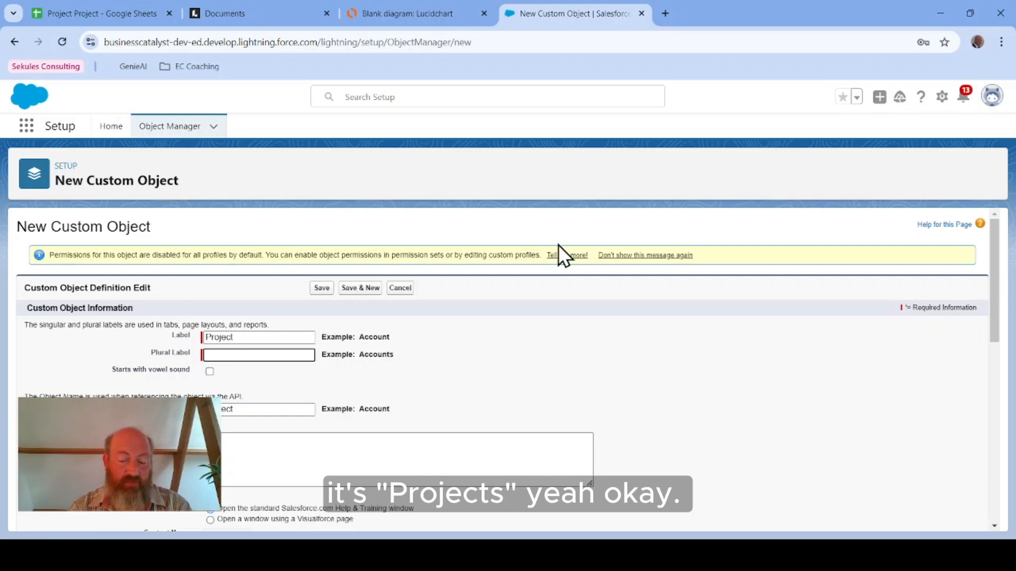
type("Projects")
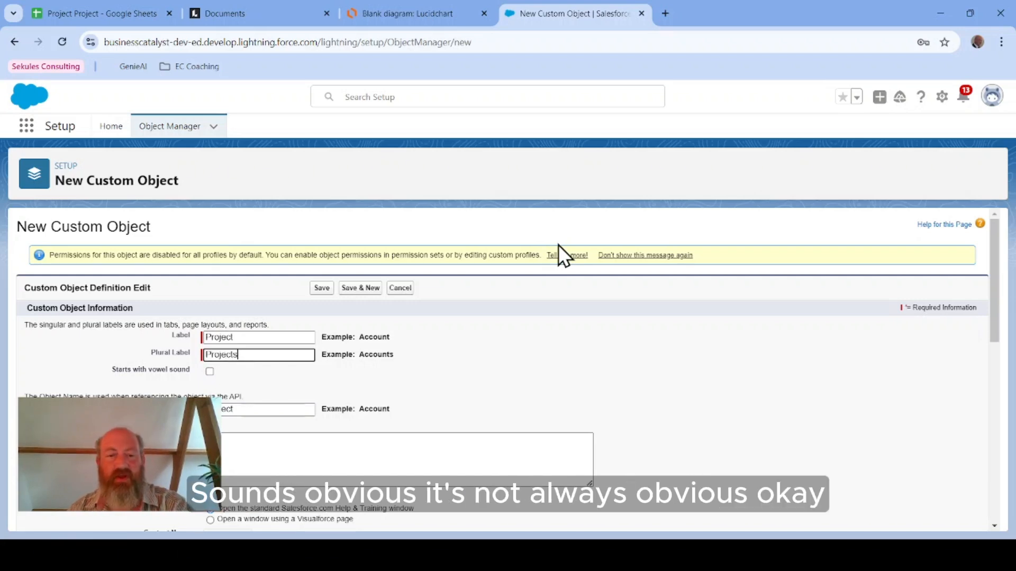
left_click(478, 359)
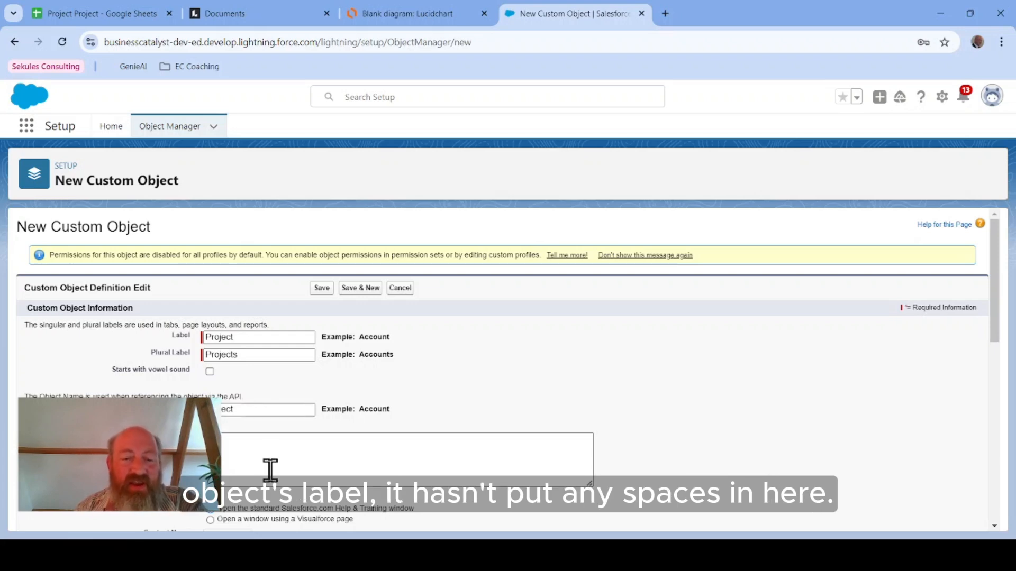
Step: Give the Project object the description "This represents projects that we are working on."
left_click(262, 408)
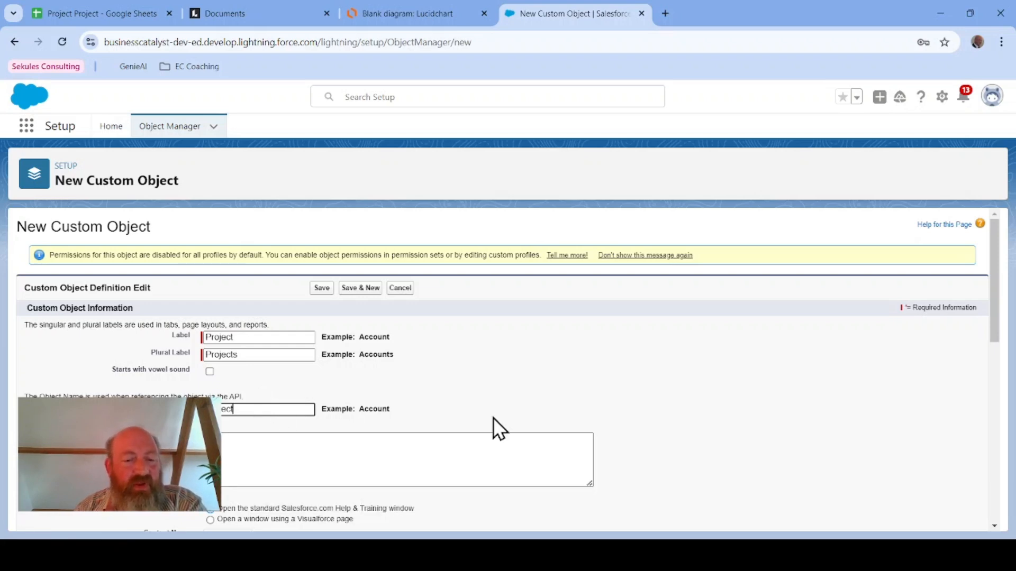
scroll(556, 412, "down", 2)
left_click(399, 321)
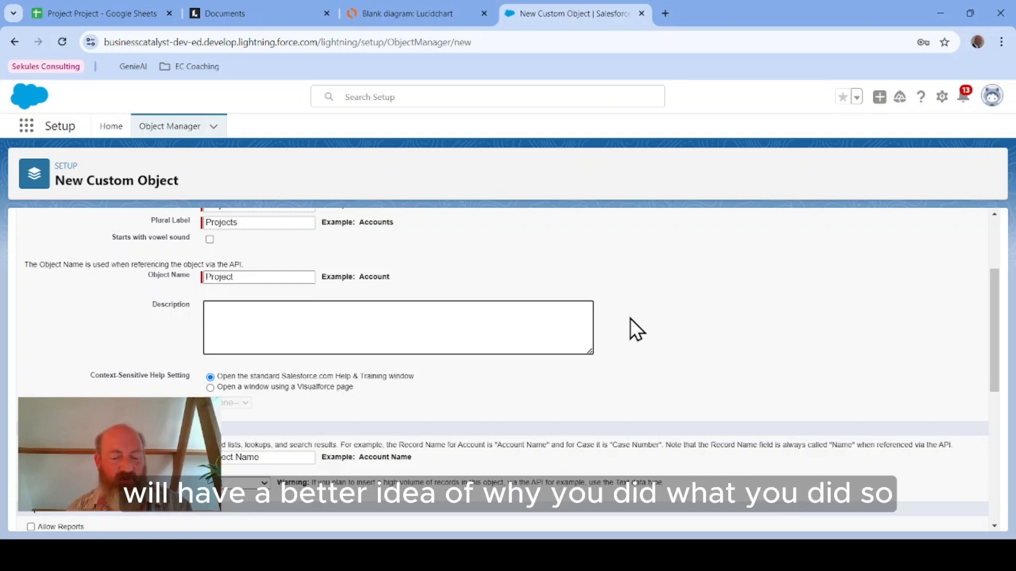
type("Thi")
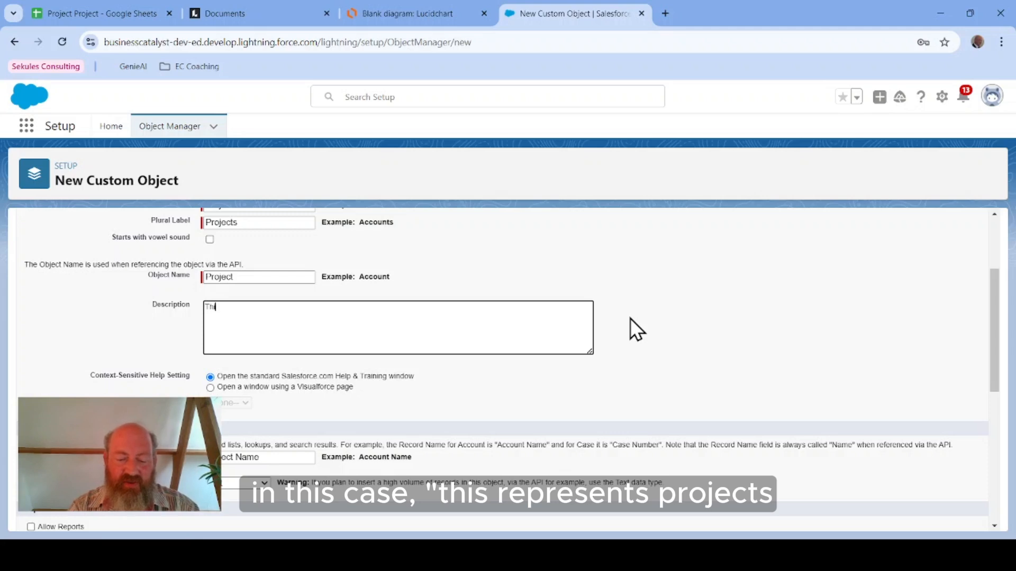
type("s represents p")
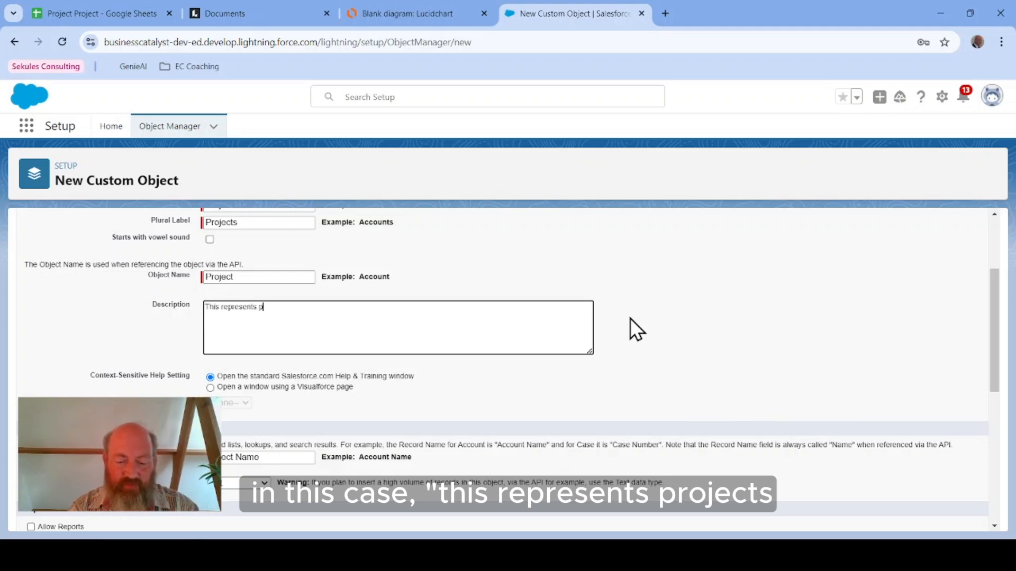
type("rojects")
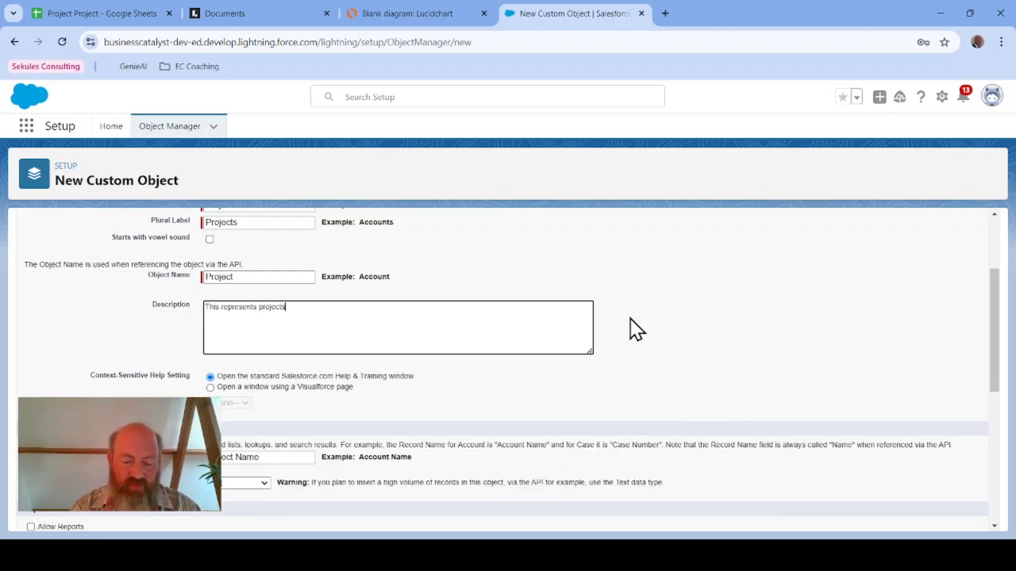
type(" that we are working on.")
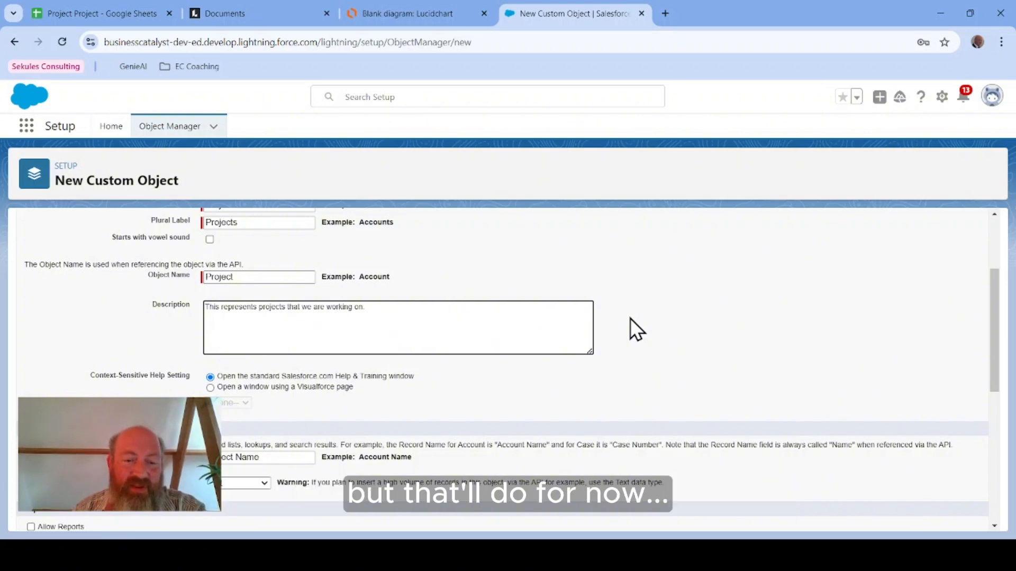
Step: Enable Allow Reports for the Project object, checking the reporting requirement in the user stories sheet
scroll(719, 353, "down", 1)
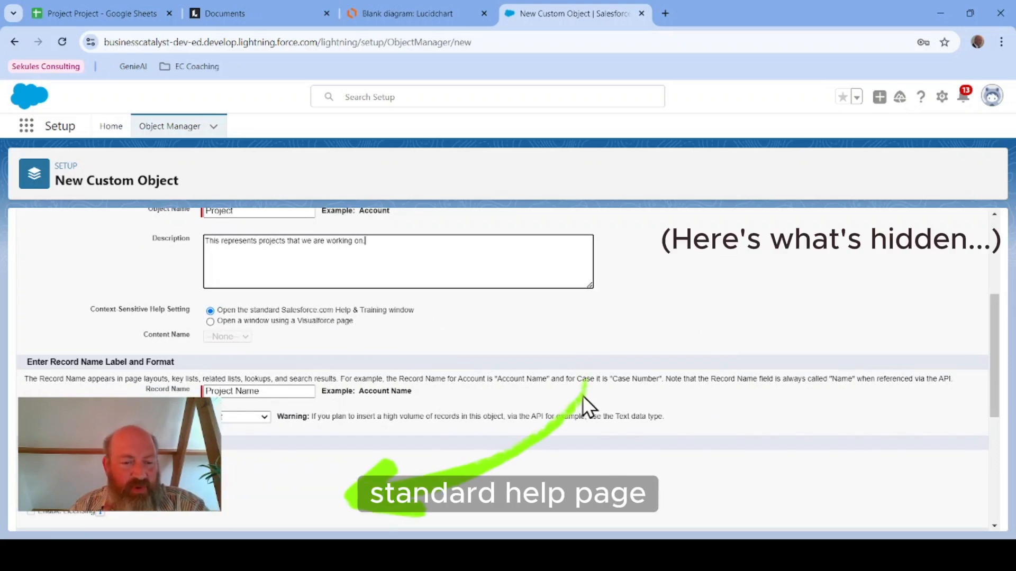
scroll(532, 382, "down", 2)
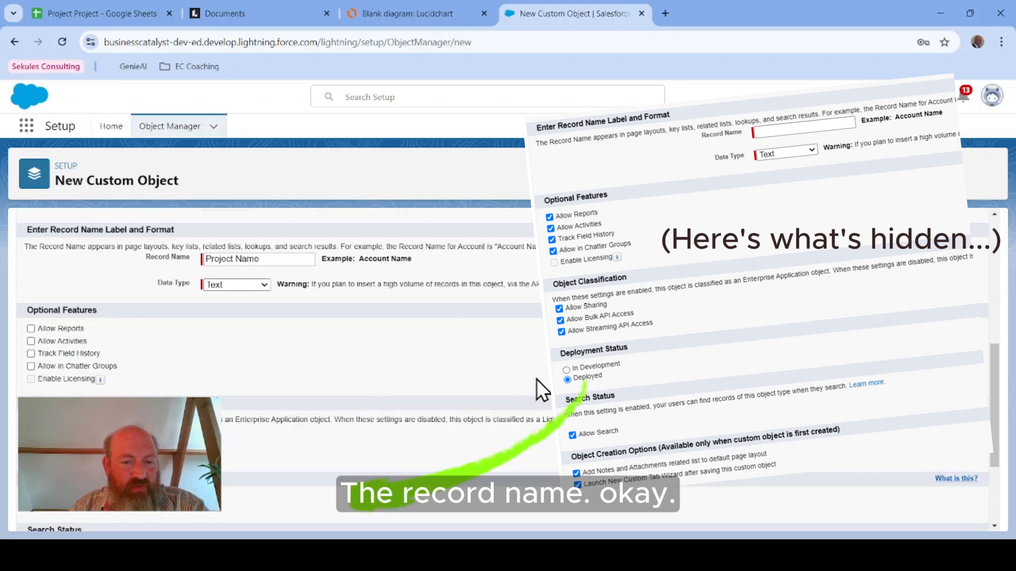
scroll(527, 358, "up", 4)
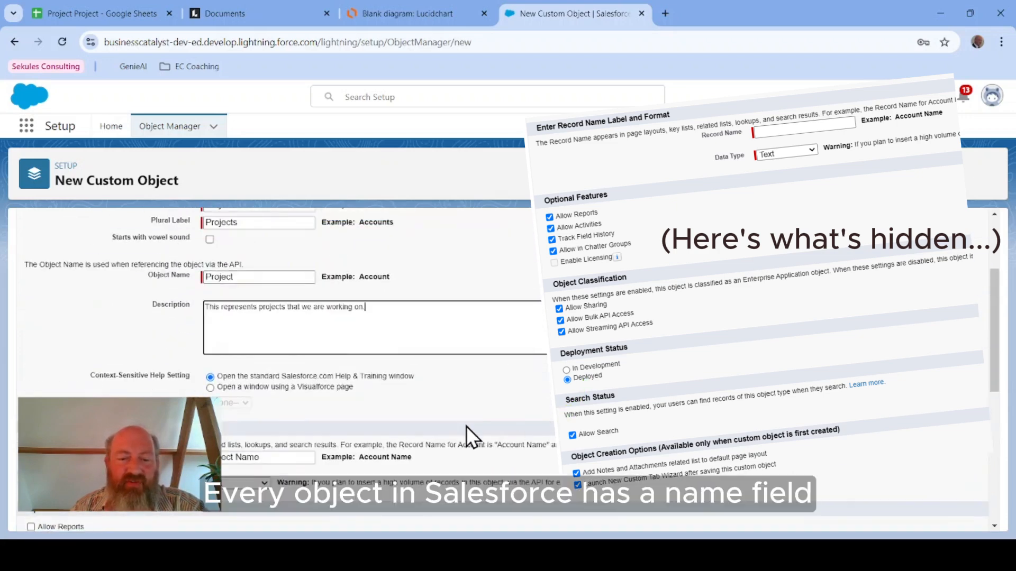
scroll(491, 414, "down", 1)
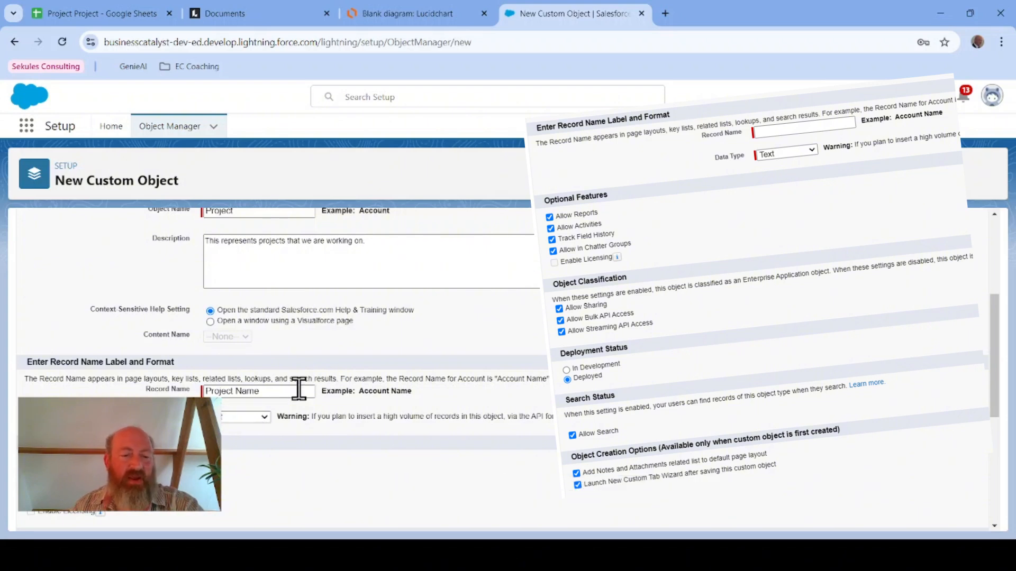
scroll(402, 418, "down", 1)
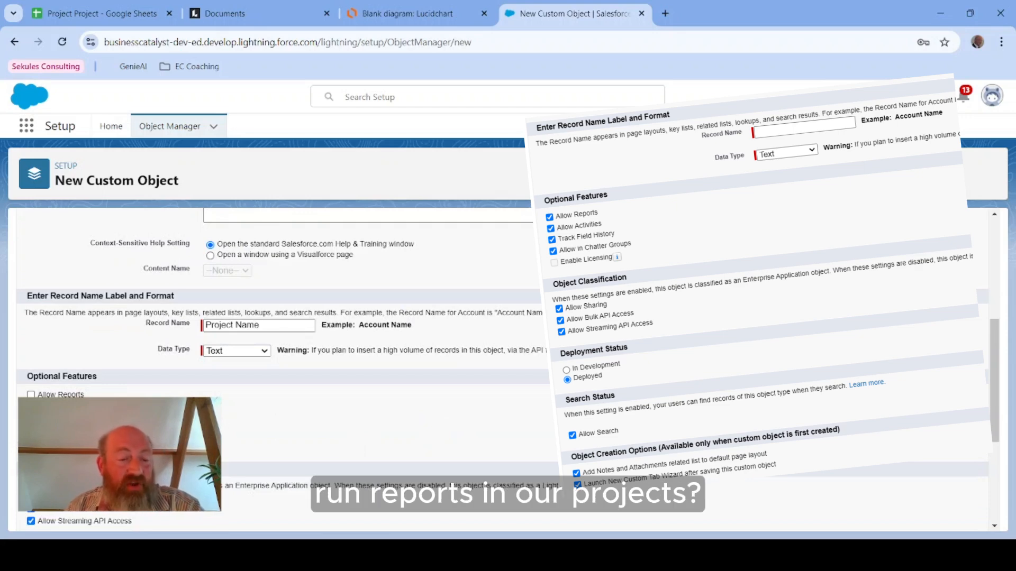
left_click(31, 394)
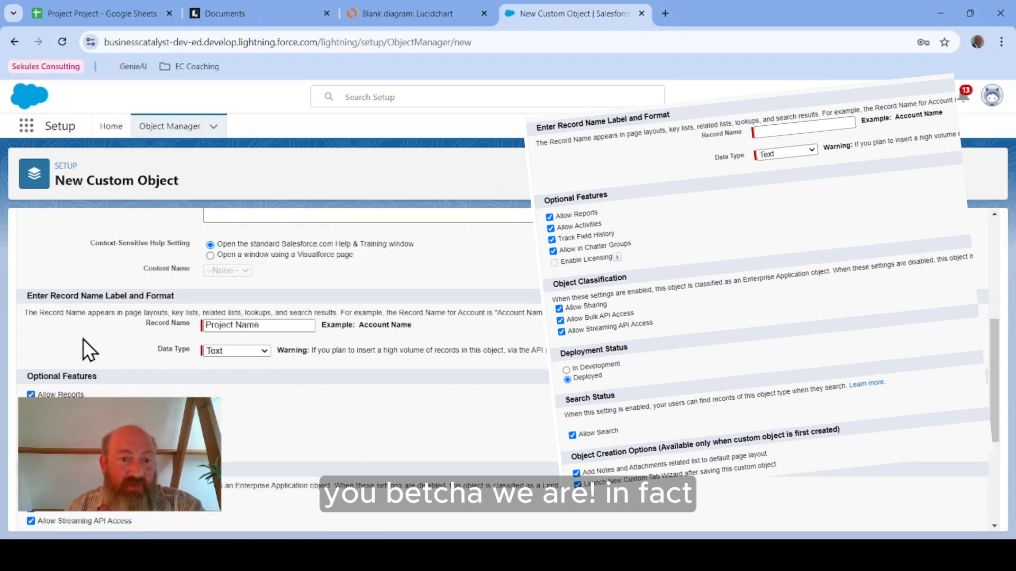
left_click(138, 17)
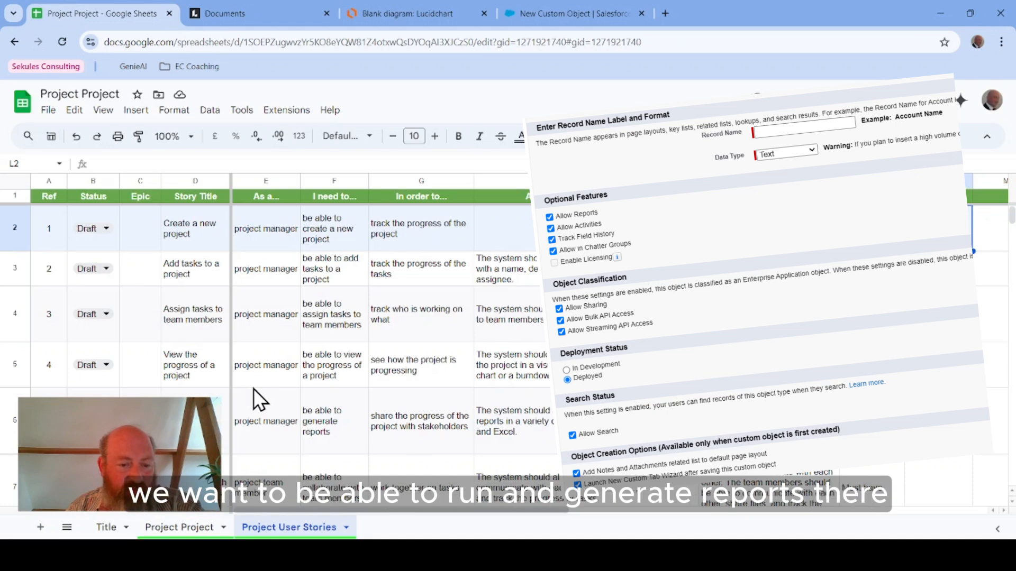
left_click(563, 12)
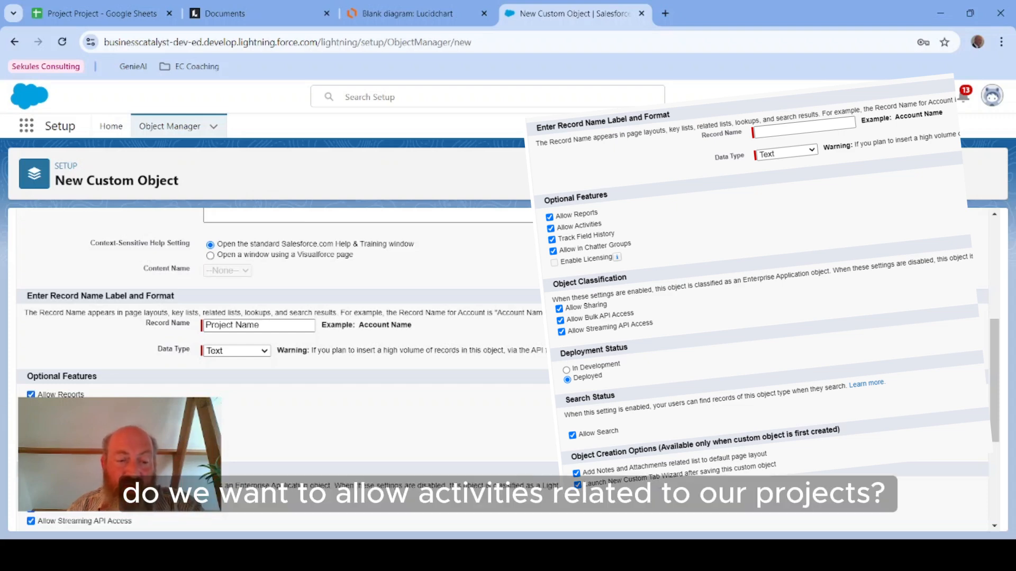
Step: Check the user stories for activity needs, then save the Project object with the default optional features enabled
left_click(81, 12)
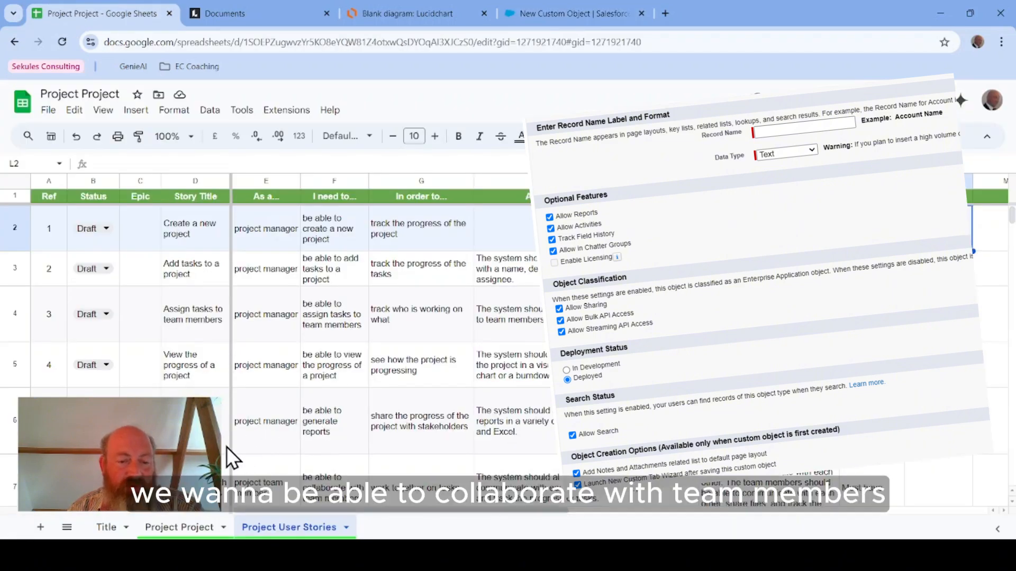
scroll(268, 434, "down", 1)
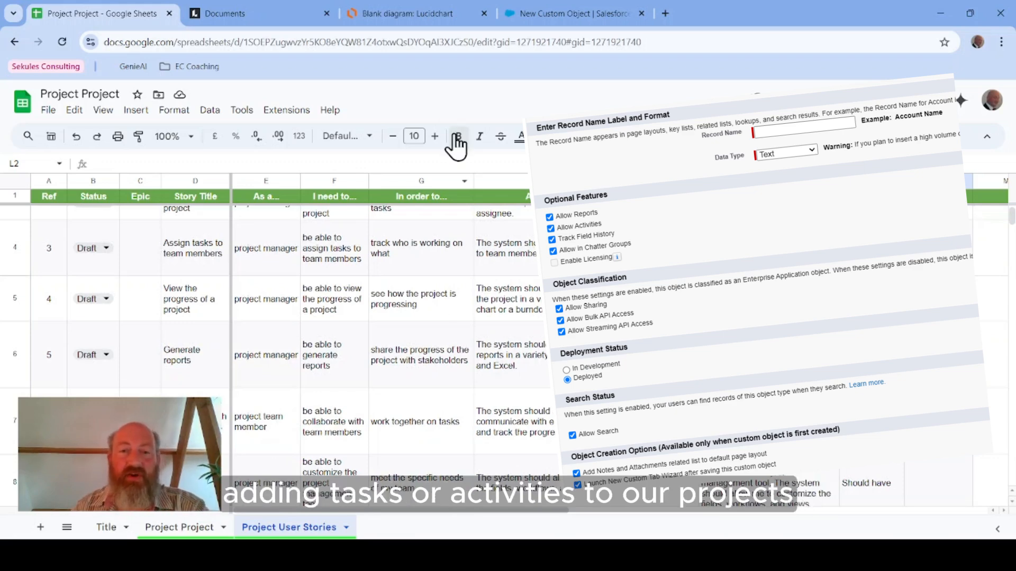
left_click(524, 17)
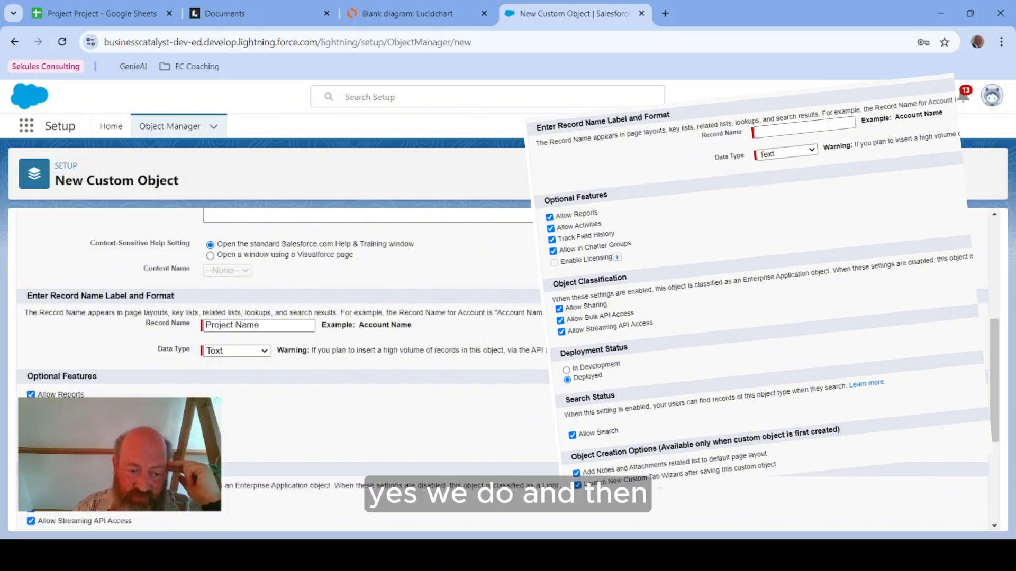
scroll(501, 414, "down", 3)
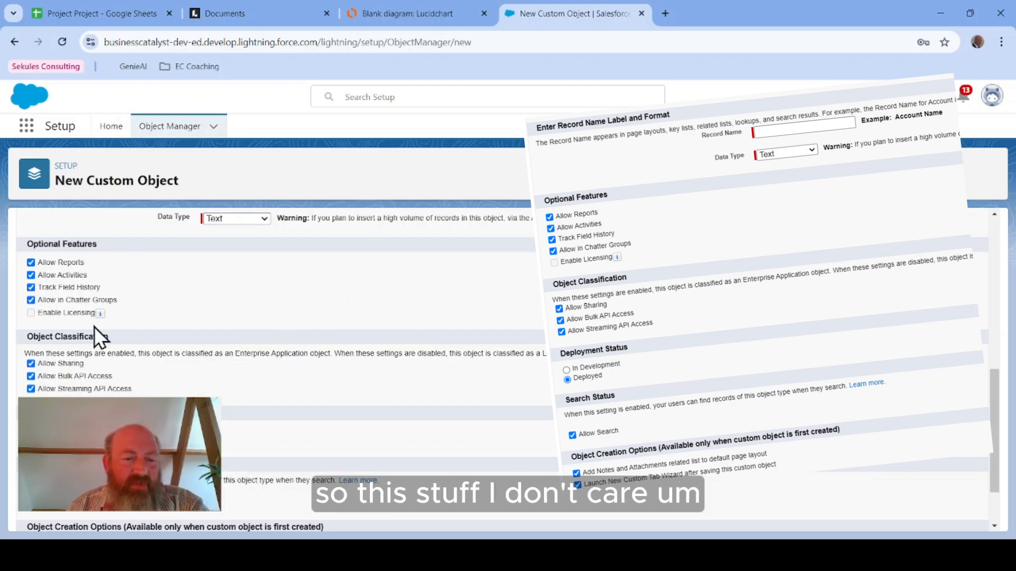
scroll(211, 352, "down", 2)
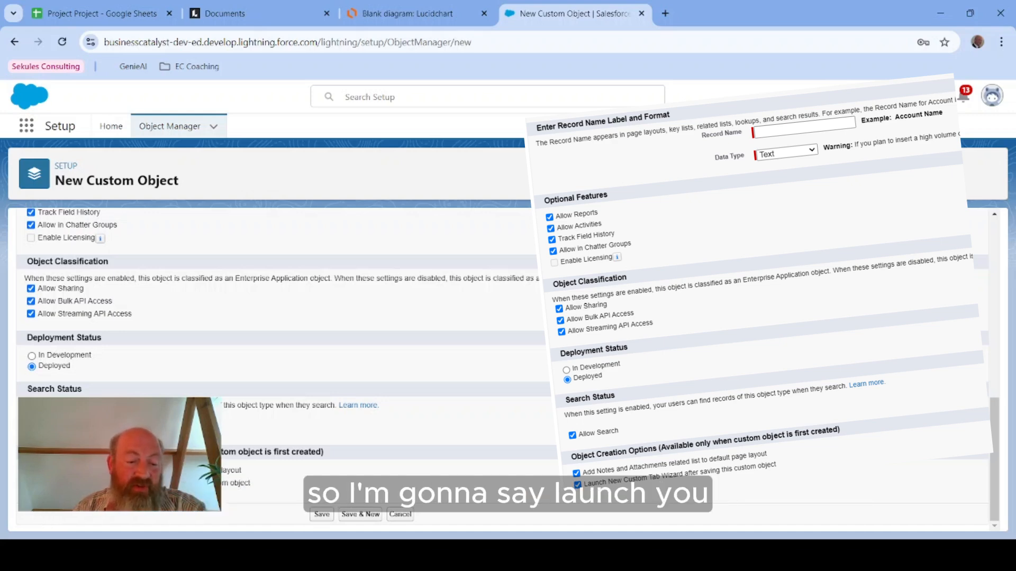
left_click(321, 515)
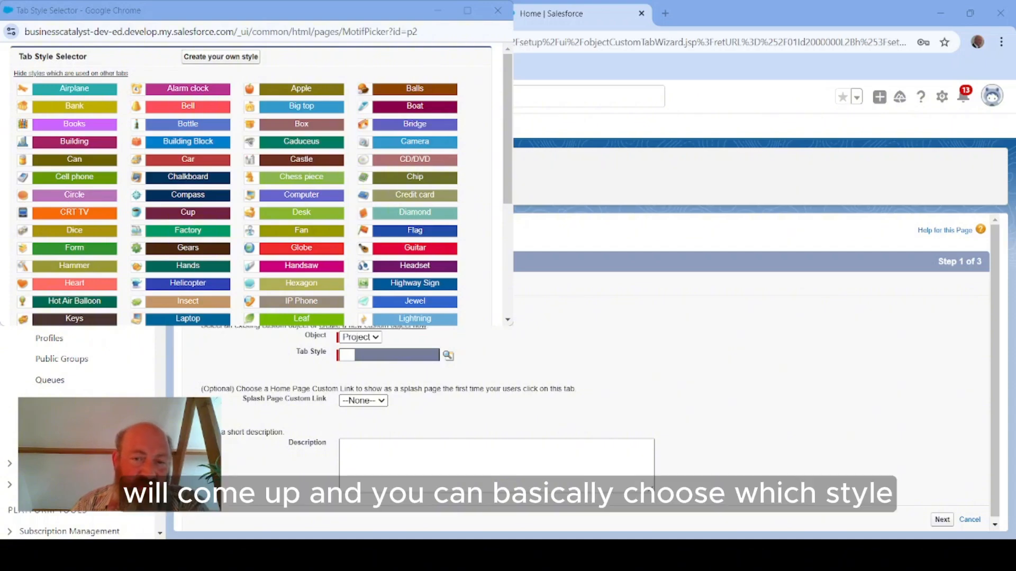
Step: Pick the Factory tab style for the new Project custom tab and continue
scroll(238, 185, "down", 3)
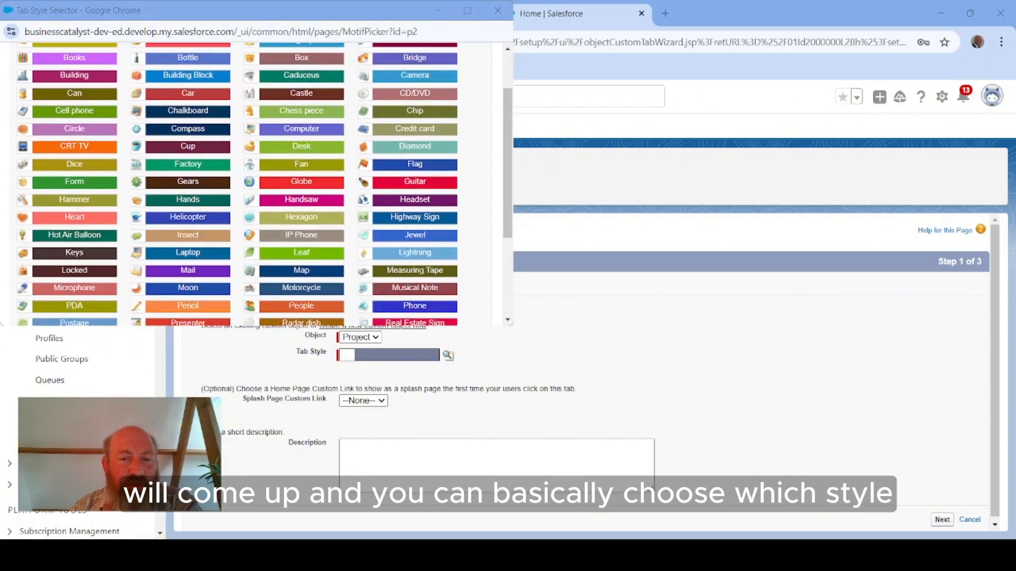
scroll(238, 185, "down", 2)
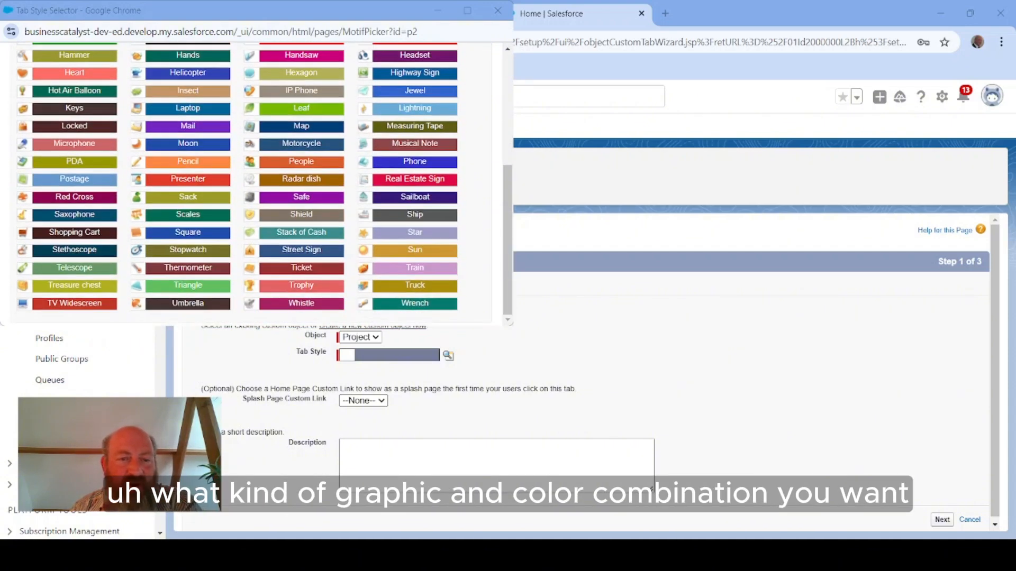
scroll(238, 185, "up", 5)
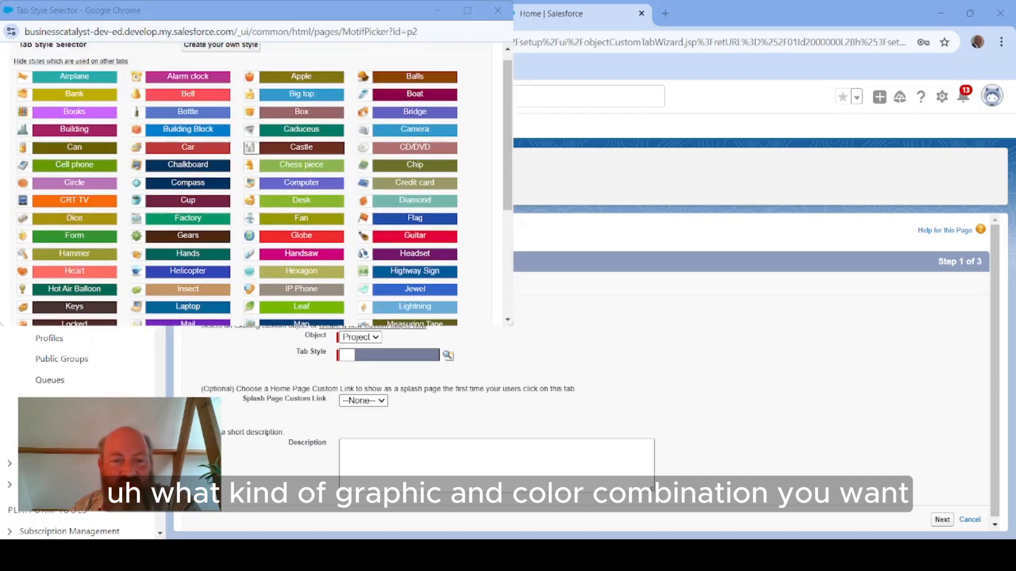
left_click(193, 228)
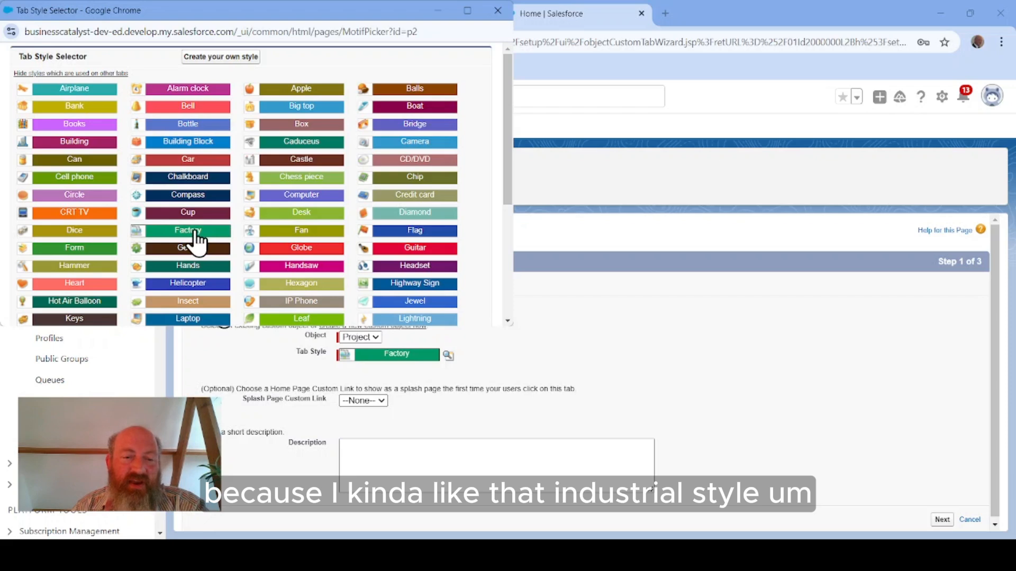
left_click(196, 232)
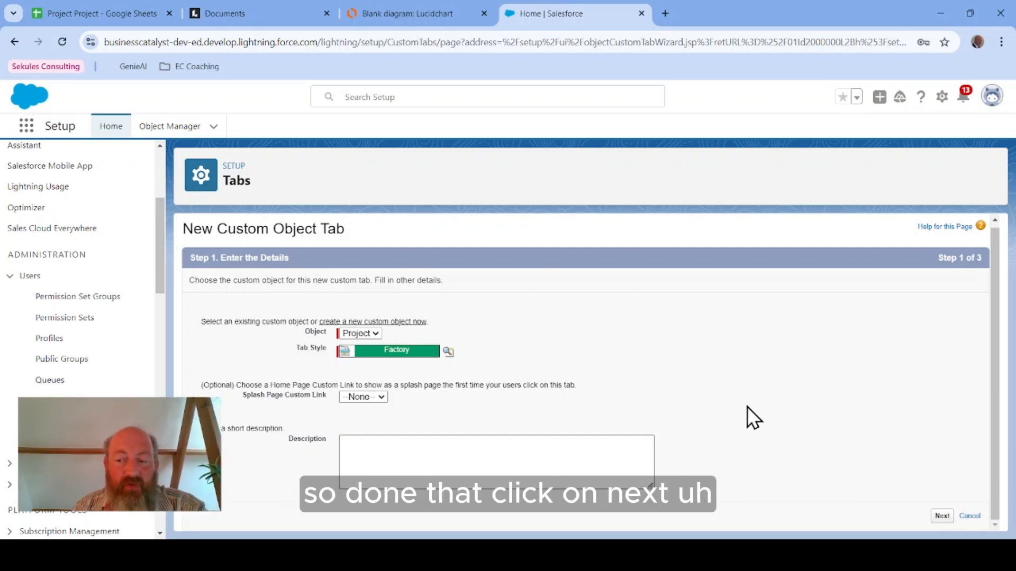
left_click(937, 516)
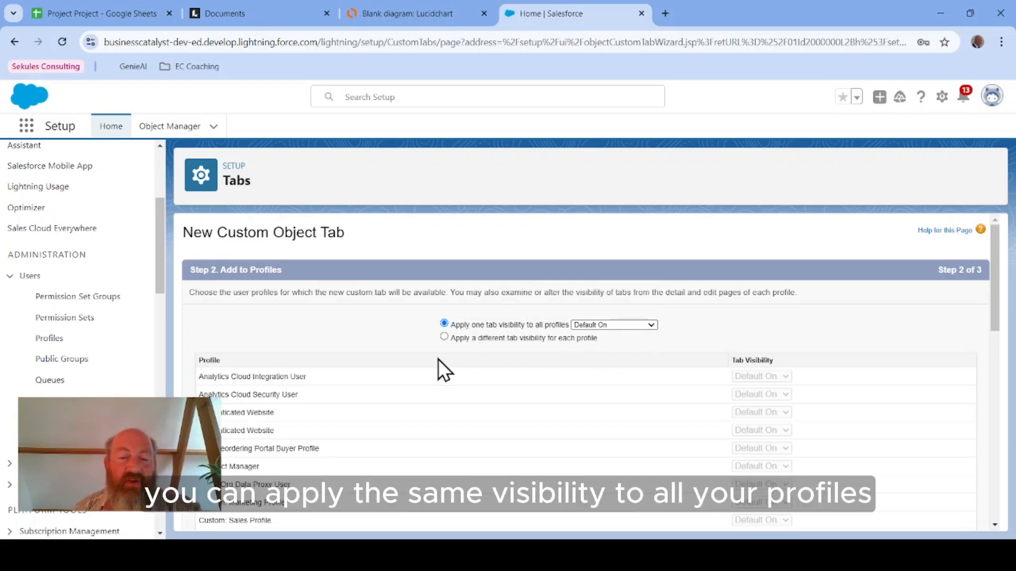
Step: Apply Default On tab visibility to all profiles for the Project tab and continue
scroll(708, 428, "down", 10)
scroll(709, 428, "down", 3)
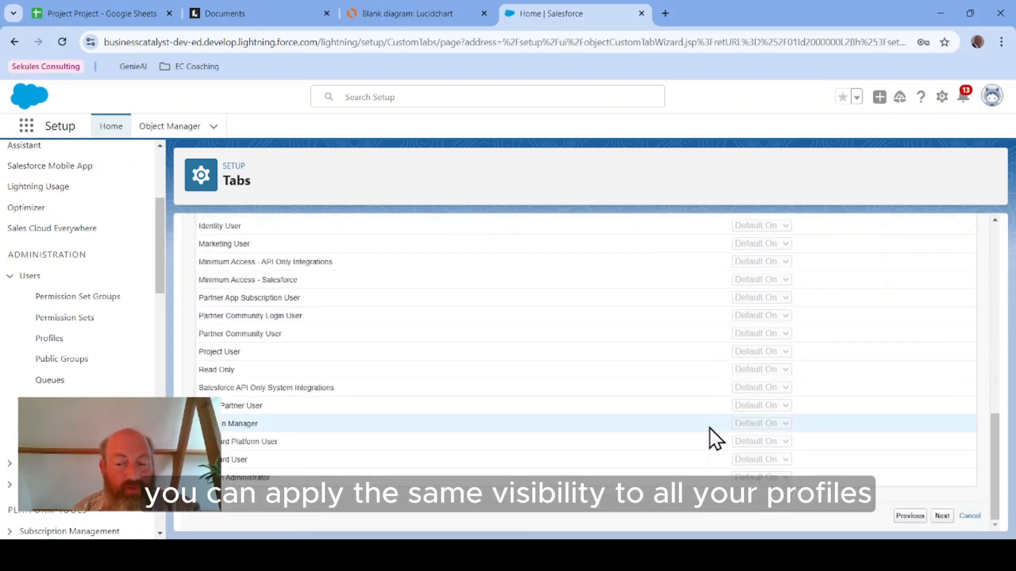
scroll(709, 428, "up", 15)
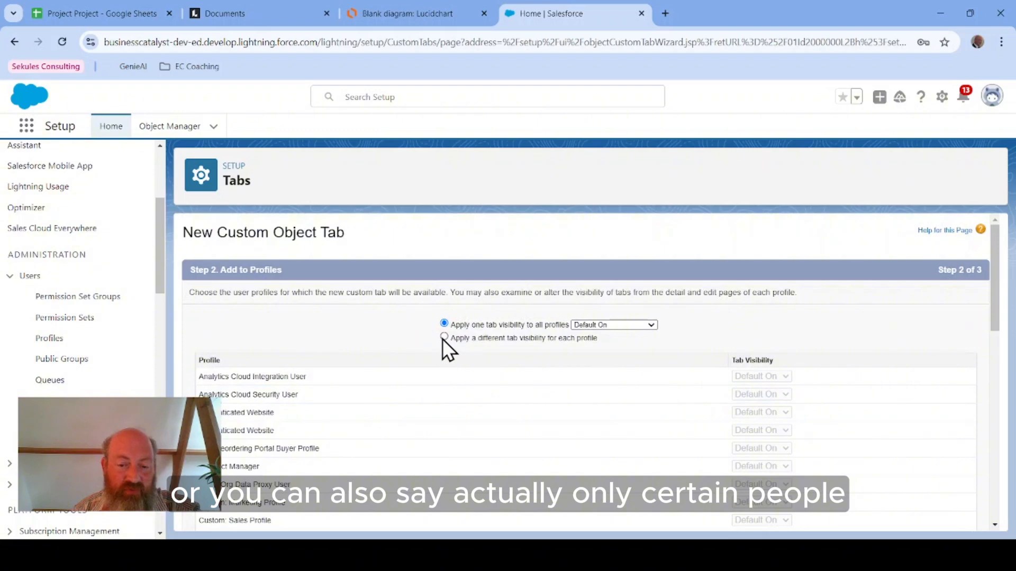
left_click(444, 336)
scroll(586, 411, "down", 8)
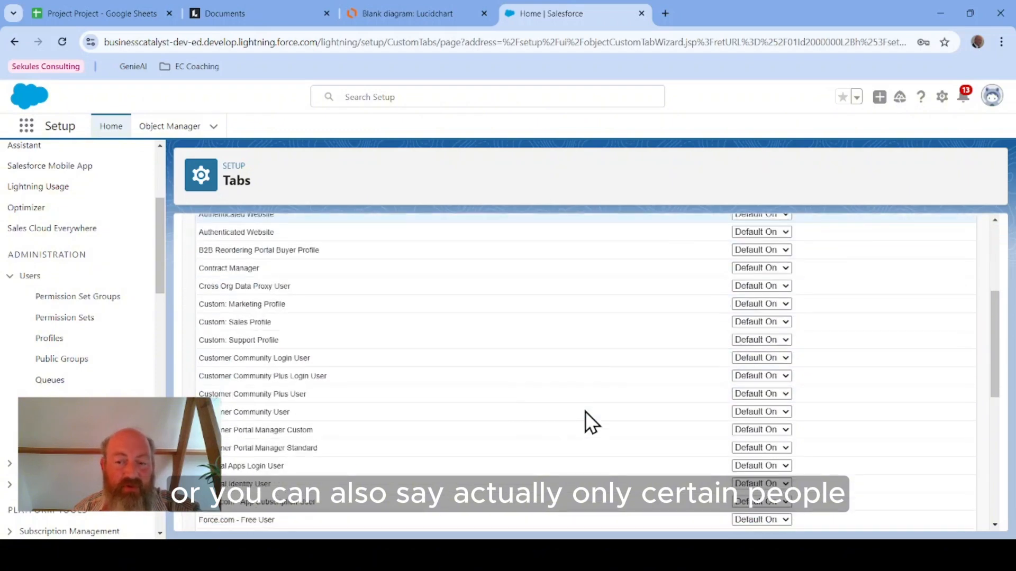
scroll(595, 406, "up", 10)
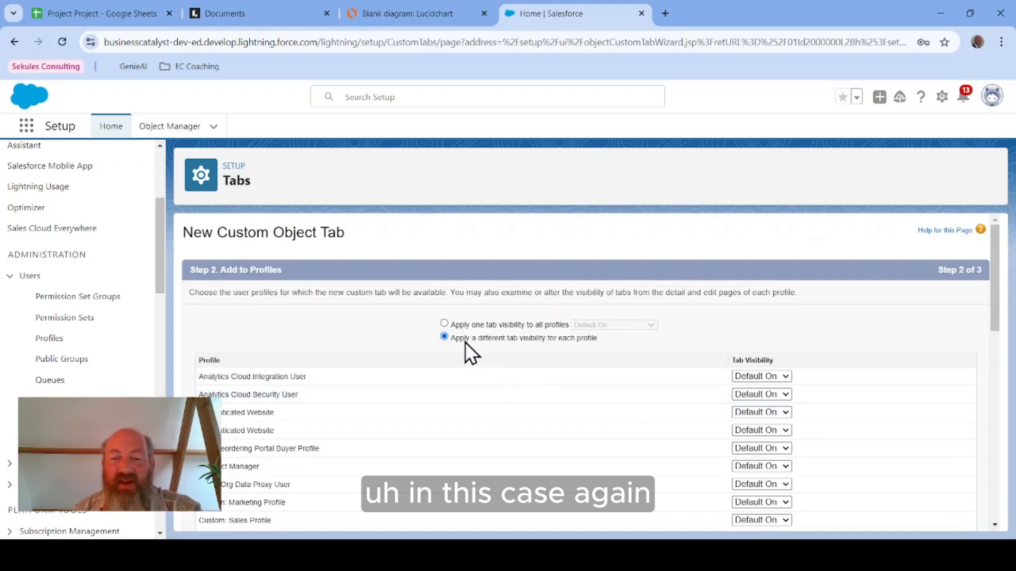
left_click(444, 324)
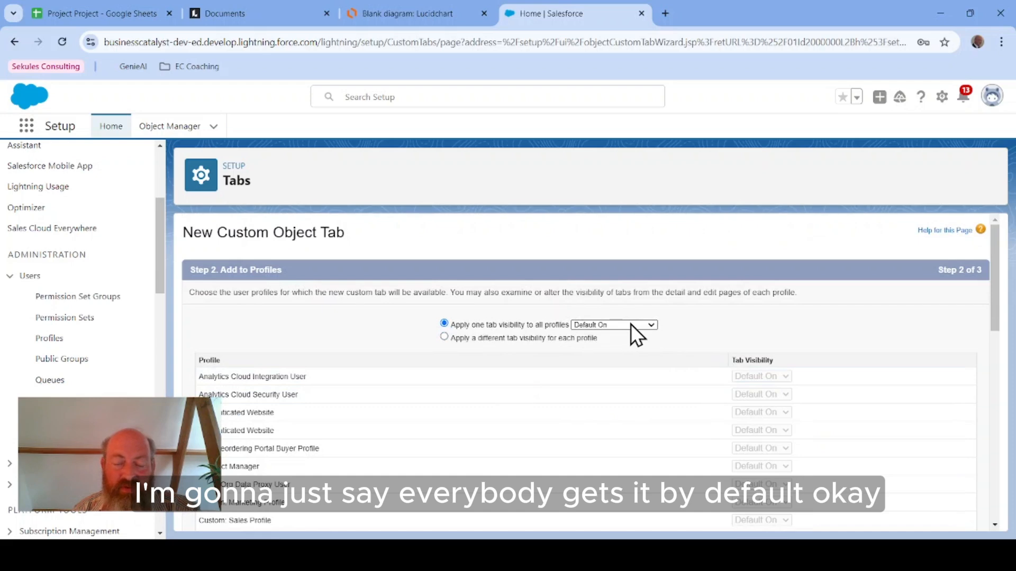
scroll(594, 456, "down", 10)
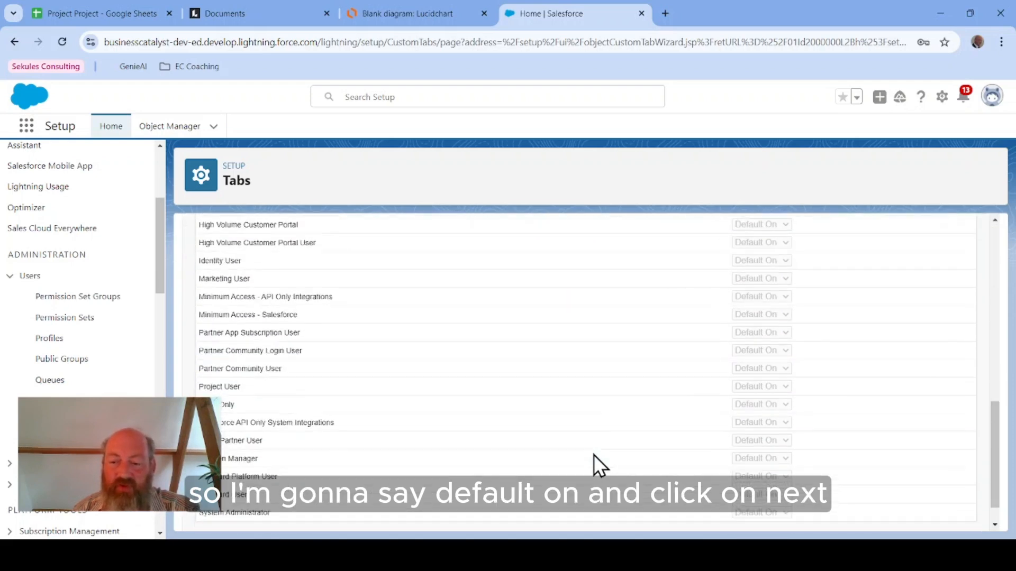
scroll(592, 455, "down", 1)
left_click(940, 518)
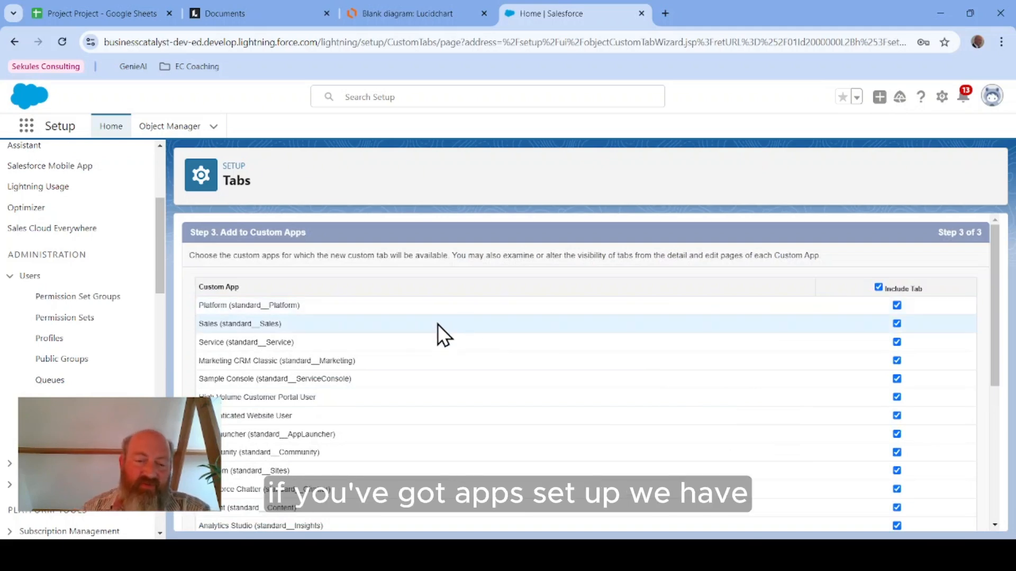
Step: Include the Project tab in all custom apps and save the tab
scroll(405, 424, "down", 5)
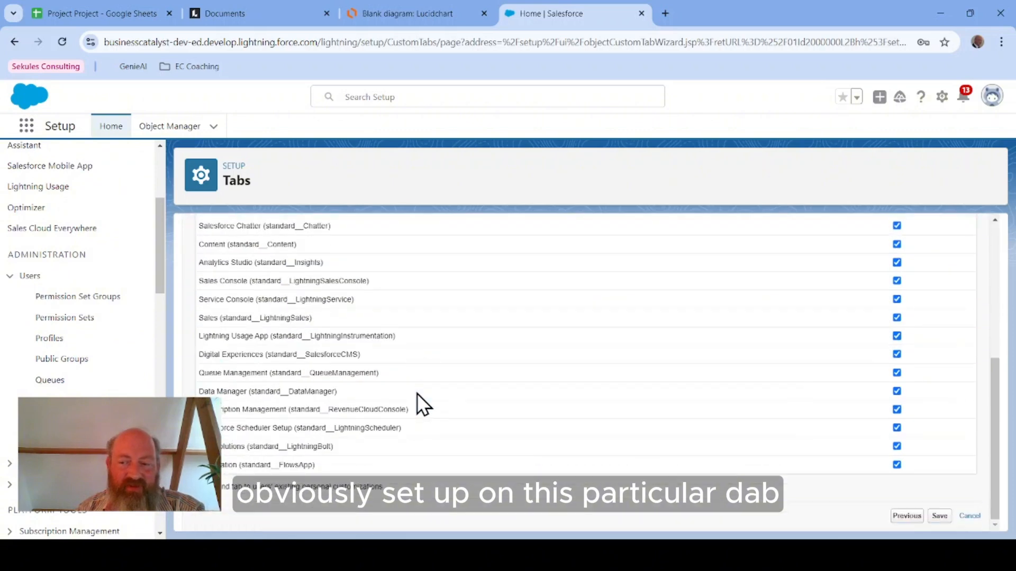
scroll(417, 393, "up", 6)
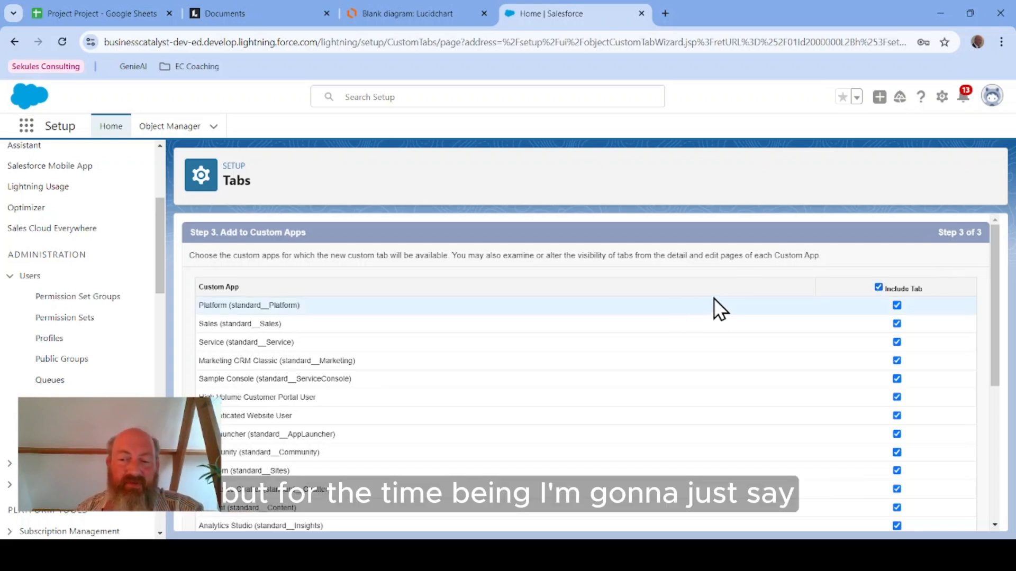
scroll(852, 299, "down", 5)
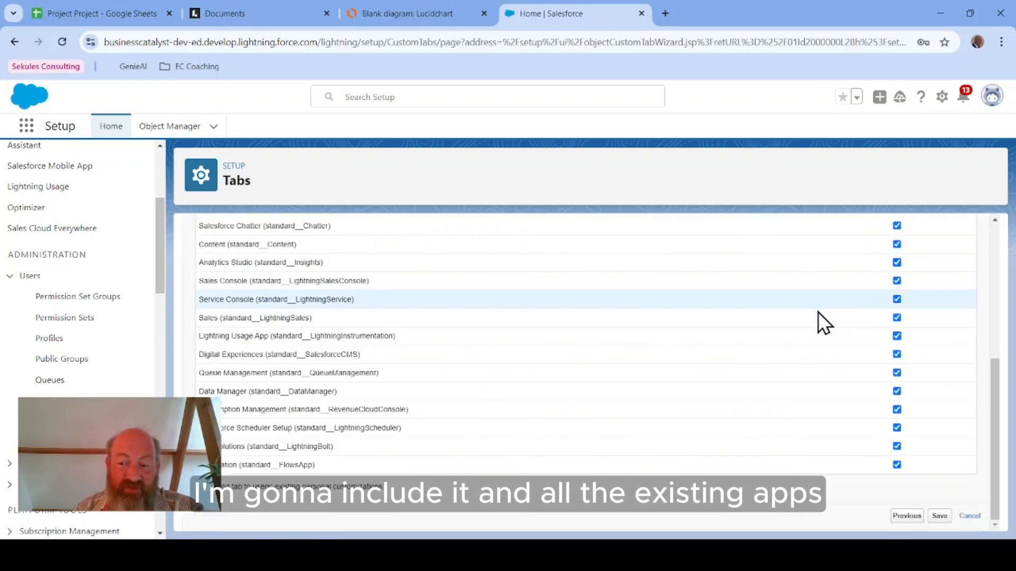
left_click(940, 517)
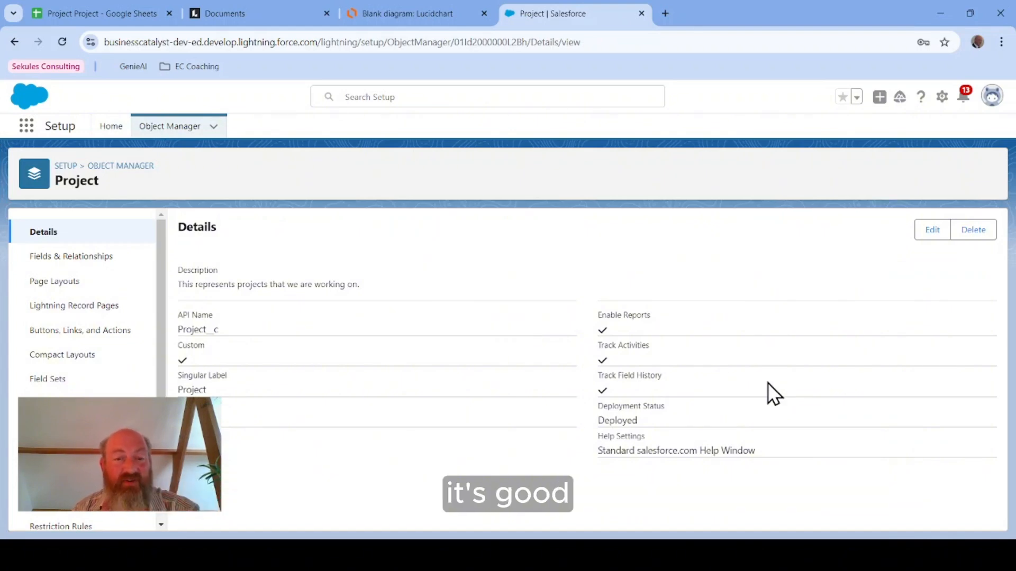
Step: Open the Sales app in a new tab and view the All list of the new Projects tab
left_click(29, 128)
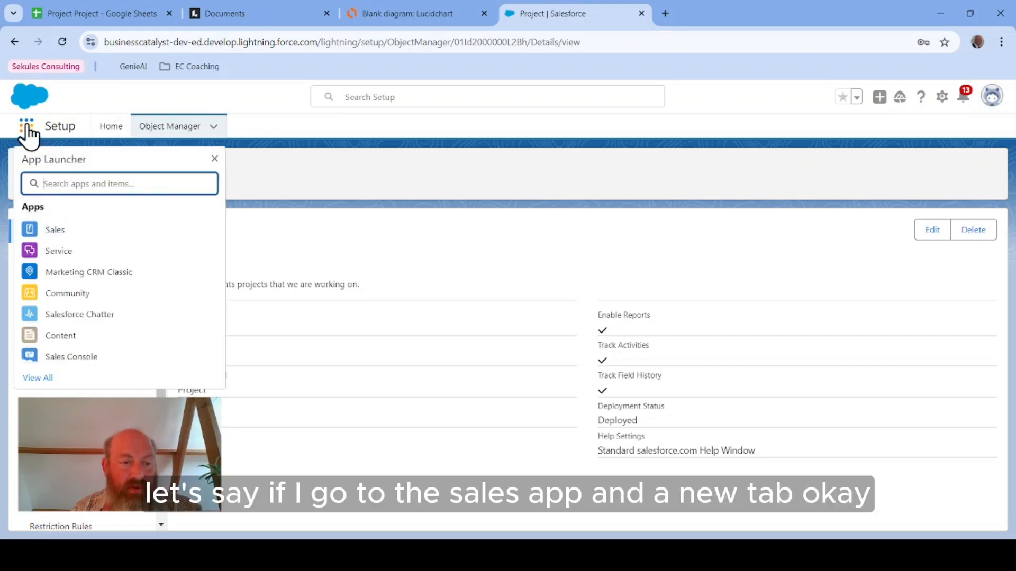
left_click(72, 232)
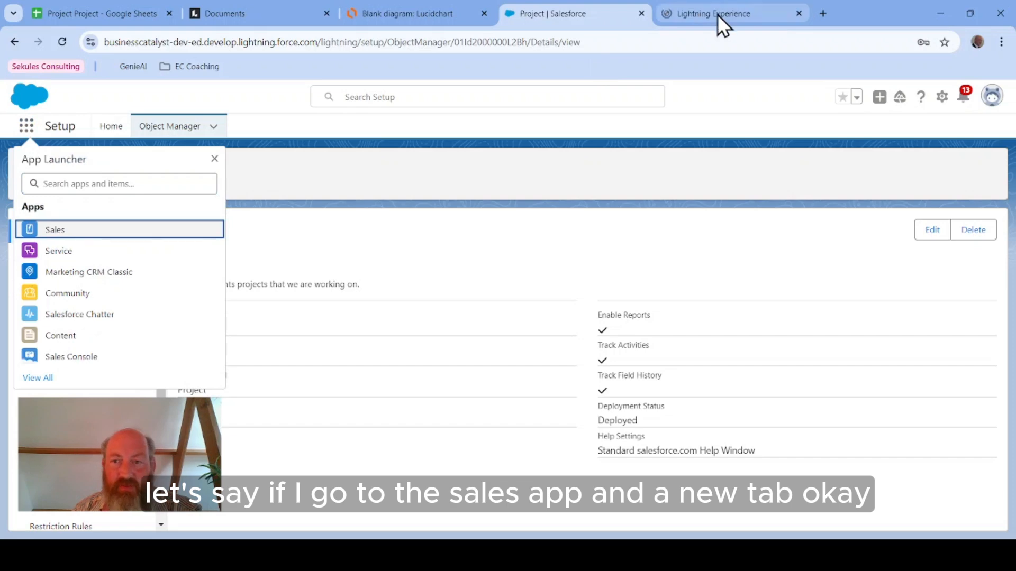
left_click(718, 15)
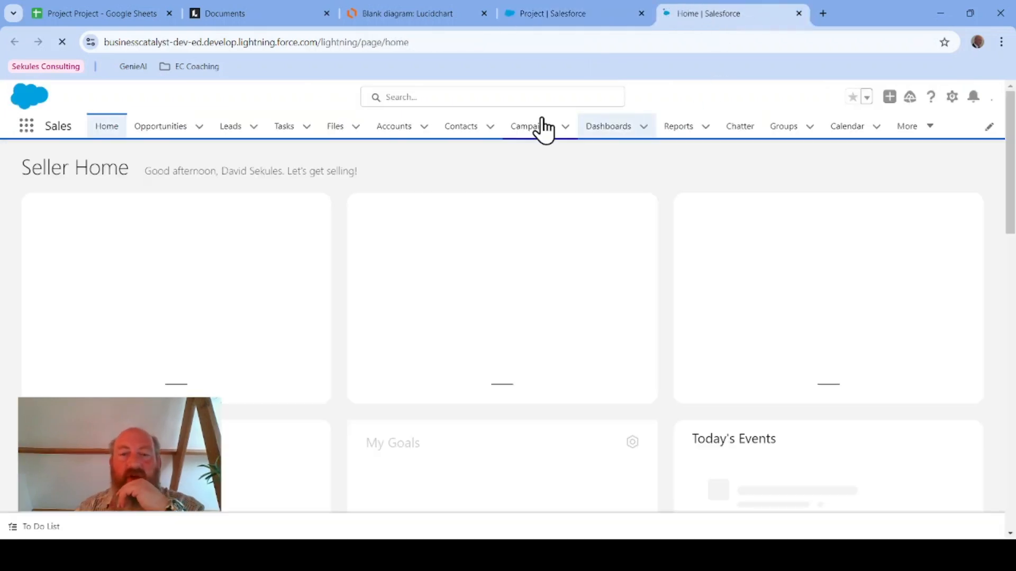
left_click(906, 132)
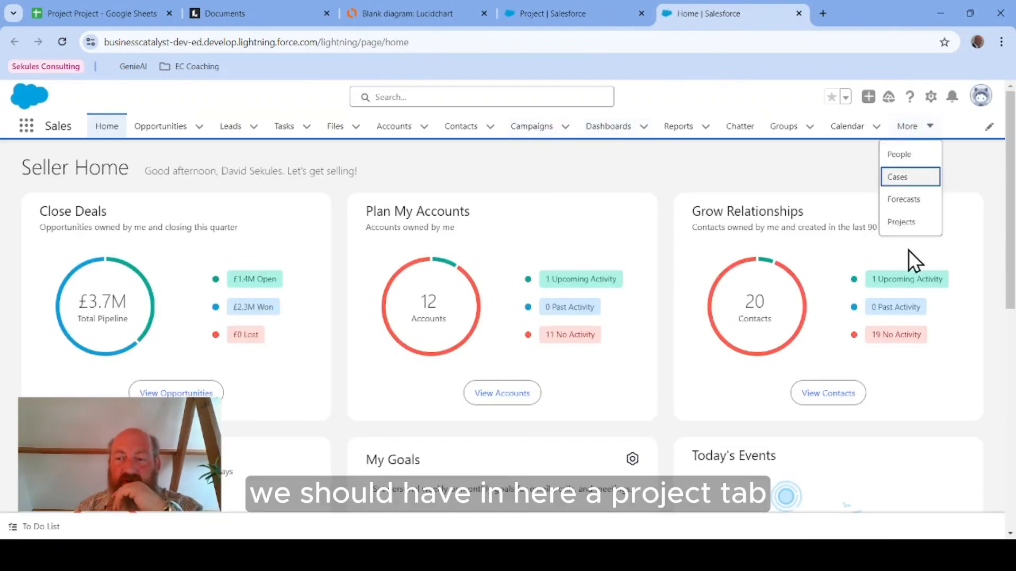
left_click(909, 223)
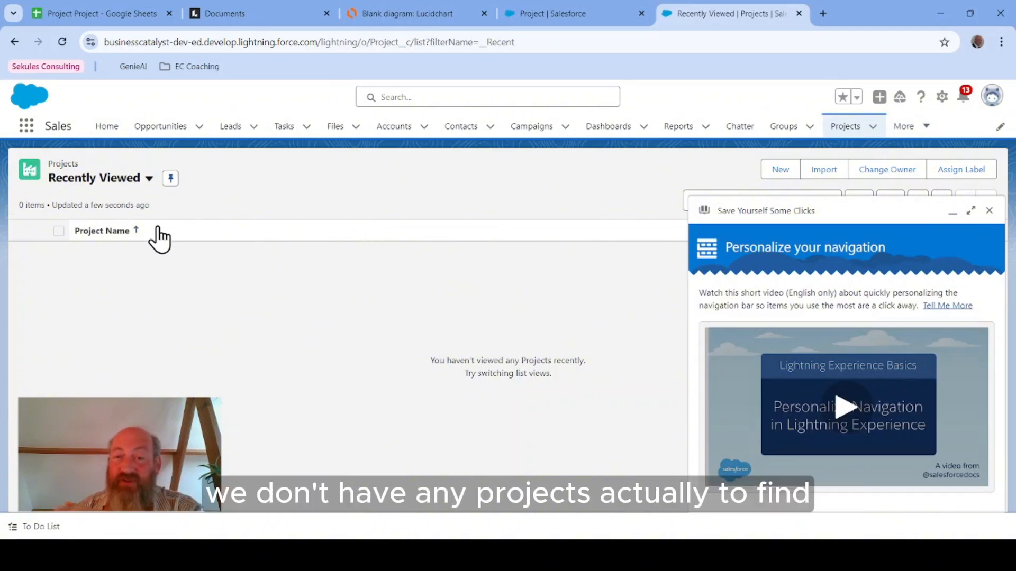
left_click(150, 179)
left_click(150, 180)
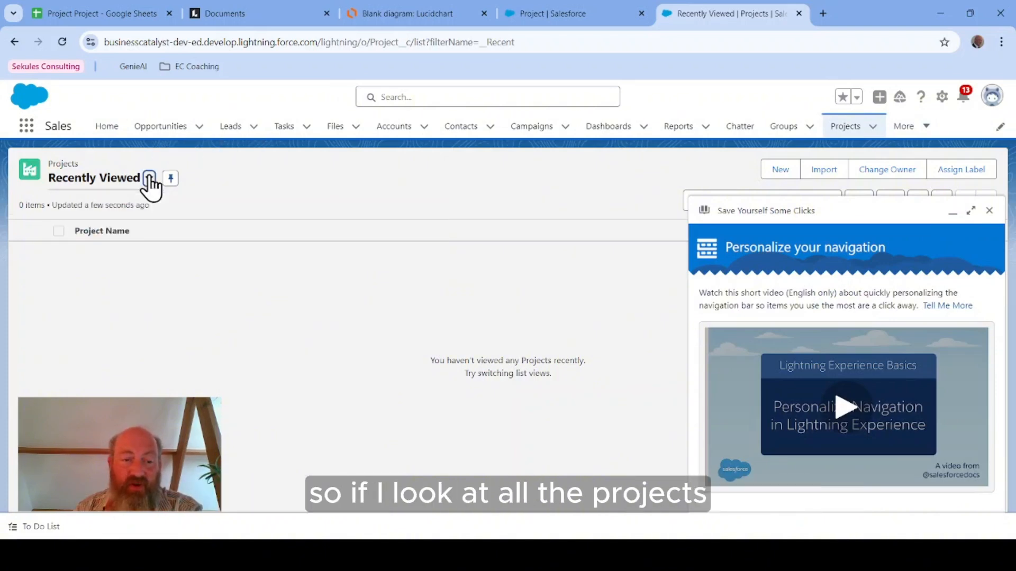
left_click(149, 181)
left_click(138, 229)
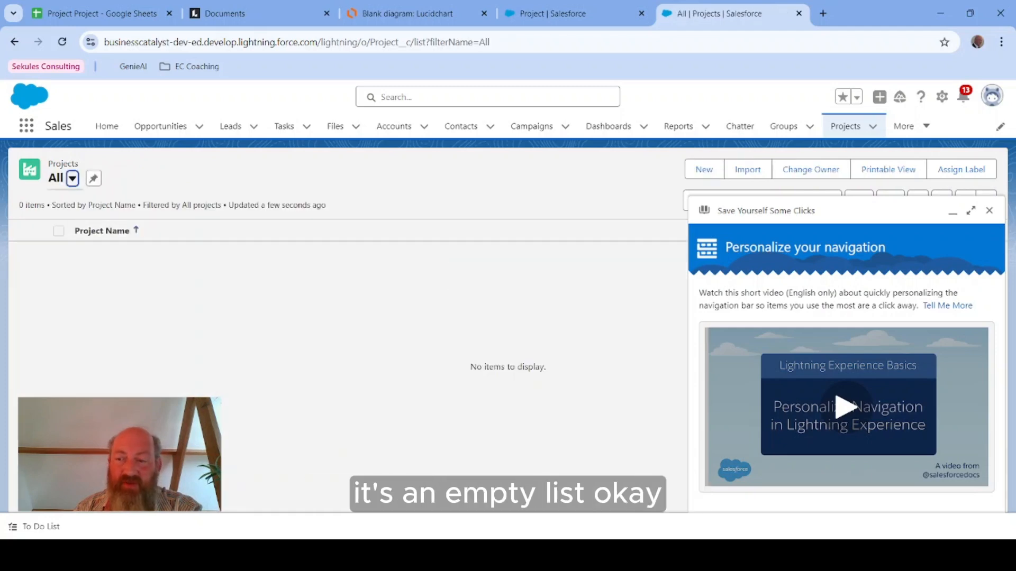
left_click(988, 210)
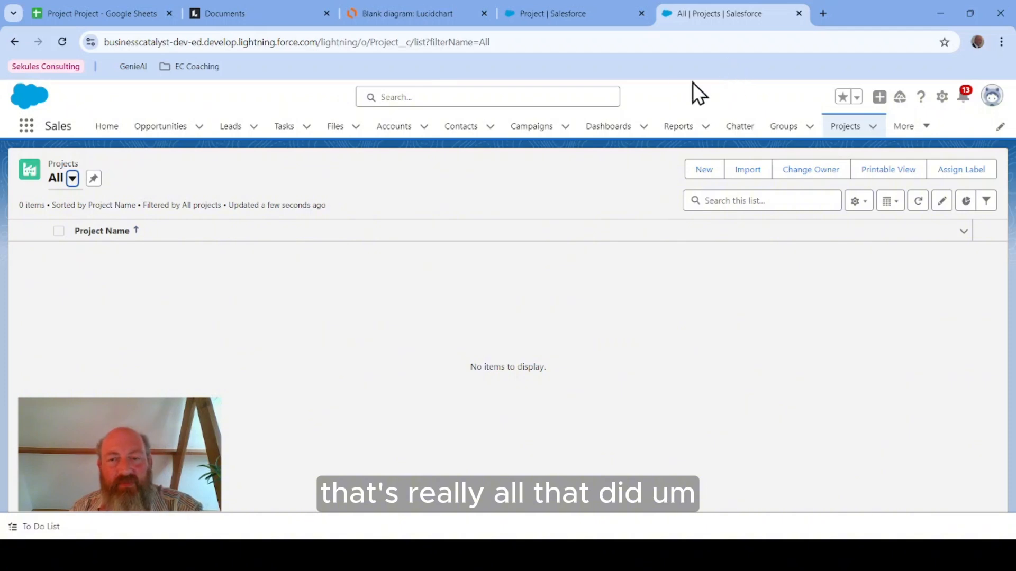
Step: Compare the Project entity in the ERD with the object's Fields & Relationships list
left_click(566, 13)
left_click(417, 226)
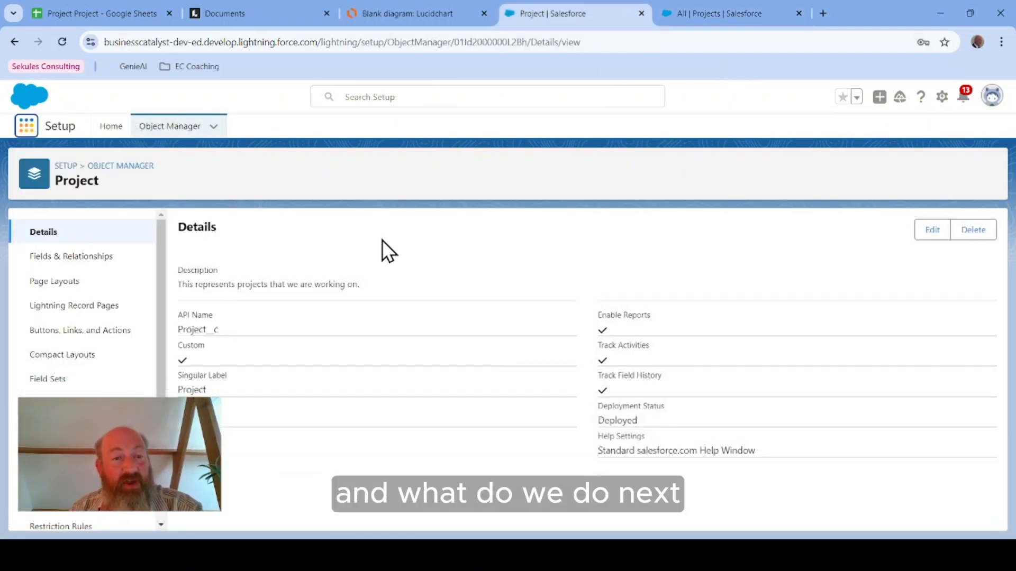
left_click(391, 17)
left_click(308, 254)
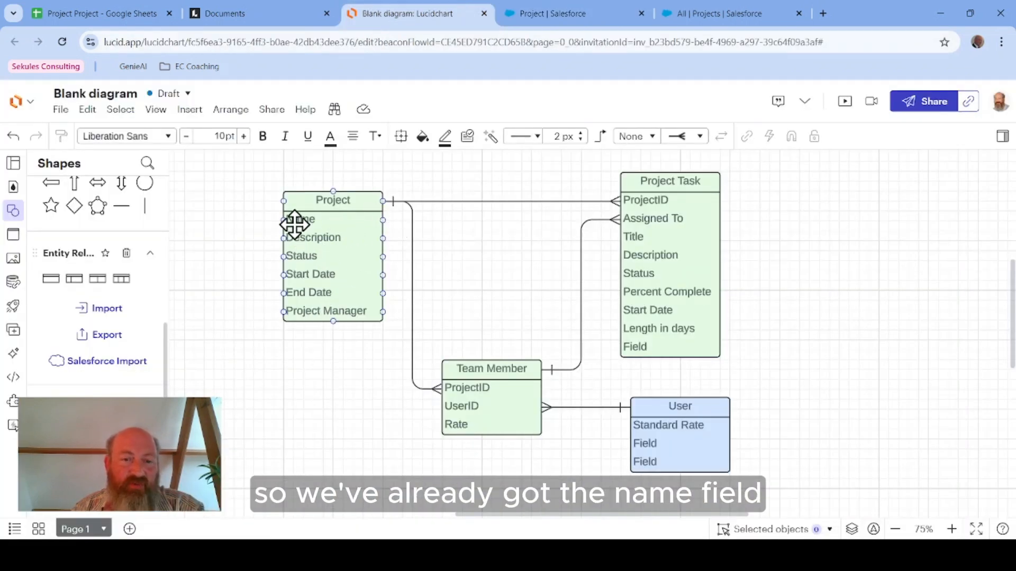
left_click(544, 13)
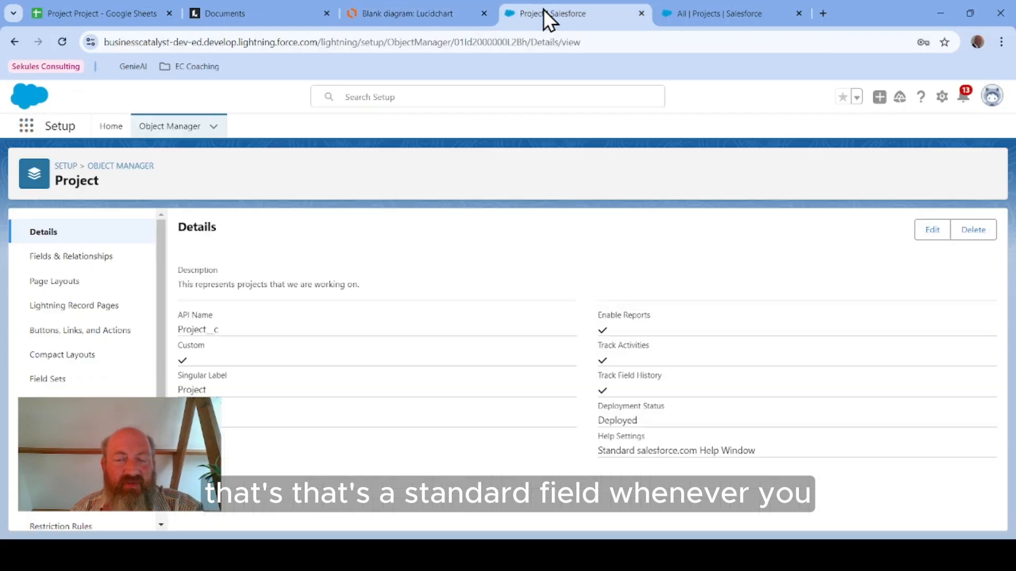
left_click(89, 255)
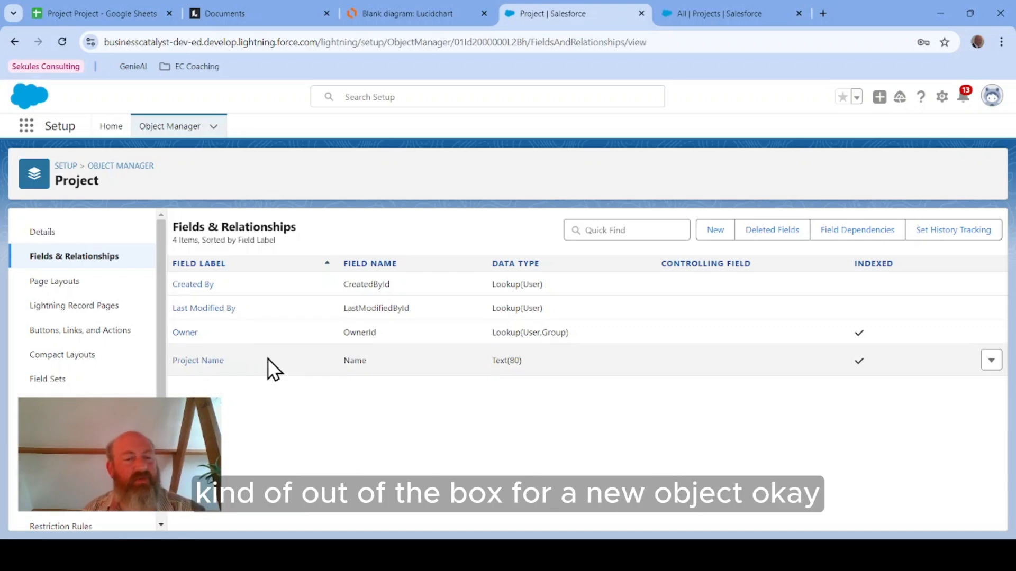
Step: Start a new custom field on the Project object and look for the Text Area (Long) data type
left_click(394, 15)
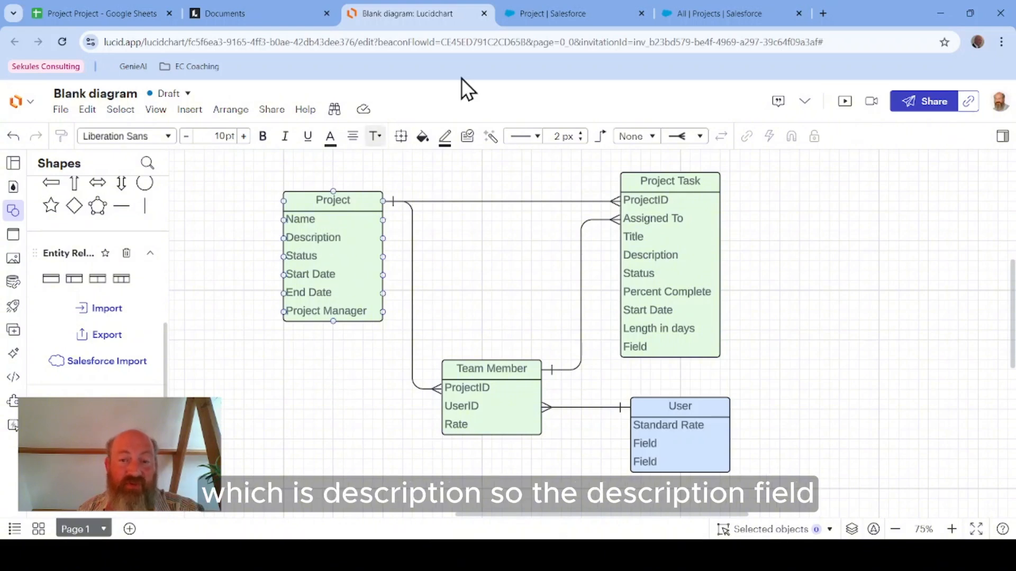
left_click(549, 11)
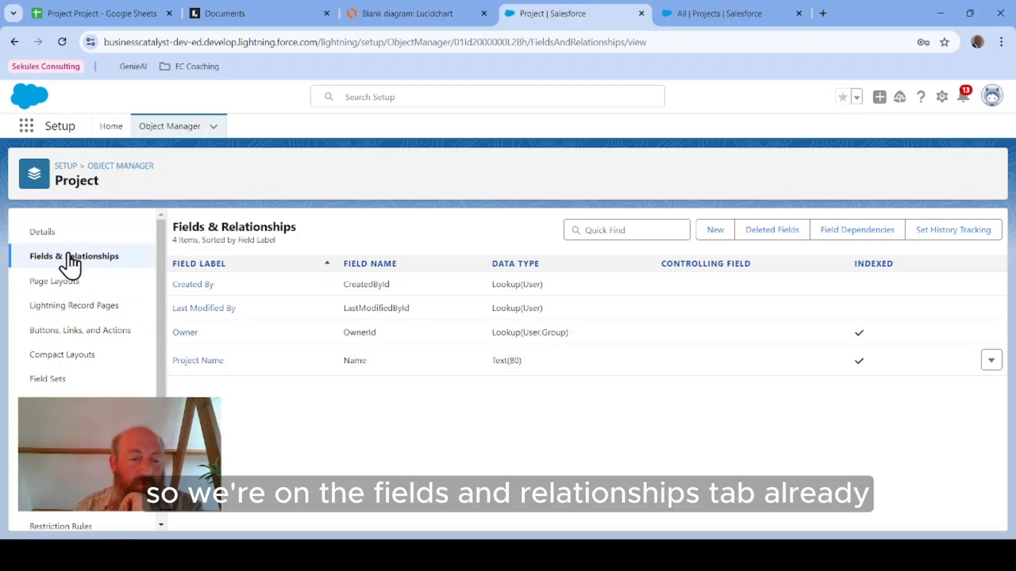
left_click(716, 231)
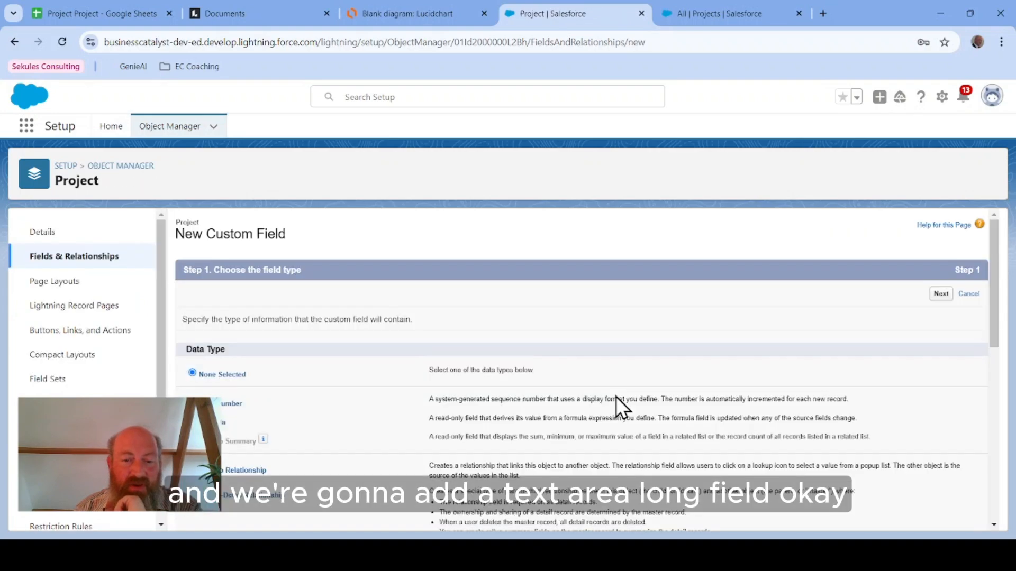
scroll(323, 424, "down", 4)
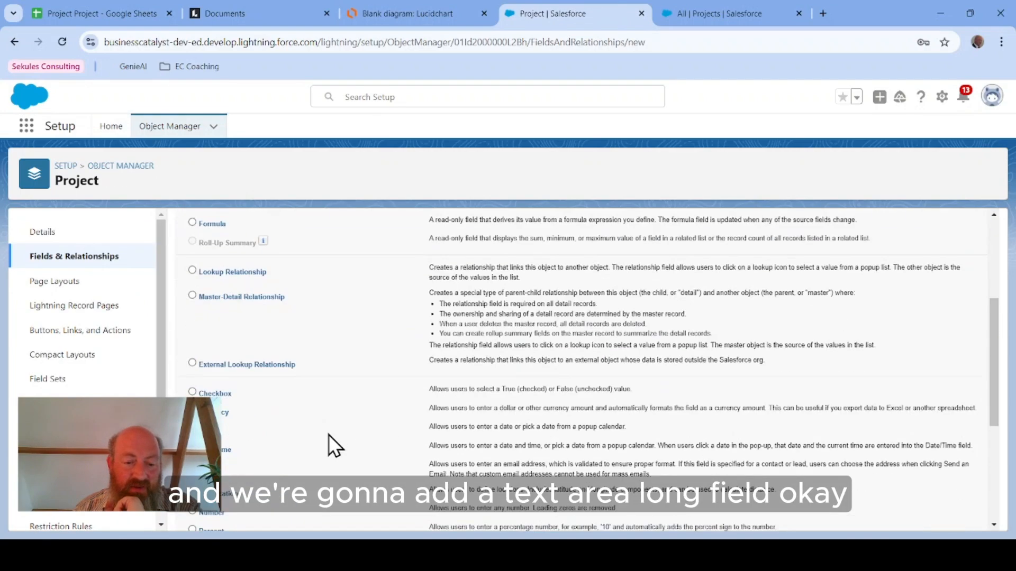
scroll(328, 434, "down", 4)
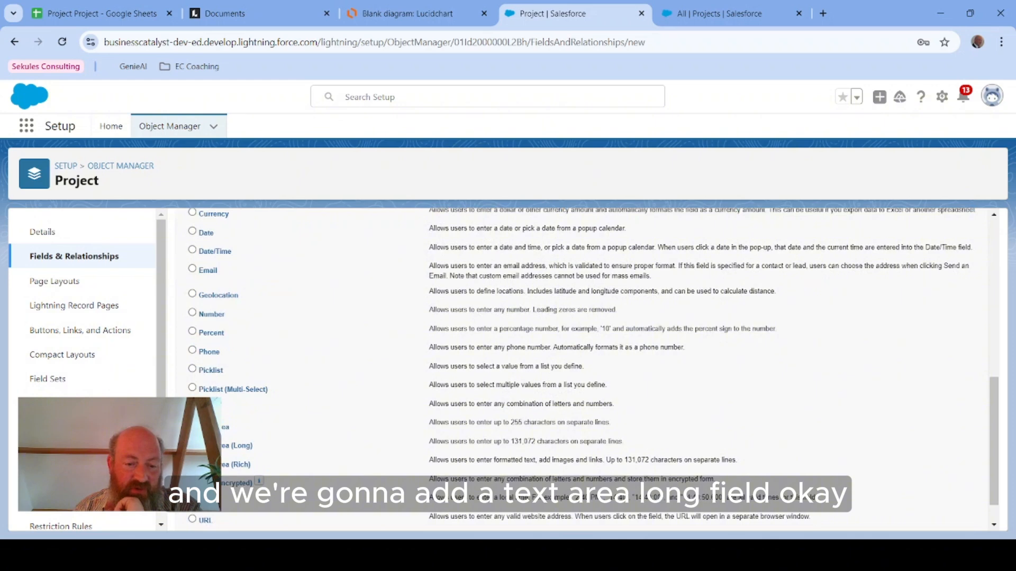
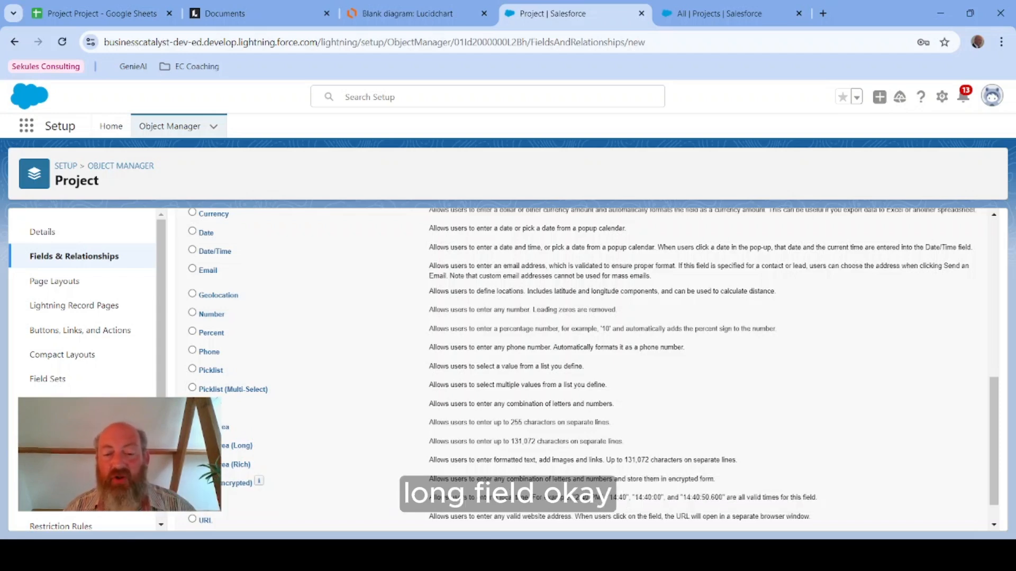
Step: Continue with the Text Area (Long) data type and label the new field Description
scroll(423, 408, "down", 1)
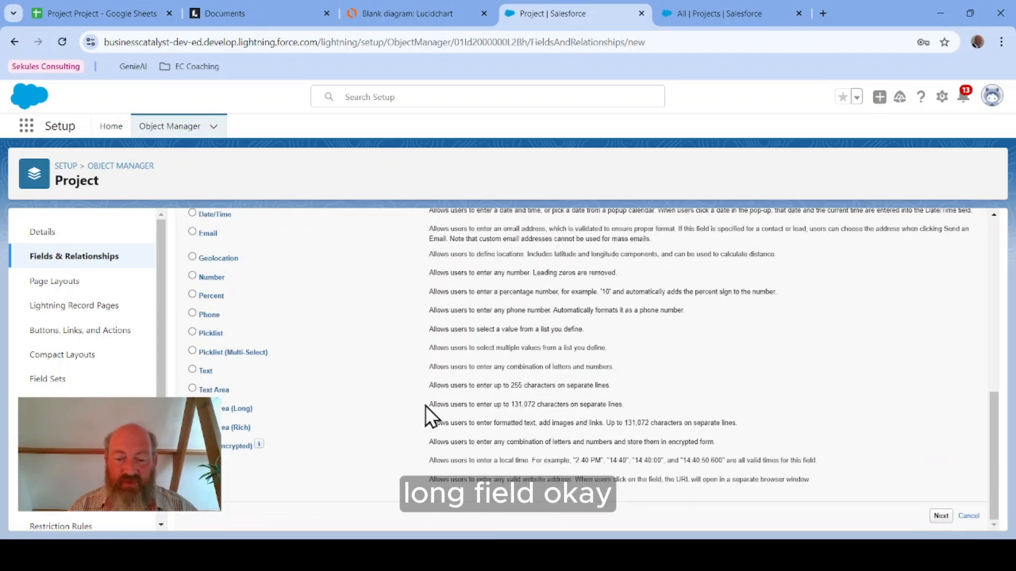
left_click(941, 516)
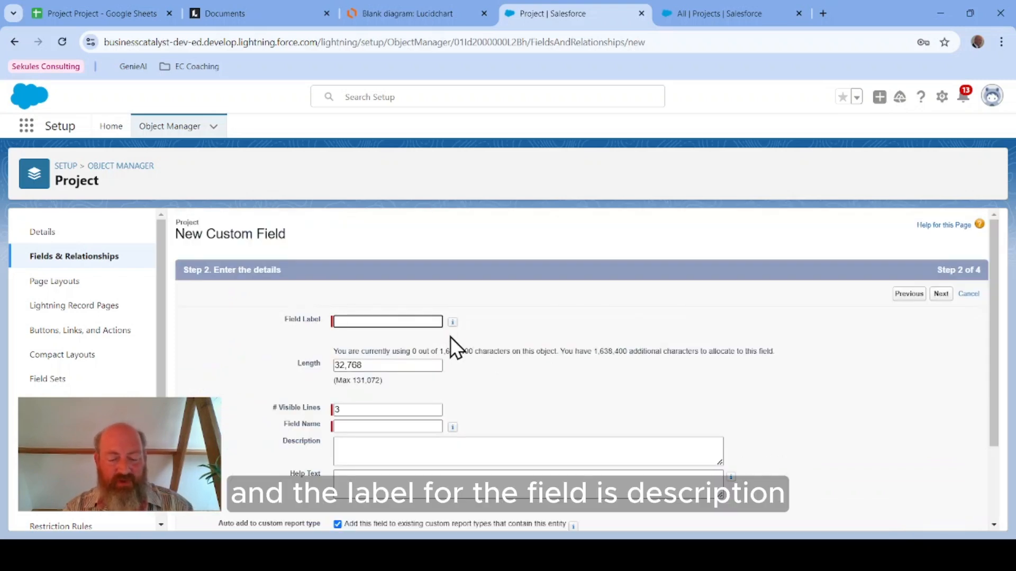
type("Description")
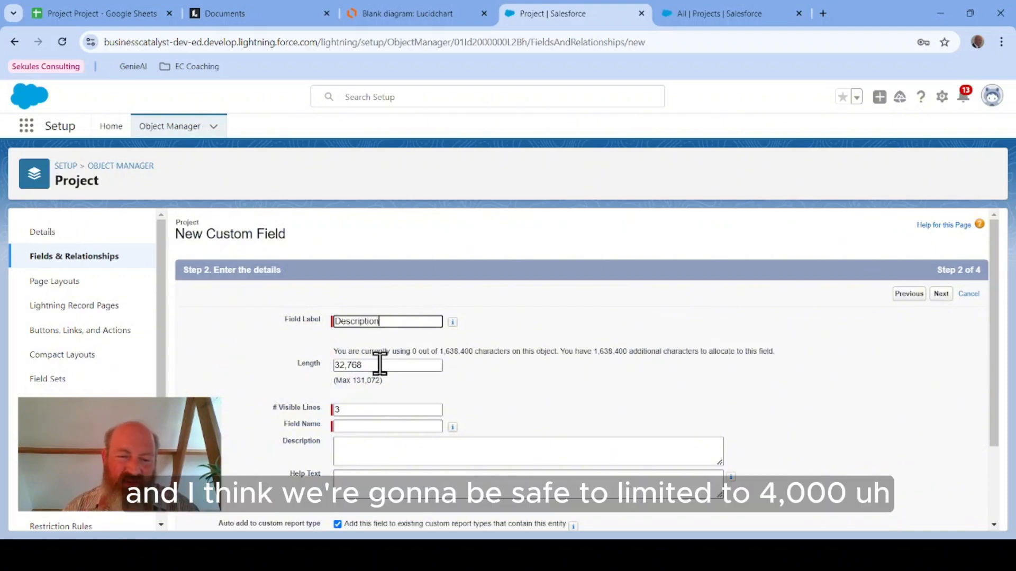
Step: Set the Description field's length to 4k and its visible lines to 4
left_click_drag(376, 365, 294, 339)
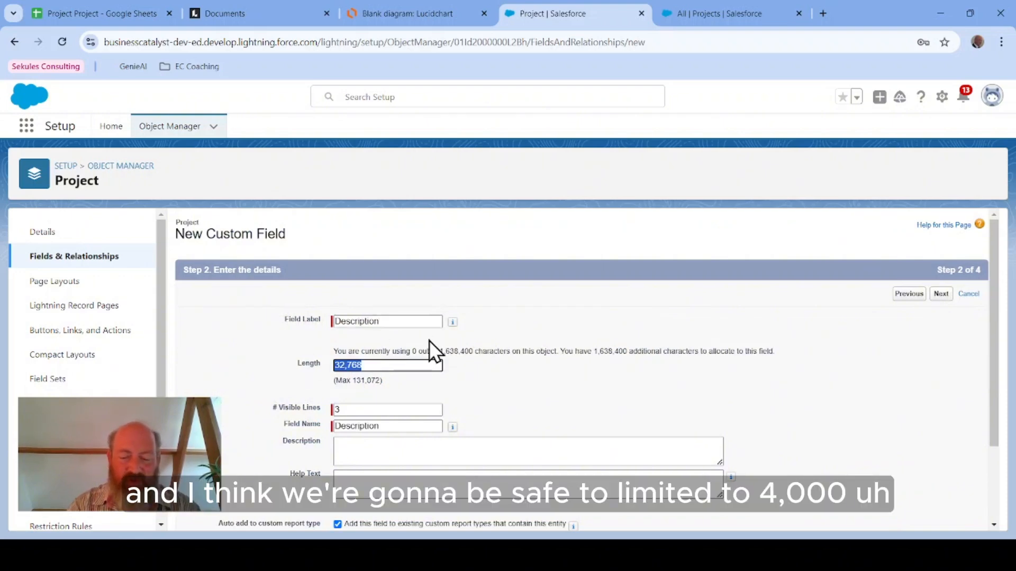
type("4k")
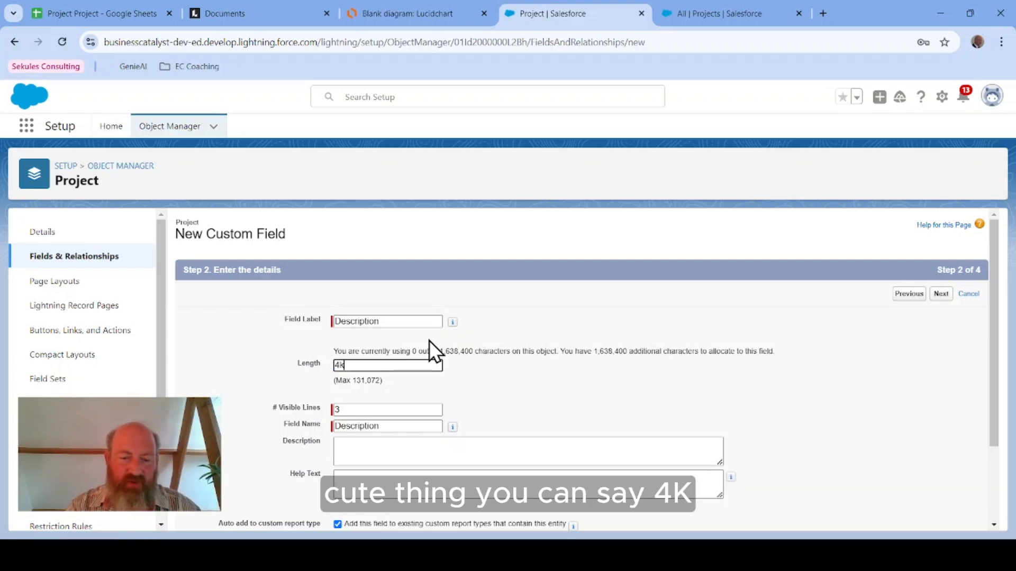
left_click(493, 391)
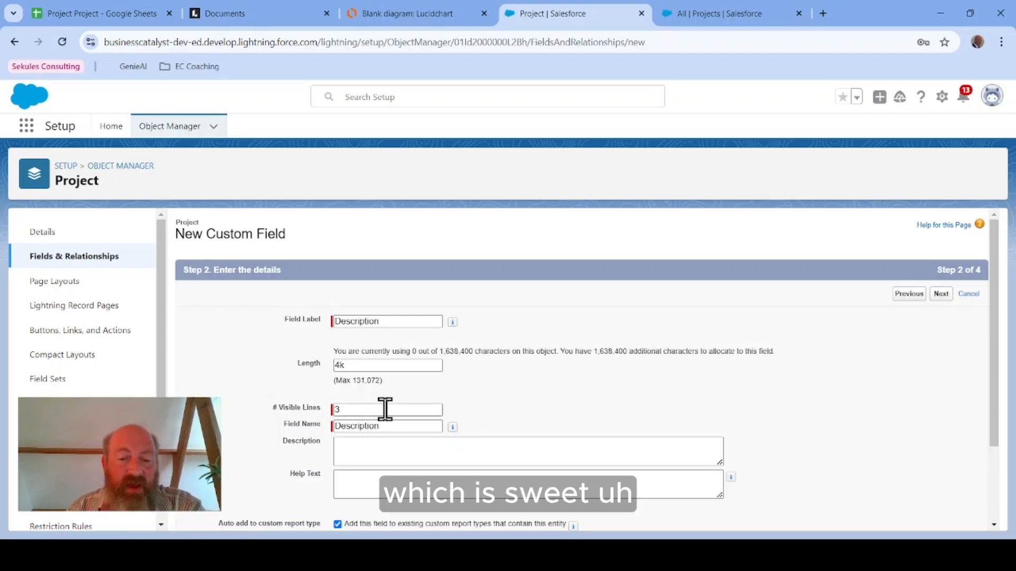
left_click_drag(385, 411, 268, 411)
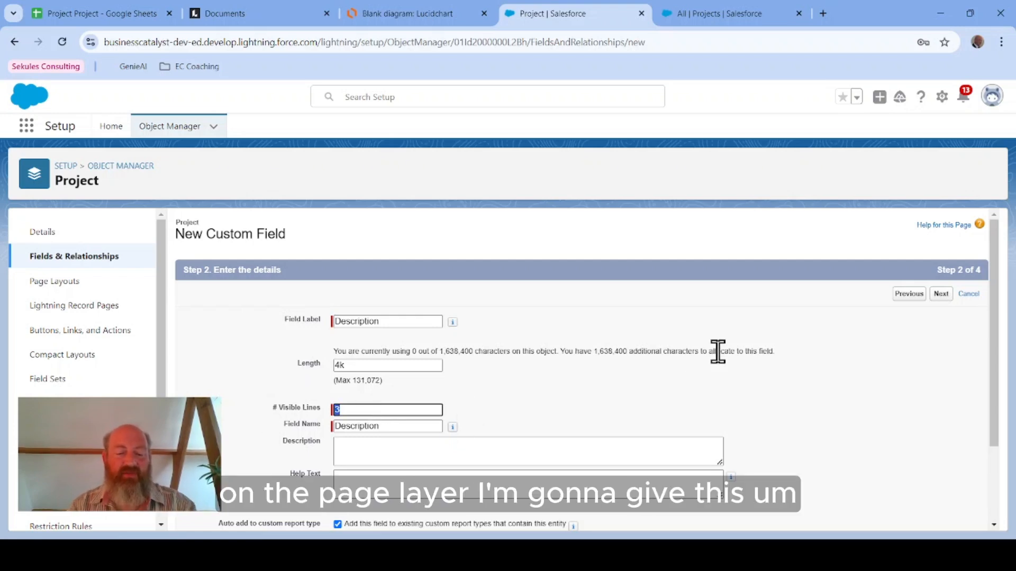
type("4")
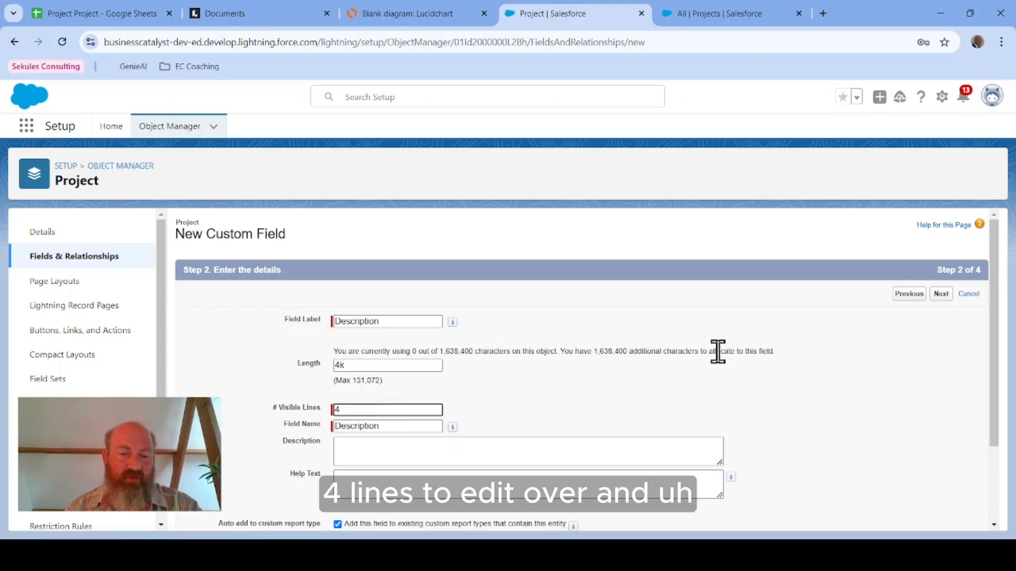
left_click(716, 393)
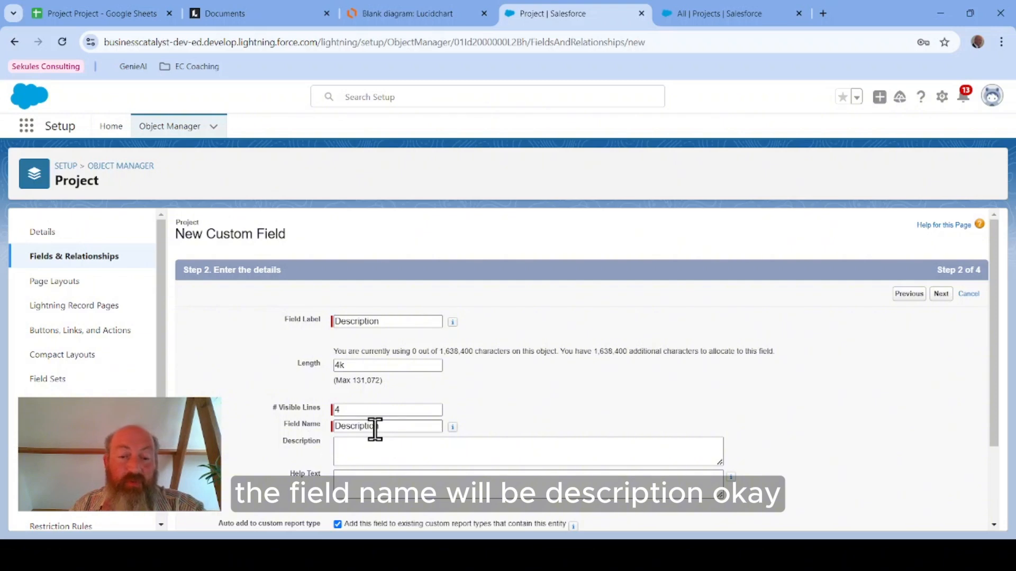
Step: Accept the default field-level security and page layout, then save the Description field and start another new field
scroll(903, 424, "down", 2)
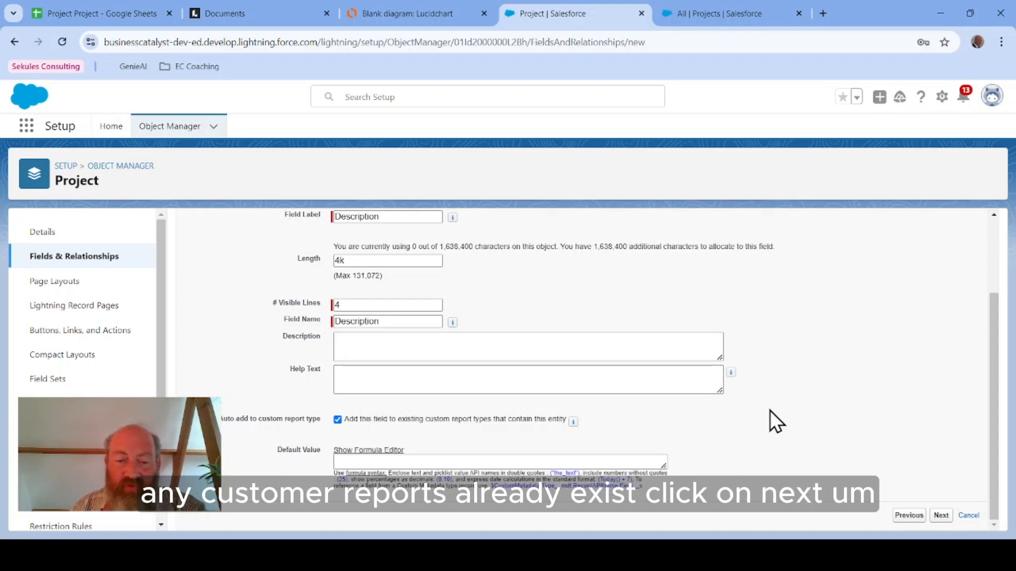
scroll(770, 411, "up", 2)
left_click(941, 294)
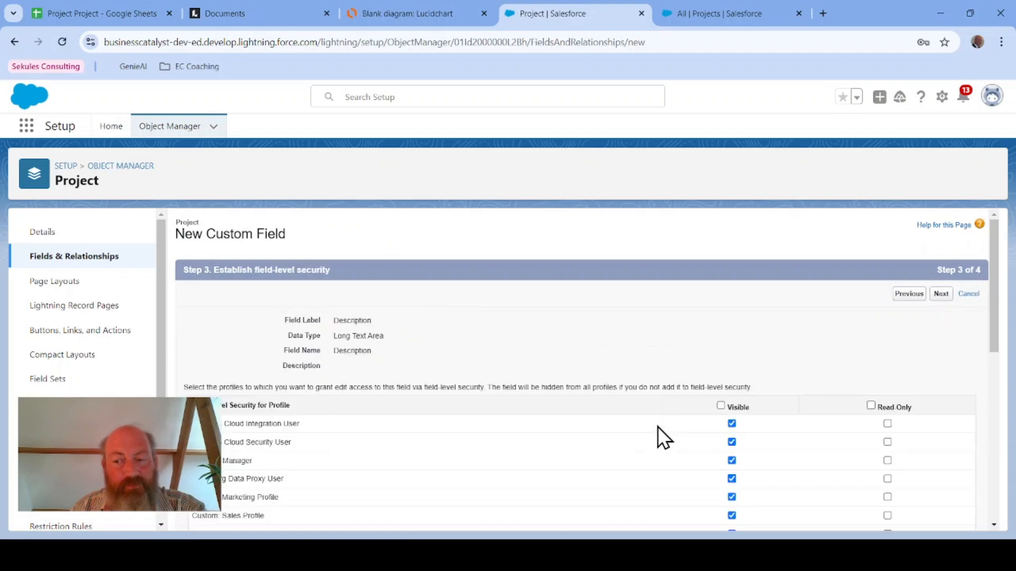
scroll(582, 352, "down", 1)
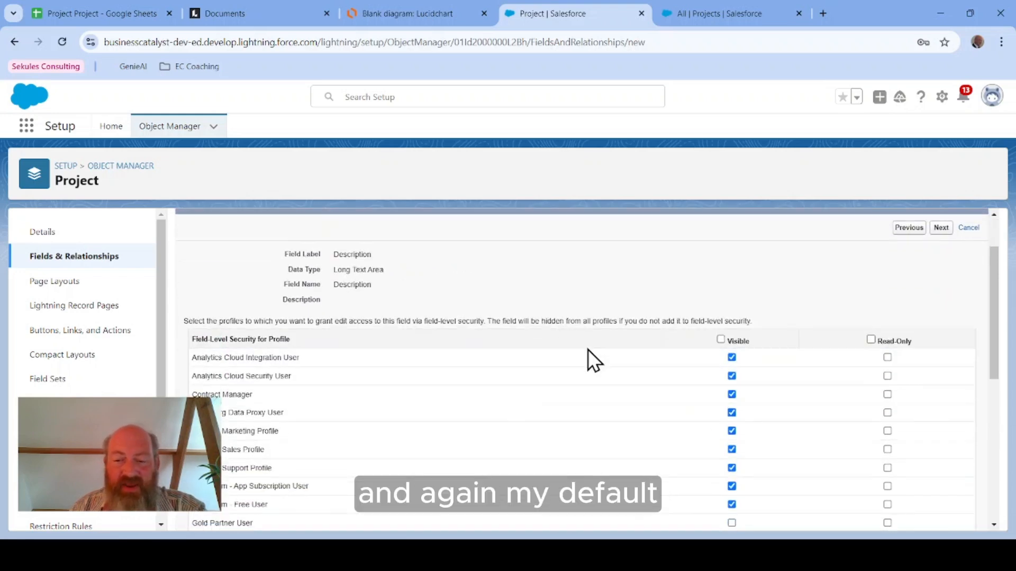
scroll(576, 345, "up", 1)
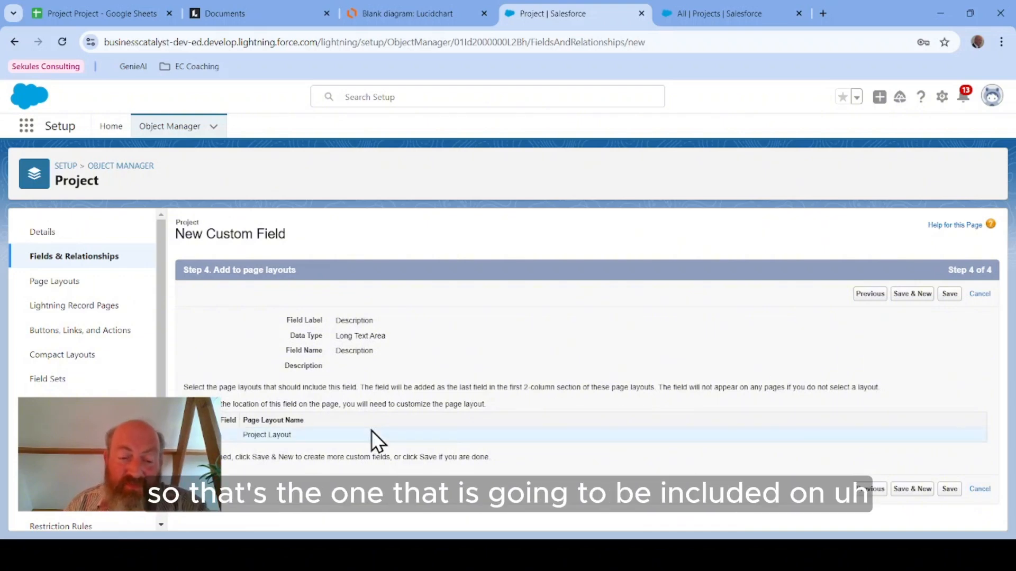
left_click(914, 299)
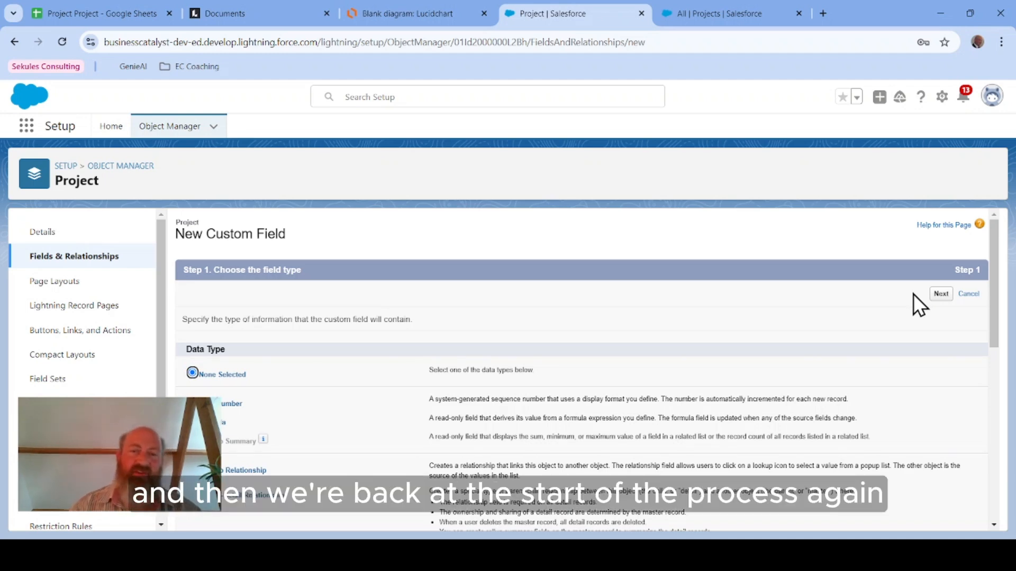
Step: Check the Project entity in the ERD and choose the Picklist data type for the next field
left_click(429, 14)
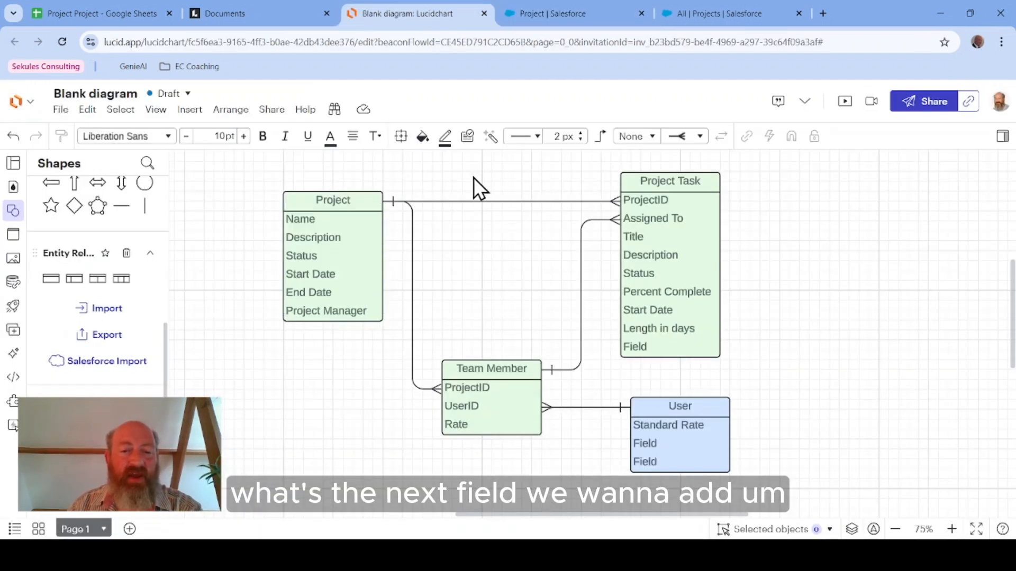
left_click(542, 16)
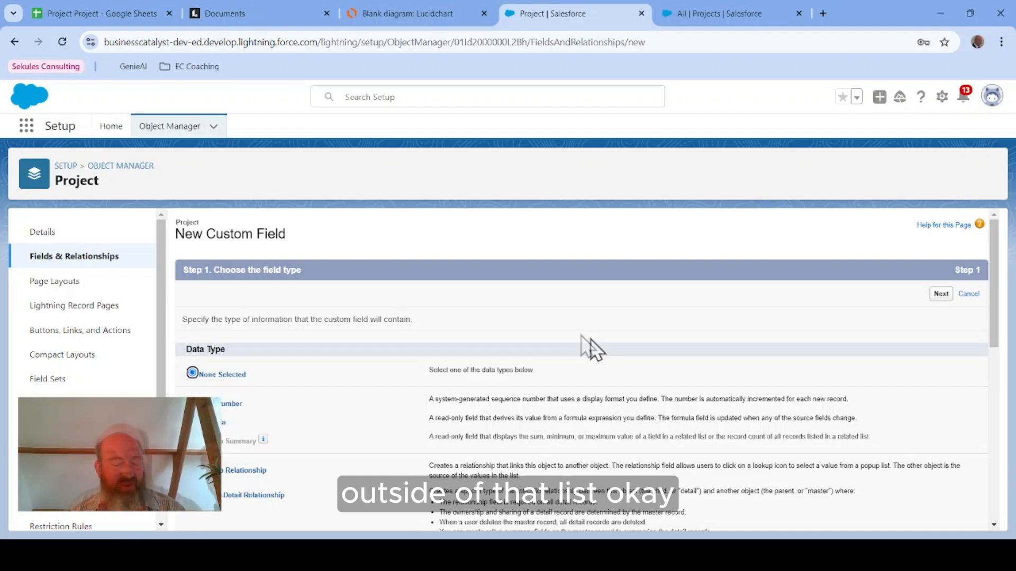
scroll(526, 376, "down", 3)
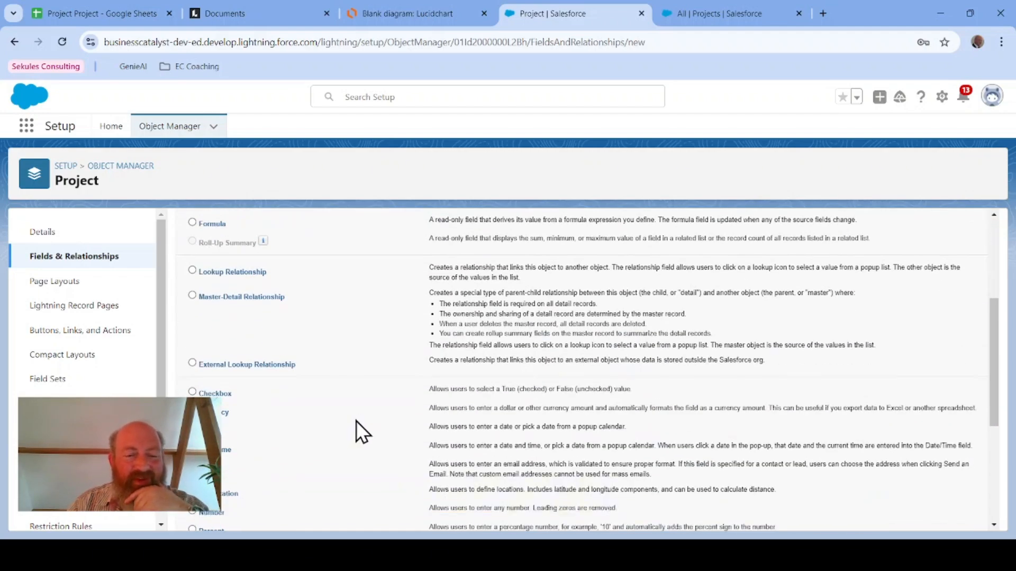
scroll(360, 423, "down", 2)
scroll(360, 424, "down", 1)
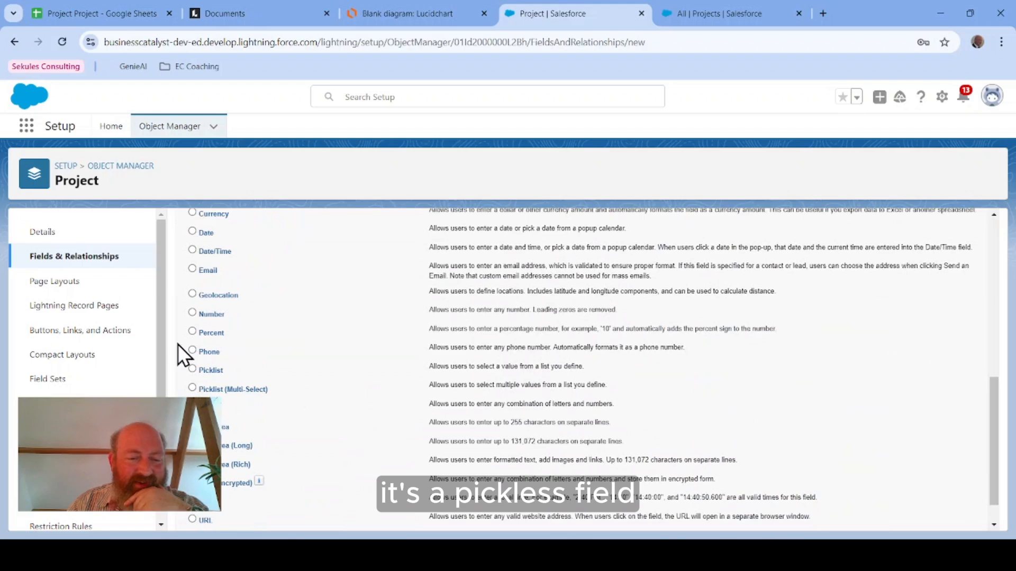
left_click(192, 370)
scroll(836, 396, "down", 1)
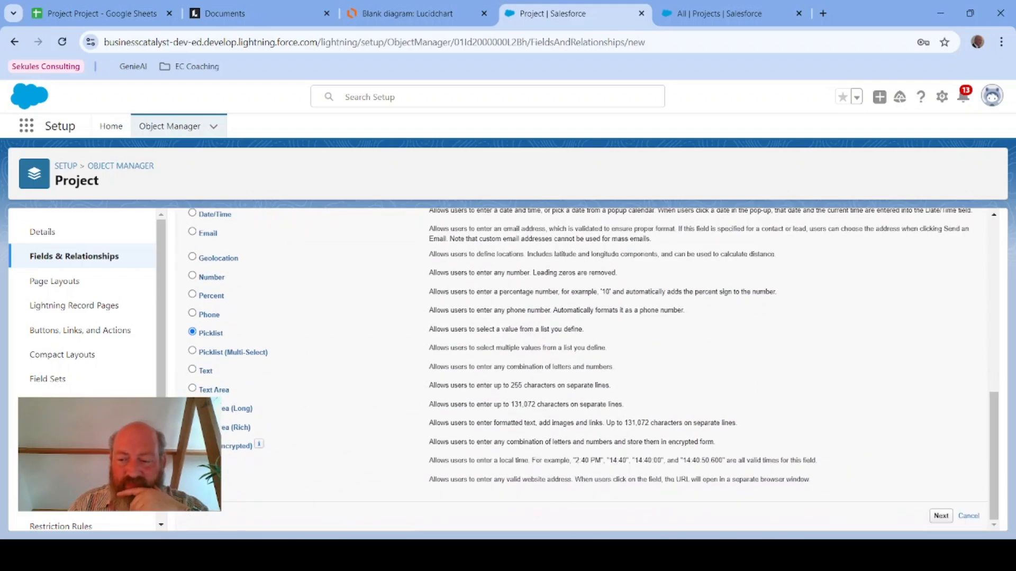
left_click(942, 516)
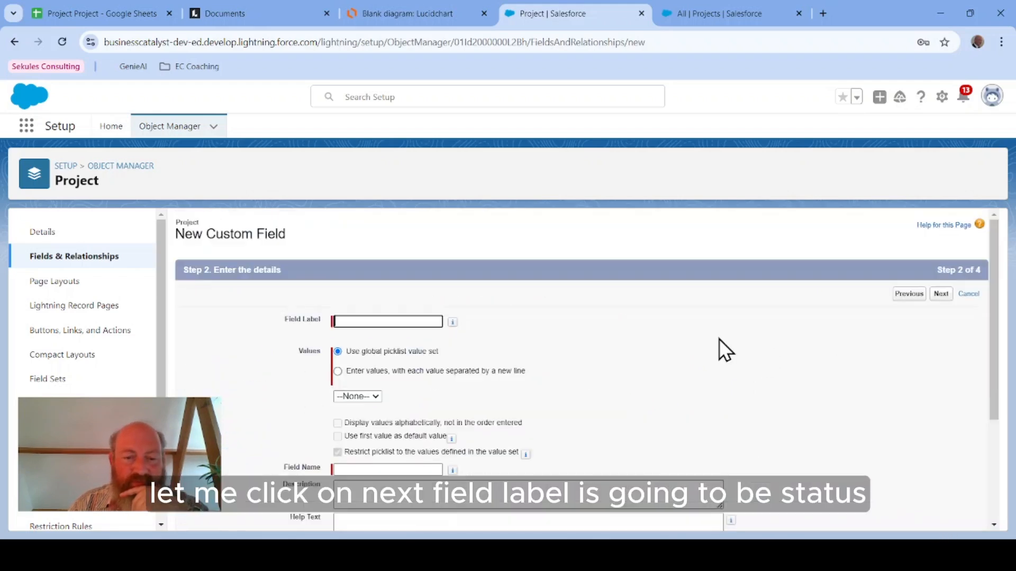
Step: Label the picklist field Status and choose to enter its own values instead of a global value set
left_click(364, 321)
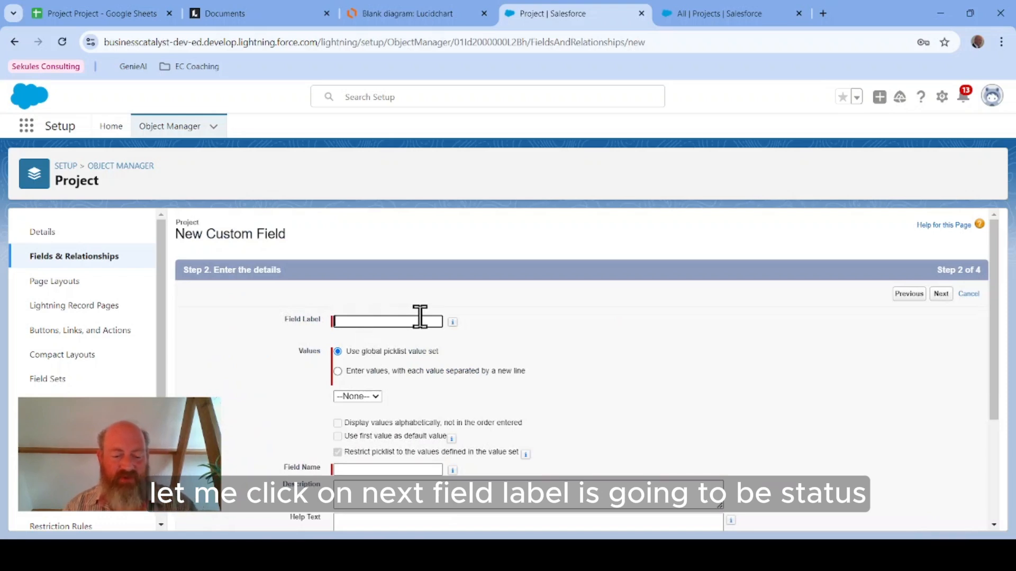
type("Status")
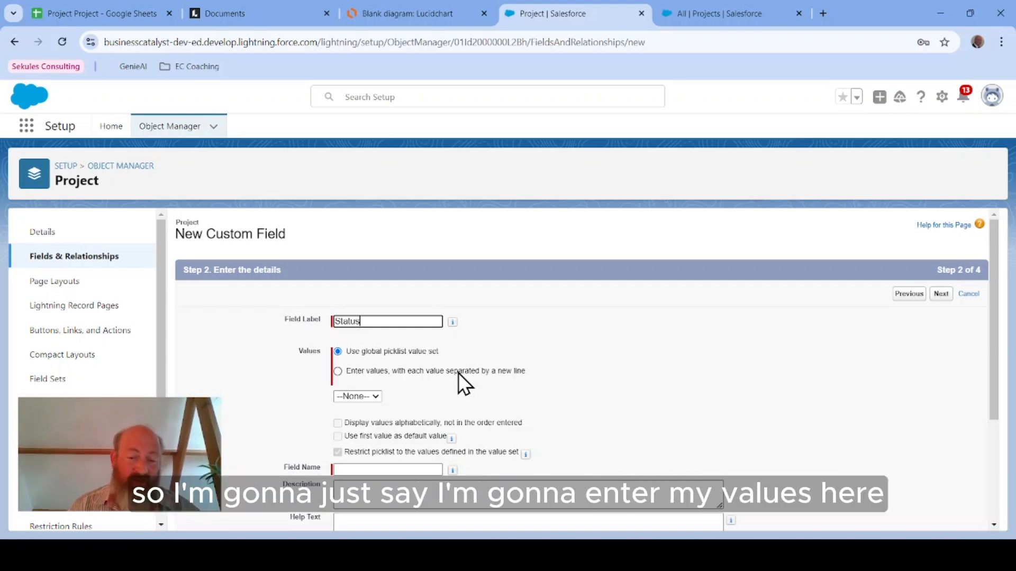
left_click(338, 371)
left_click(465, 427)
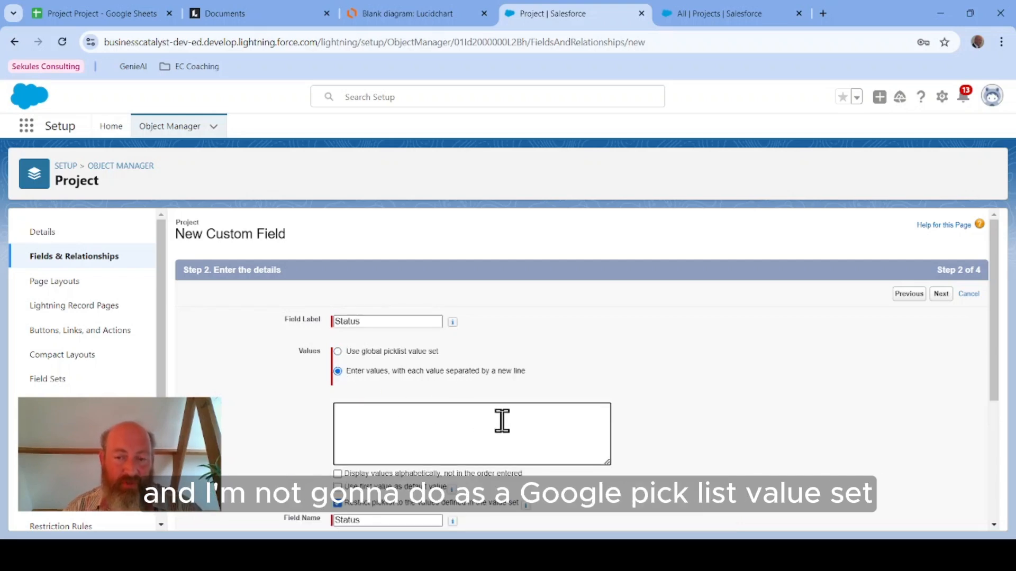
Step: Enter the Status values Planned, Active, On Hold, Completed and Abandoned, one per line
scroll(850, 433, "down", 3)
scroll(850, 433, "up", 3)
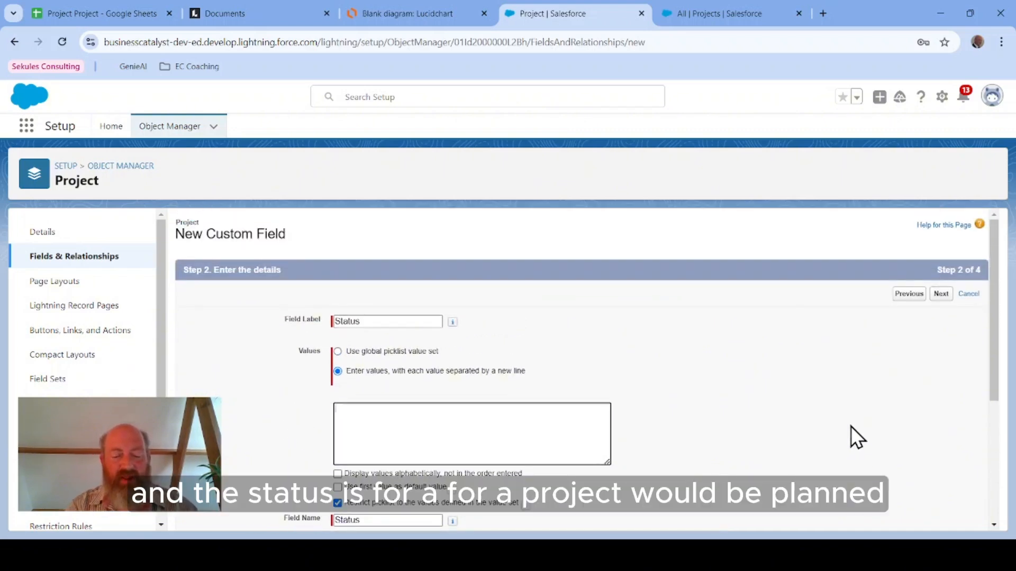
type("Planned")
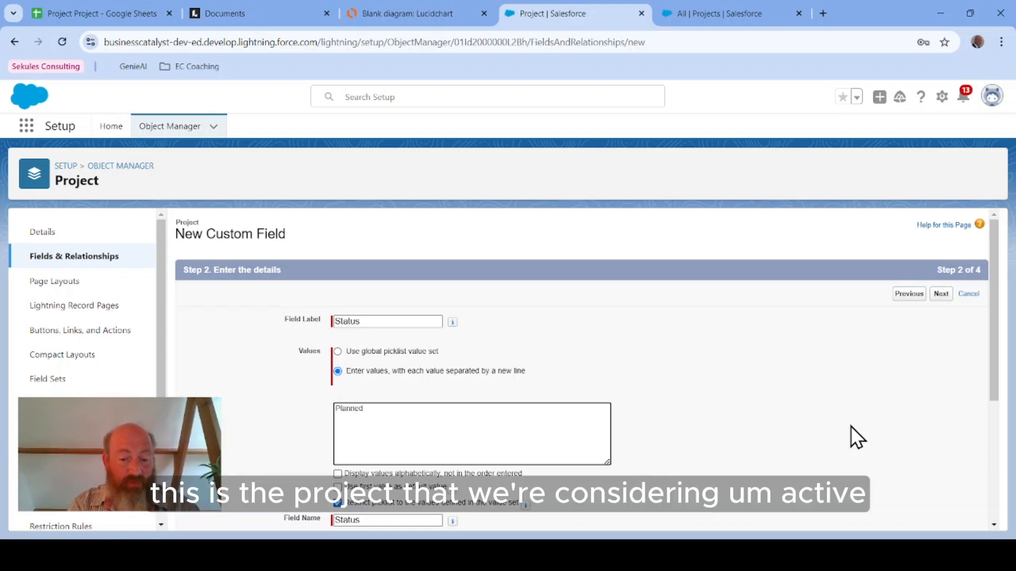
key("Return")
type("Active")
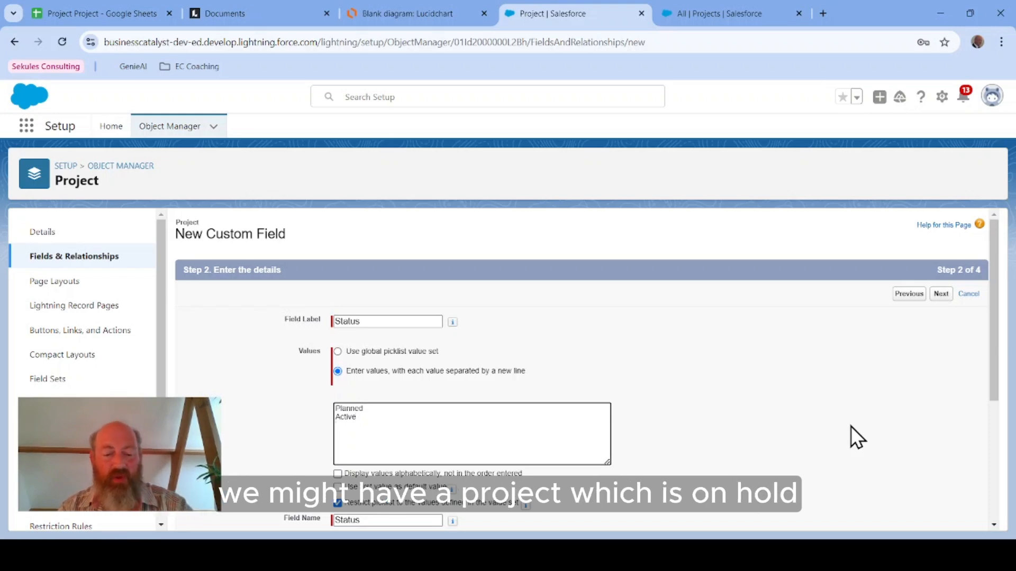
key("Return")
type("On Hold")
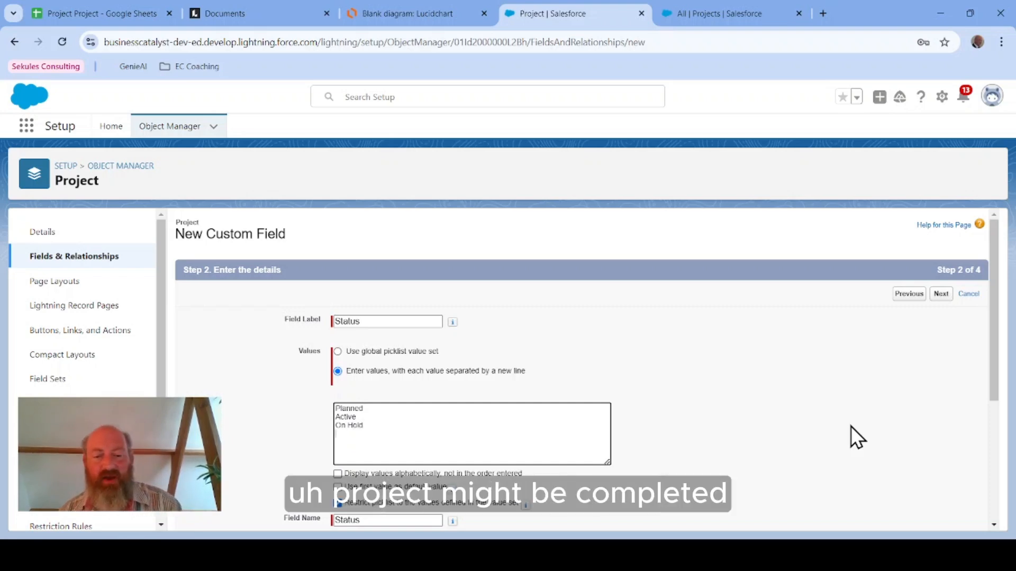
key("Return")
type("Completed")
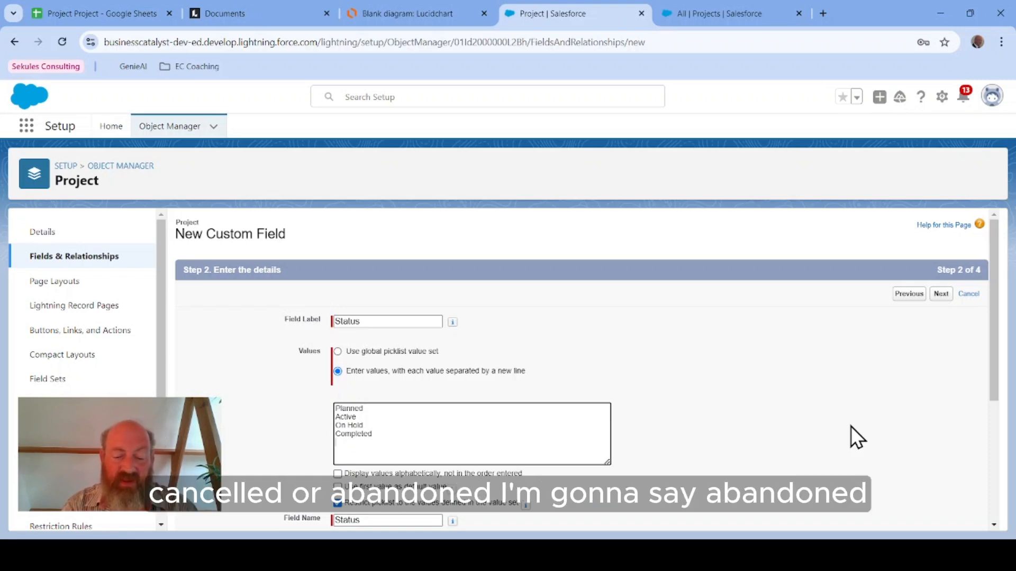
type("A")
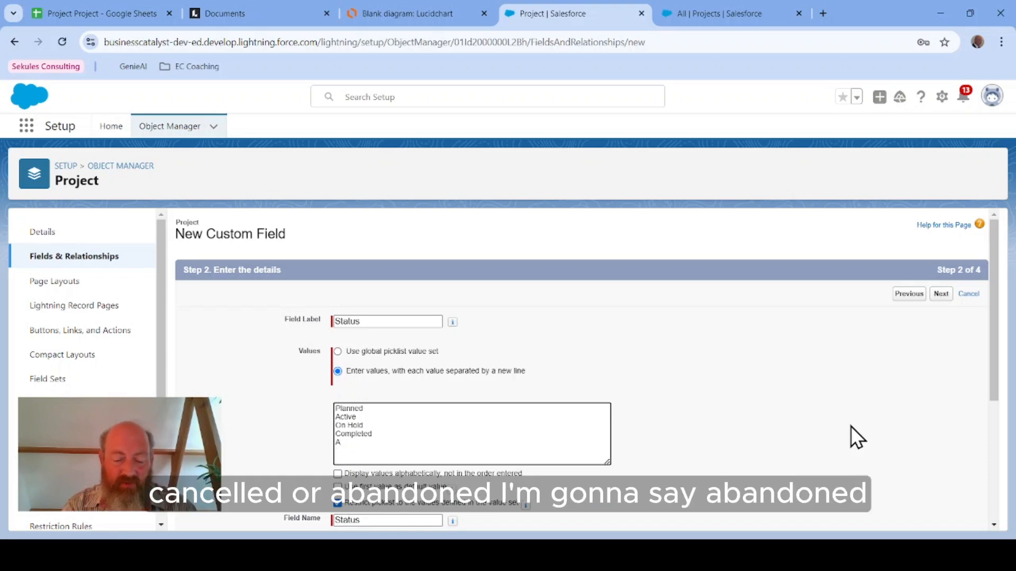
type("bandoned")
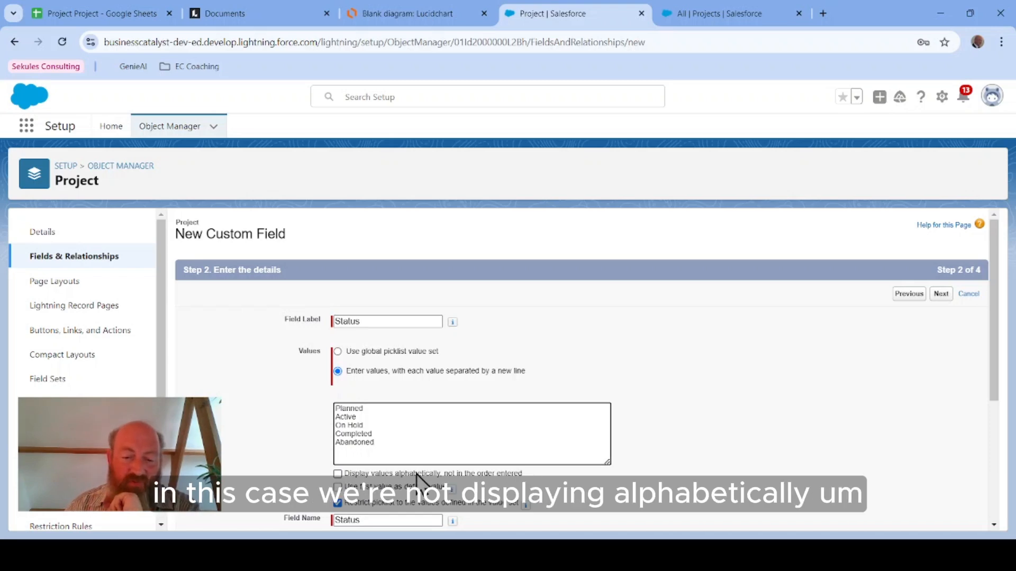
Step: Make the Status field use its first value as default, unrestricted to the value set, and always required
scroll(540, 480, "down", 1)
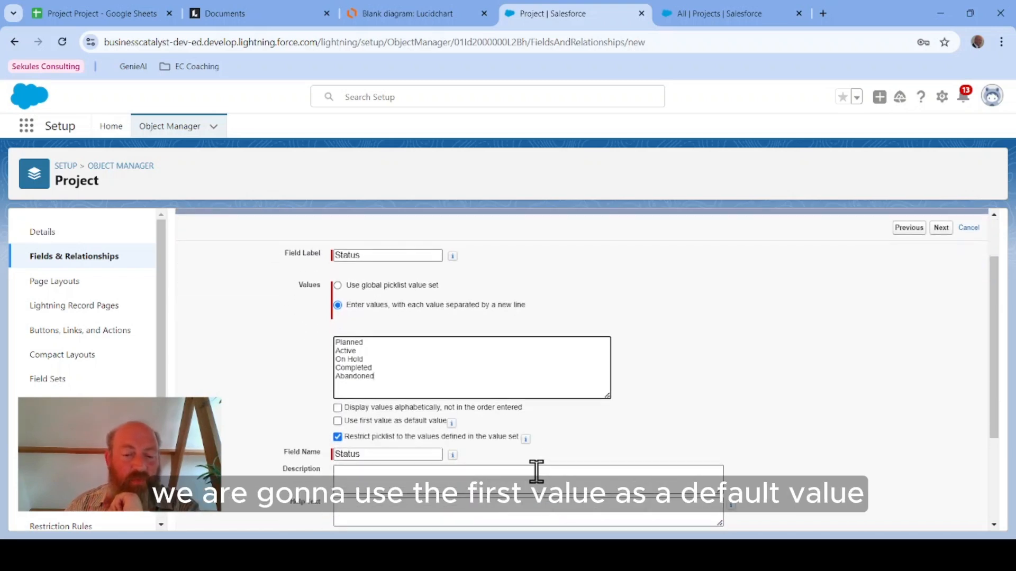
left_click(338, 422)
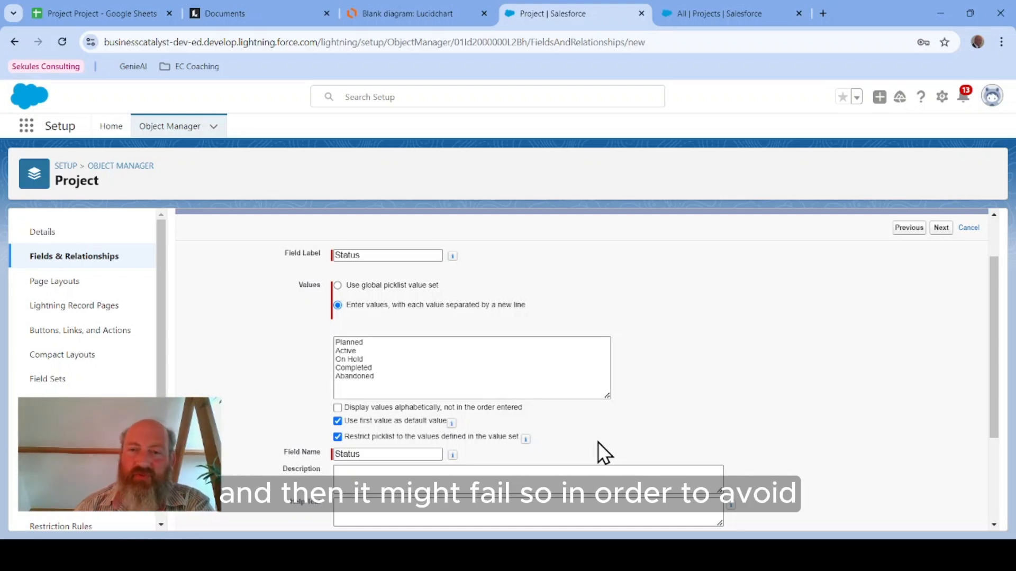
left_click(337, 437)
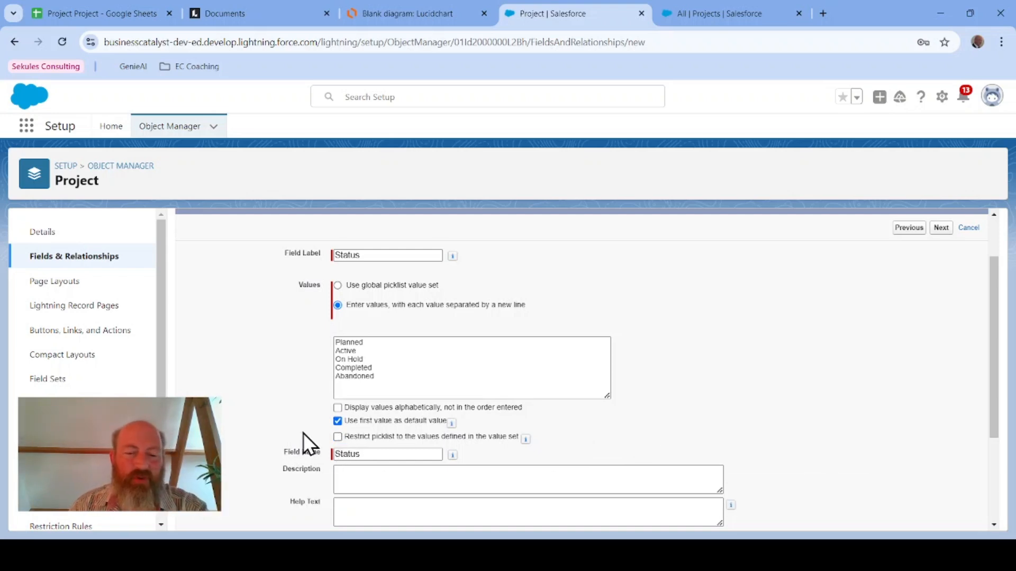
scroll(737, 392, "down", 3)
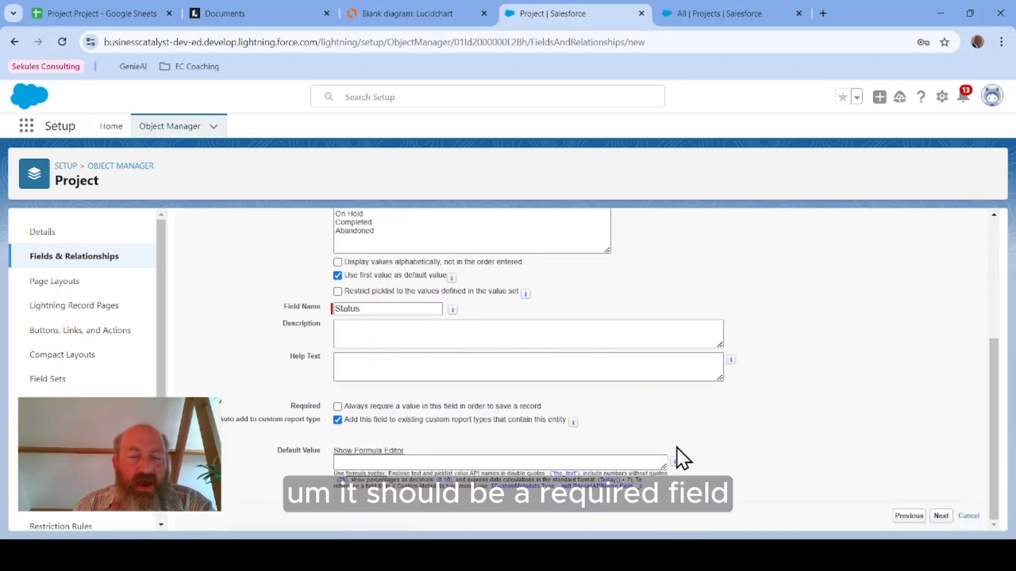
left_click(337, 407)
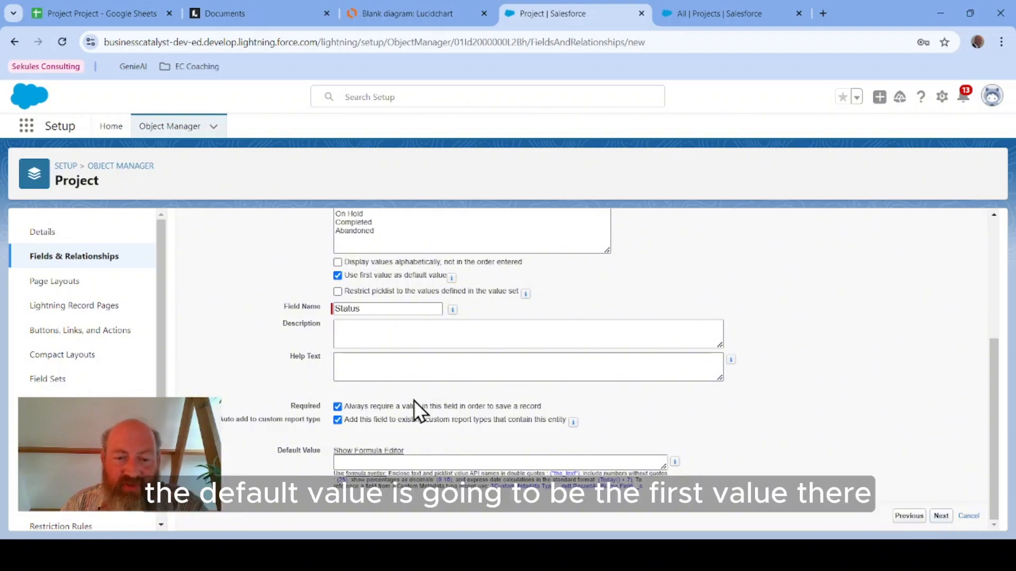
Step: Save the Status field with default visibility on all profiles and the Project Layout, starting another new field
scroll(398, 268, "up", 1)
scroll(773, 355, "down", 1)
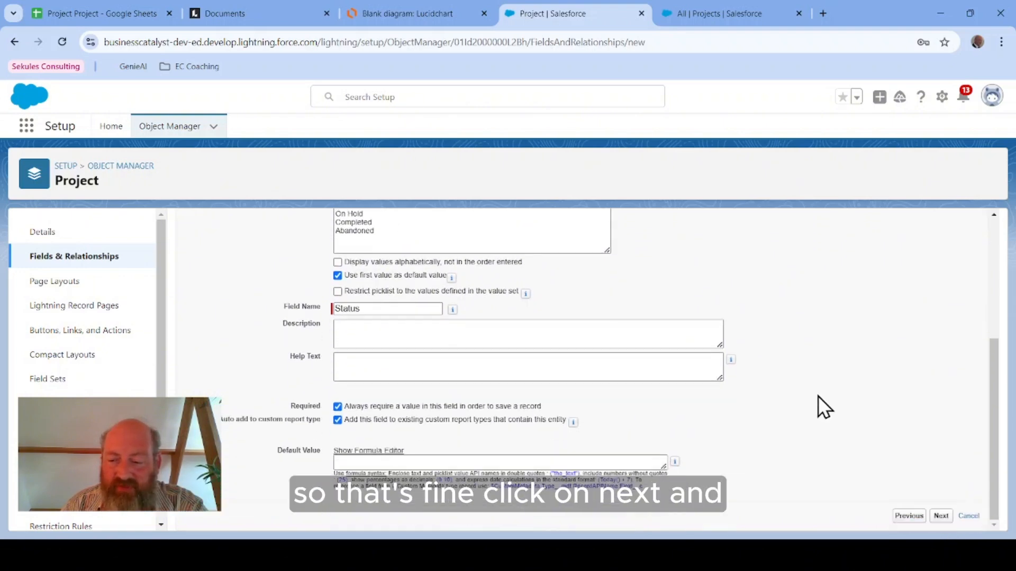
left_click(940, 517)
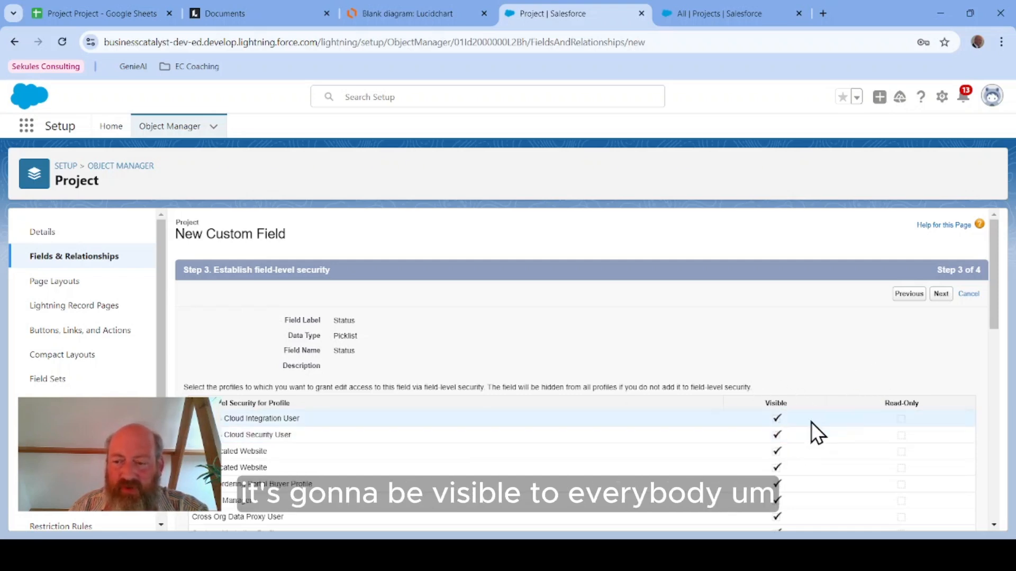
left_click(940, 294)
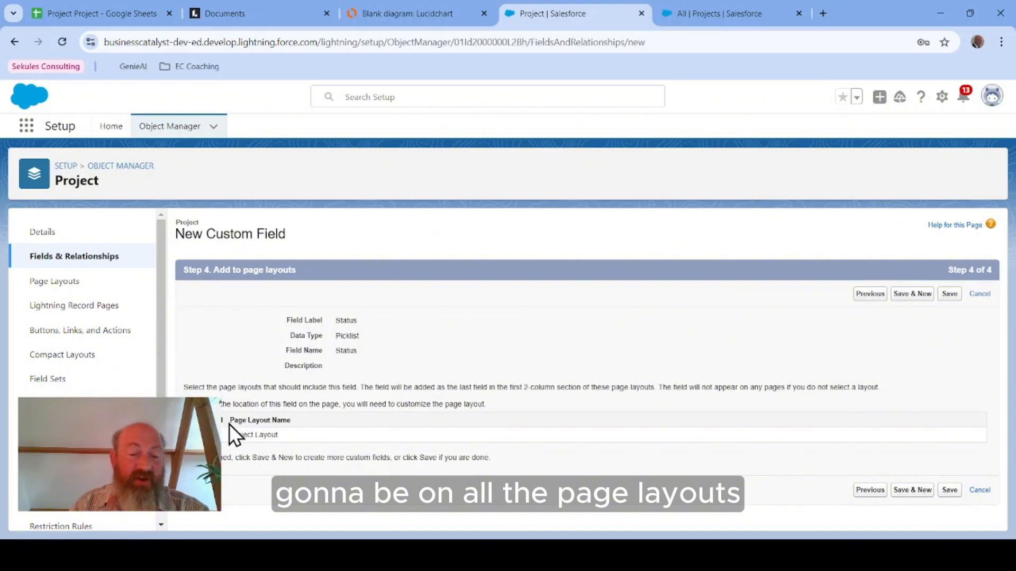
left_click(936, 299)
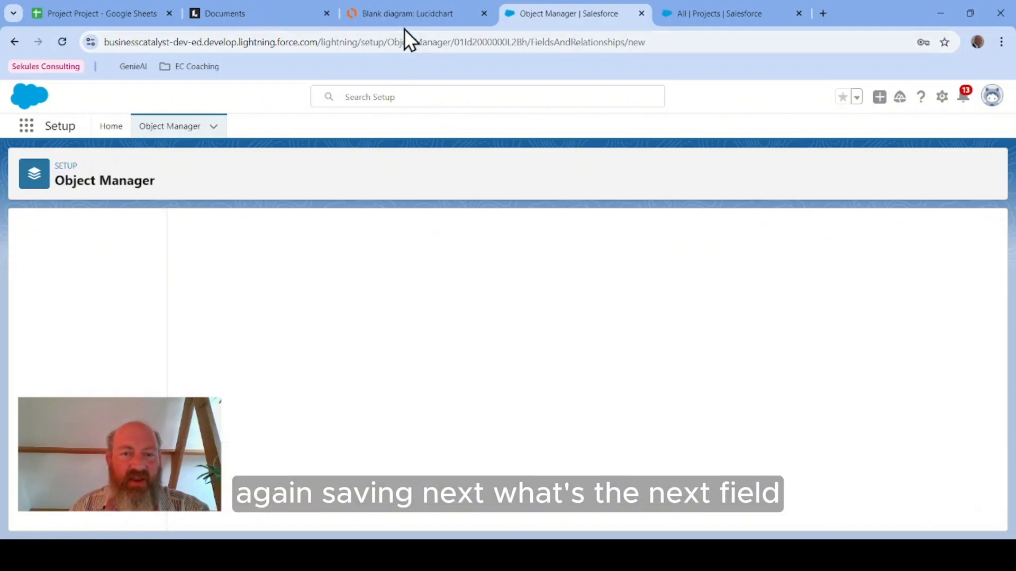
Step: Check the ERD for the next Project field and choose the Date data type for the new custom field
left_click(401, 16)
left_click(311, 281)
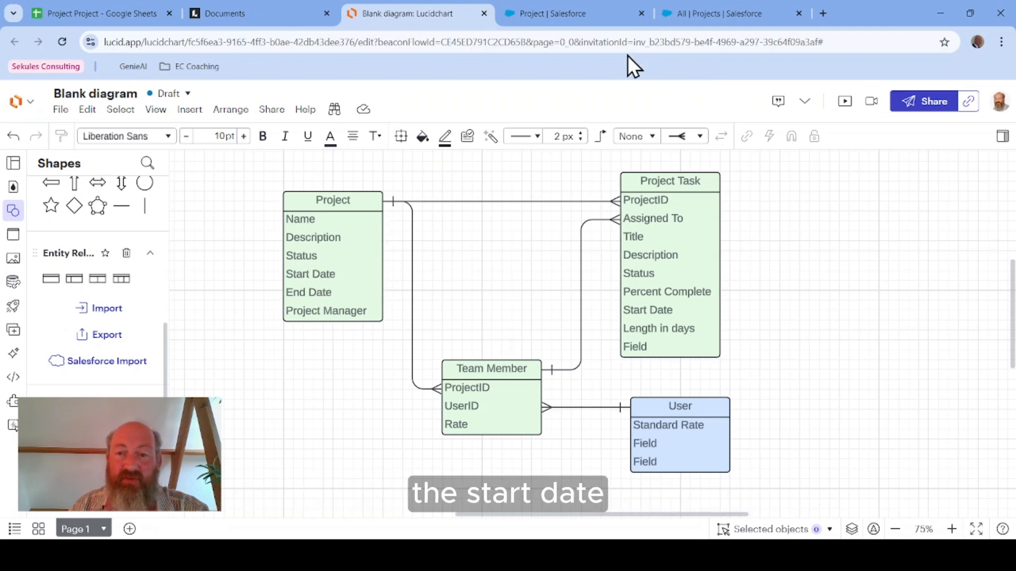
left_click(551, 14)
scroll(335, 349, "down", 3)
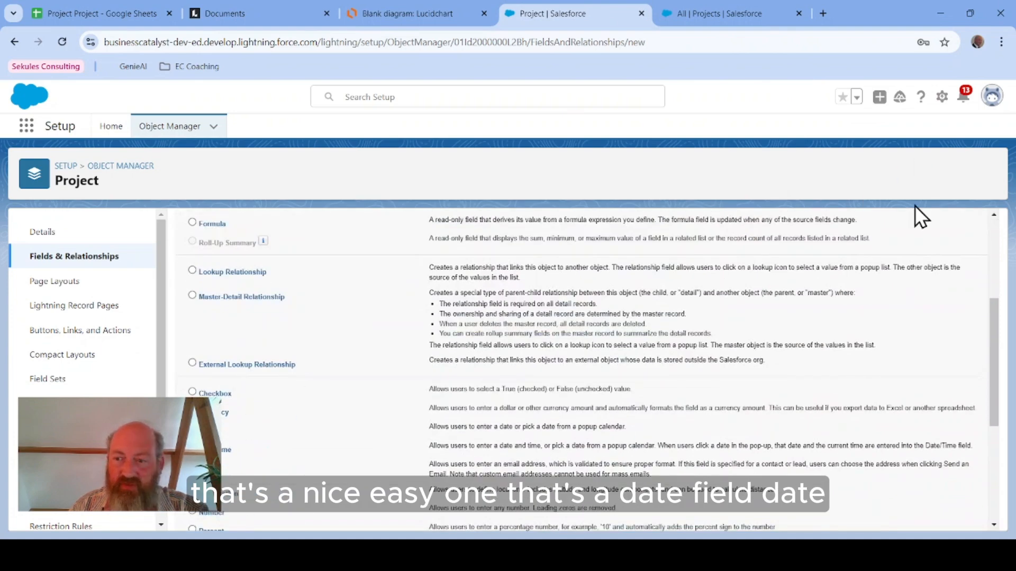
scroll(963, 243, "up", 3)
left_click(939, 293)
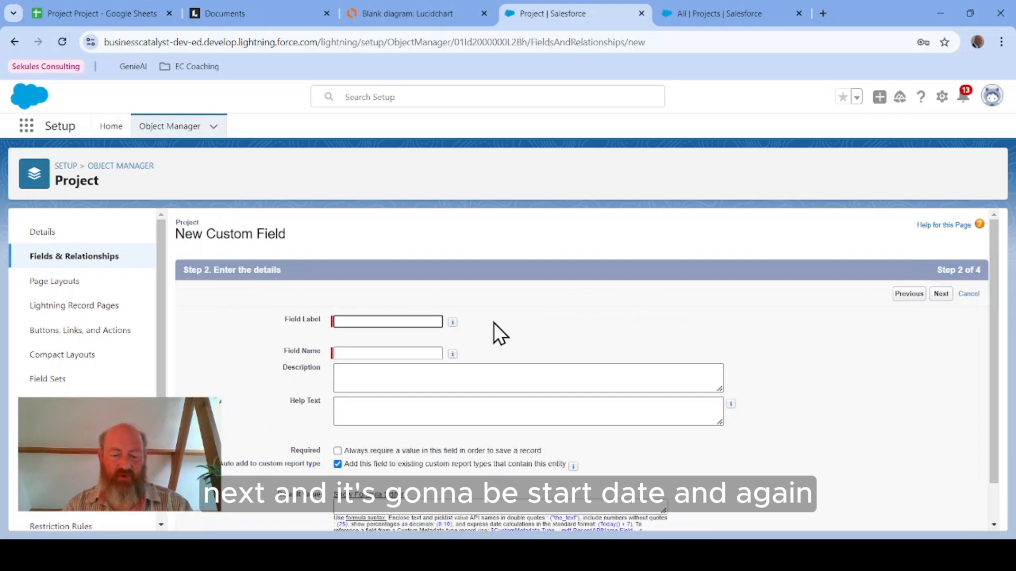
Step: Label the date field Start Date
type("Start Date")
key("Tab")
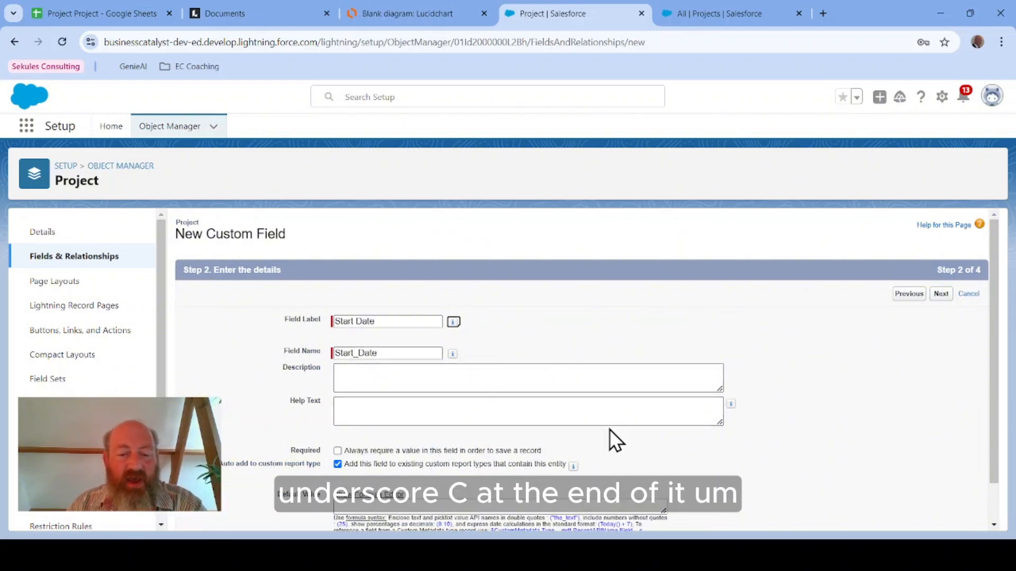
scroll(609, 429, "down", 1)
scroll(608, 429, "up", 1)
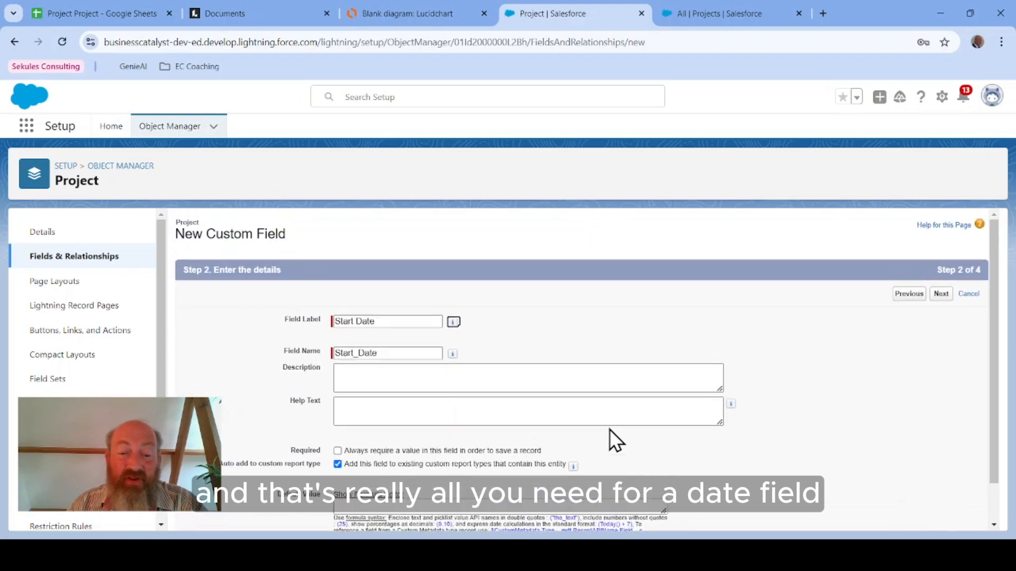
Step: Keep default field-level security and Project Layout placement, saving Start Date and starting another new field
left_click(945, 295)
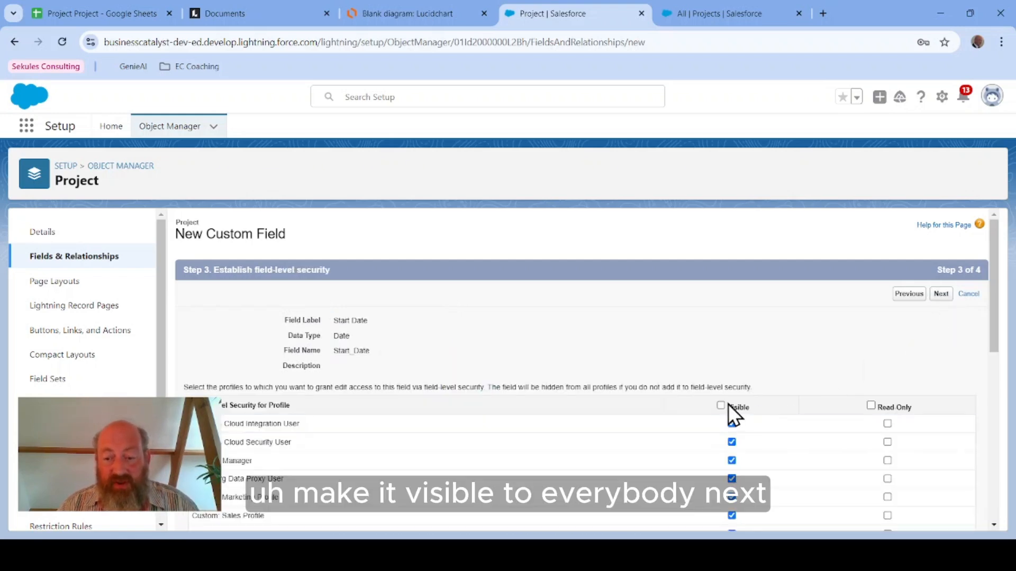
left_click(941, 295)
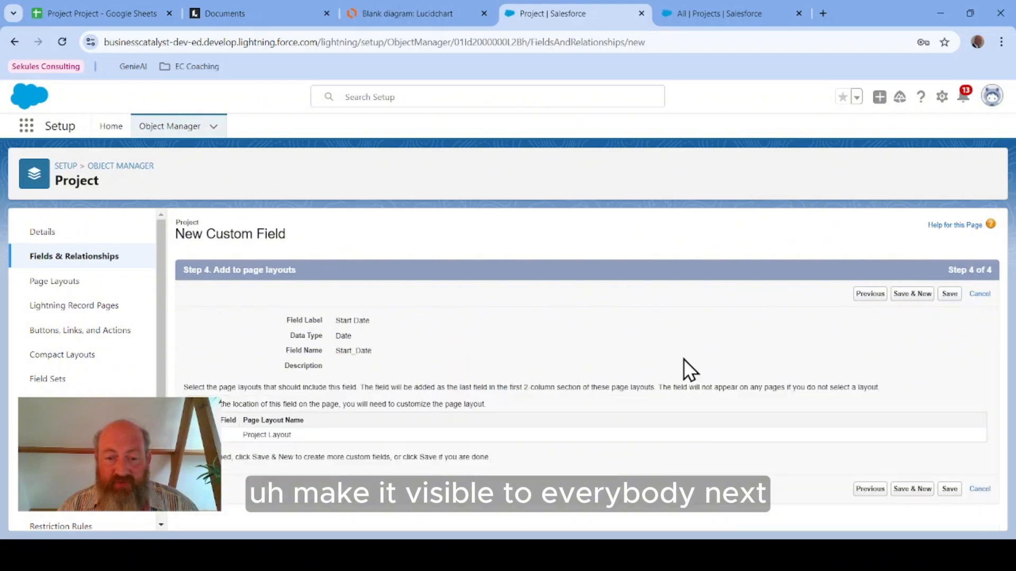
left_click(911, 295)
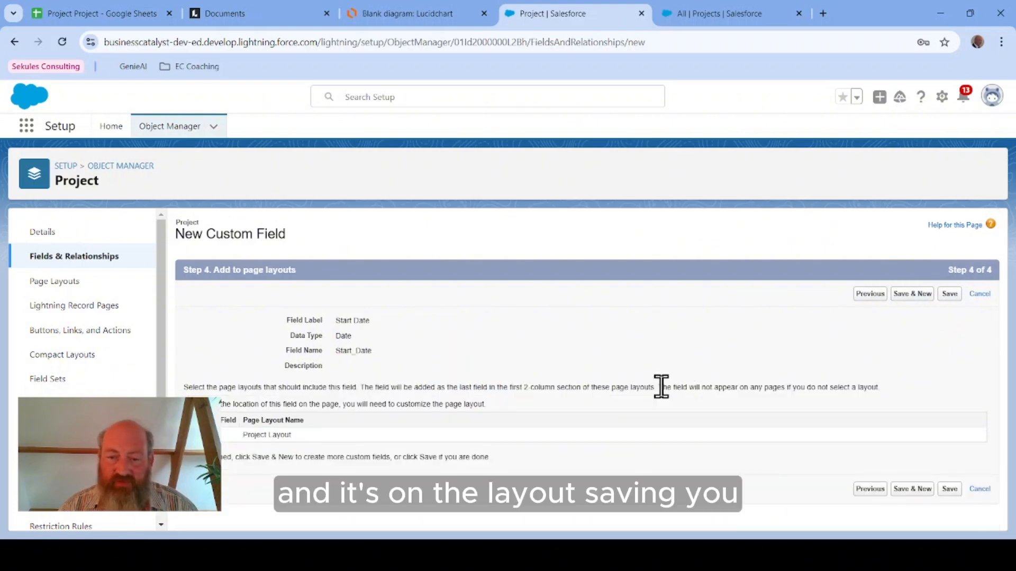
Step: Choose the Date data type for the next field and label it End Date
scroll(250, 461, "down", 5)
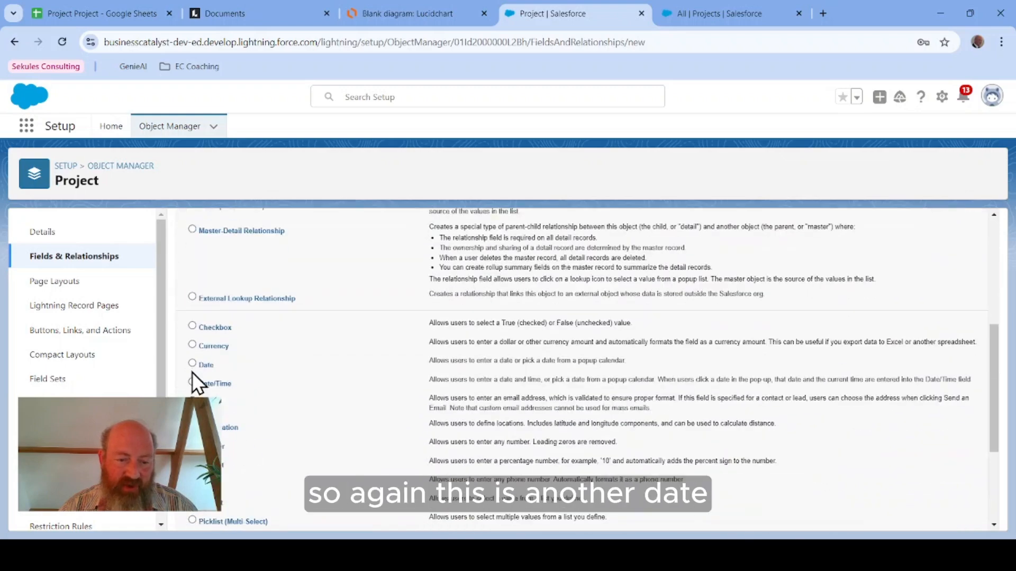
scroll(788, 364, "up", 1)
scroll(789, 364, "up", 5)
left_click(938, 296)
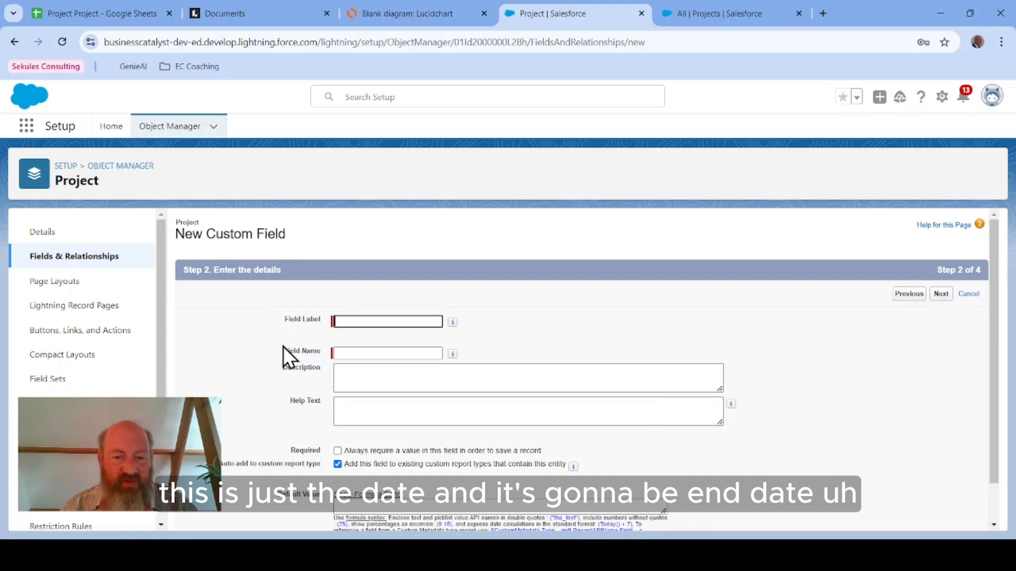
type("End Date")
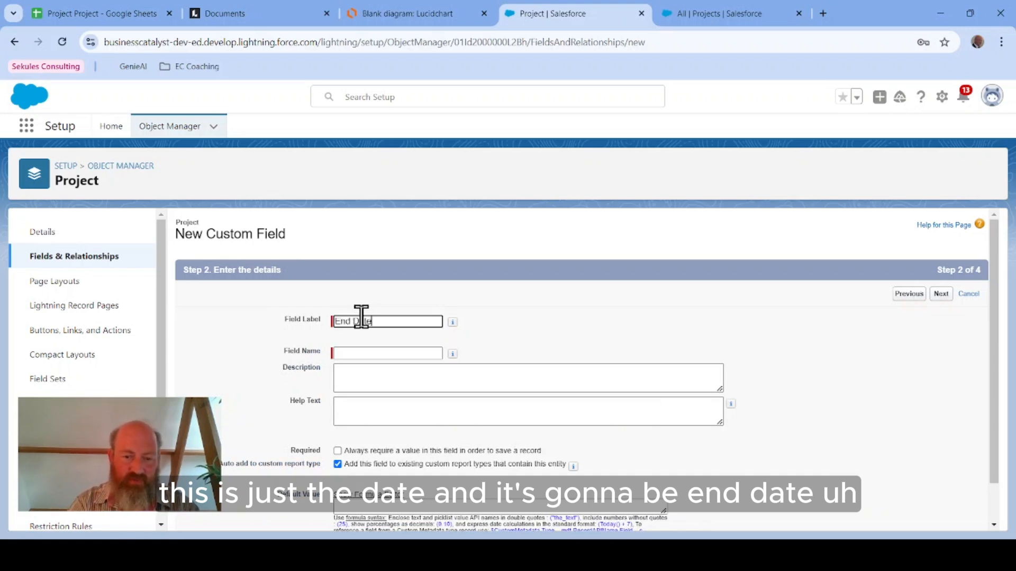
key("Tab")
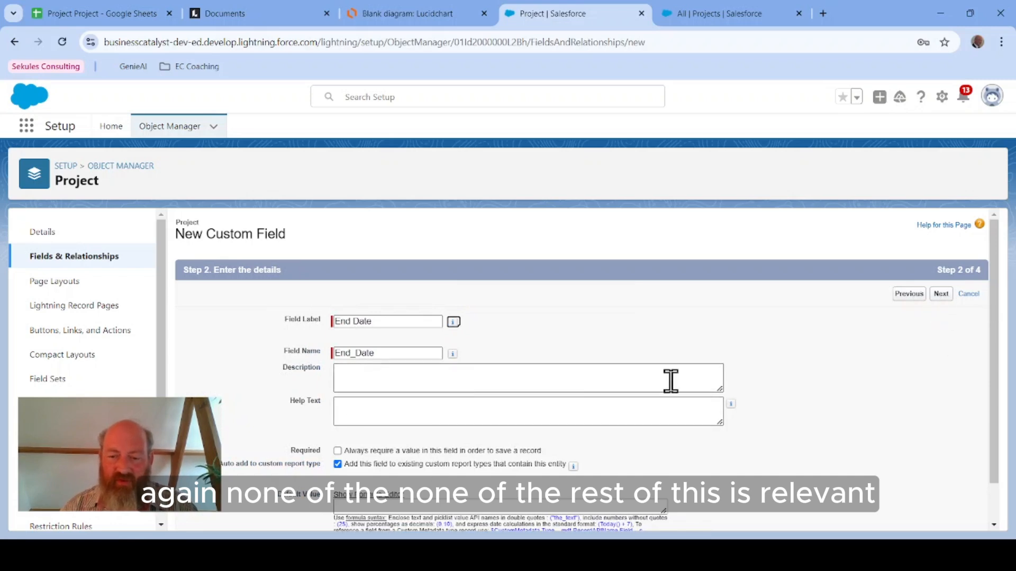
Step: Save the End Date field with default visibility and Project Layout placement, starting another new field
scroll(671, 395, "down", 1)
scroll(688, 386, "up", 1)
left_click(940, 294)
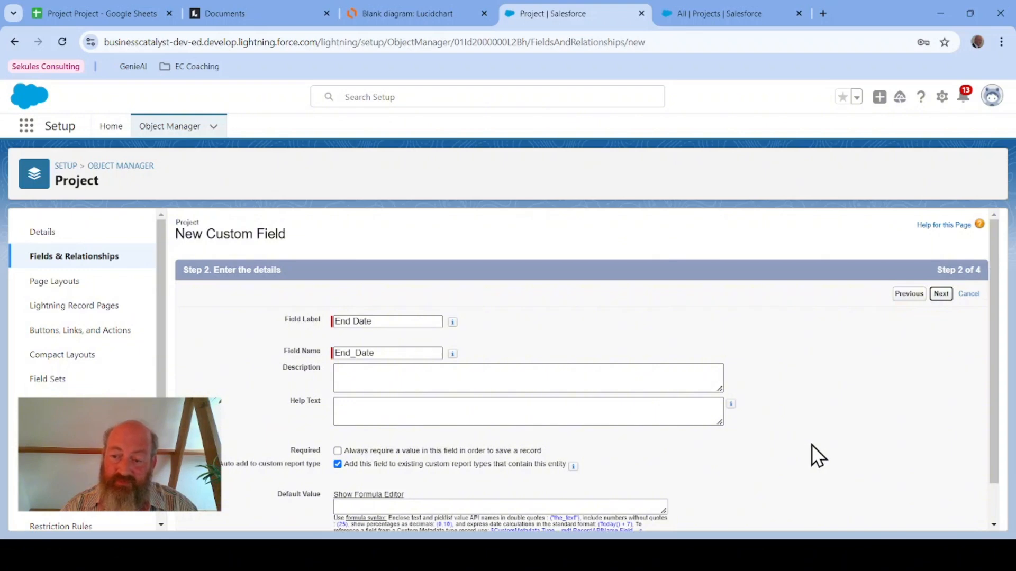
left_click(940, 294)
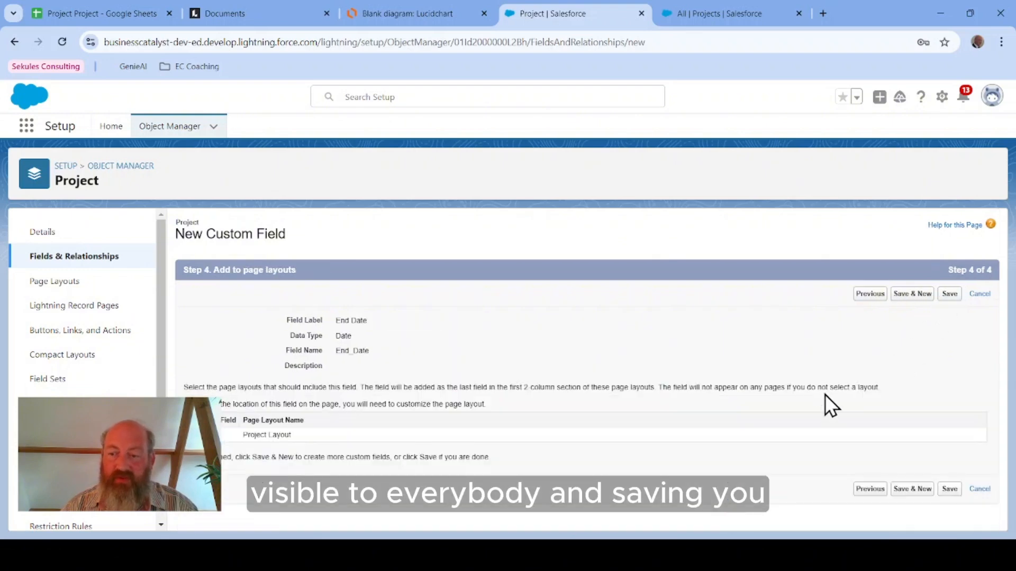
left_click(918, 300)
Step: Check the ERD, then start a Lookup Relationship field related to the User object
left_click(379, 12)
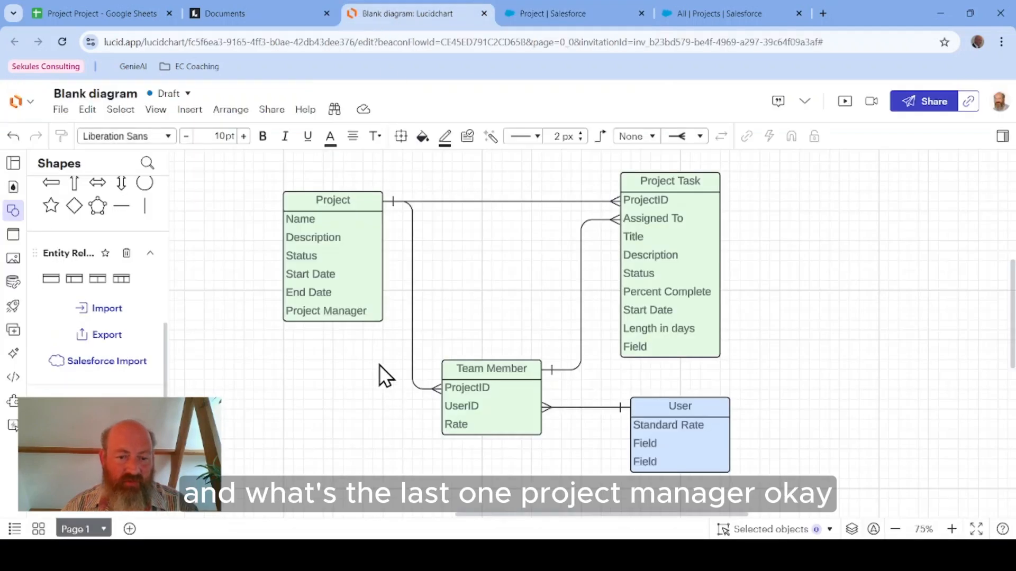
left_click(589, 14)
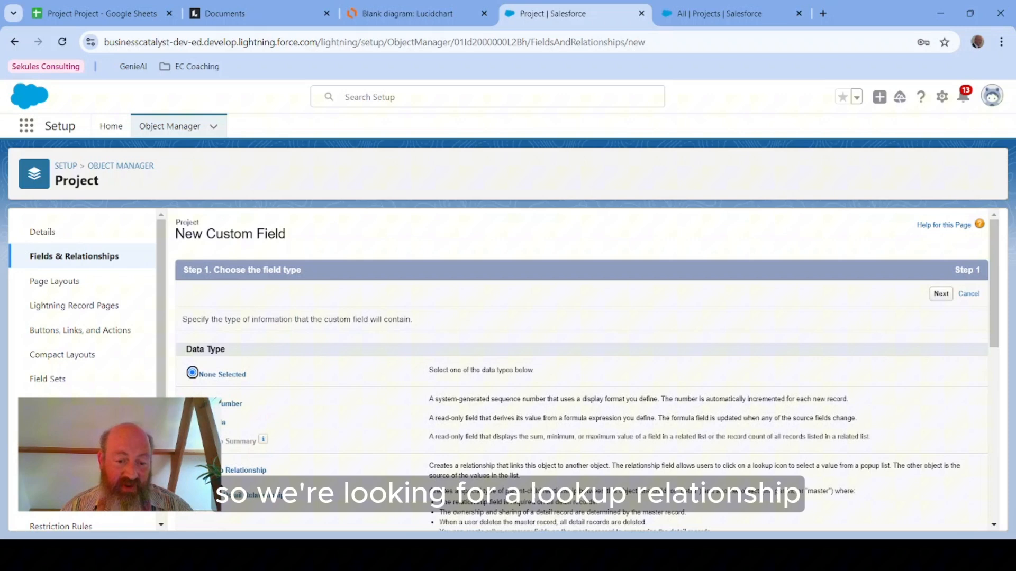
left_click(192, 469)
left_click(942, 295)
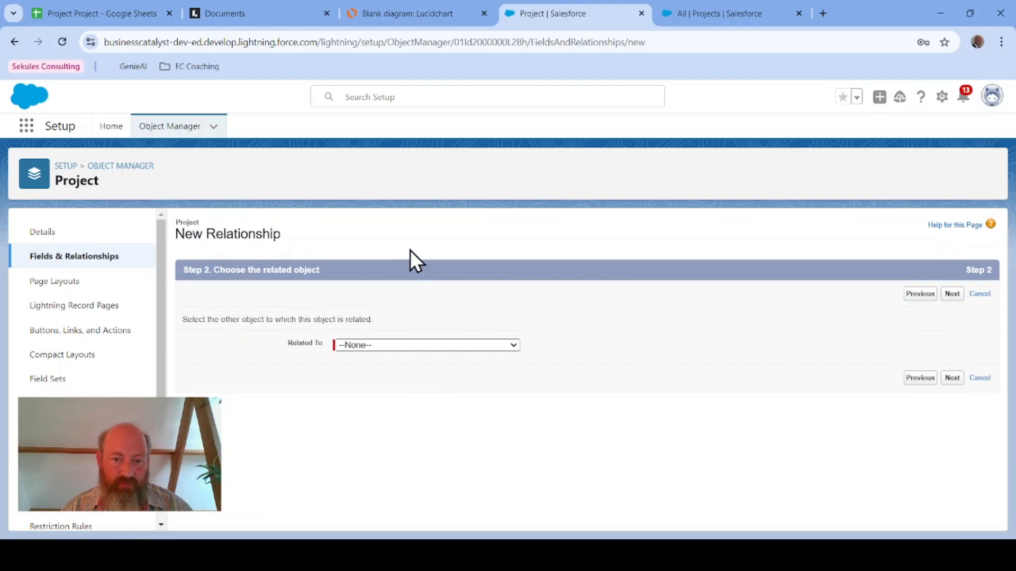
left_click(372, 277)
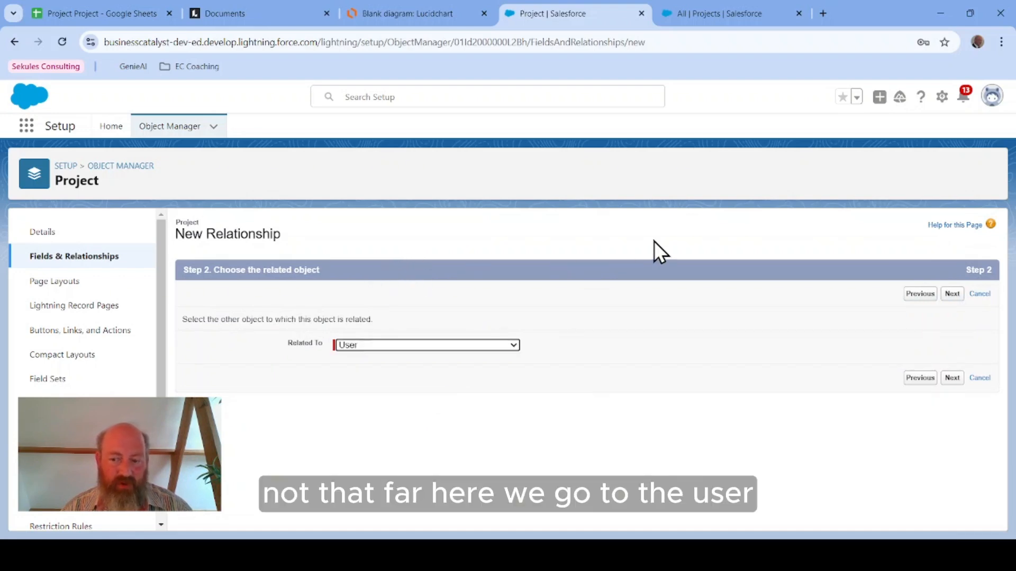
left_click(952, 295)
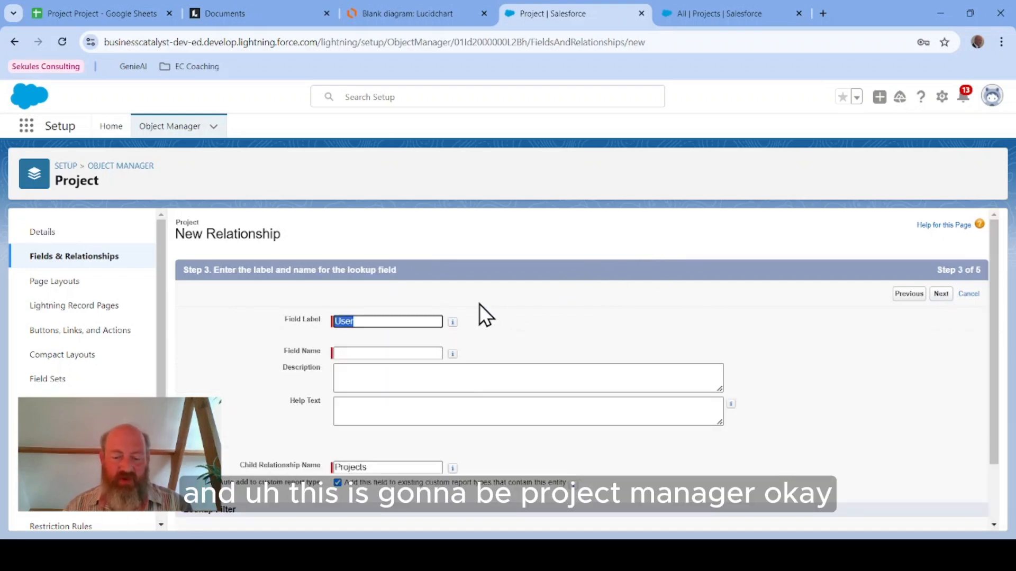
Step: Label the User lookup field Project Manager and save it with default visibility and on the Project Layout
type("Project M")
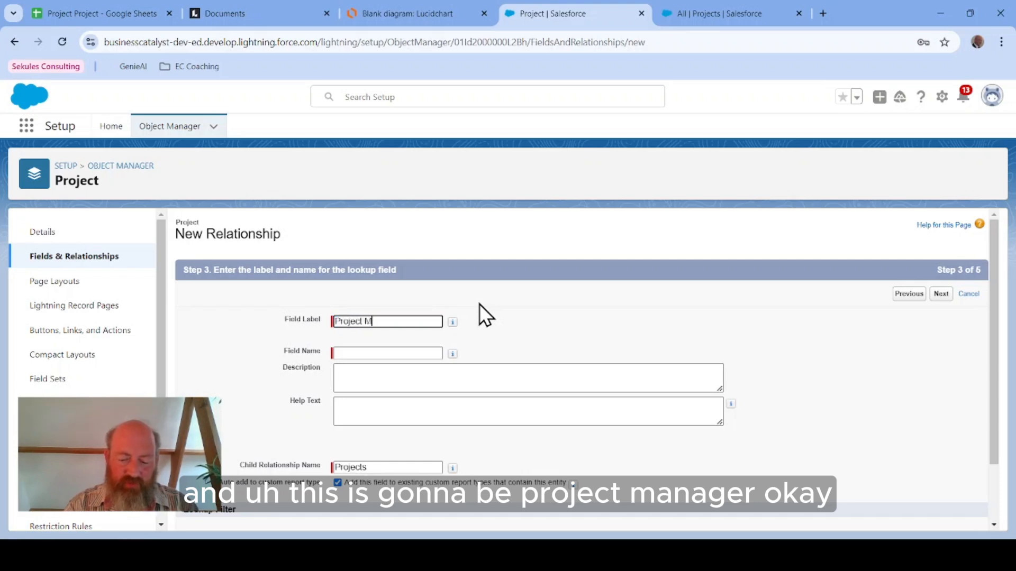
type("anager")
key("Tab")
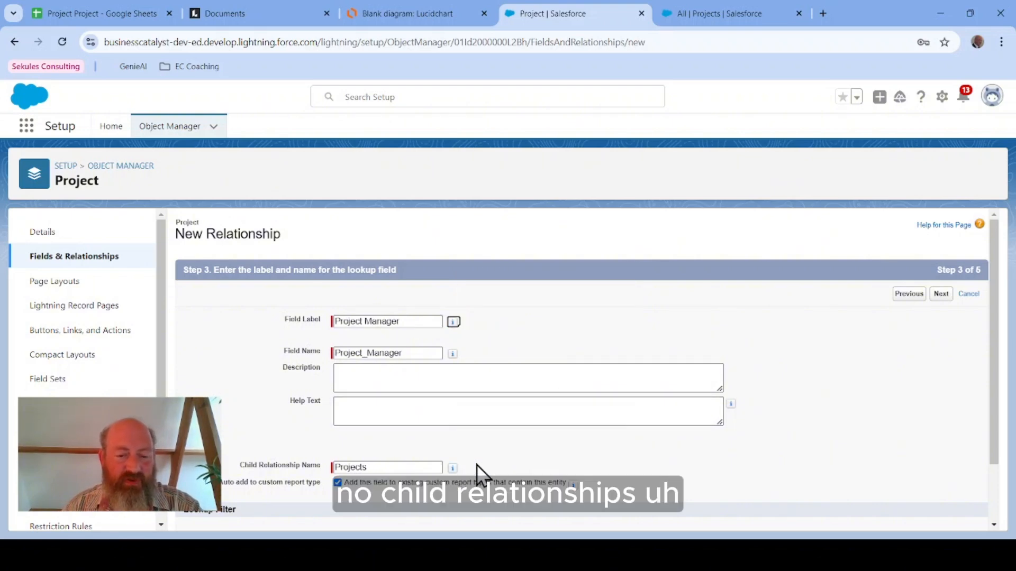
mouse_move(452, 468)
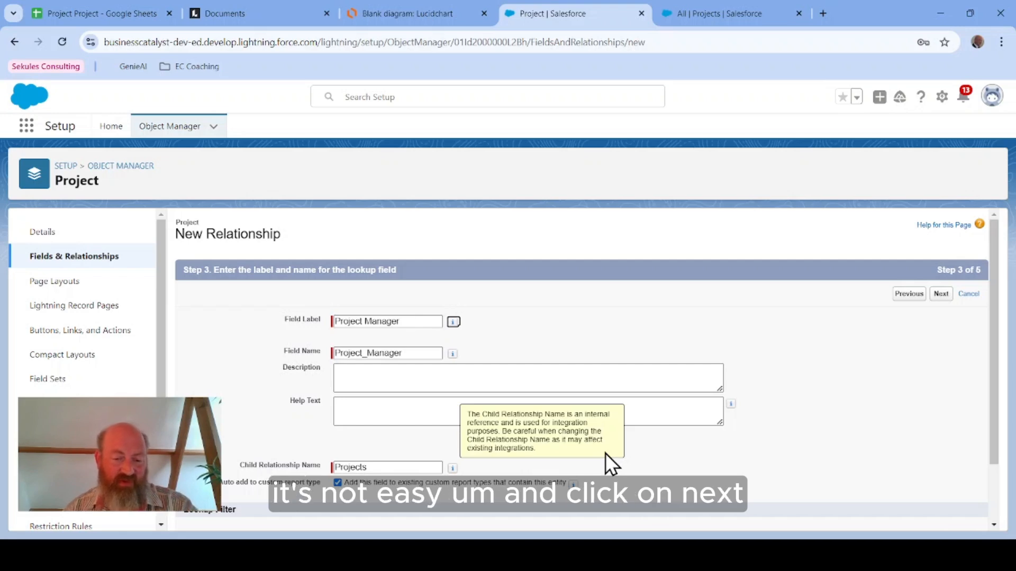
scroll(825, 418, "down", 2)
scroll(821, 408, "up", 2)
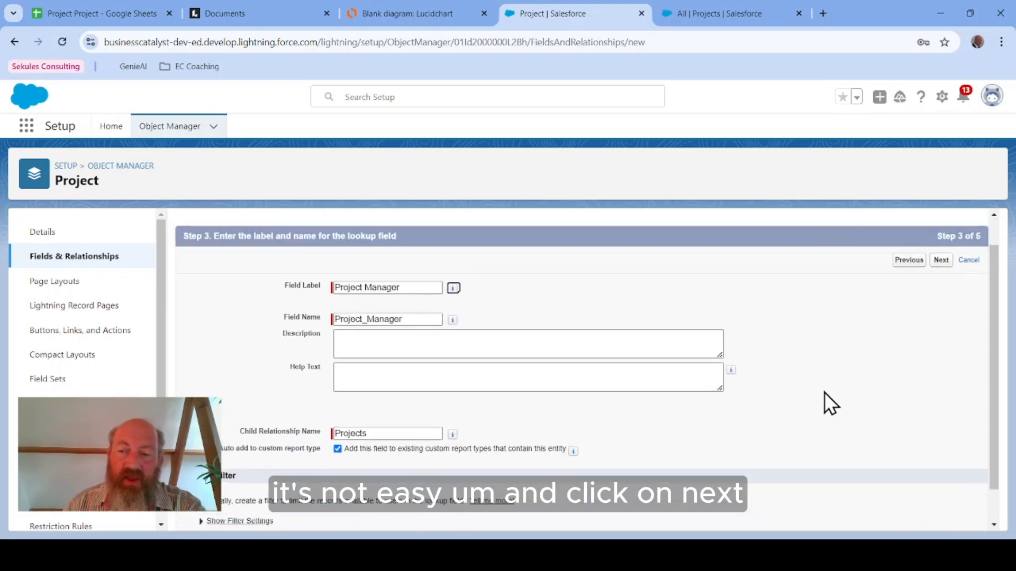
left_click(941, 294)
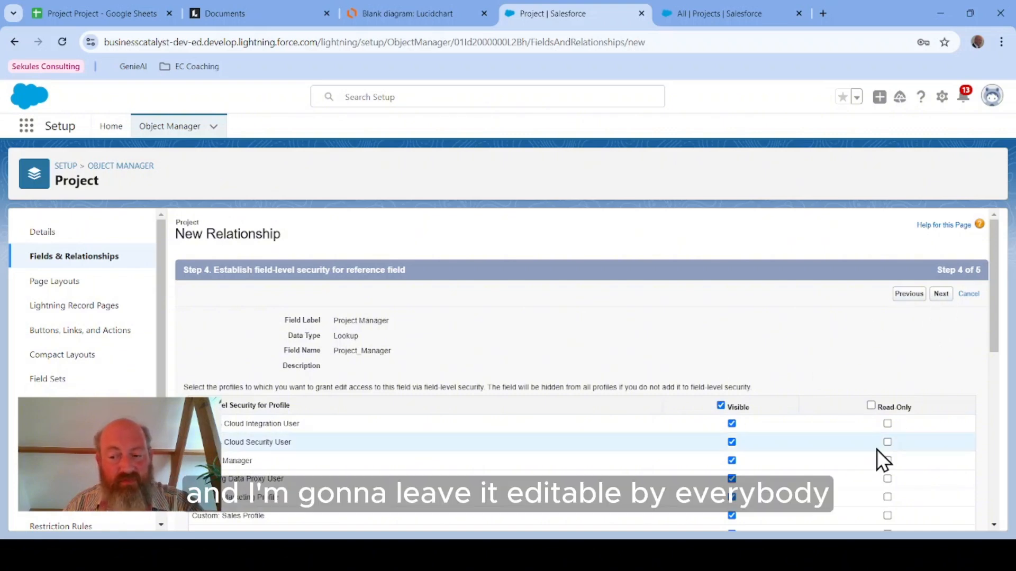
left_click(941, 298)
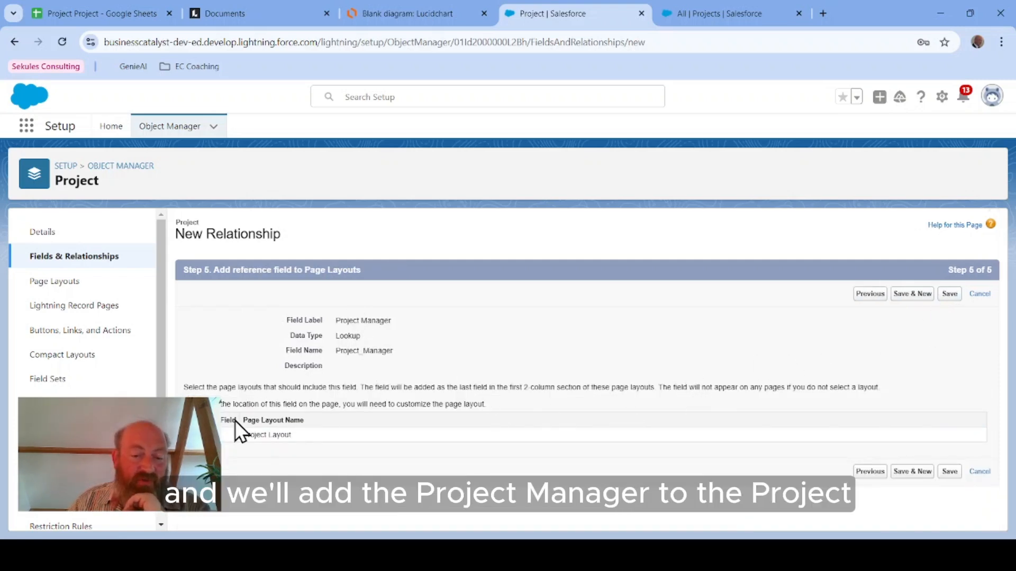
left_click(950, 295)
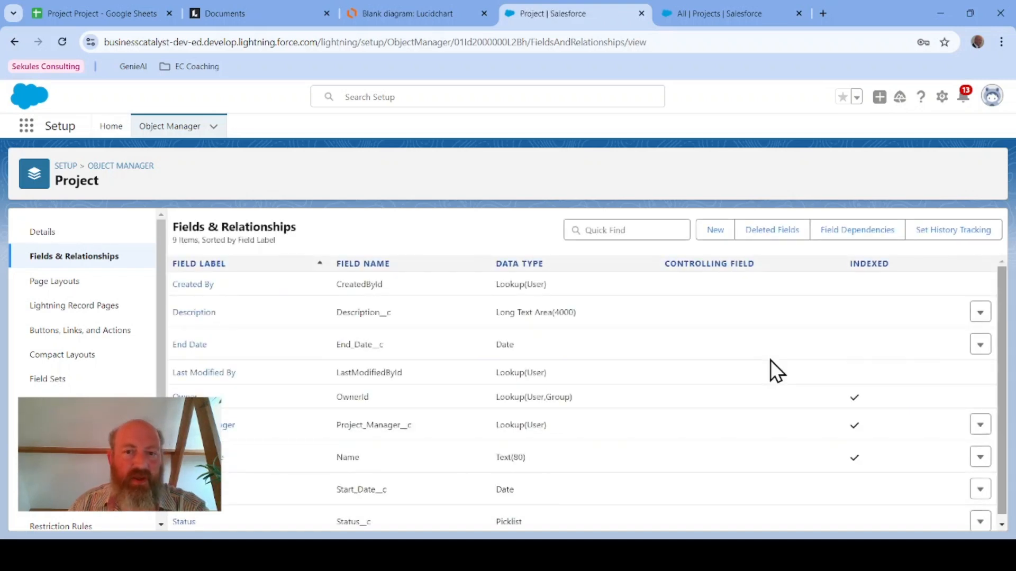
Step: Open a new Project record form from the Projects list to review the added fields
left_click(420, 11)
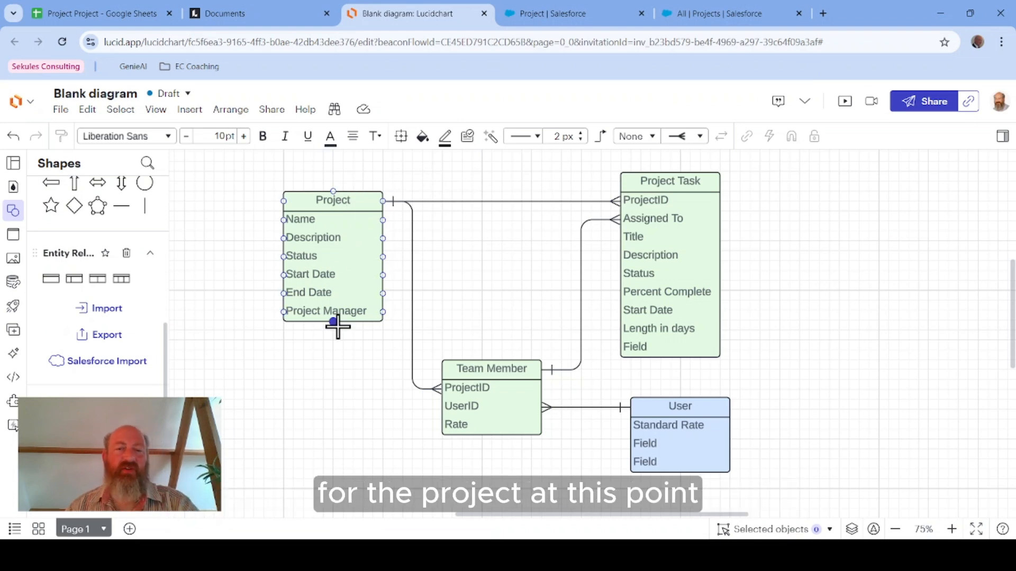
left_click(716, 12)
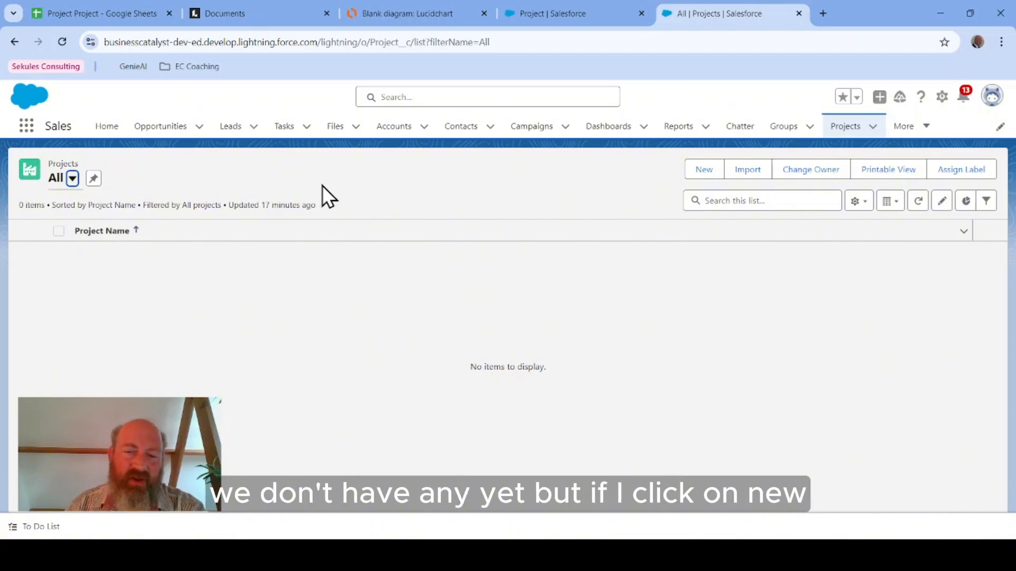
left_click(699, 169)
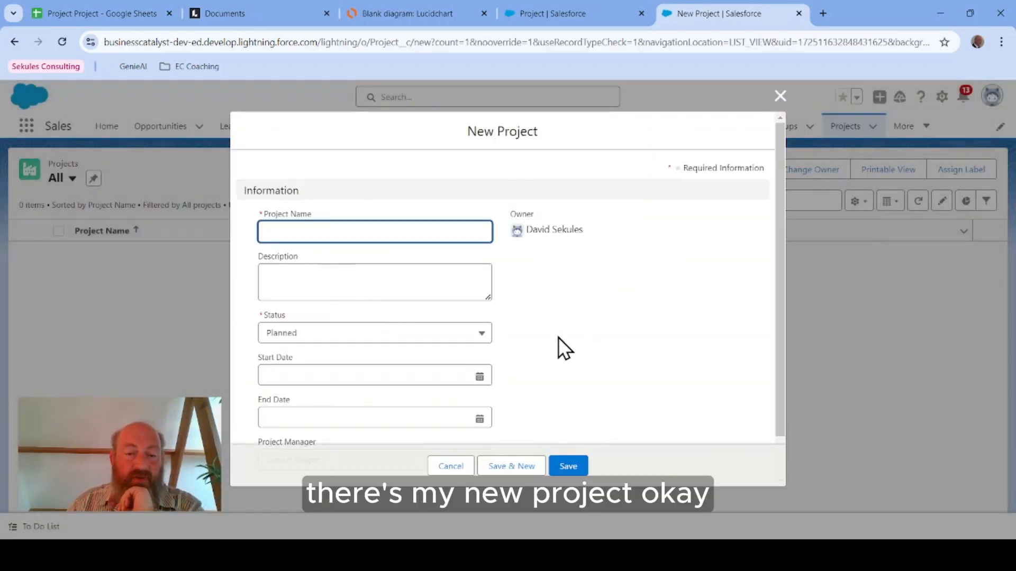
scroll(506, 333, "down", 1)
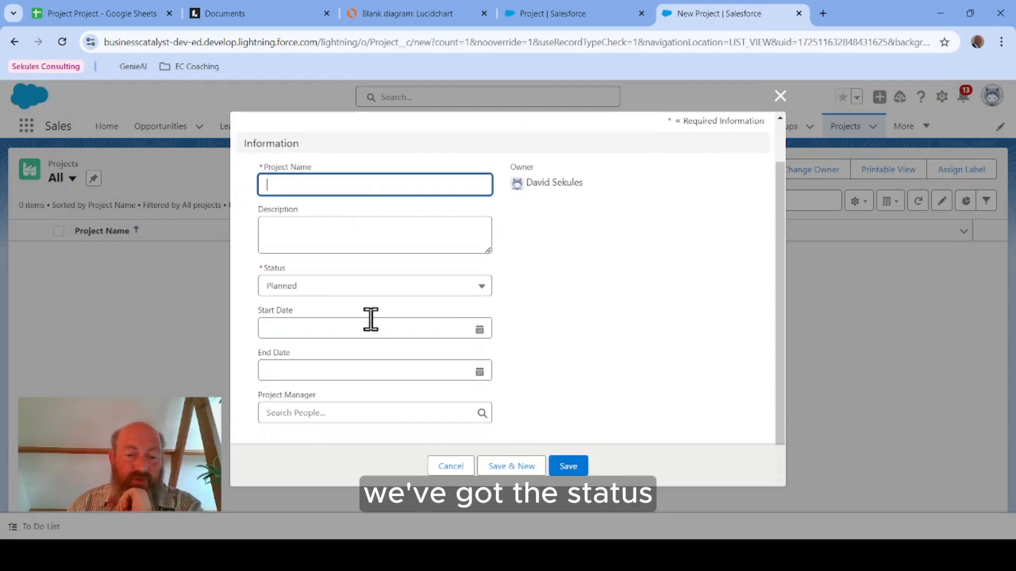
Step: Inspect the Status picklist options and the Project Manager people lookup on the new Project form
left_click(374, 289)
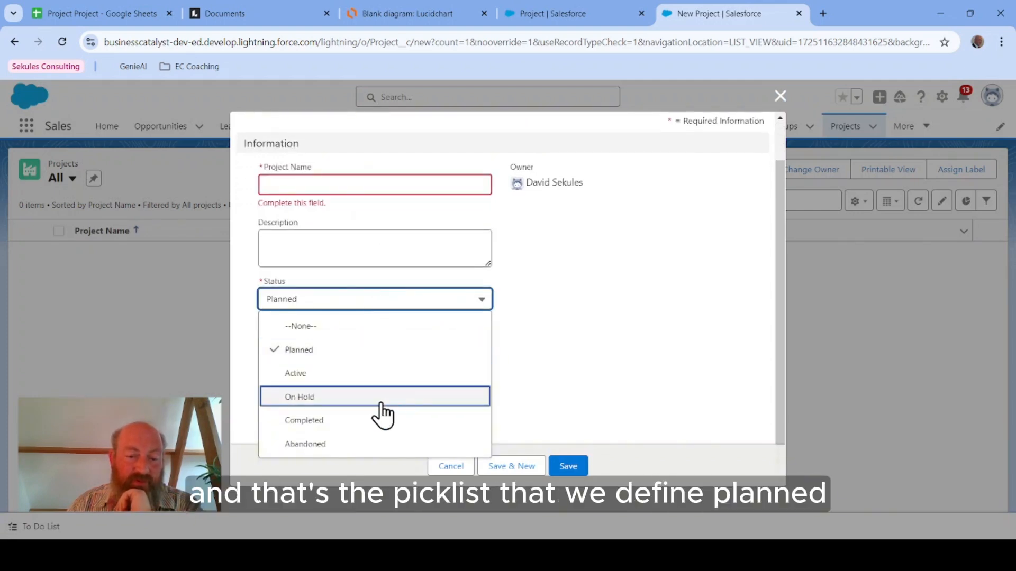
left_click(513, 373)
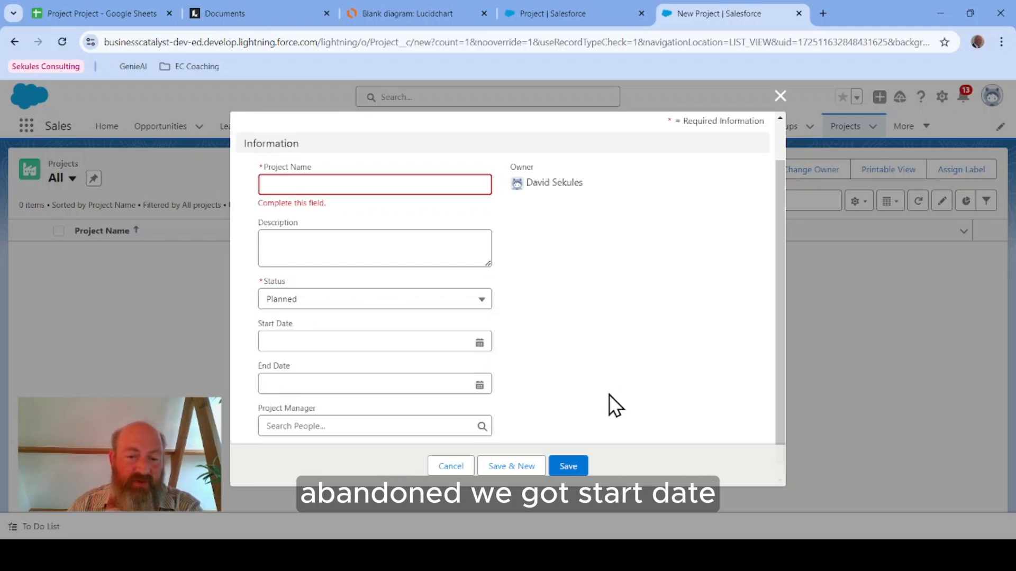
left_click(370, 425)
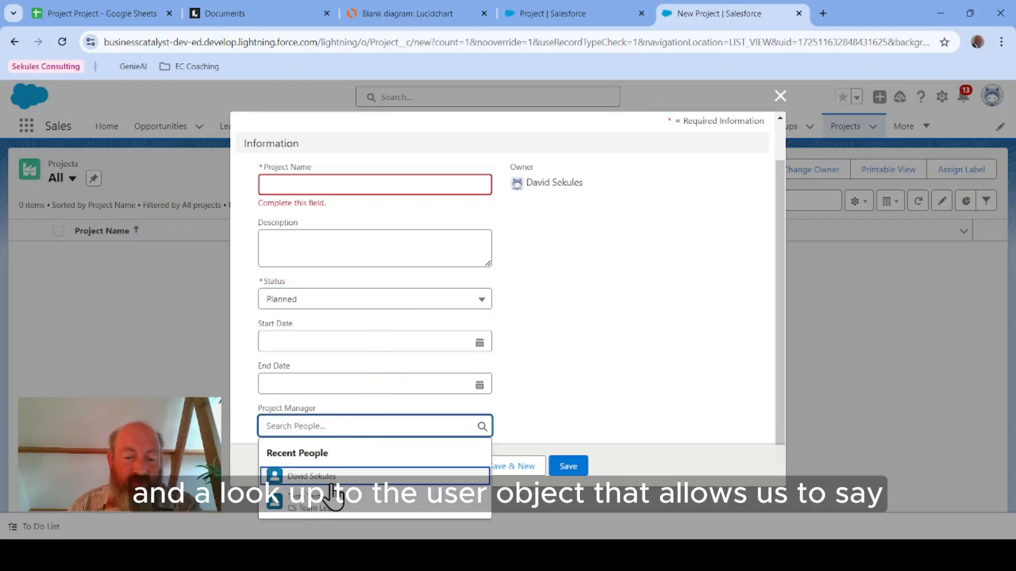
left_click(669, 313)
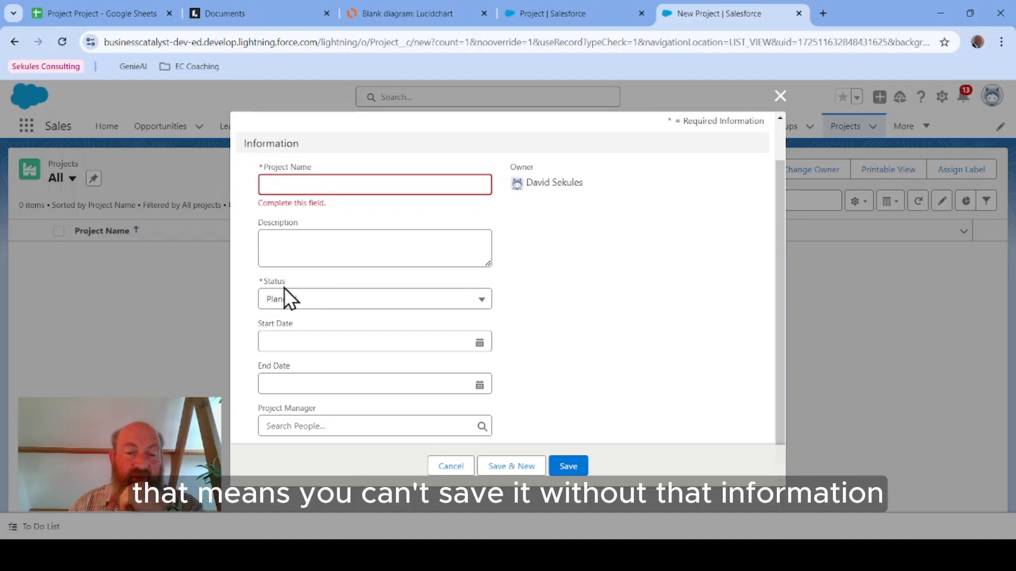
Step: Enter the project name Test Project and the description "A test project to test the project project."
left_click(392, 184)
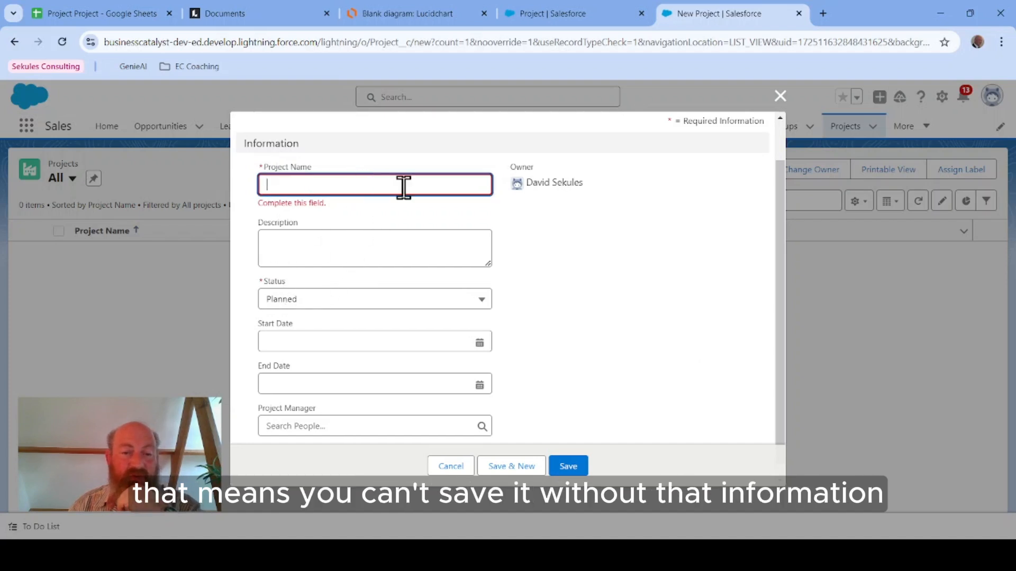
type("Test")
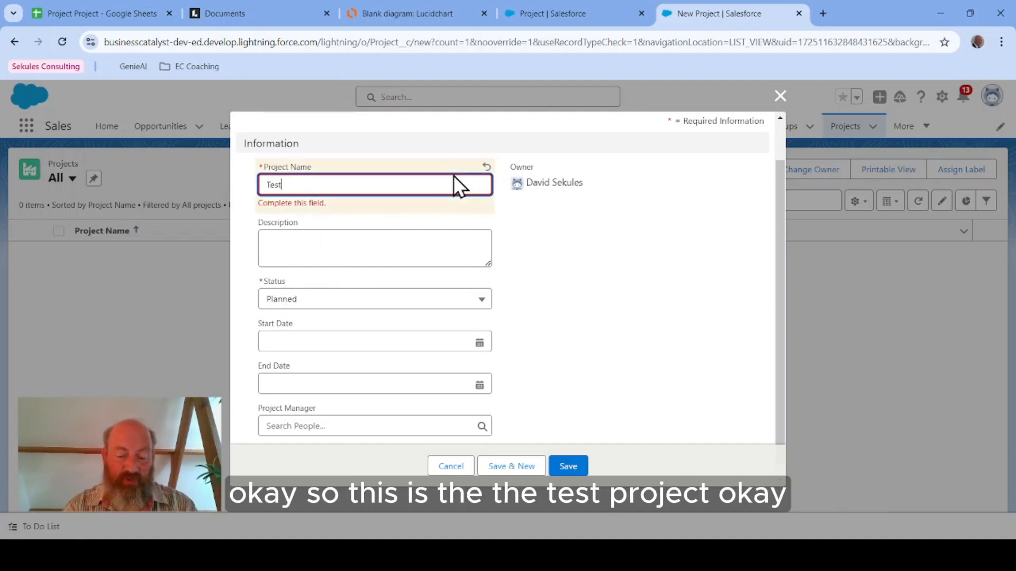
type(" Project")
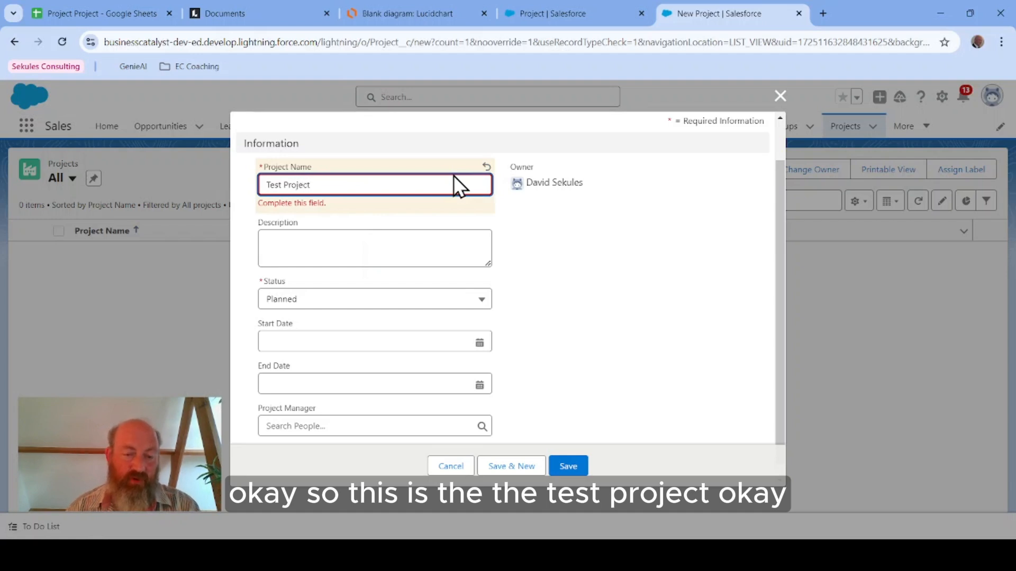
left_click(446, 233)
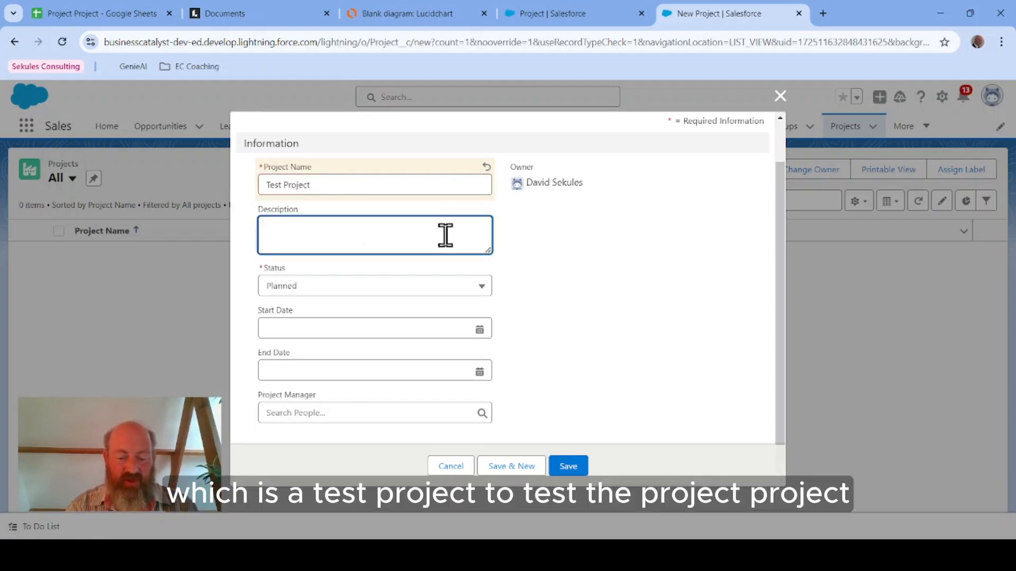
type("A test pro")
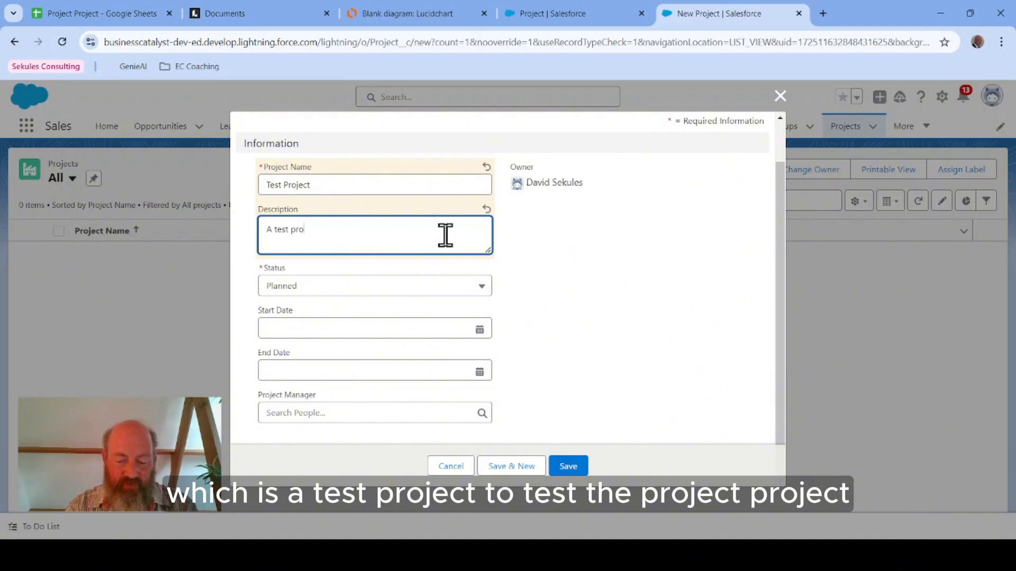
type("ject to test")
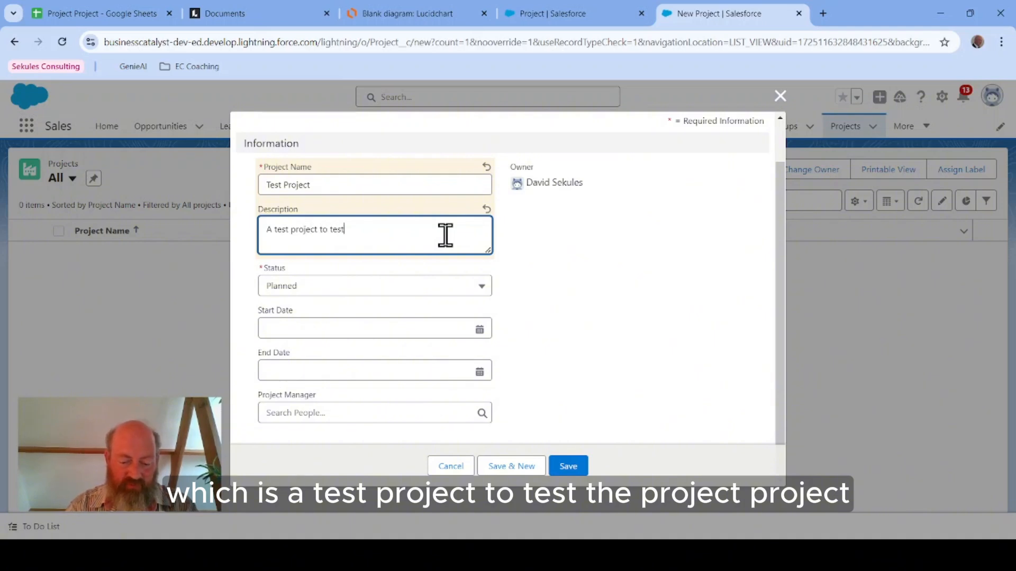
type(" the project ")
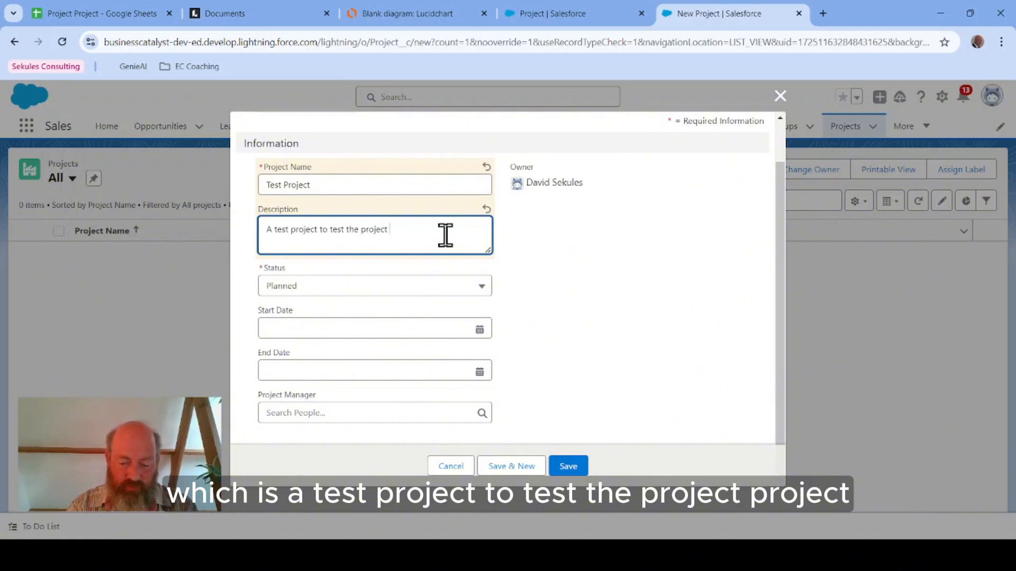
type("project.")
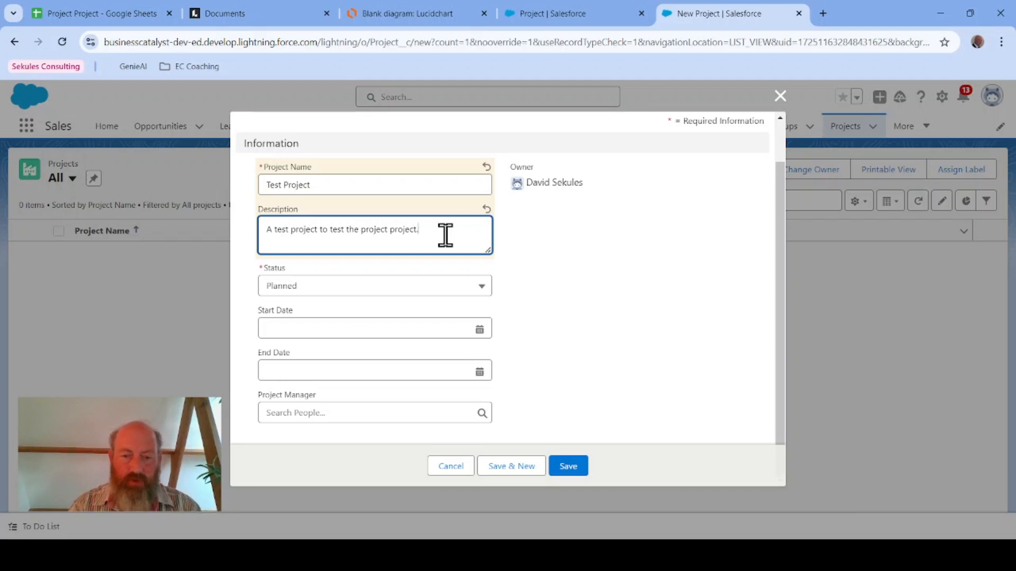
Step: Set the Status to Active and the Start Date to today, 31/08/2024
left_click(371, 285)
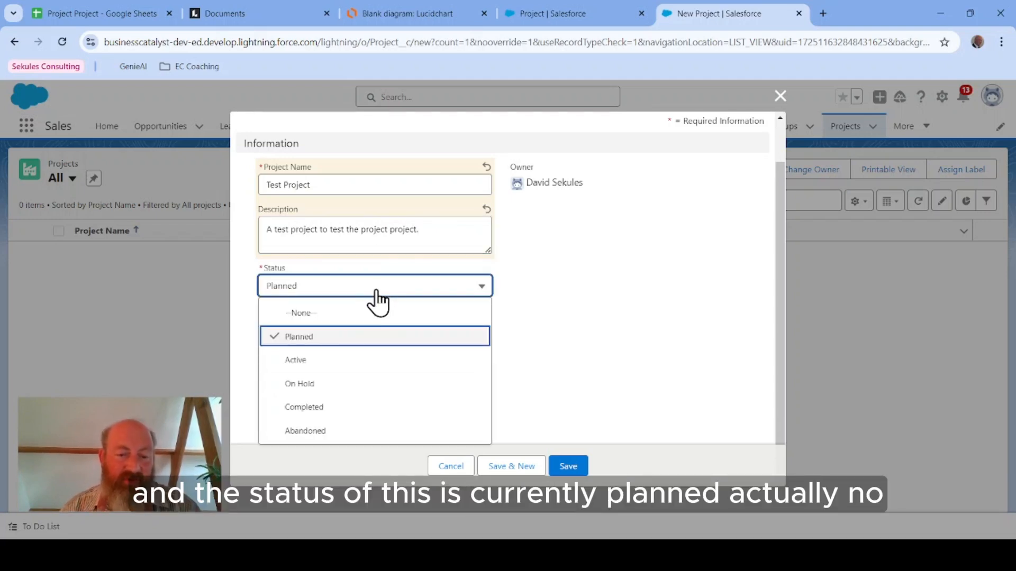
left_click(353, 362)
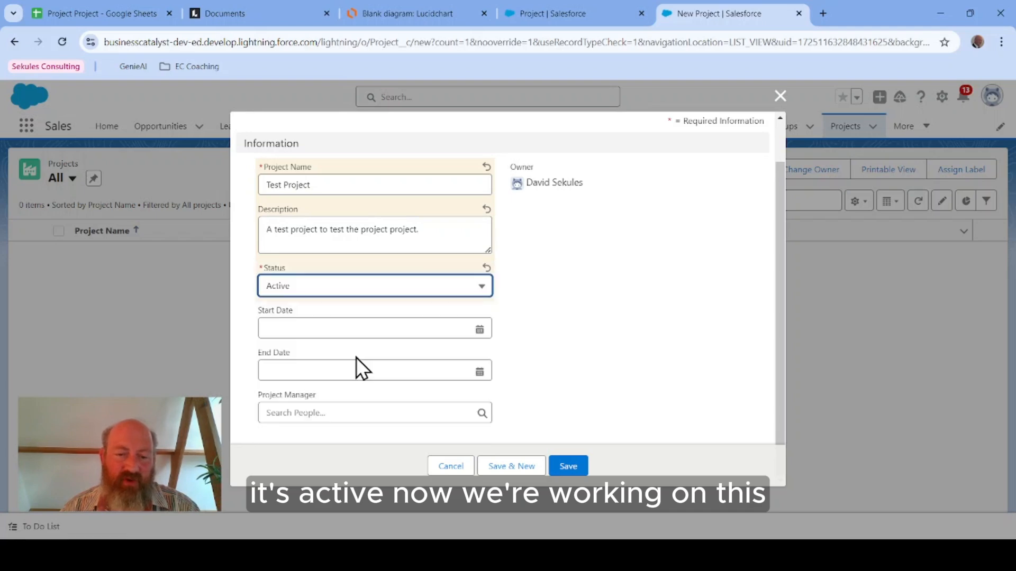
left_click(408, 329)
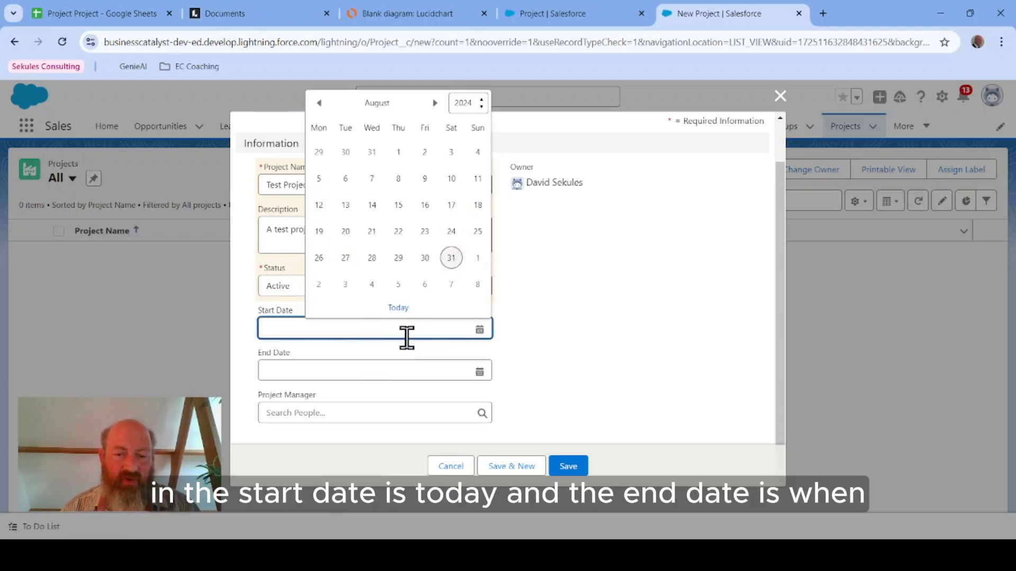
left_click(399, 307)
Step: Set the End Date to 07/09/2024, choose the current user as Project Manager, and save the record
left_click(357, 376)
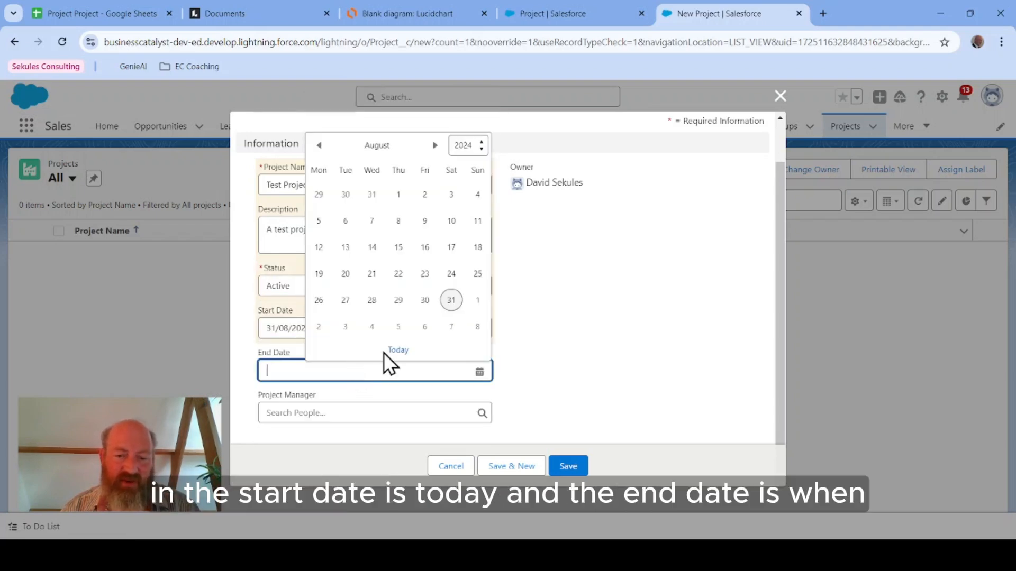
left_click(452, 335)
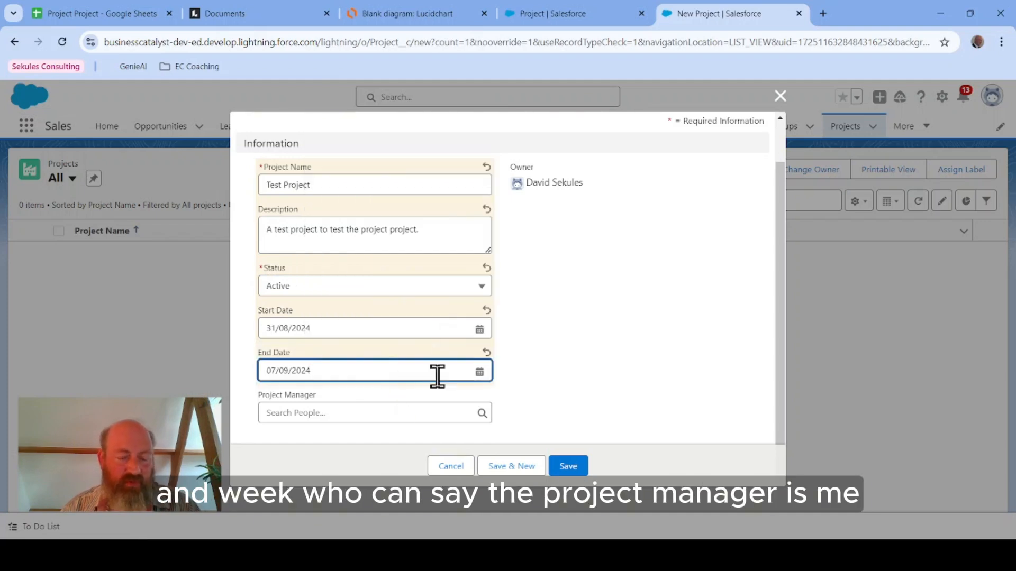
left_click(383, 414)
left_click(302, 468)
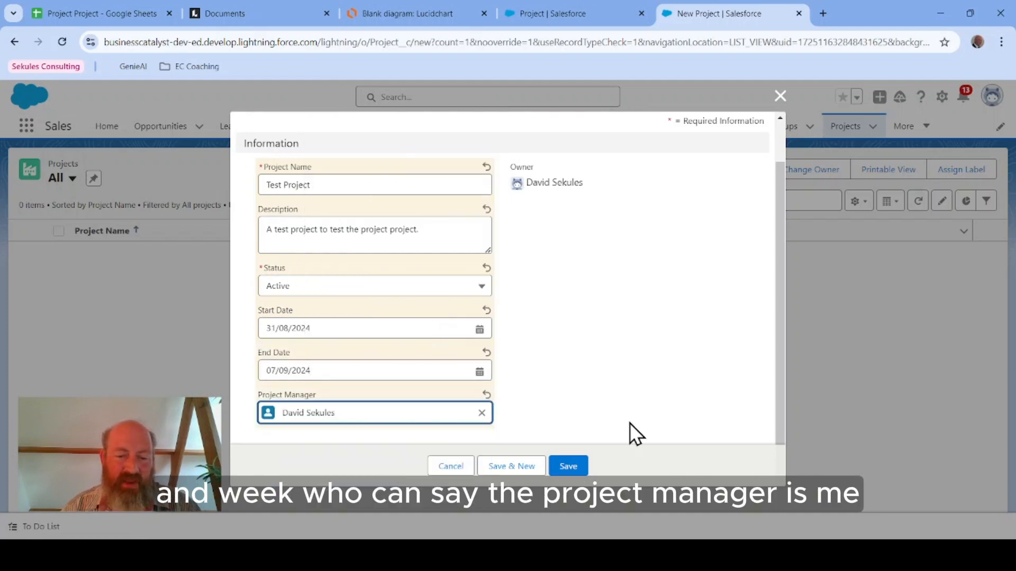
left_click(583, 470)
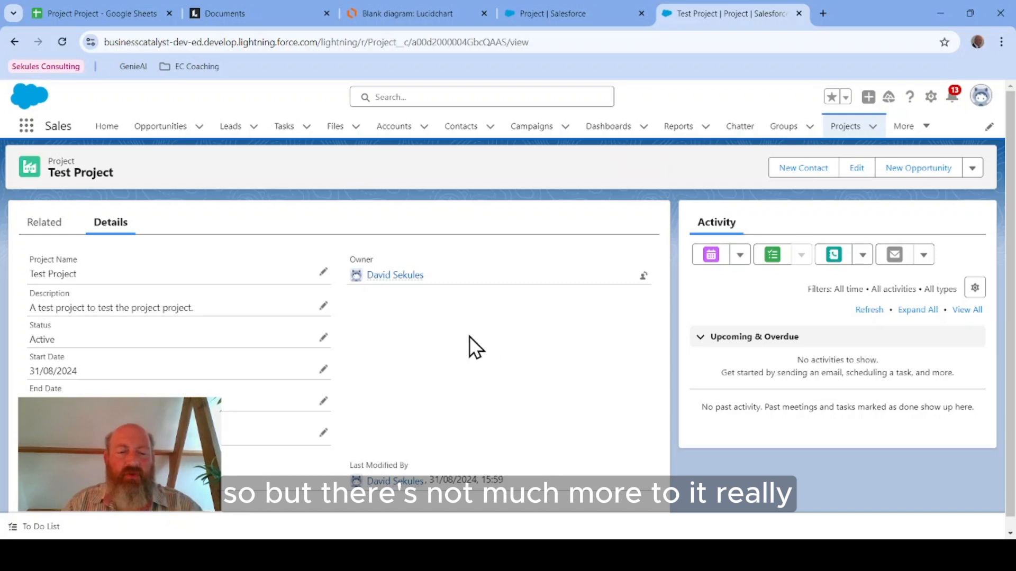
Step: Browse the saved Test Project record's Related and Details tabs
left_click(44, 224)
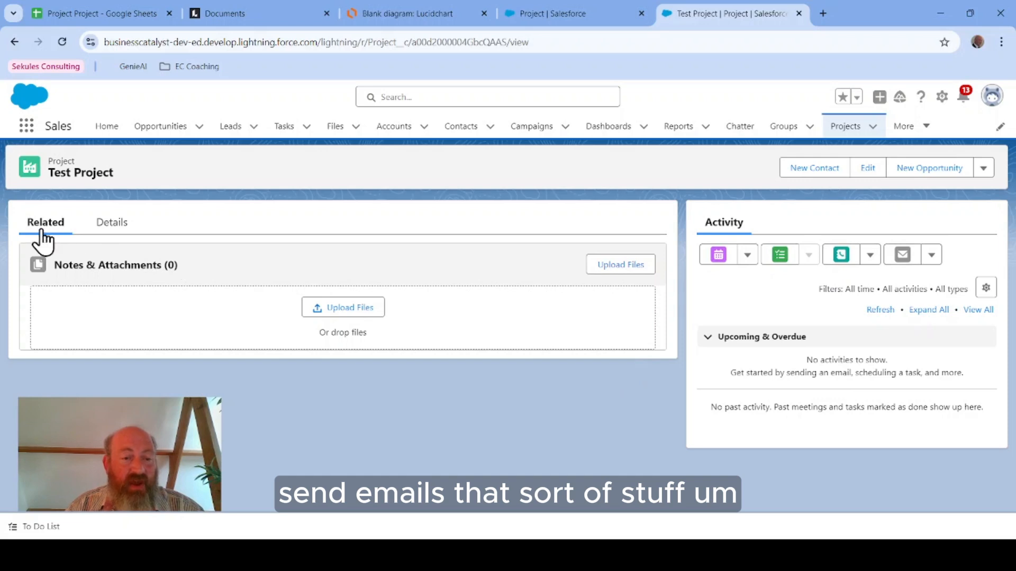
left_click(108, 228)
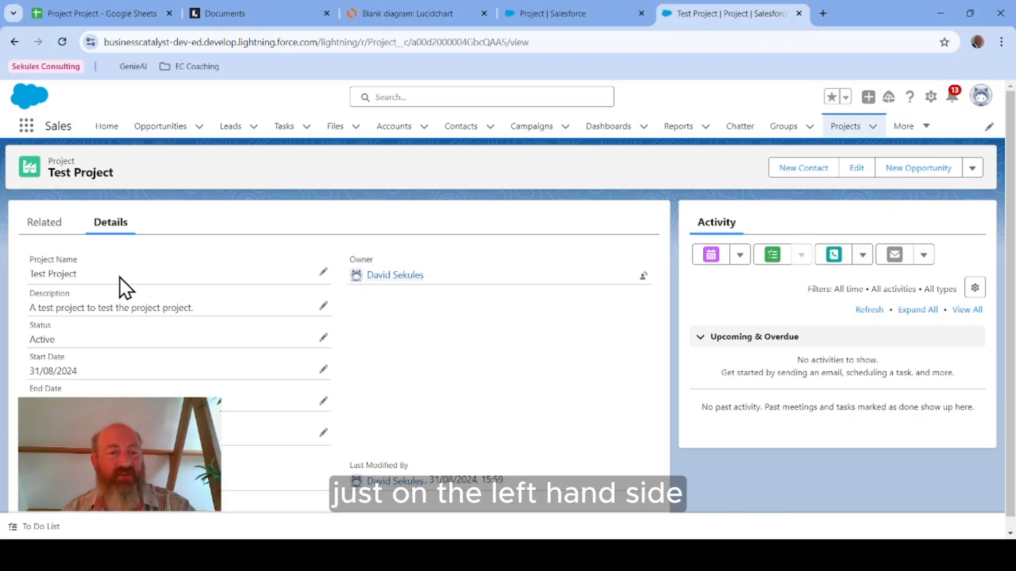
left_click(44, 223)
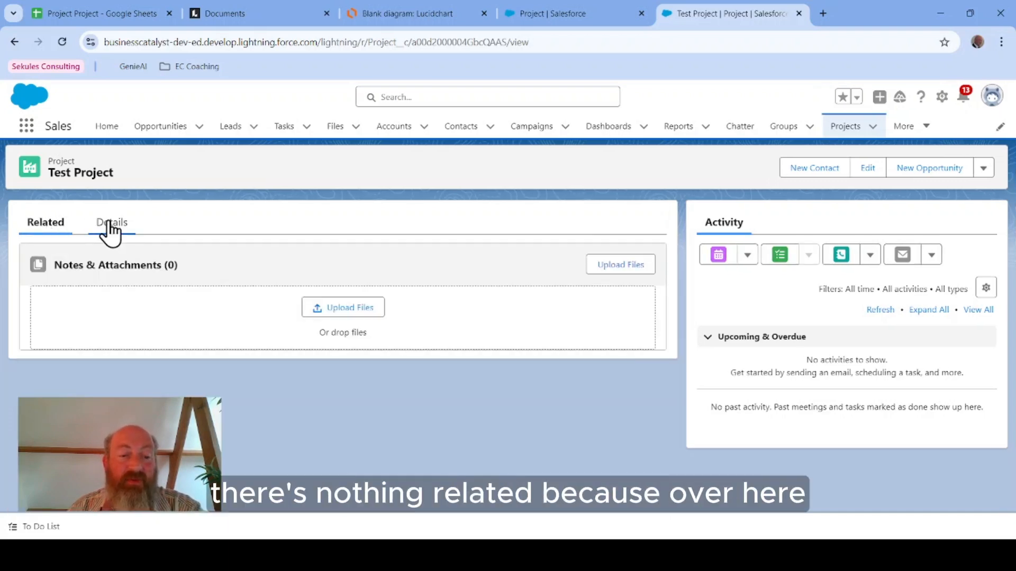
left_click(114, 225)
Step: After checking the Team Member entity in the ERD, start creating a new custom object in Object Manager
left_click(402, 13)
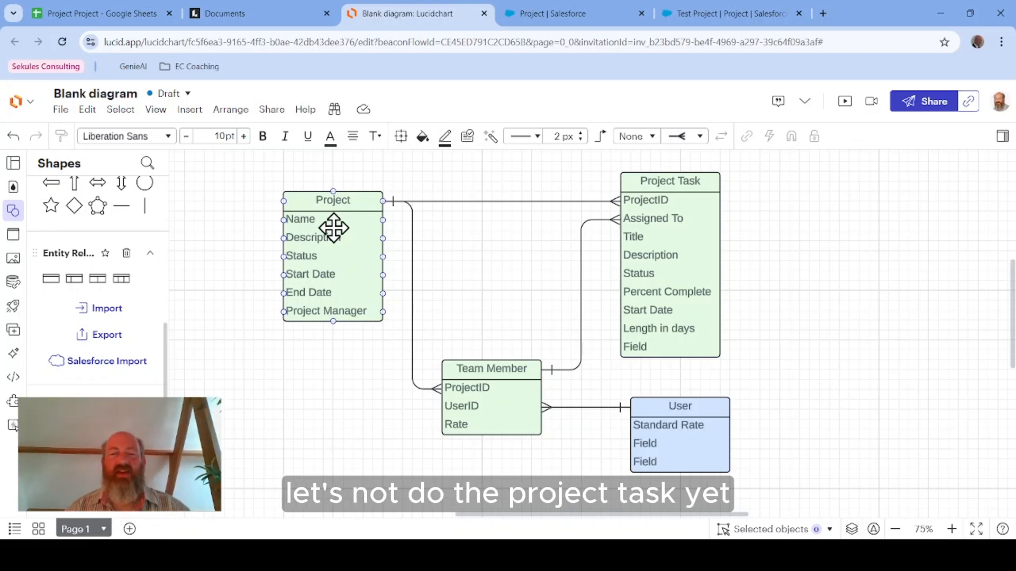
left_click(509, 380)
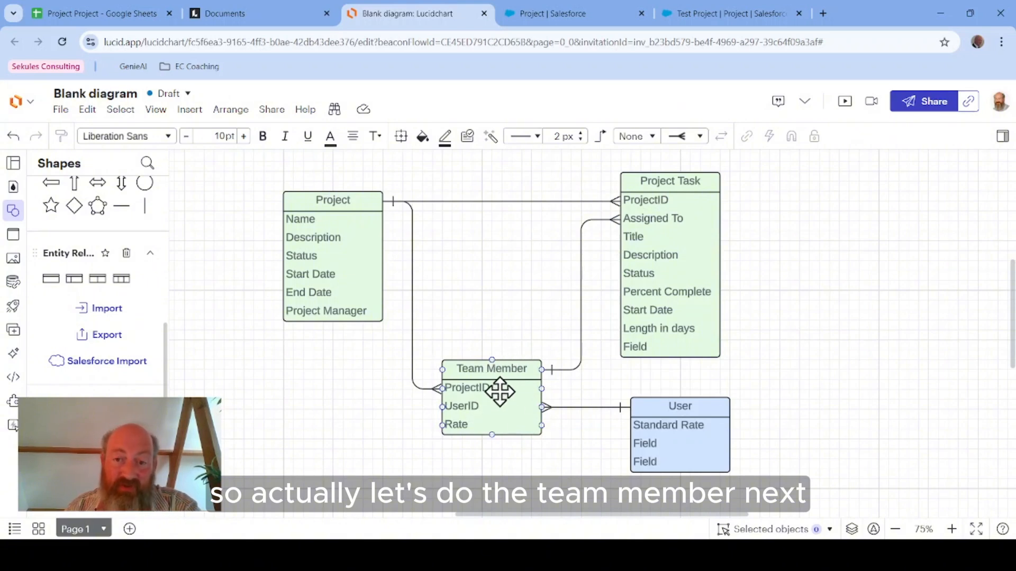
left_click(555, 12)
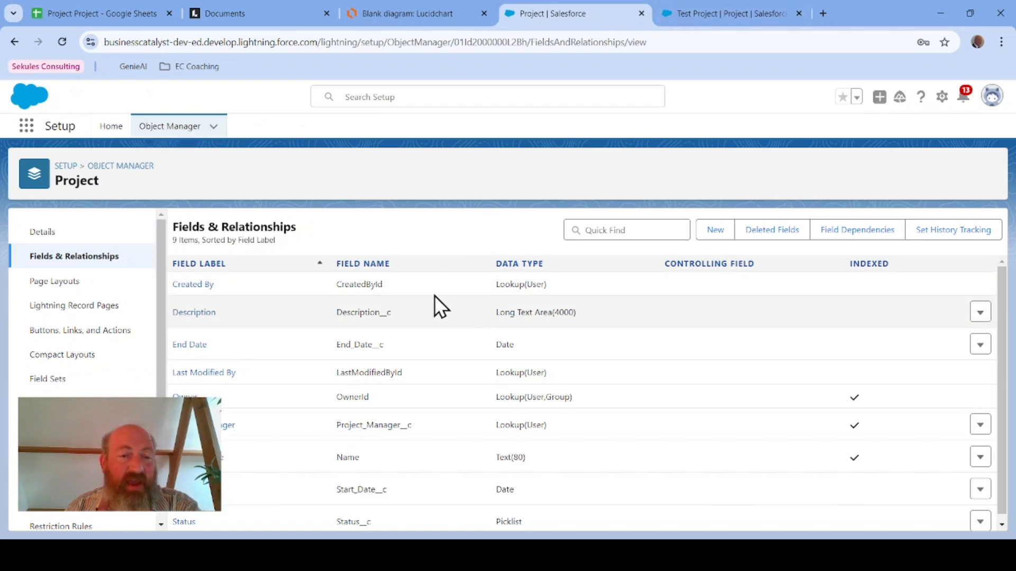
left_click(162, 128)
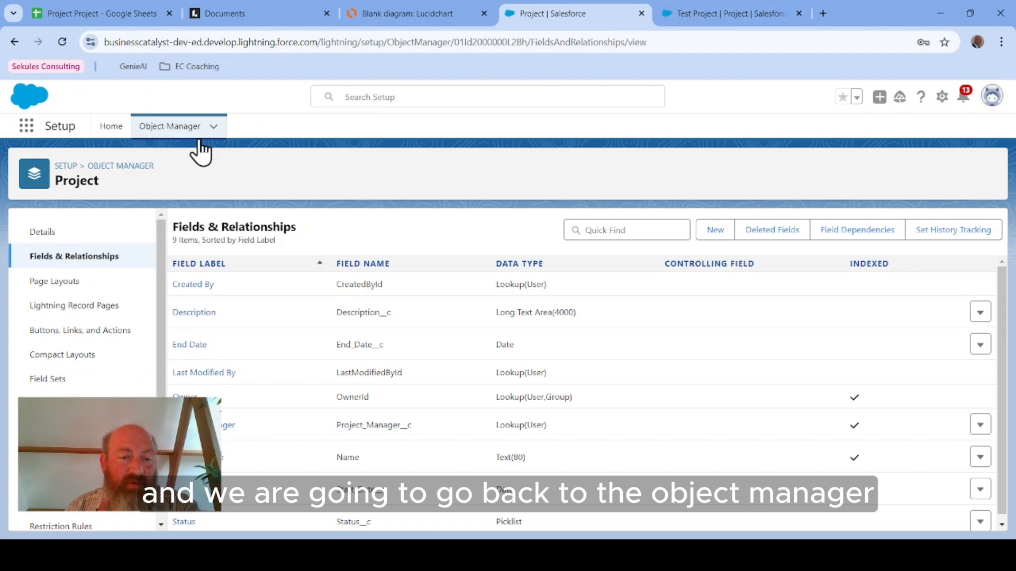
left_click(964, 170)
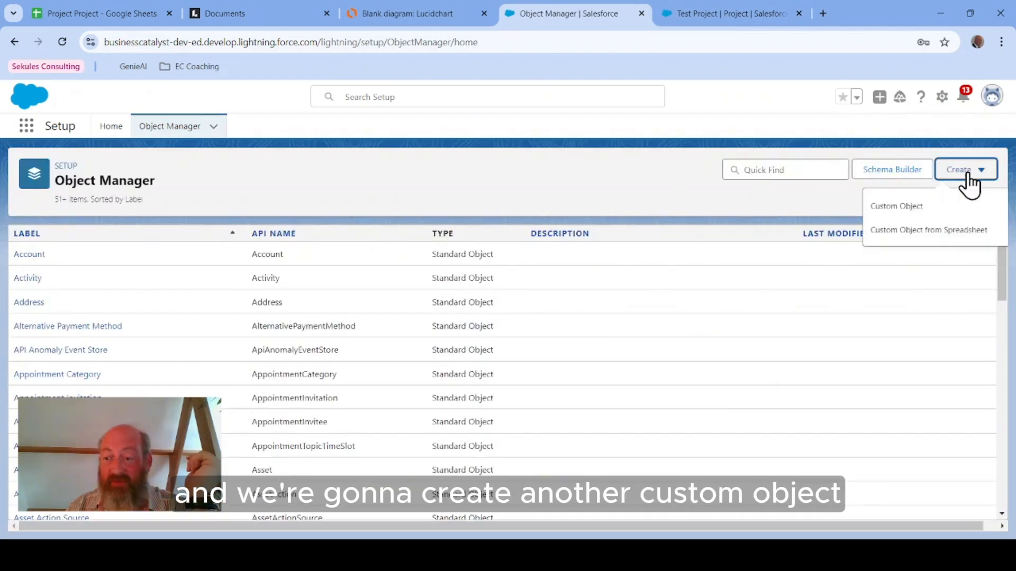
left_click(893, 210)
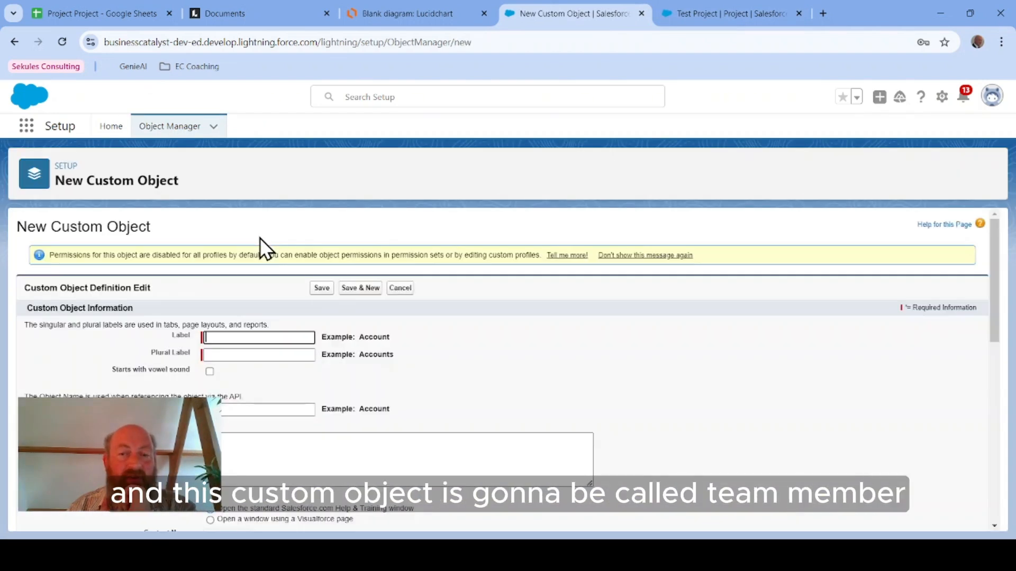
Step: After comparing with the ERD, set the new custom object's label to Team Member and its plural label to Team Members
left_click(402, 16)
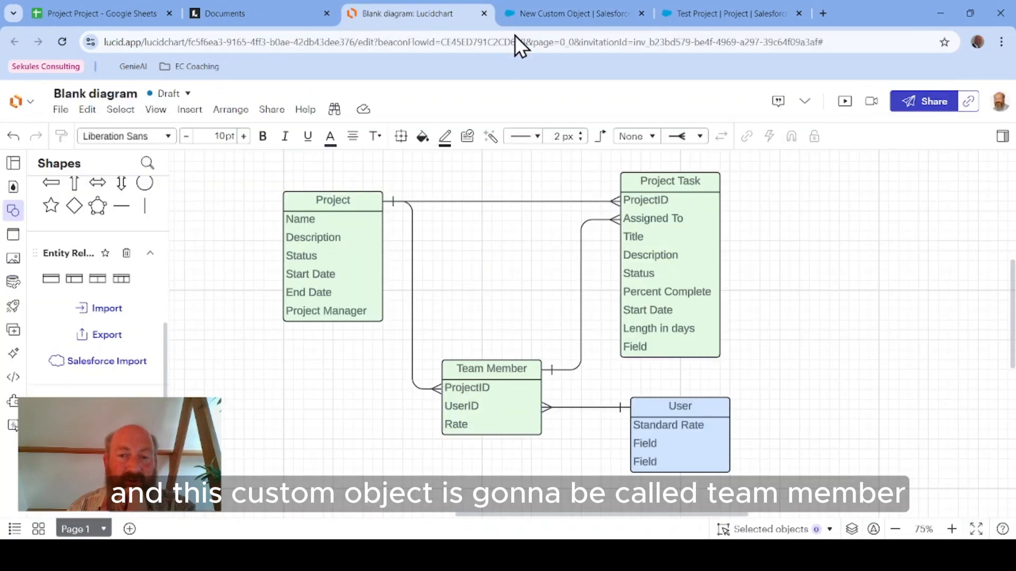
left_click(553, 10)
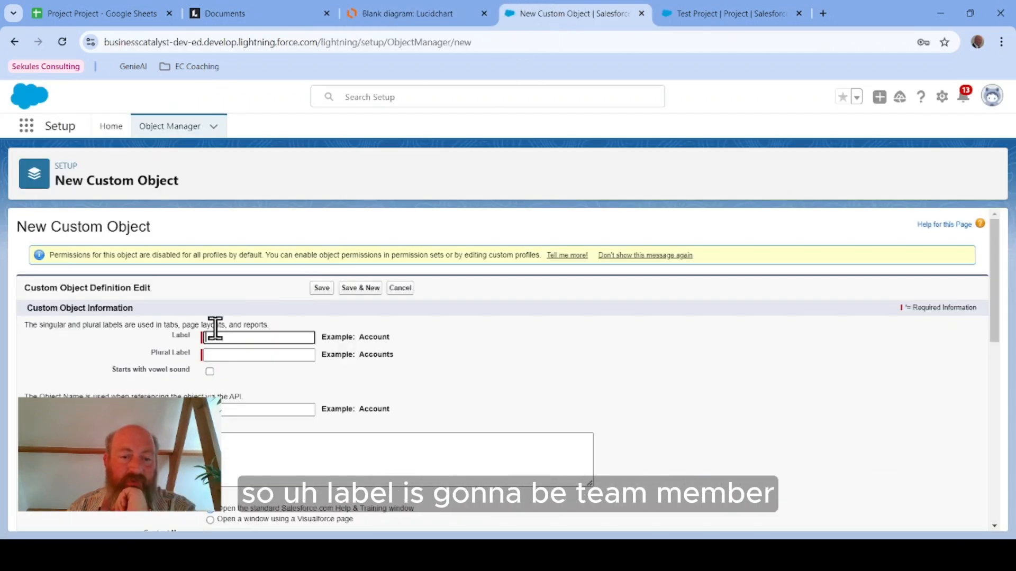
left_click(285, 336)
type("Team member")
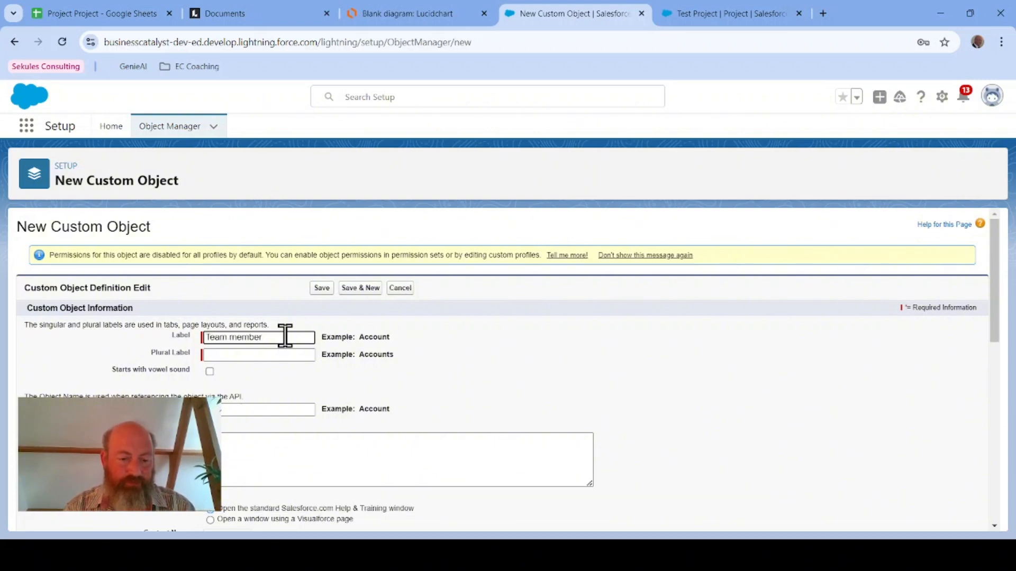
key("ctrl+Left")
key("shift+Right")
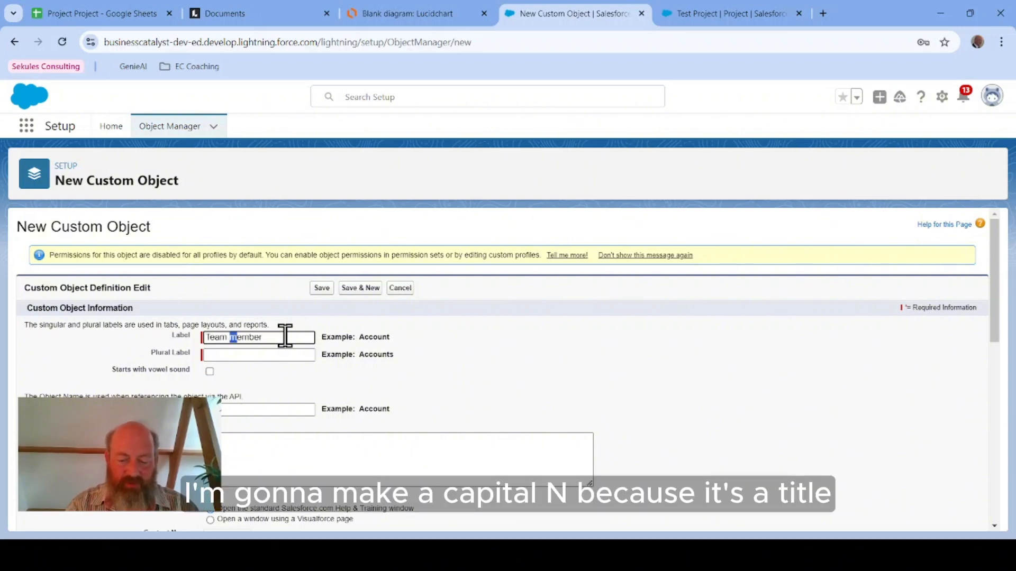
type("M")
key("Tab")
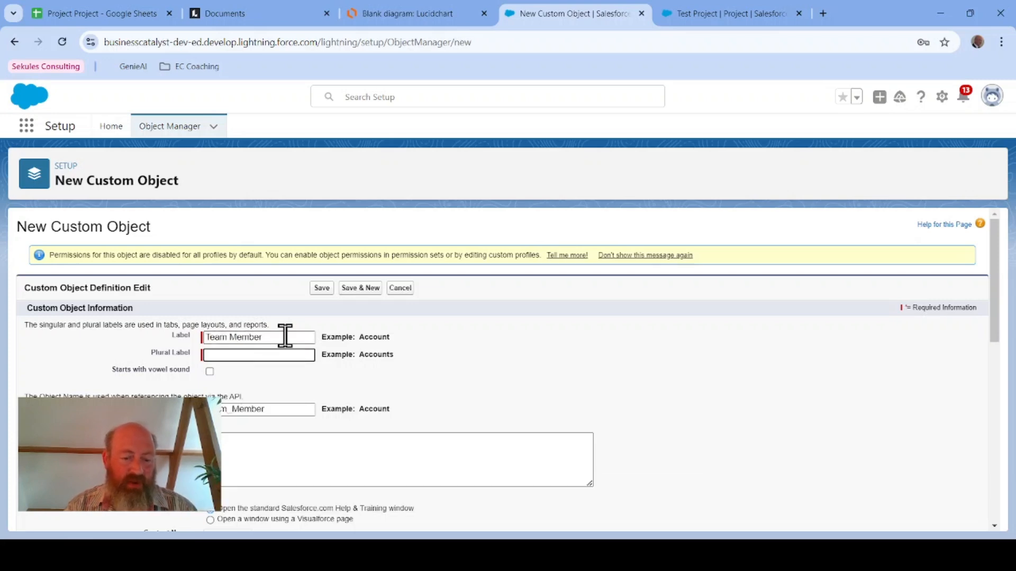
type("Team ")
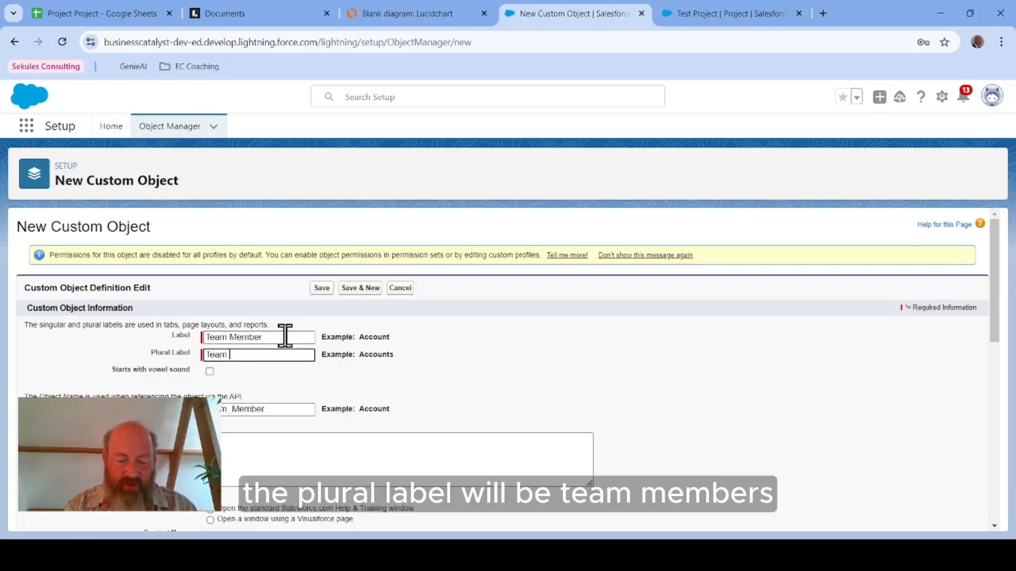
type("Members")
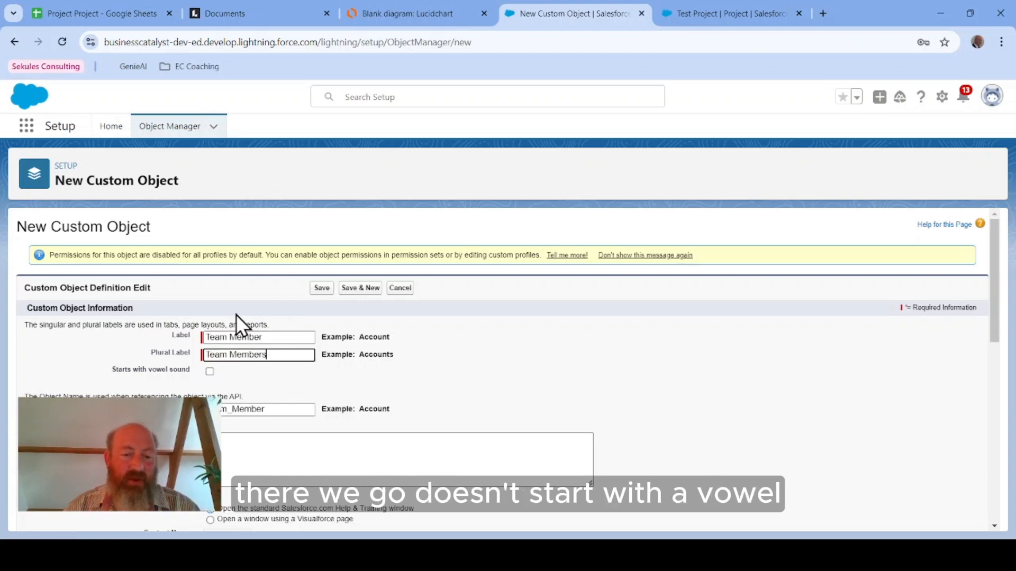
Step: Review the remaining object settings and save the Team Member custom object with its default options
scroll(395, 386, "down", 4)
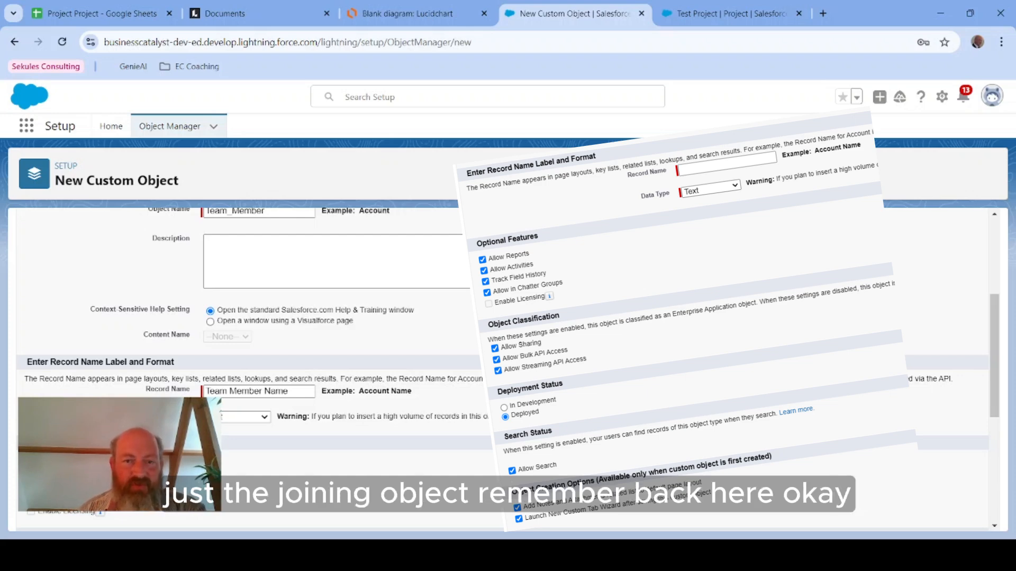
left_click(424, 15)
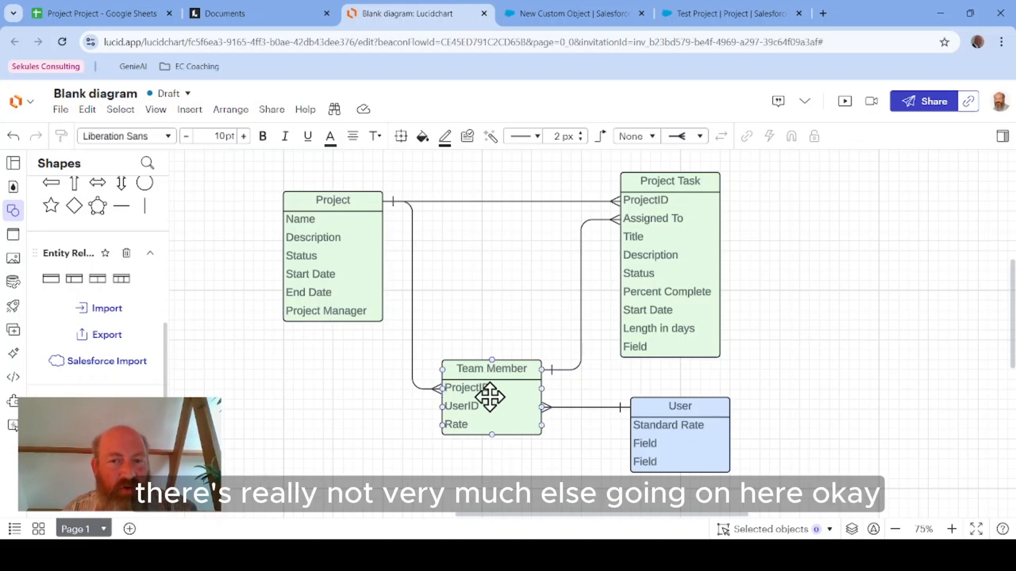
left_click(566, 12)
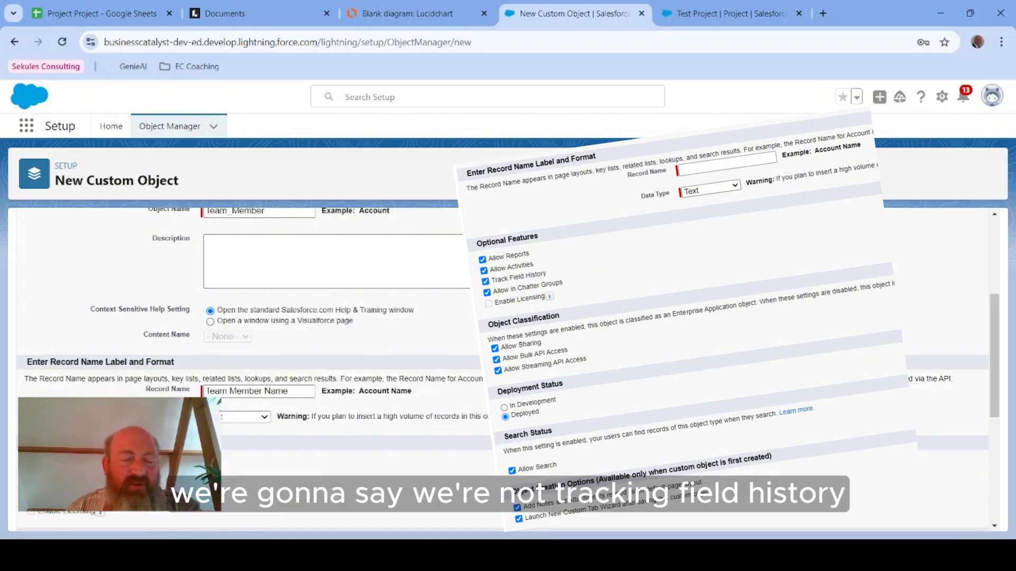
scroll(238, 476, "down", 3)
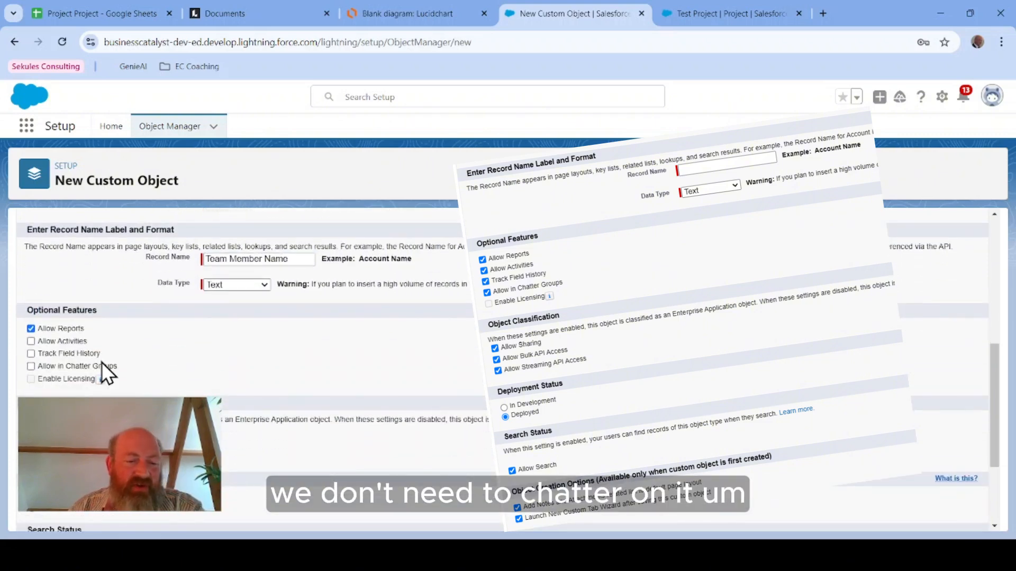
scroll(225, 449, "down", 3)
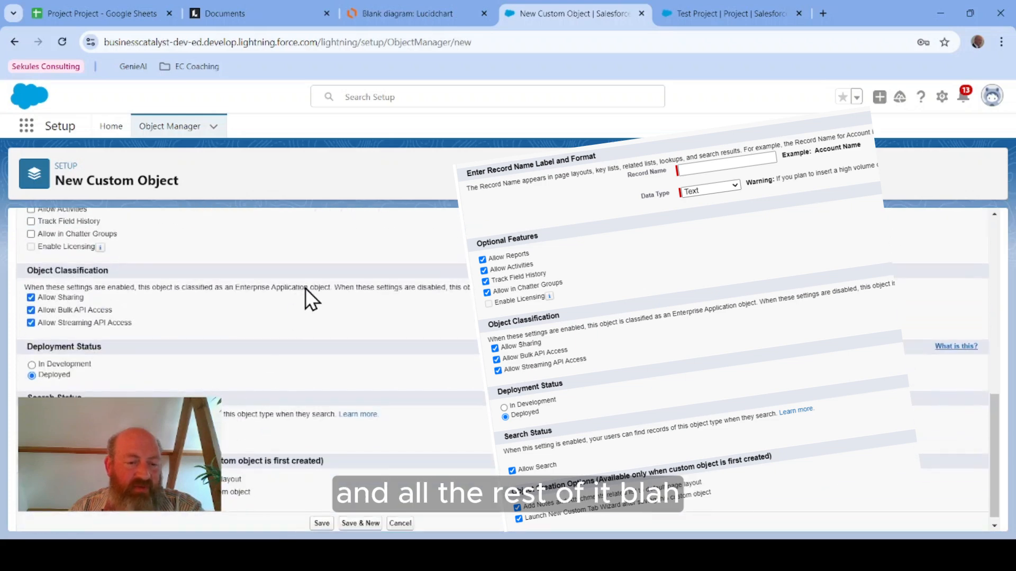
scroll(238, 423, "down", 1)
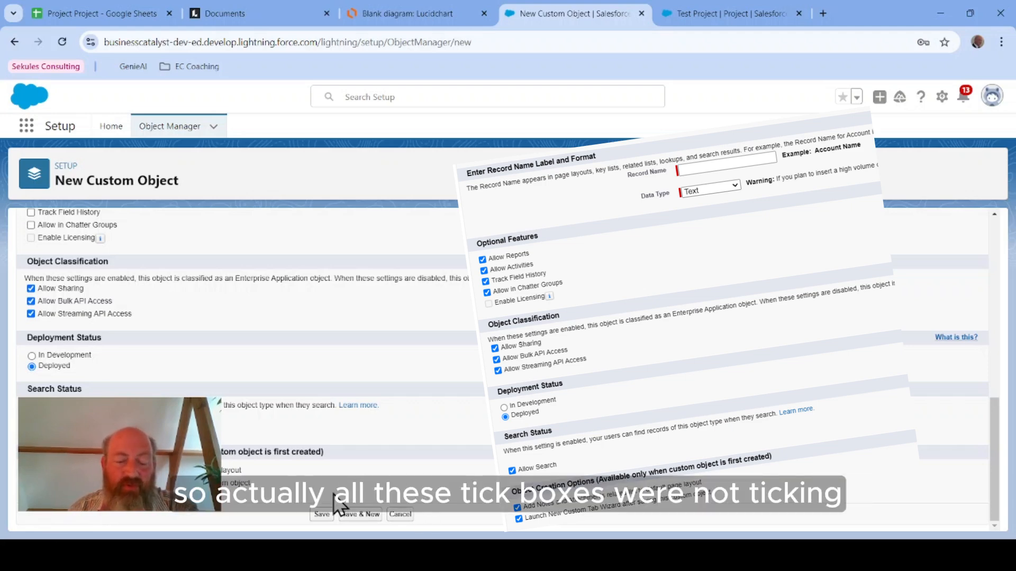
left_click(322, 514)
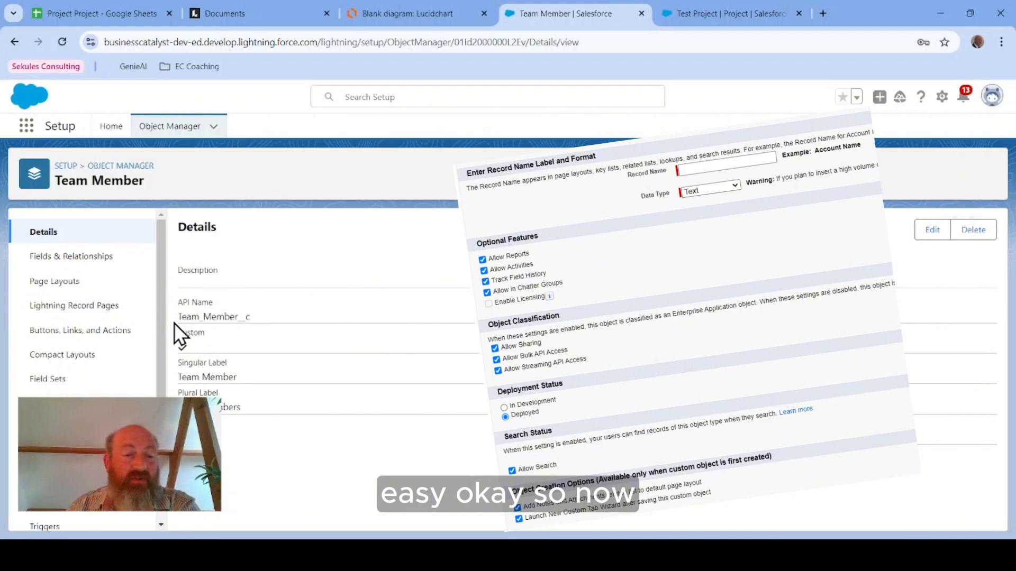
Step: Add a Role field to the Team Member entity in the Lucidchart ERD
left_click(394, 12)
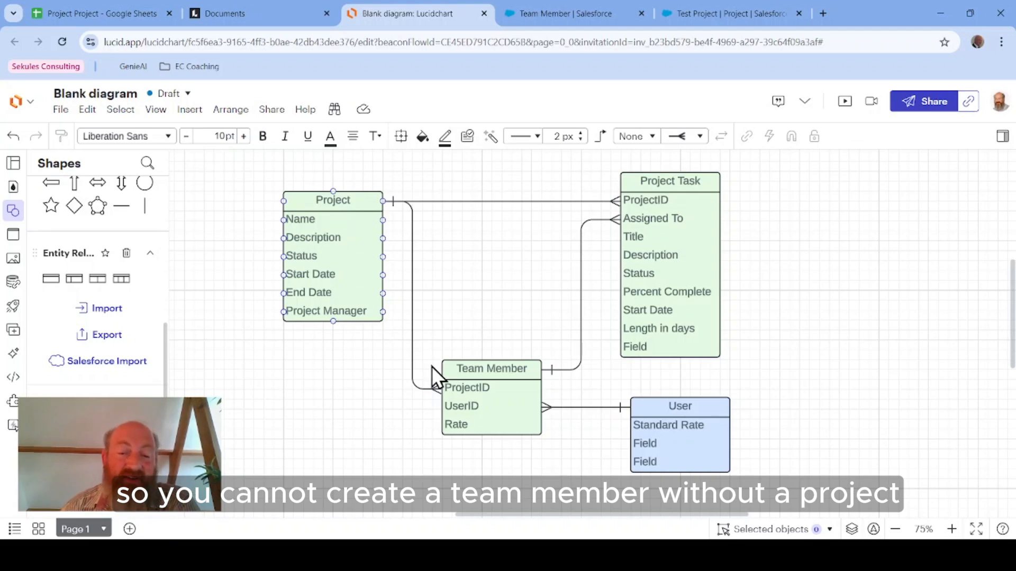
left_click(382, 408)
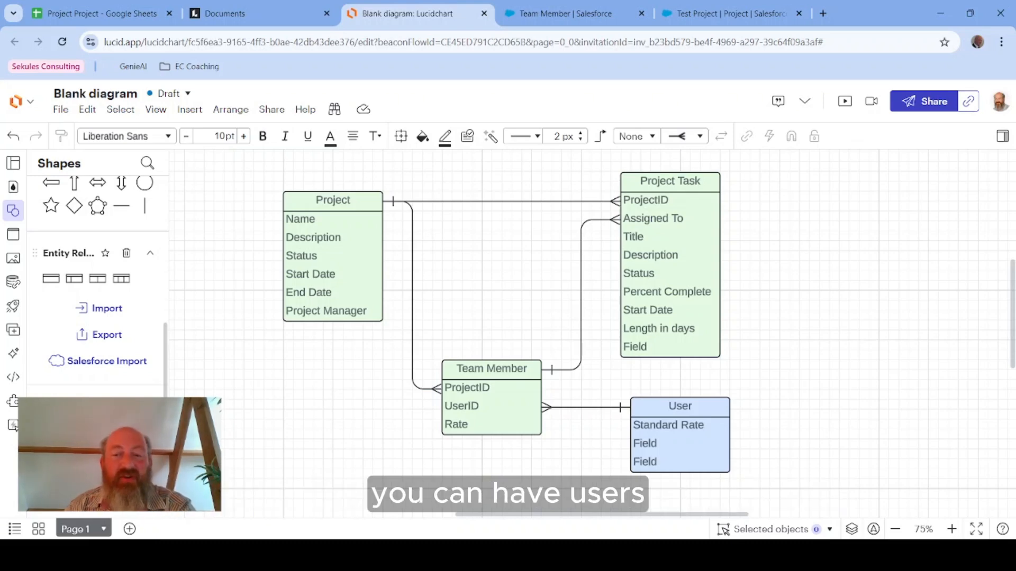
left_click(658, 421)
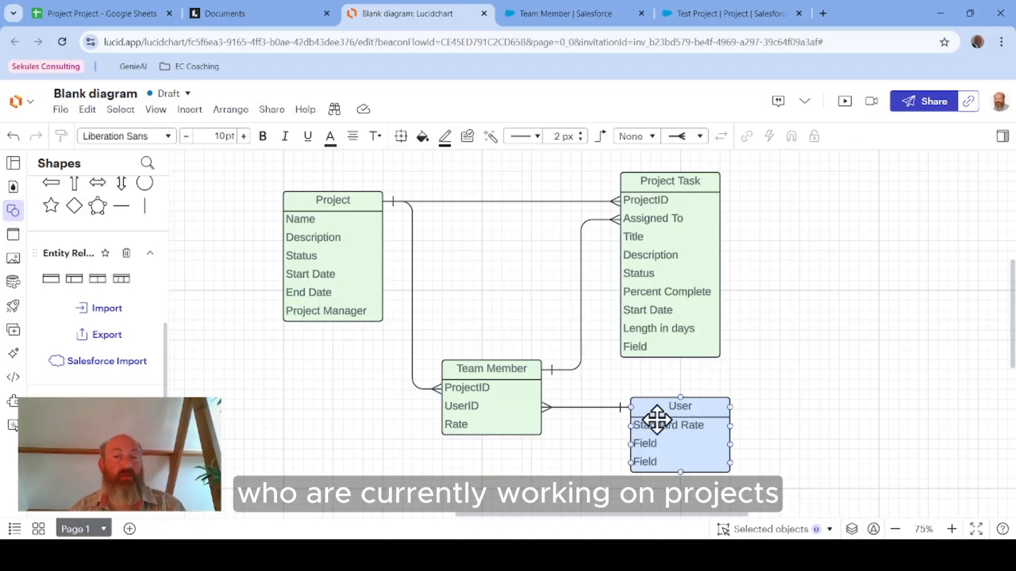
left_click(551, 424)
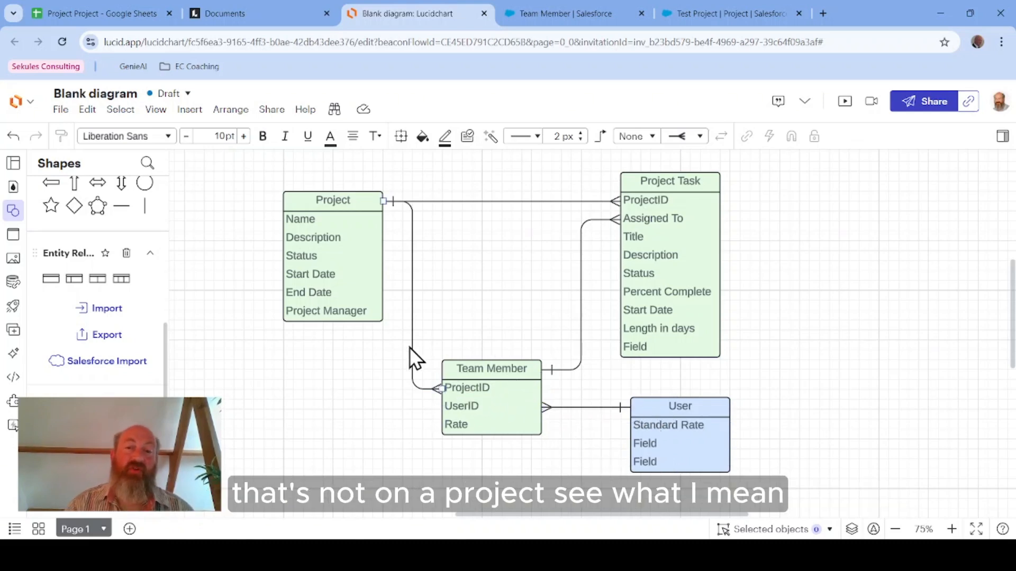
left_click(493, 405)
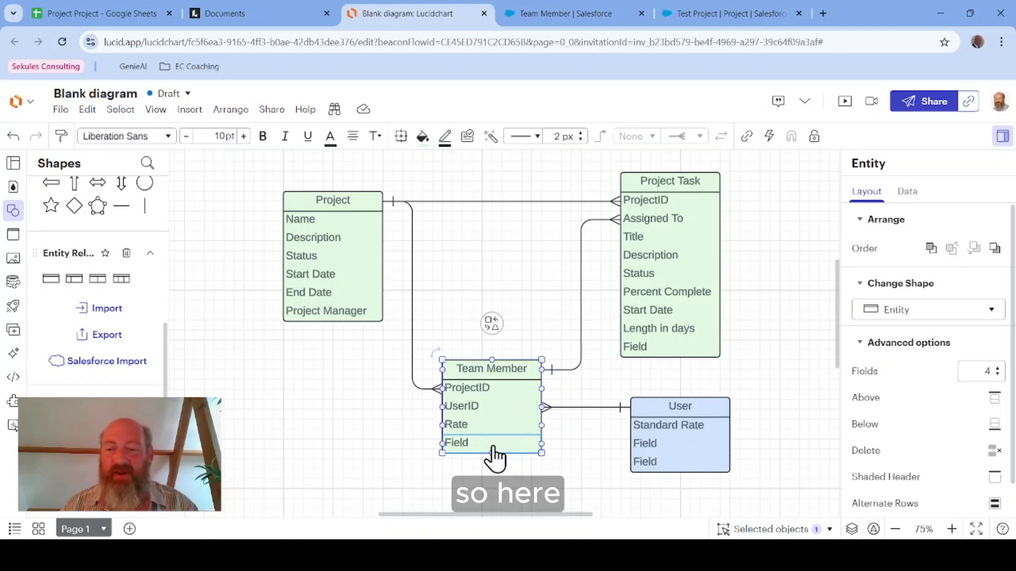
type("Role")
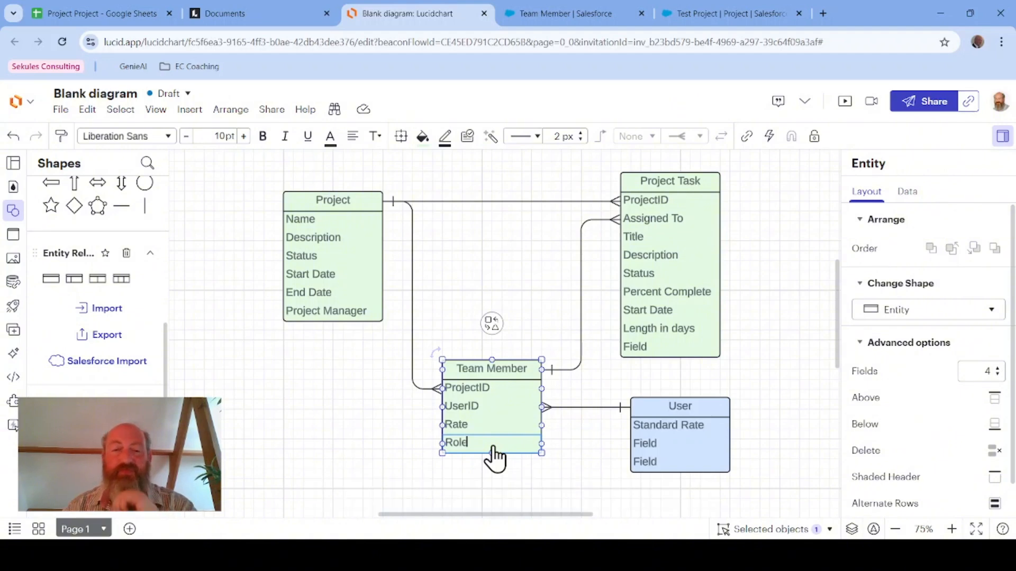
left_click(551, 296)
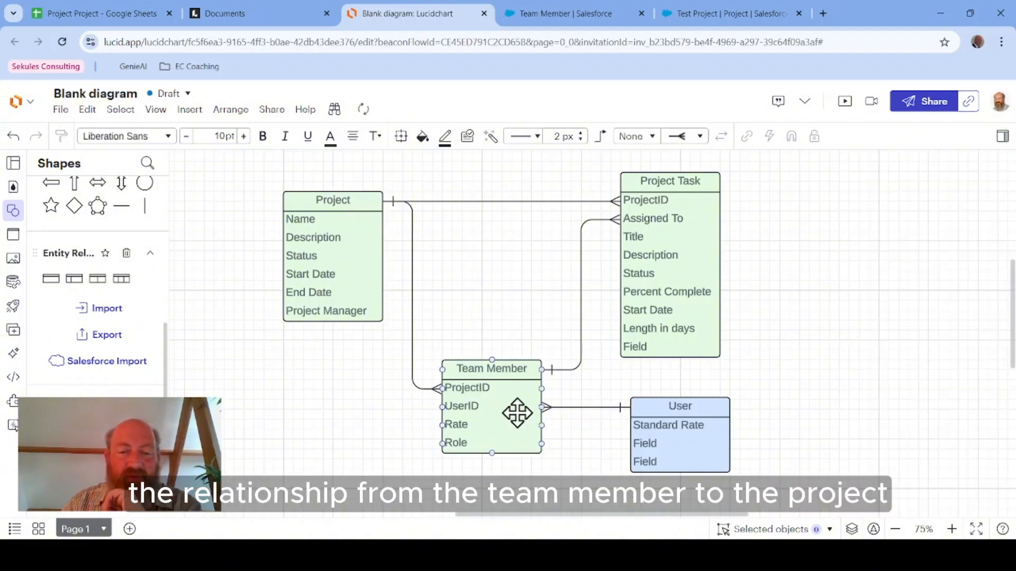
left_click(356, 254)
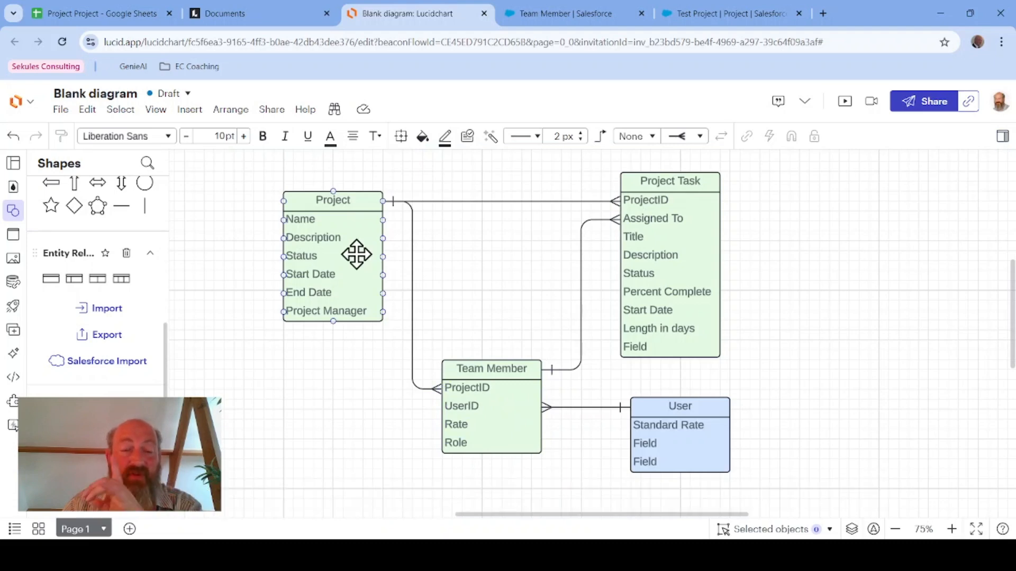
left_click(476, 423)
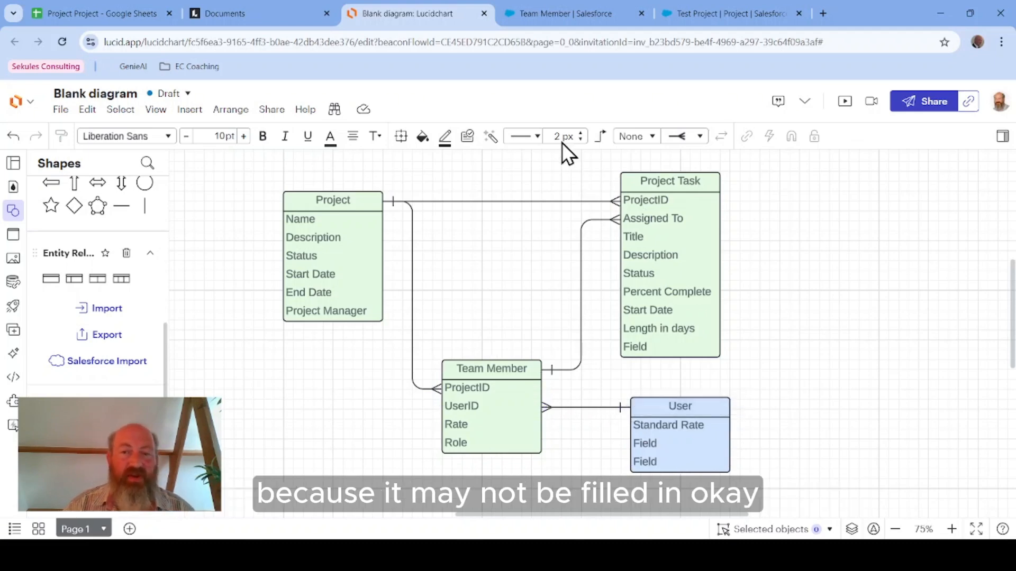
Step: Start a new Master-Detail relationship field on the Team Member object related to Project
left_click(564, 14)
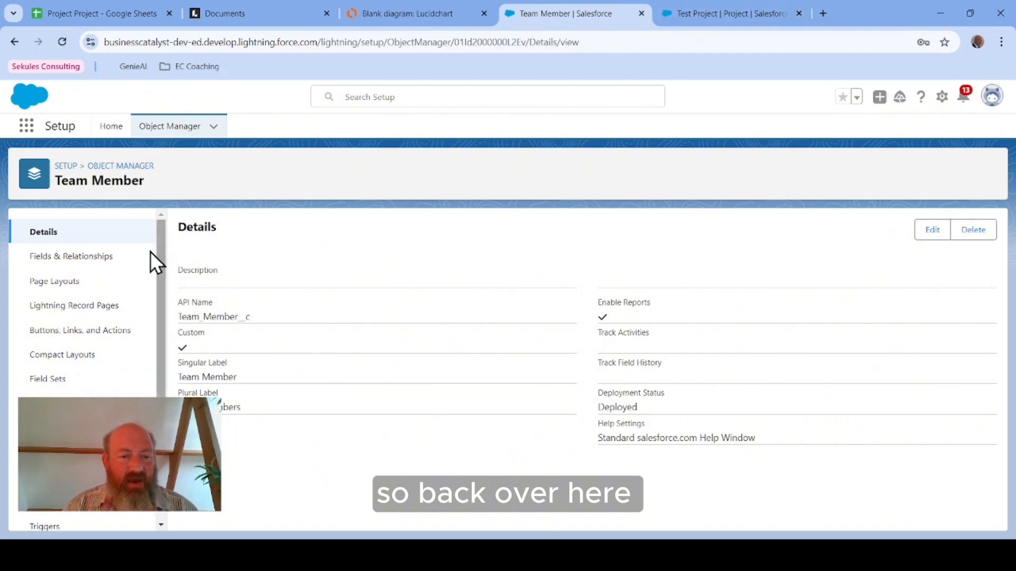
left_click(111, 257)
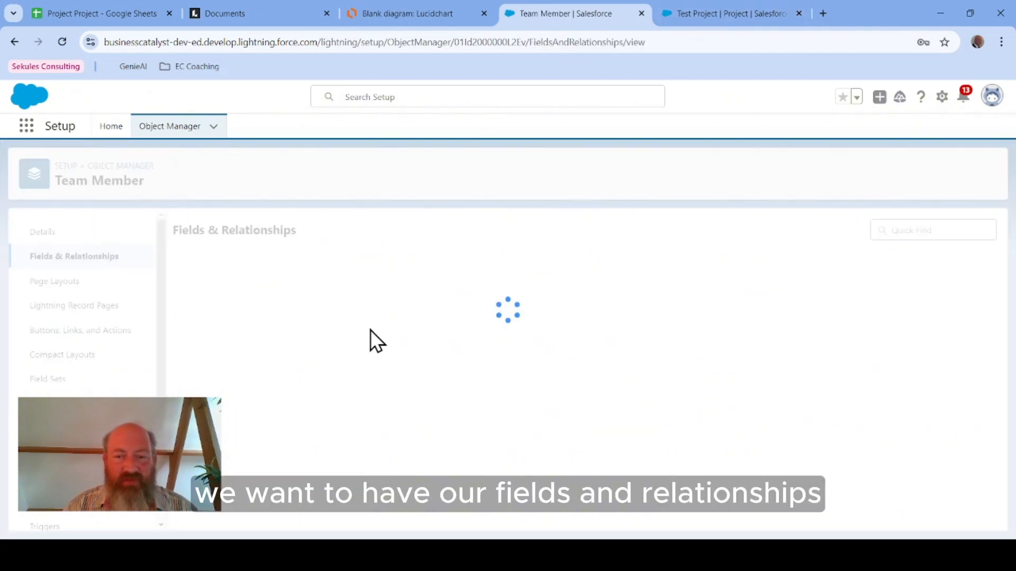
left_click(712, 232)
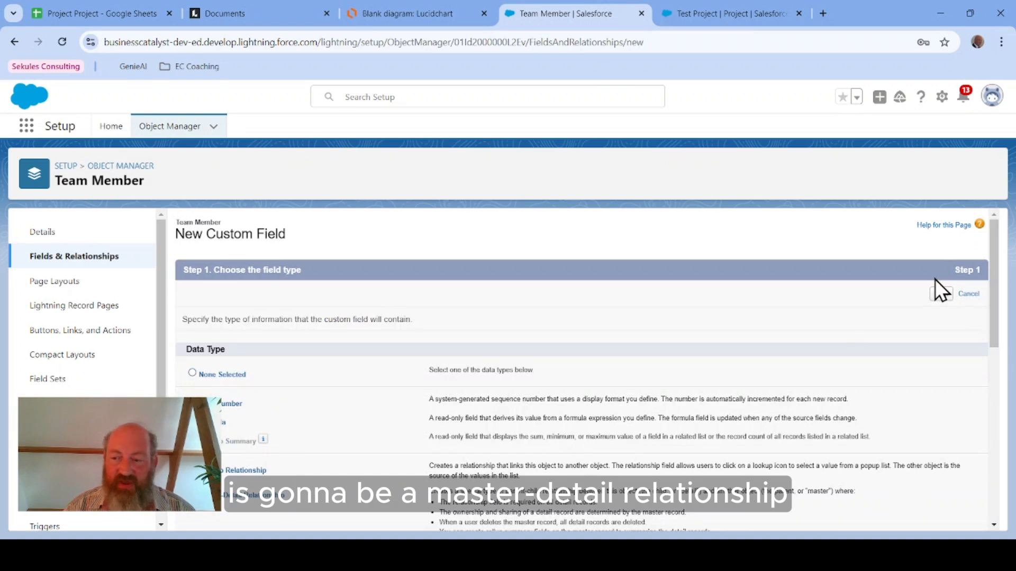
left_click(940, 294)
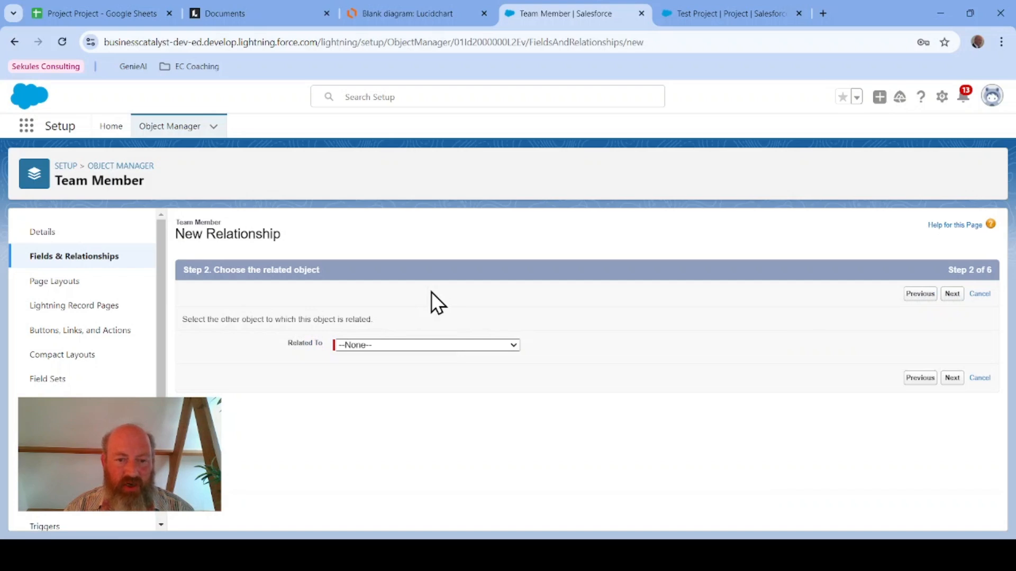
key("p")
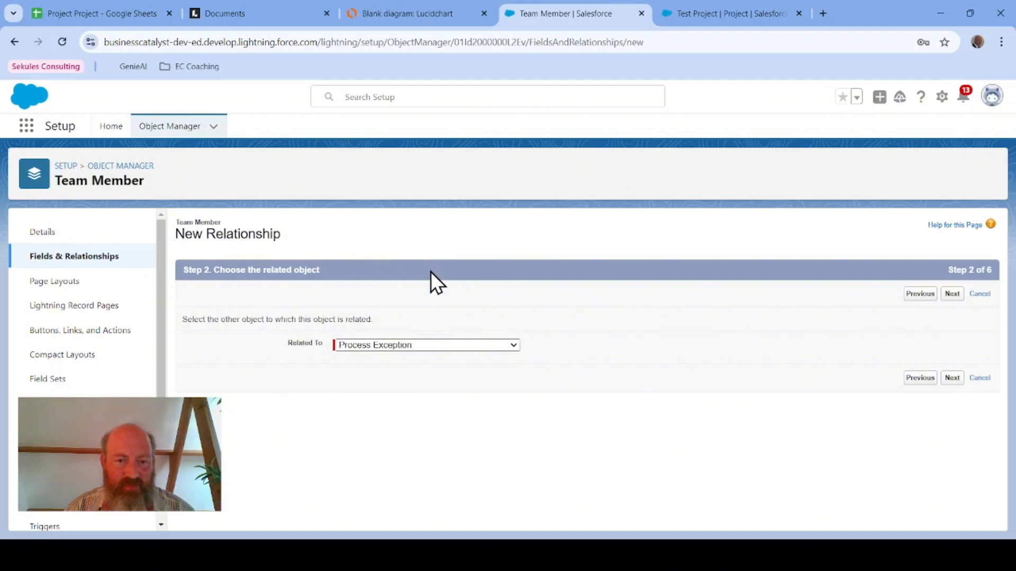
key("p")
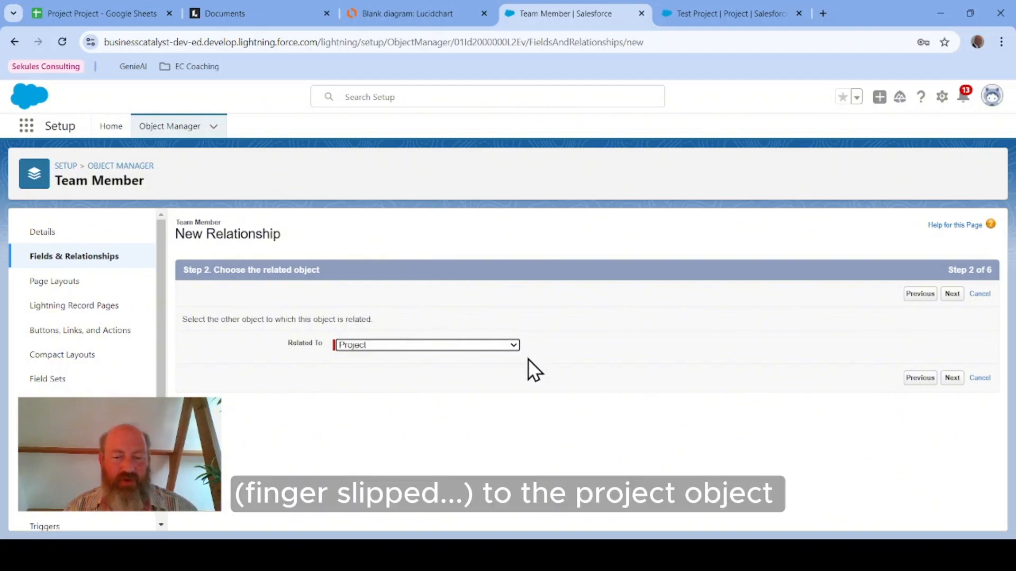
left_click(951, 294)
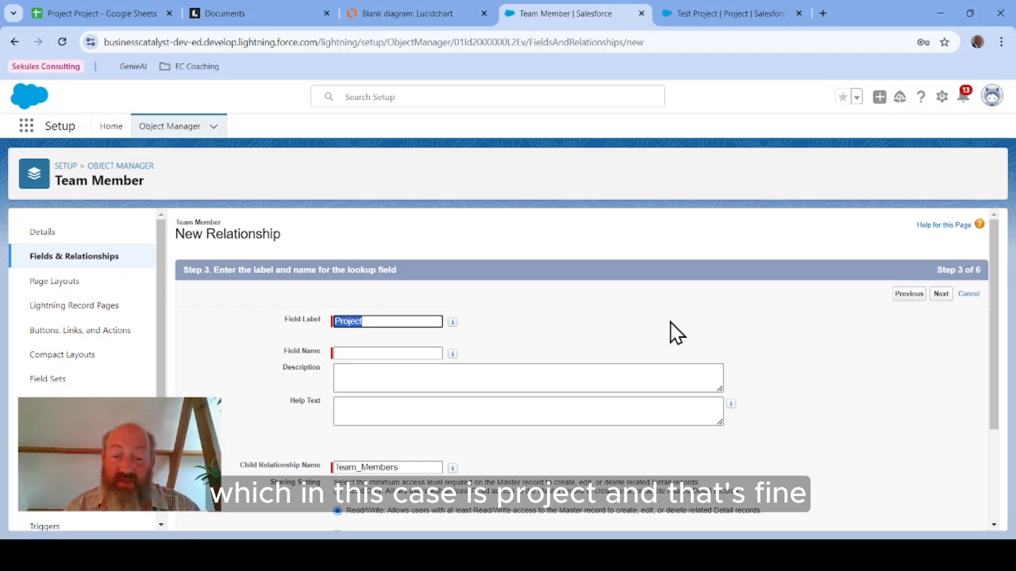
Step: Keep the field label and name Project, set the sharing setting to Read Only, allow reparenting, and continue to field-level security
key("Tab")
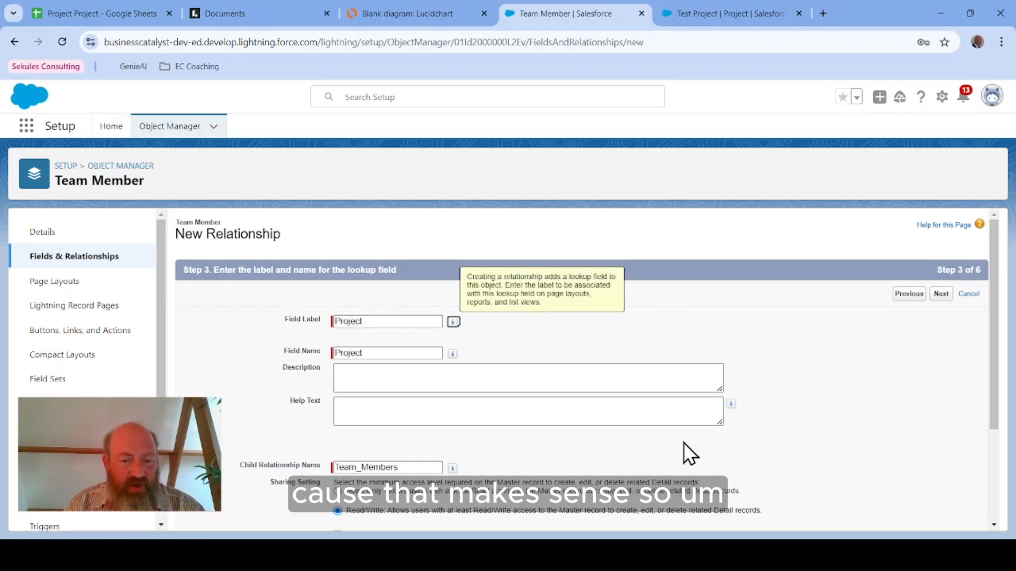
scroll(862, 385, "down", 1)
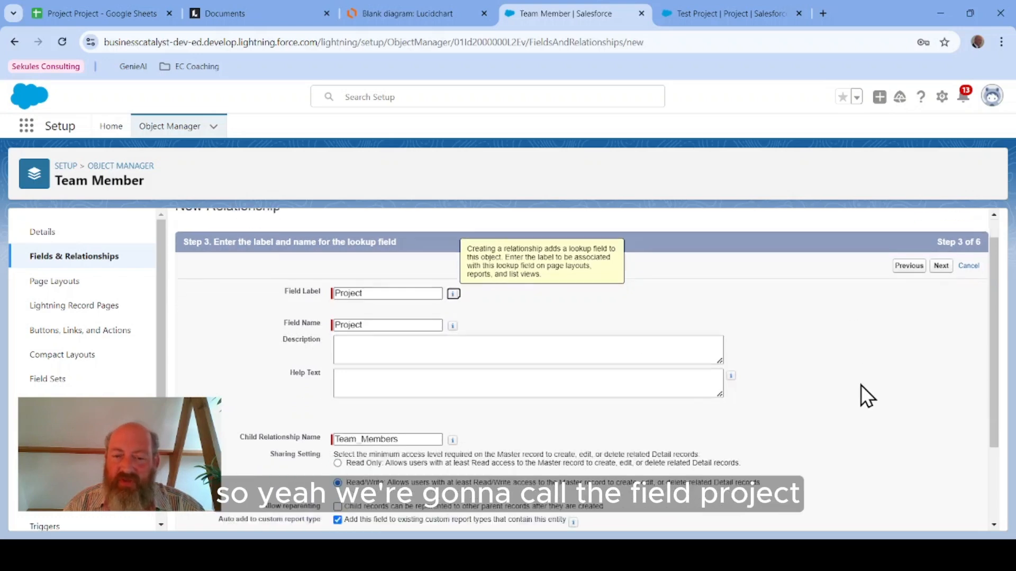
scroll(861, 385, "down", 4)
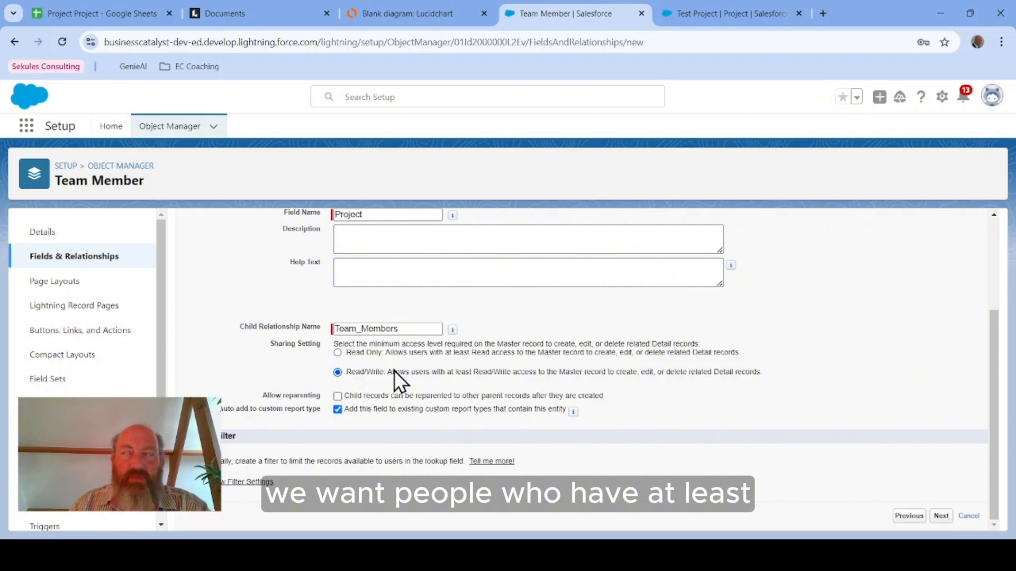
left_click(338, 353)
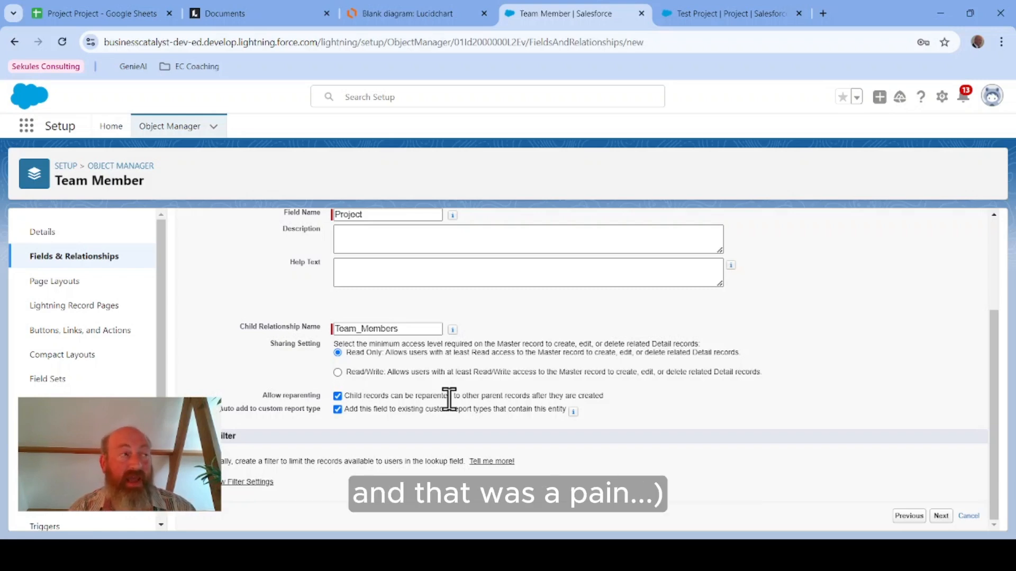
left_click(941, 516)
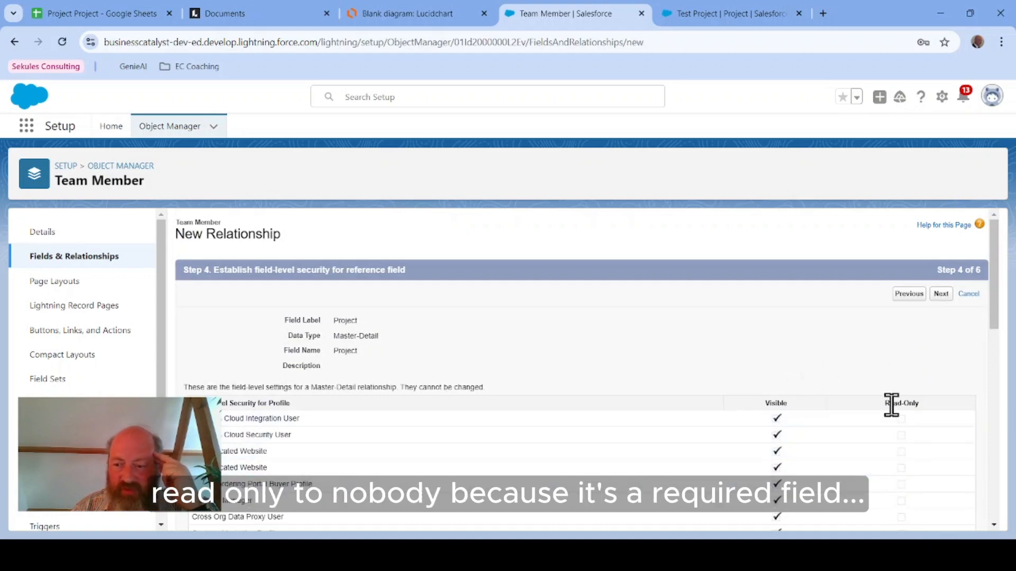
Step: Accept the page layout and Team Members related list defaults and save the Project Master-Detail field, starting another new field
left_click(941, 296)
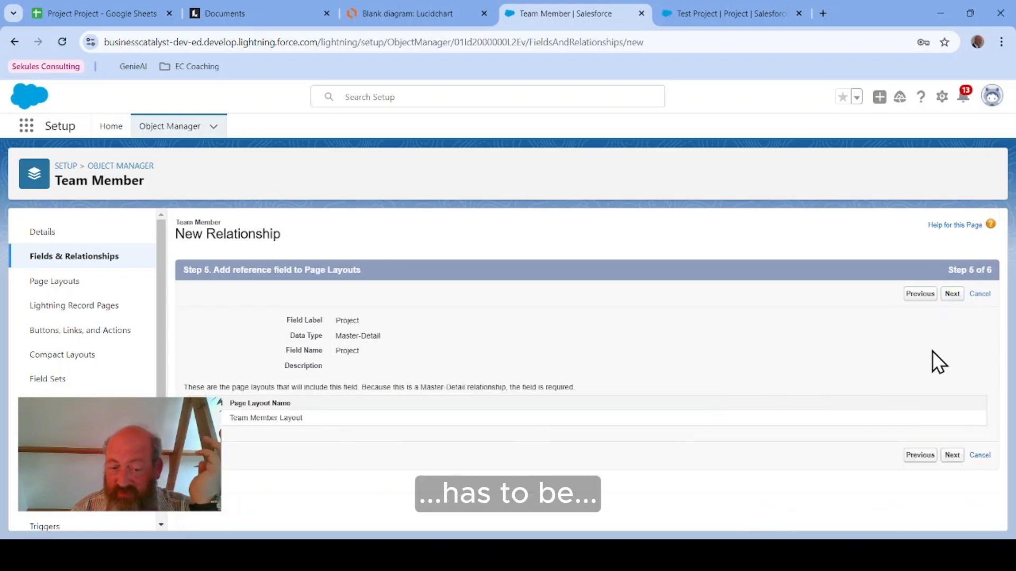
left_click(952, 295)
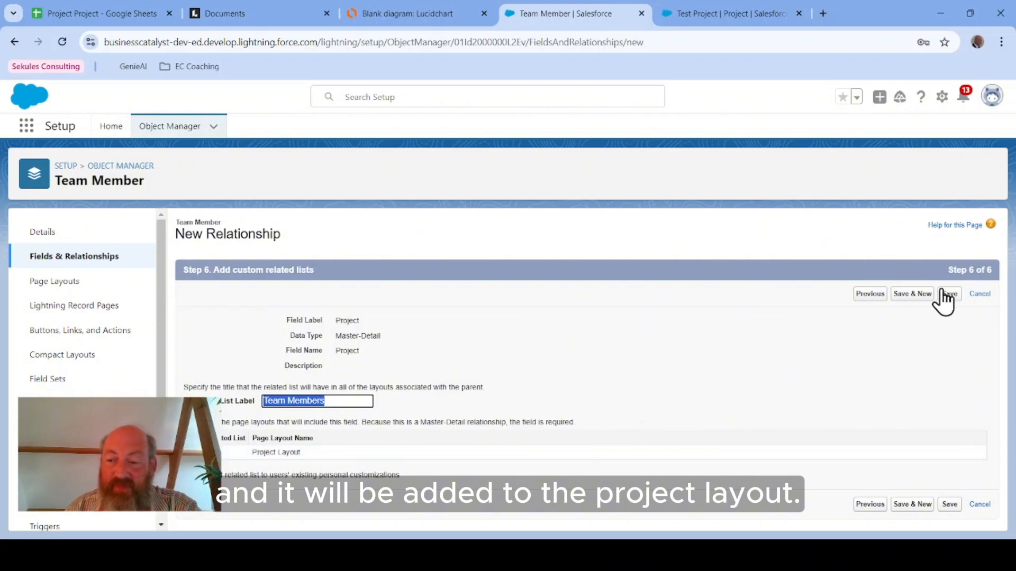
left_click(912, 297)
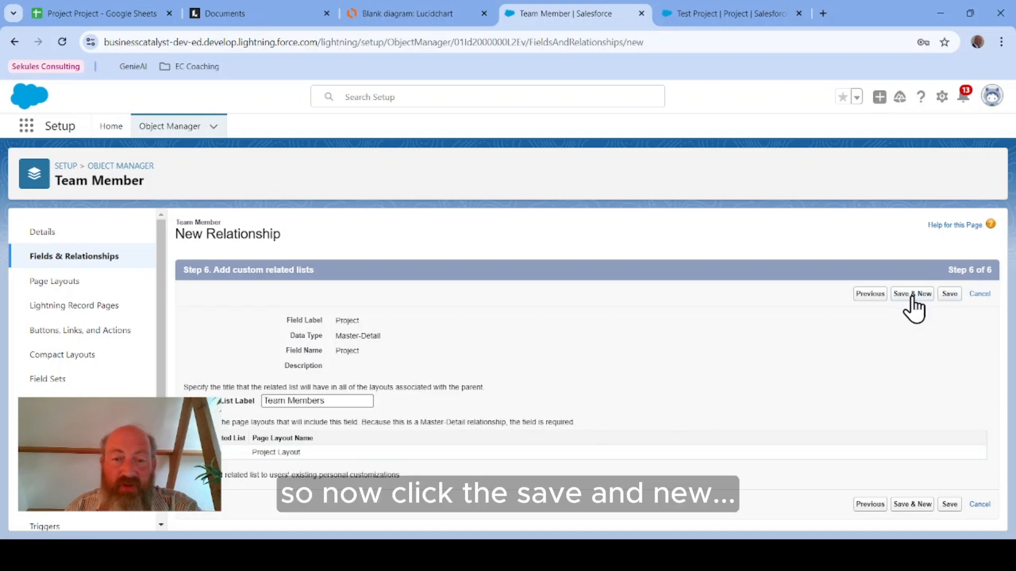
Step: Check the ERD's Team Member–User link and start a Lookup Relationship field on Team Member related to the User object
left_click(391, 16)
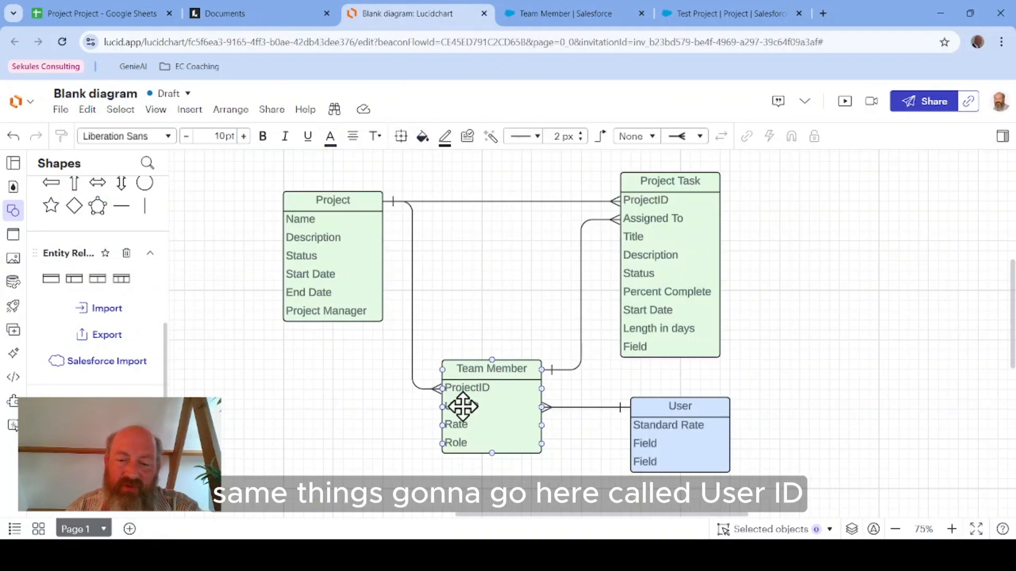
left_click(548, 17)
scroll(281, 426, "down", 4)
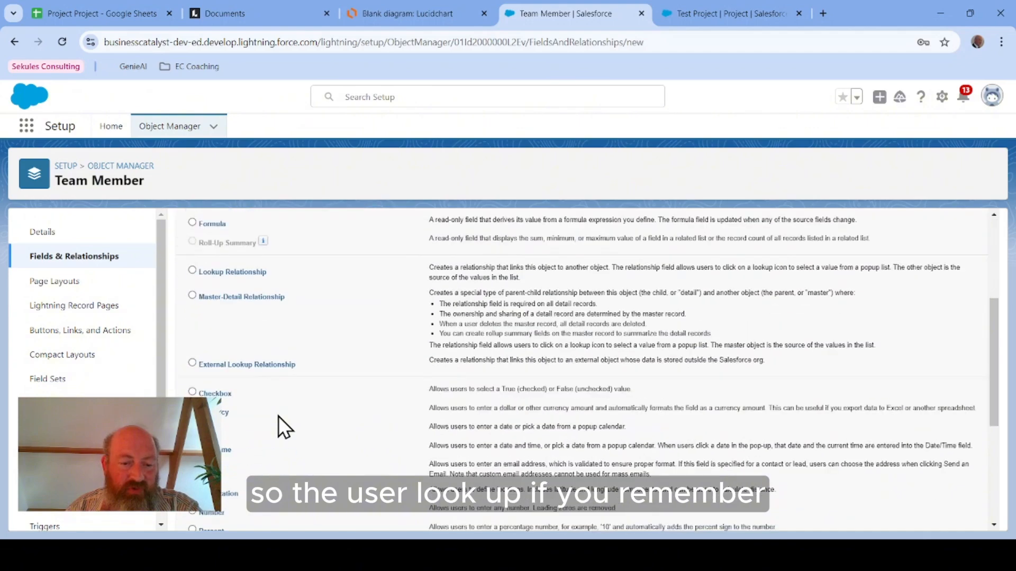
left_click(371, 13)
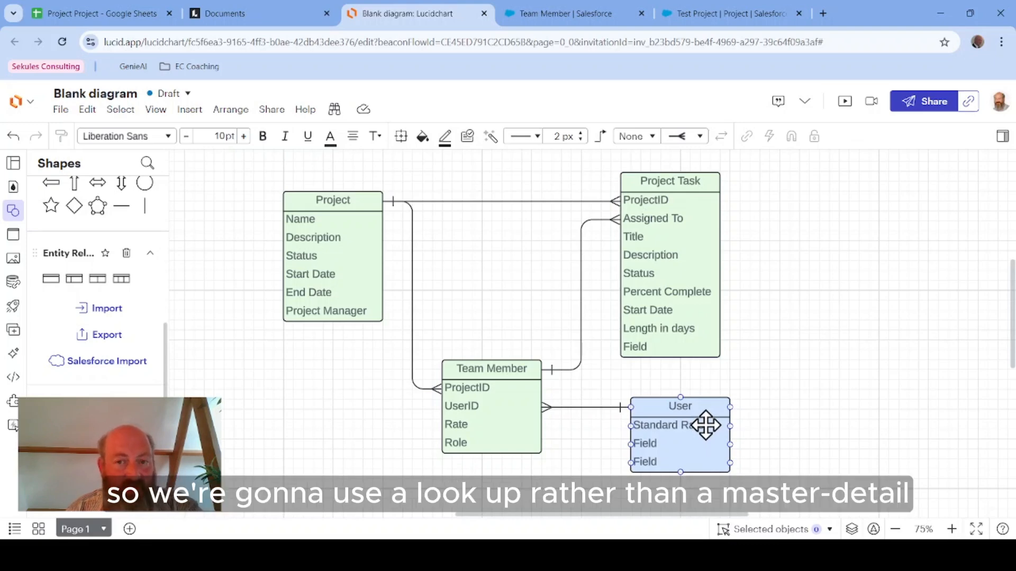
left_click(564, 13)
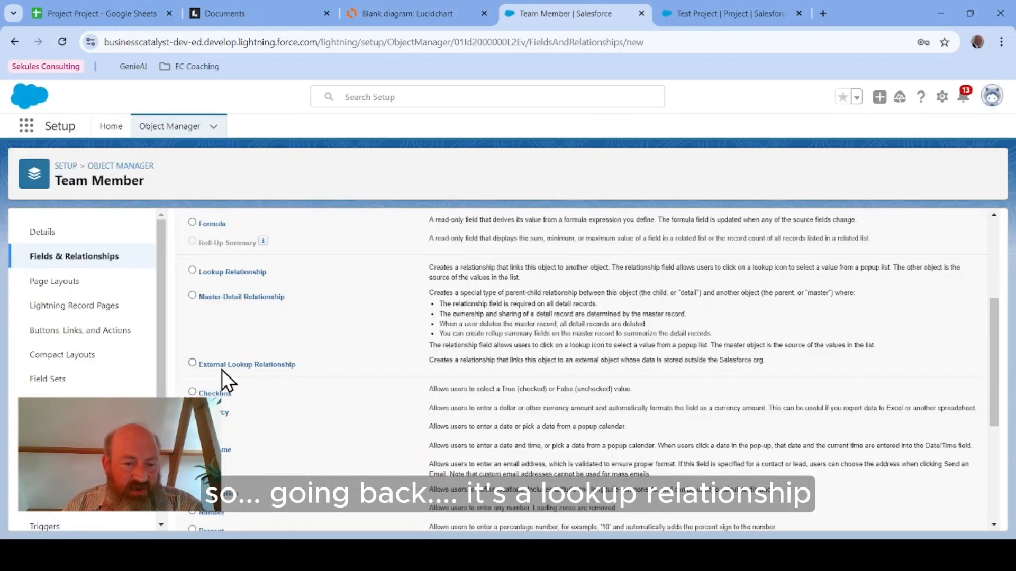
scroll(900, 265, "up", 5)
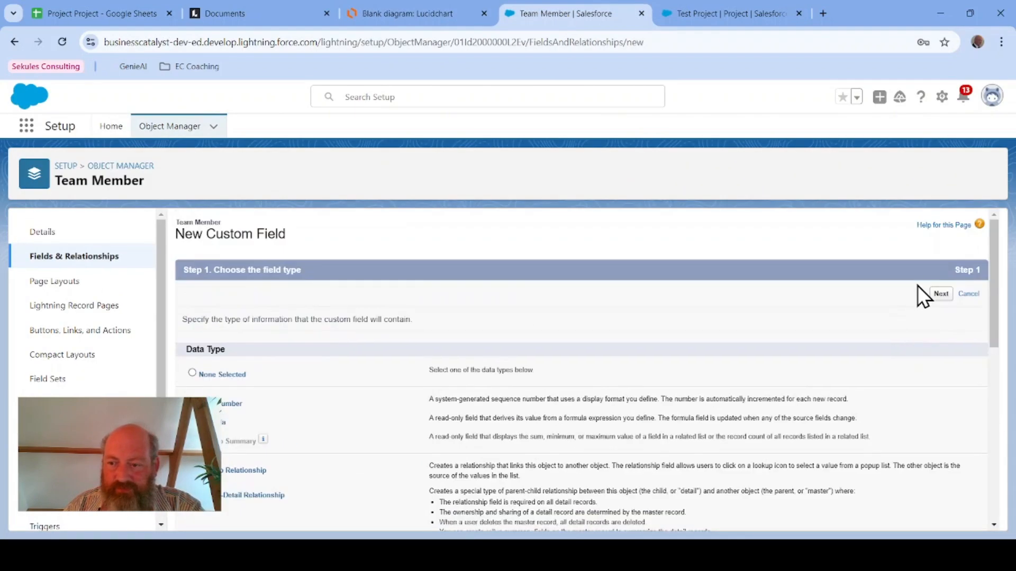
left_click(935, 295)
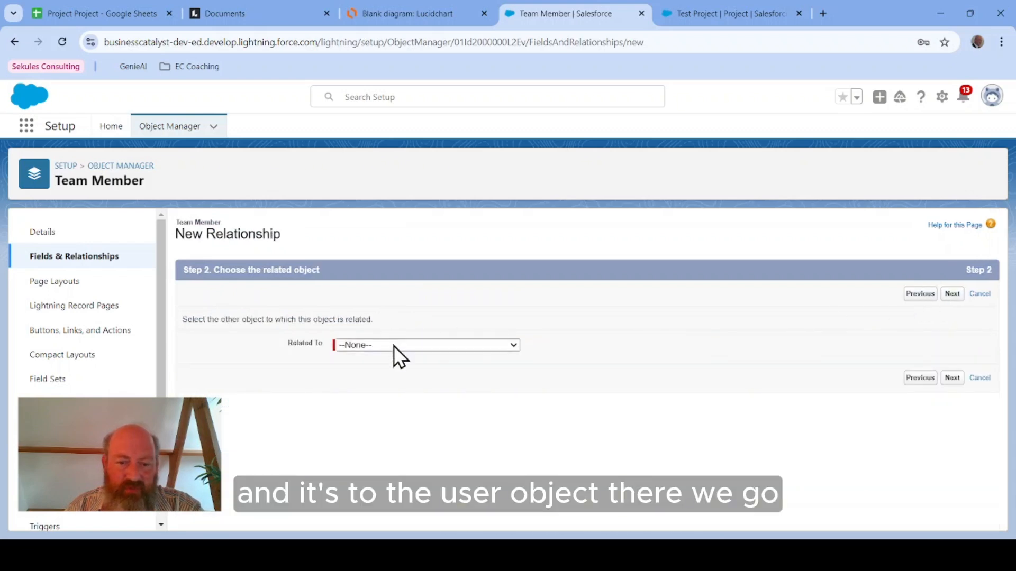
key("u")
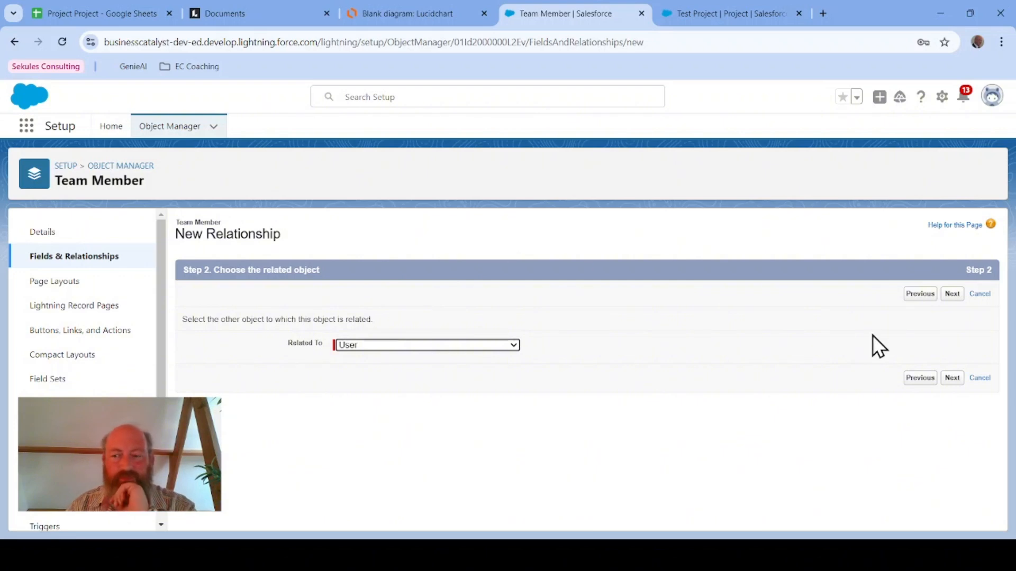
left_click(957, 297)
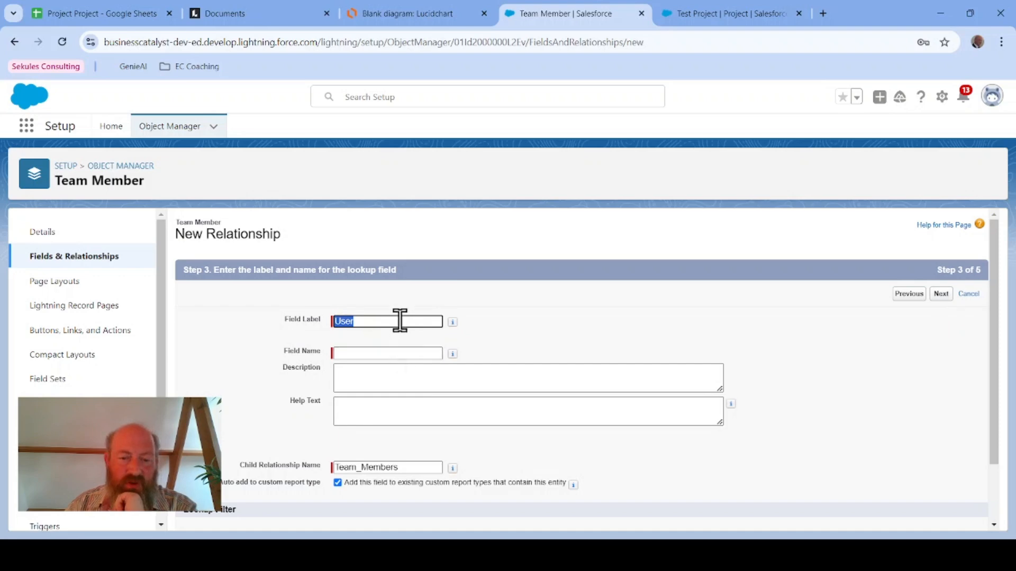
Step: Set the lookup field's label and name to User and continue to field-level security
left_click(394, 354)
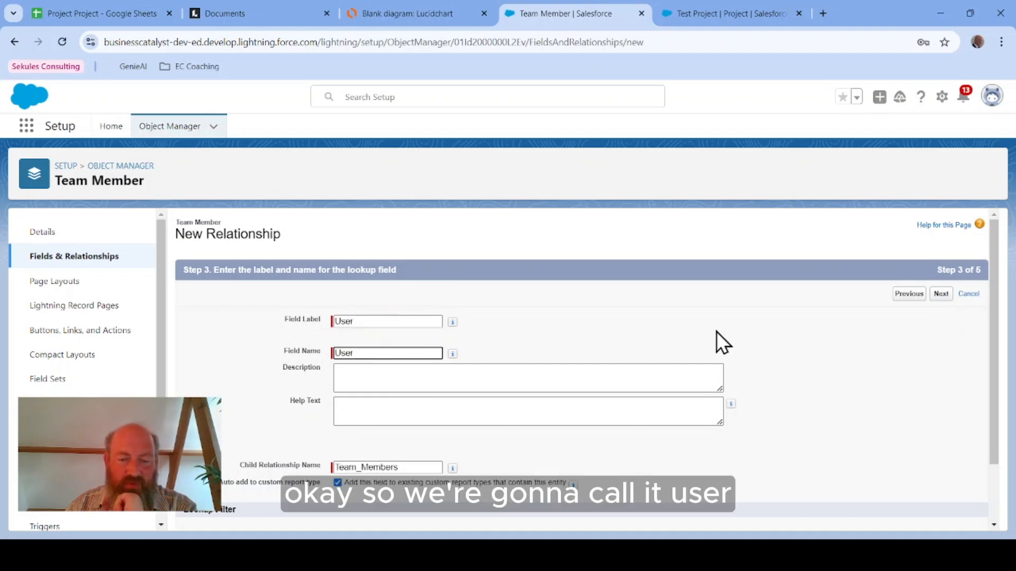
scroll(717, 332, "down", 1)
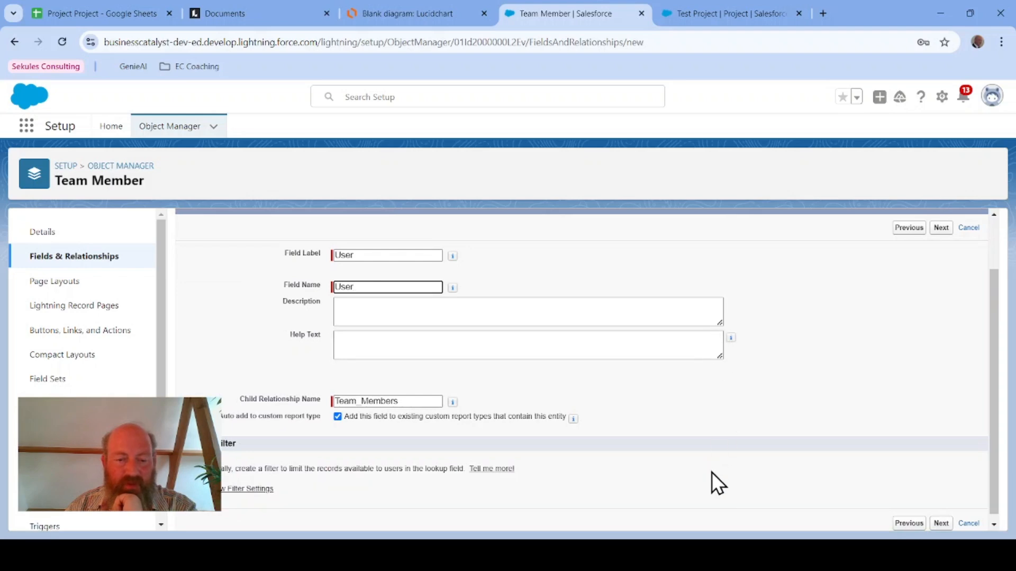
double_click(388, 256)
left_click(387, 287)
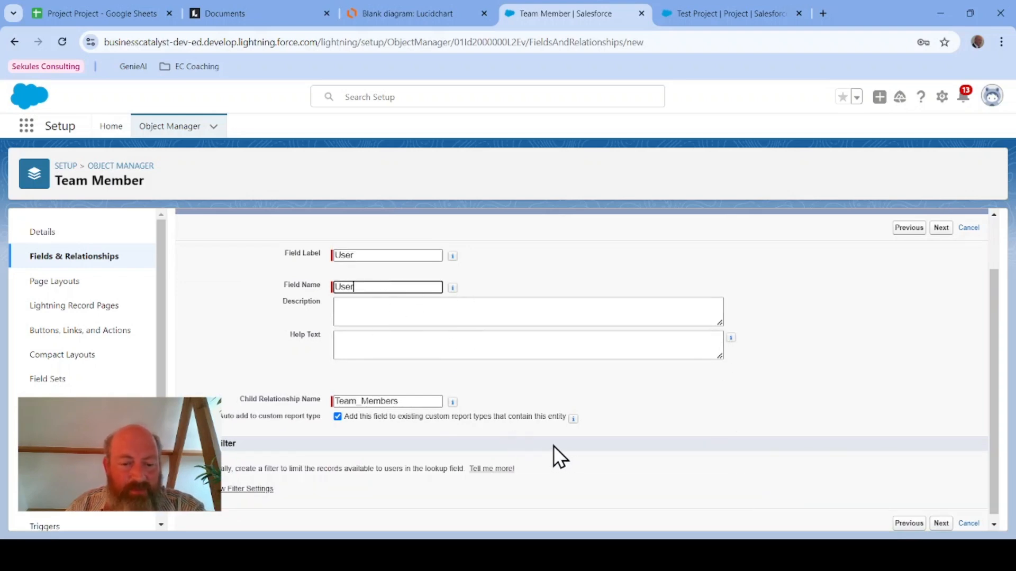
left_click(941, 228)
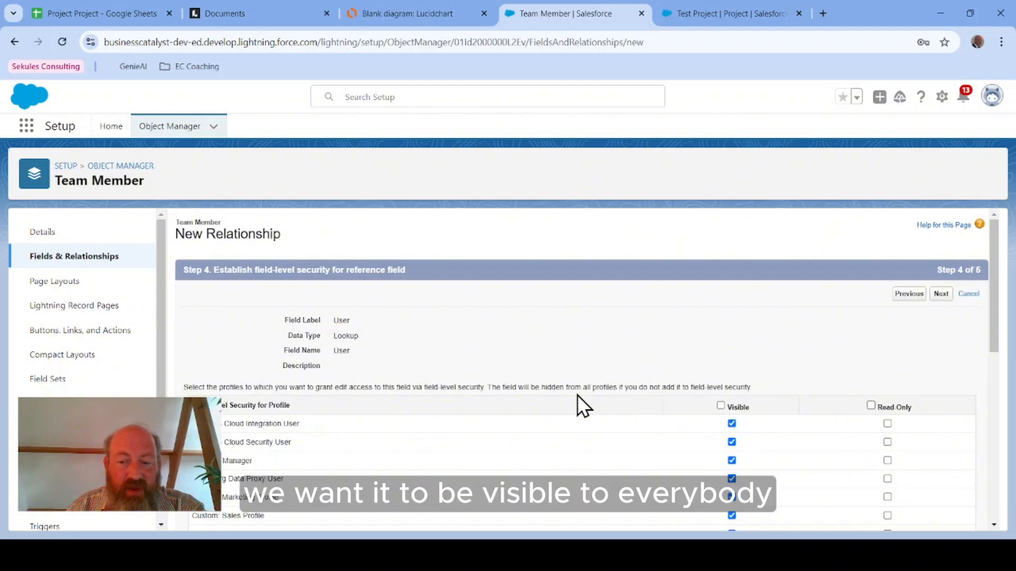
Step: Make the User field visible to all profiles, keep it on the Team Member Layout, and save and start another field
left_click(721, 406)
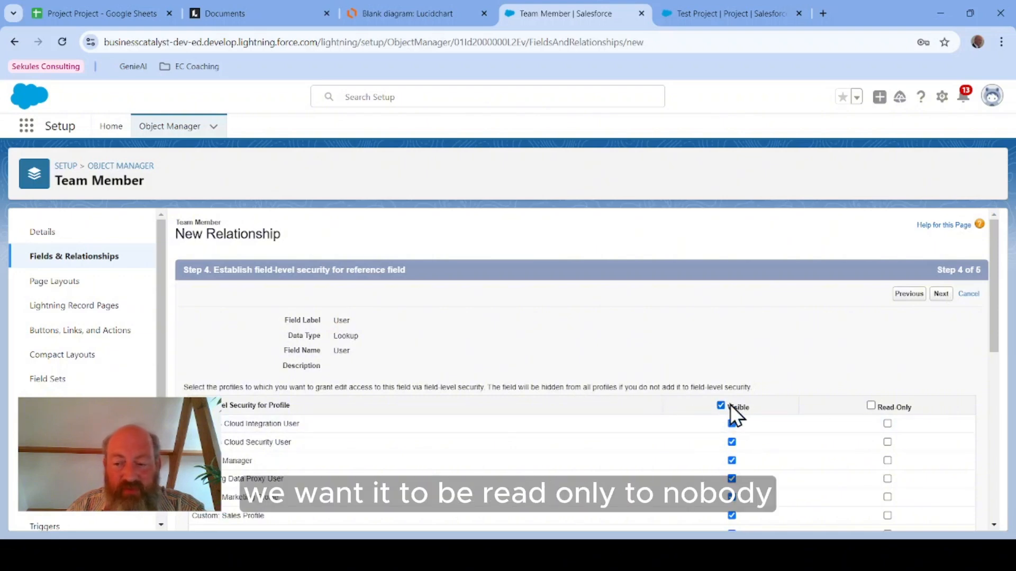
left_click(940, 294)
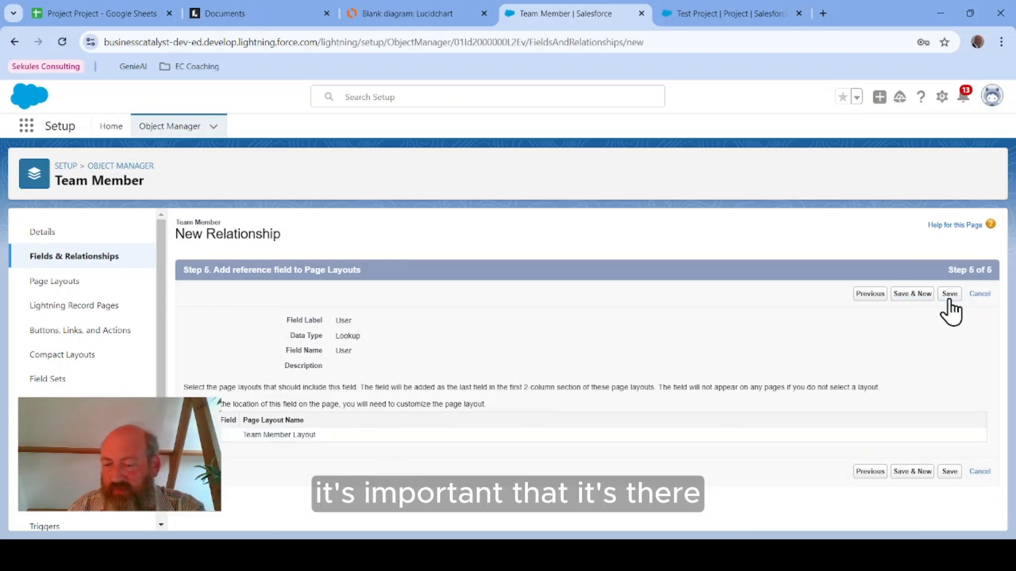
left_click(920, 297)
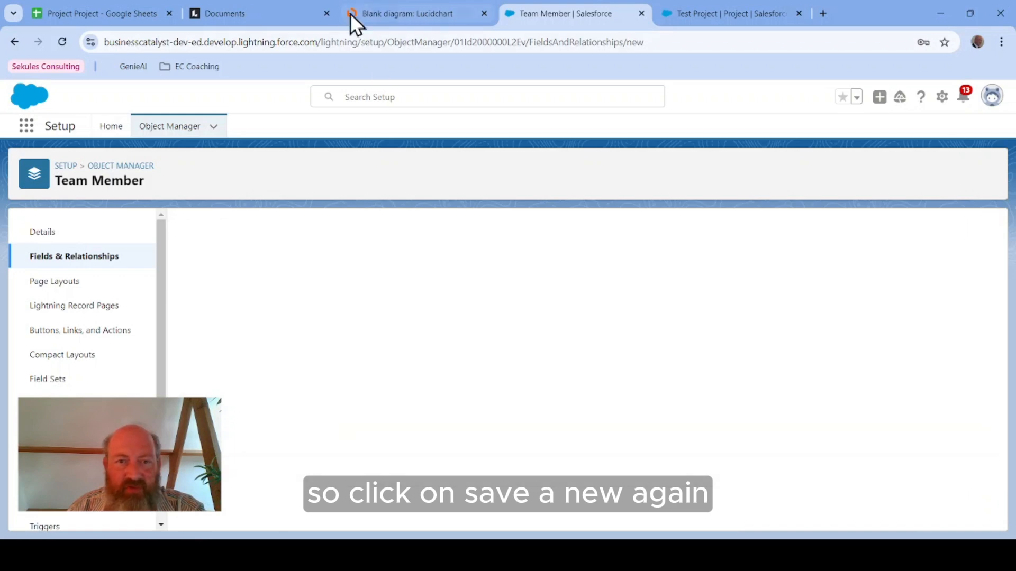
Step: Start a new Picklist field on Team Member labelled Role, with field name Role
left_click(394, 14)
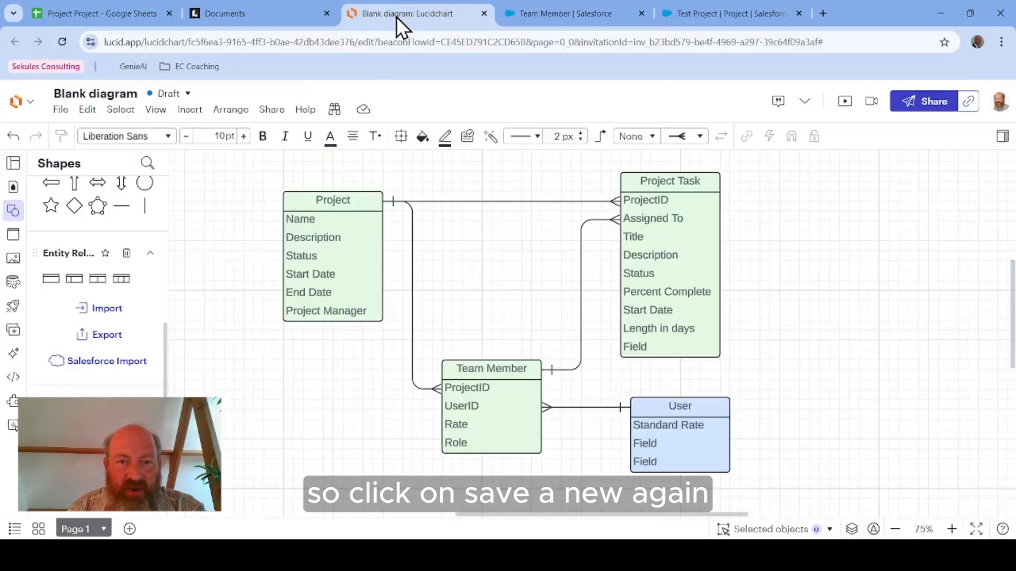
left_click(563, 14)
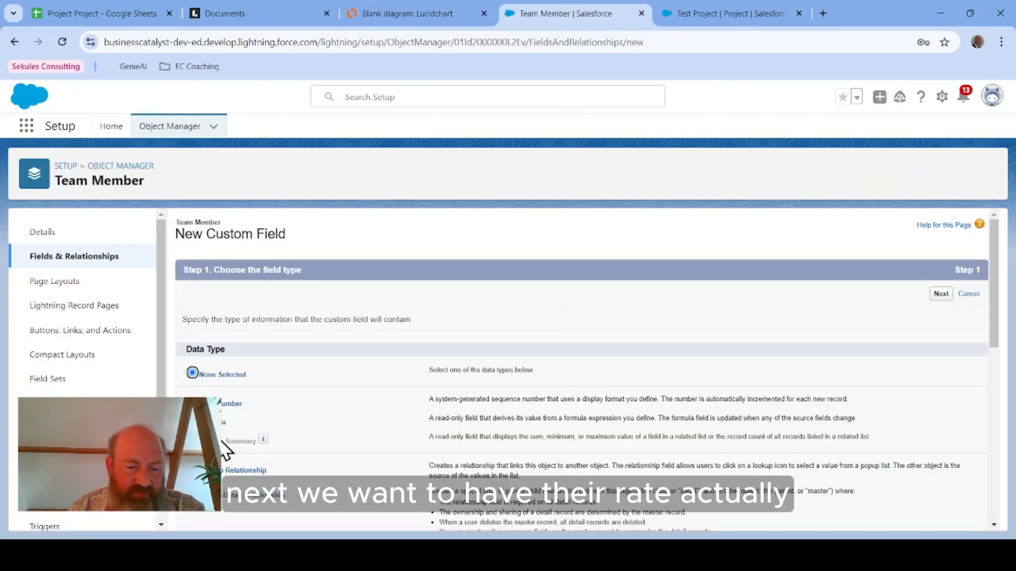
scroll(347, 399, "down", 3)
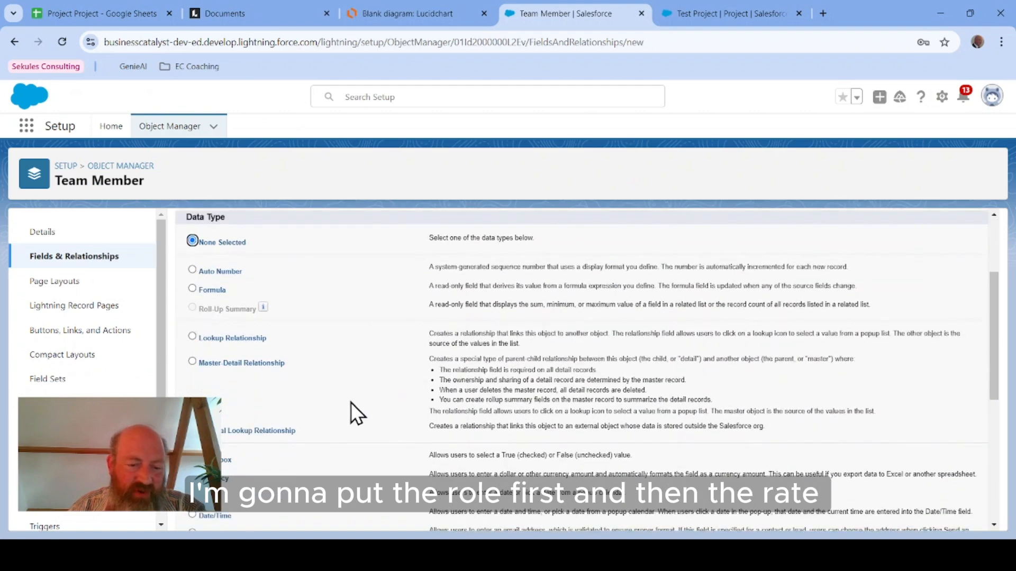
scroll(351, 406, "down", 5)
scroll(351, 409, "up", 5)
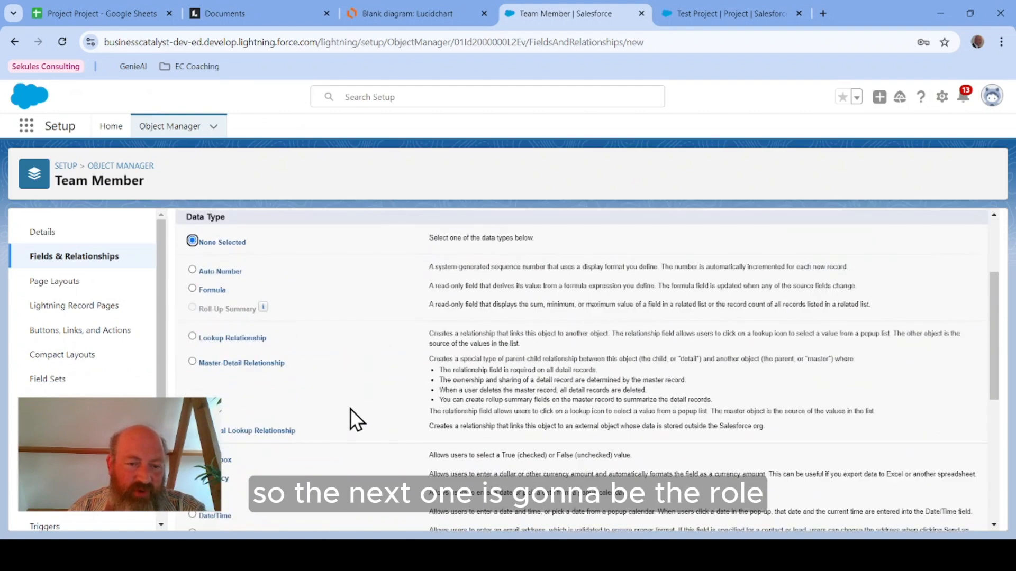
scroll(317, 397, "down", 5)
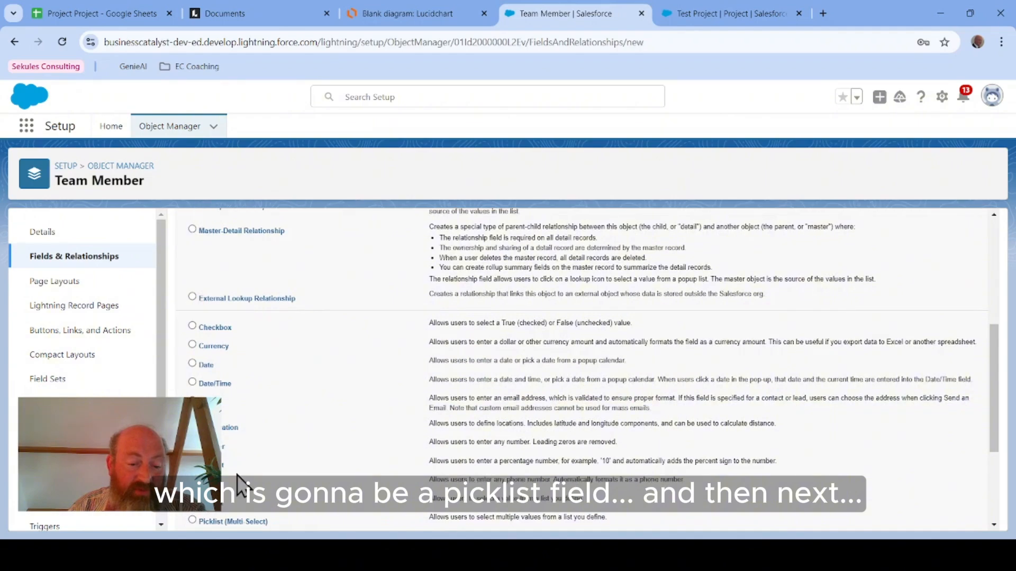
scroll(467, 402, "up", 5)
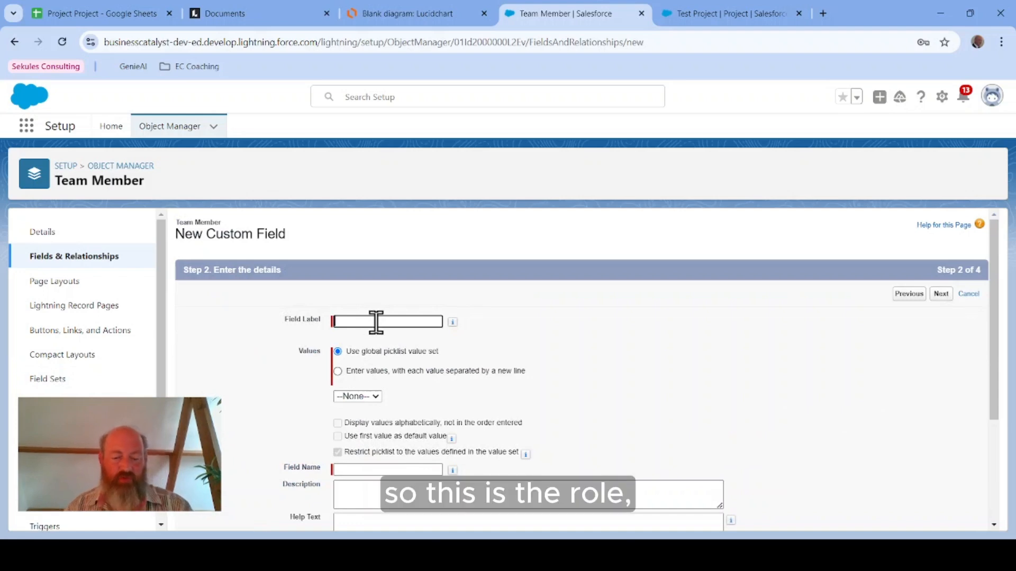
type("Role")
key("Tab")
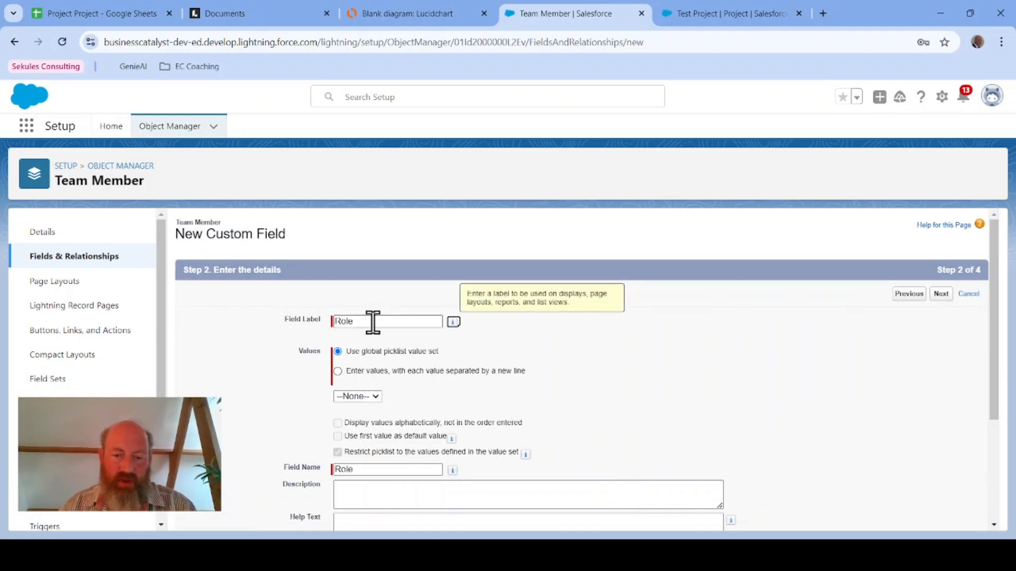
Step: Enter the Role picklist values Project Manager, Architect, Developer, Solution Engineer and Business Analyst, one per line
left_click(338, 370)
left_click(402, 421)
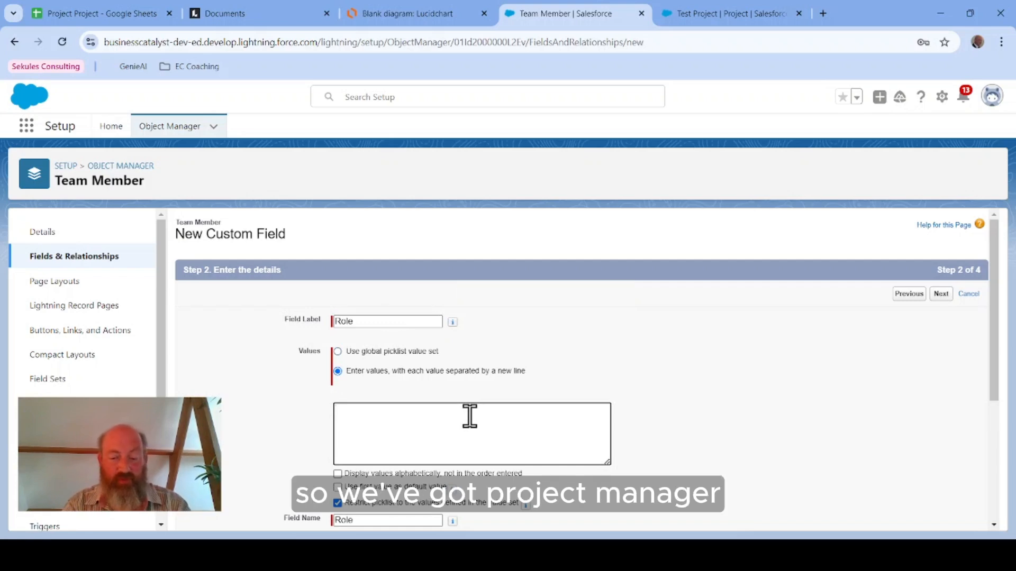
type("Project Manager")
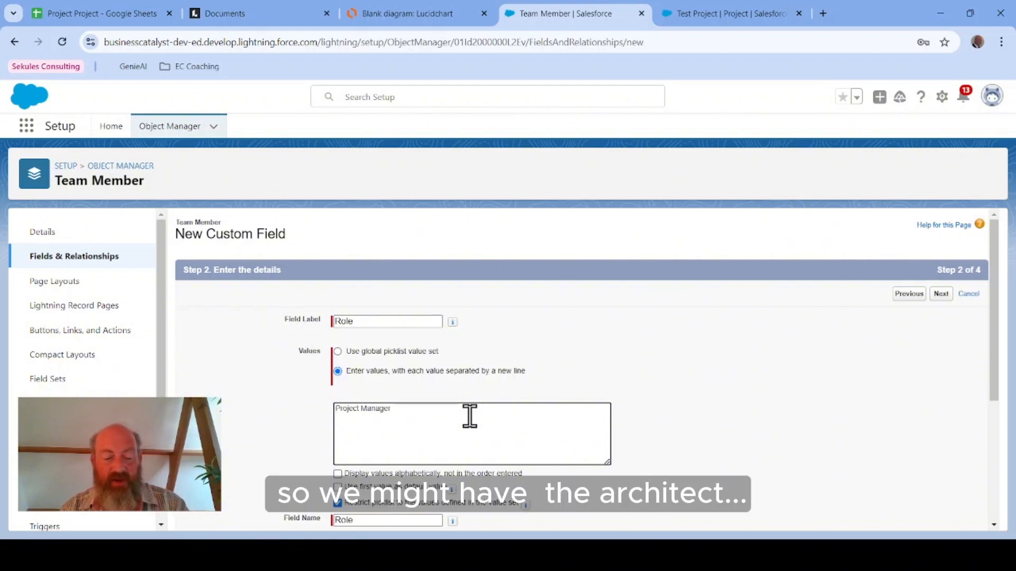
key("Return")
type("A")
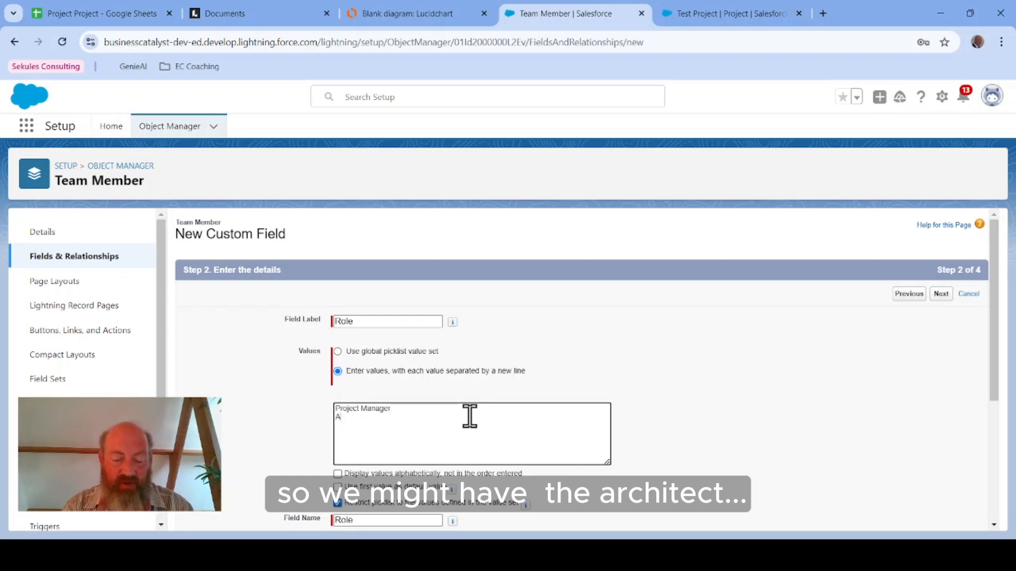
type("rchitect")
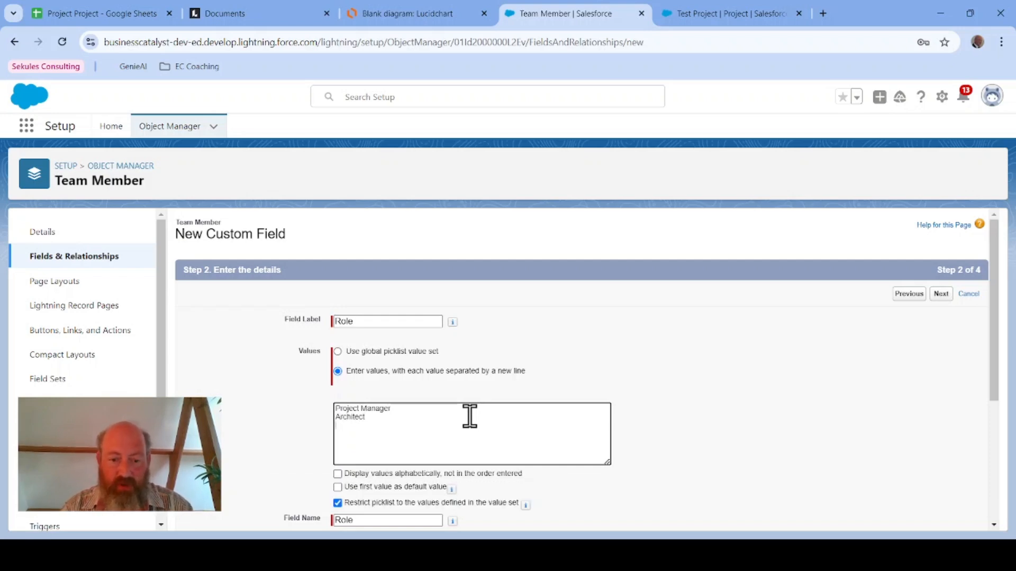
type("Developer")
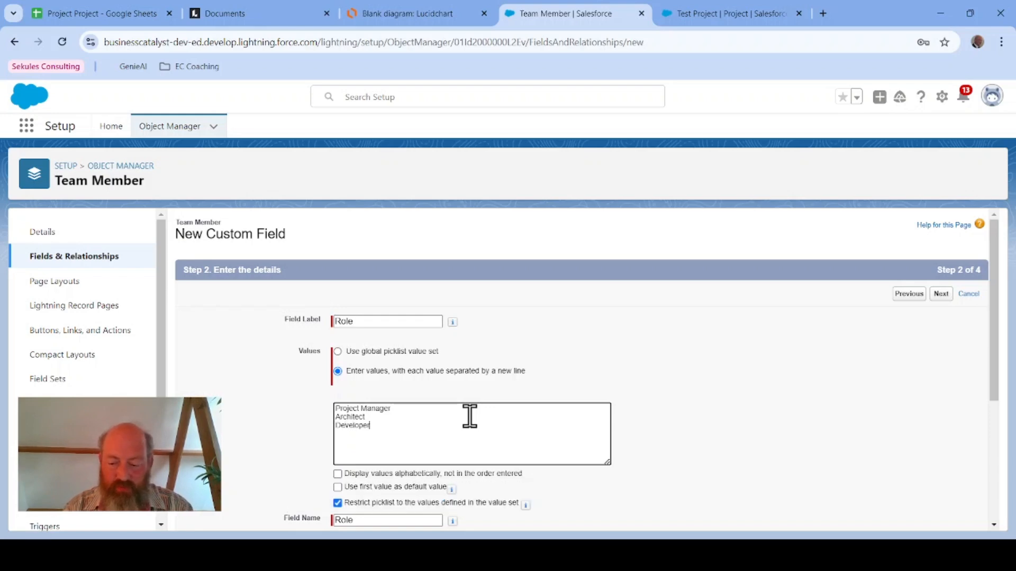
key("Return")
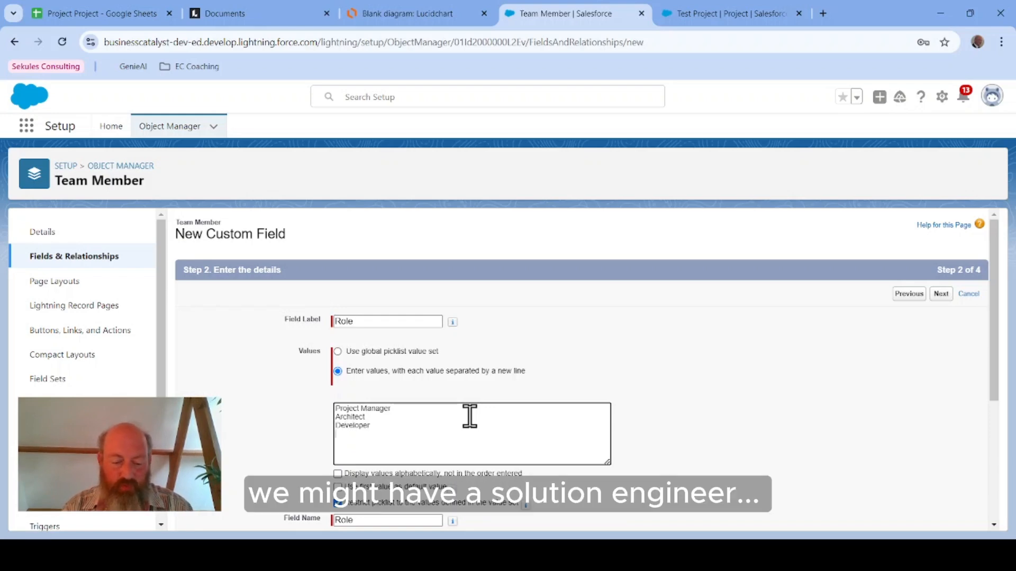
type("S")
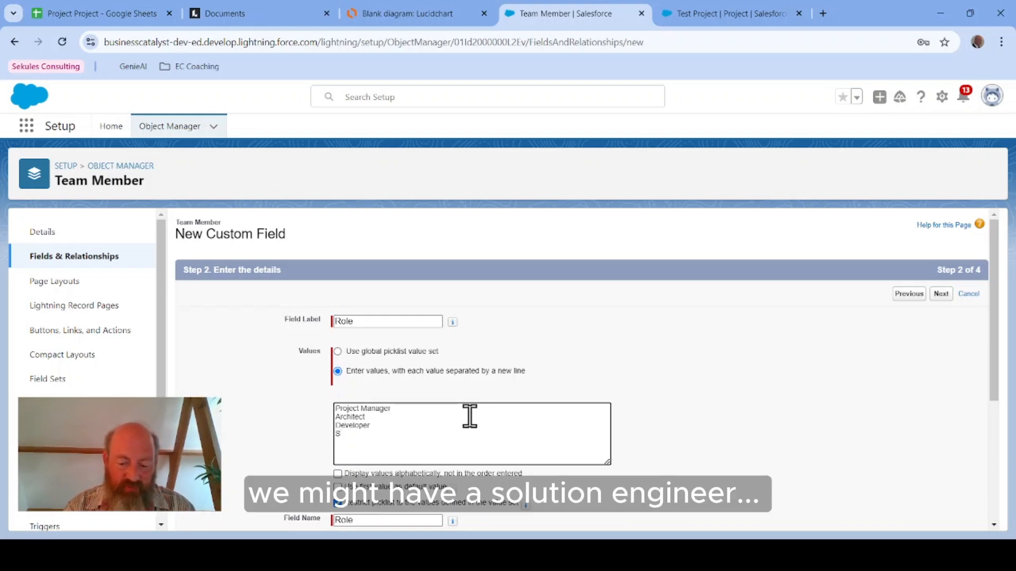
type("olution ")
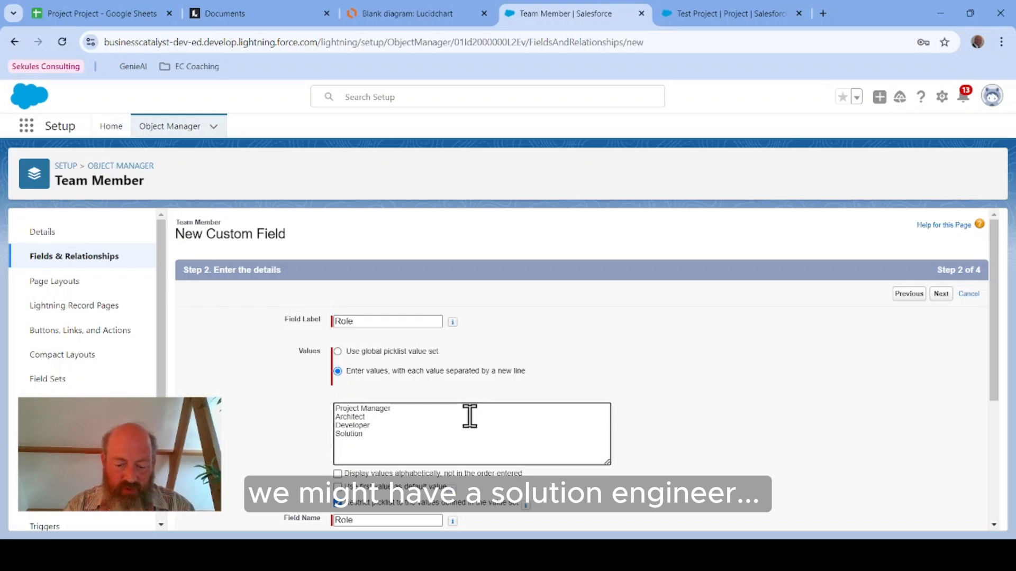
type("Engineer")
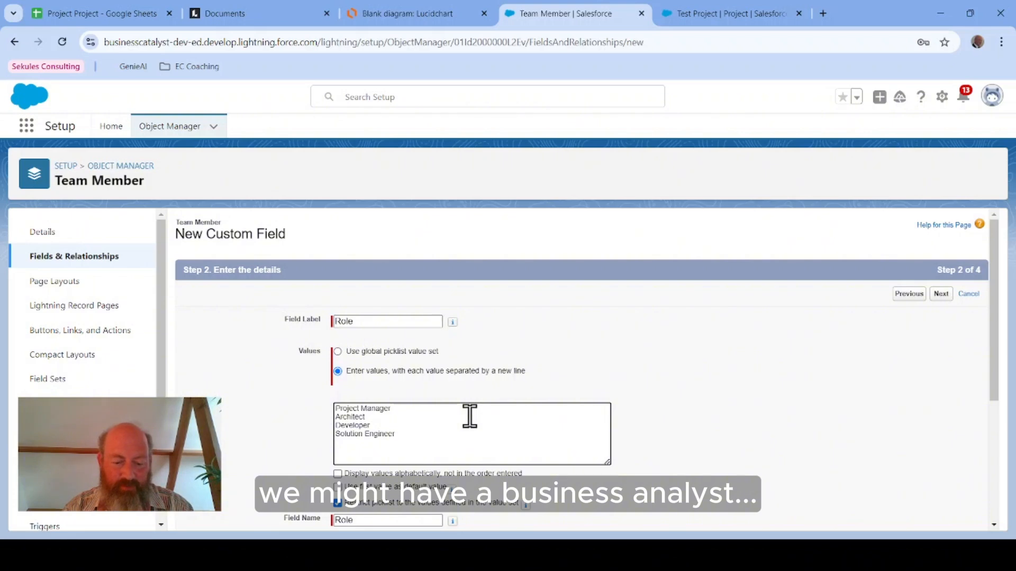
key("Return")
type("B")
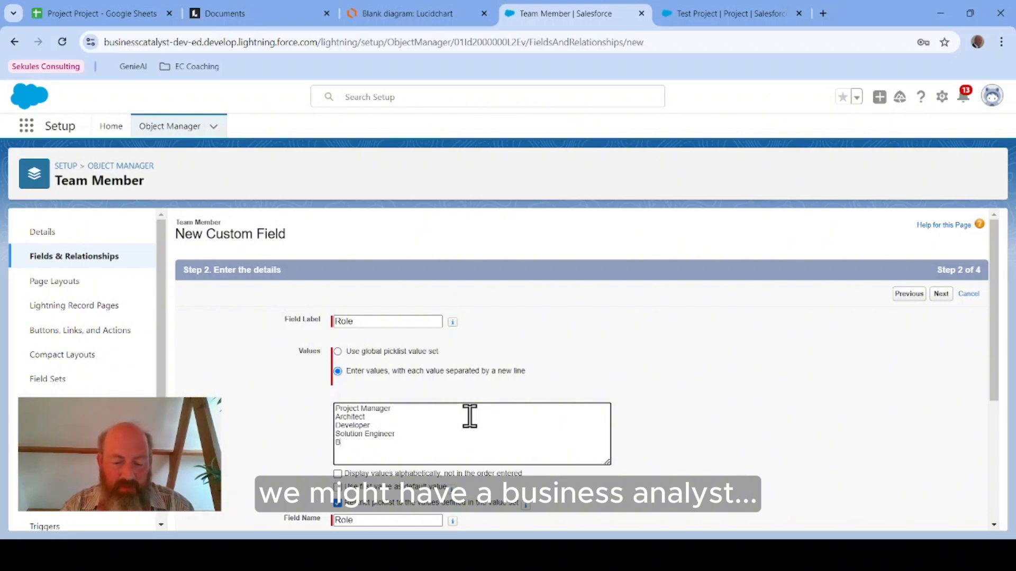
type("usiness Anal")
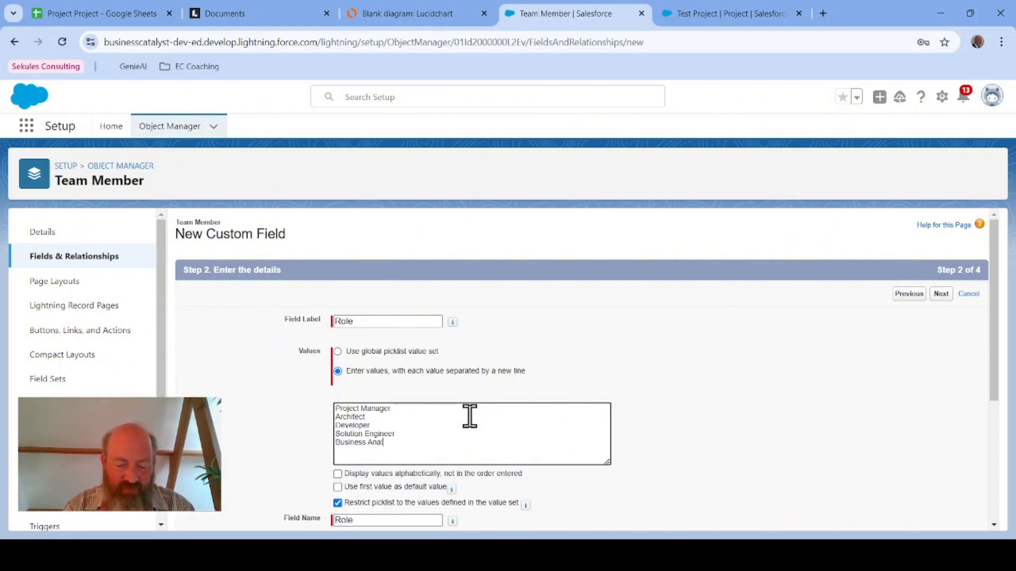
type("yst")
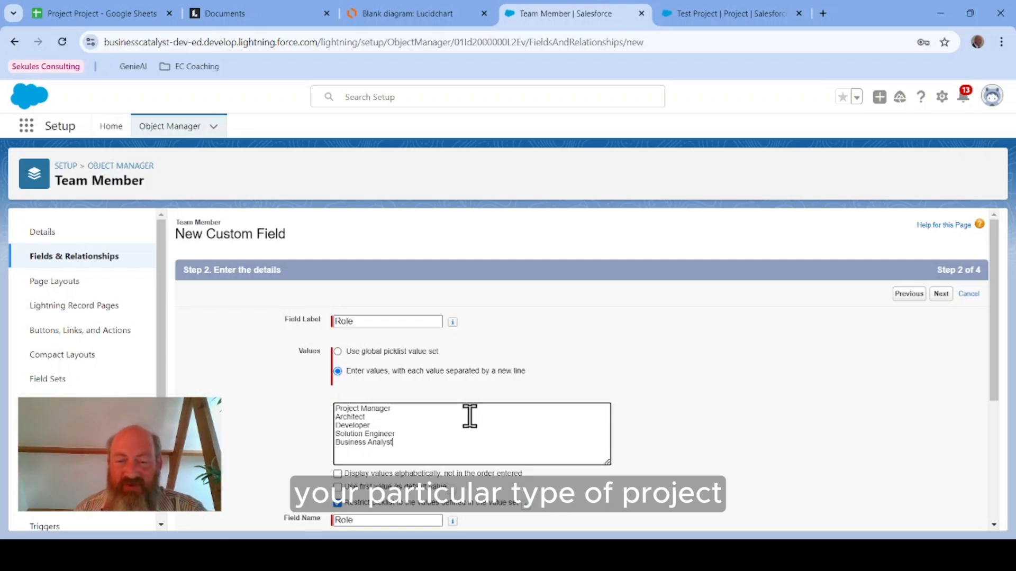
Step: Stop restricting the Role picklist to its defined values and make the Role field required
scroll(697, 415, "down", 1)
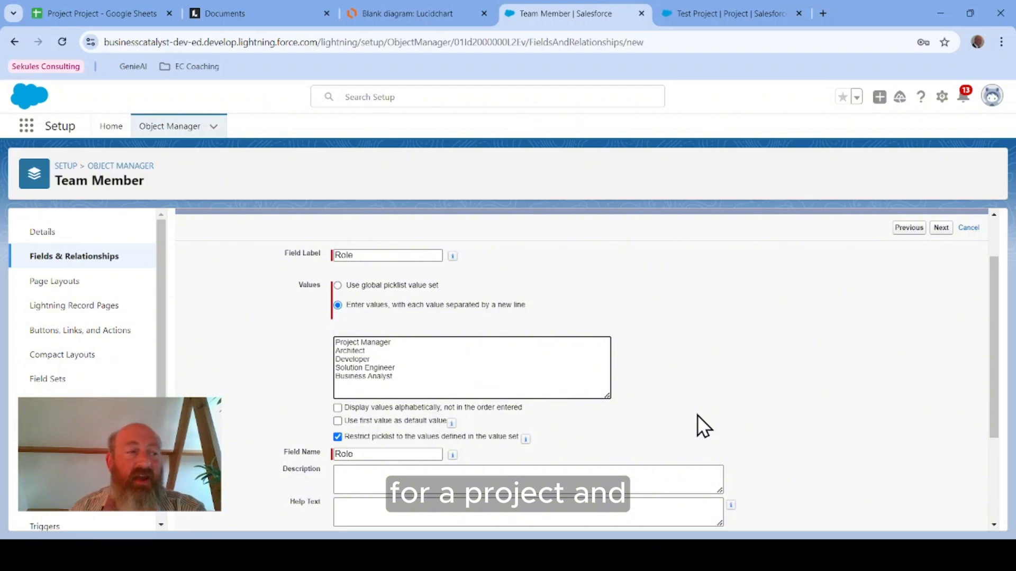
scroll(698, 415, "down", 2)
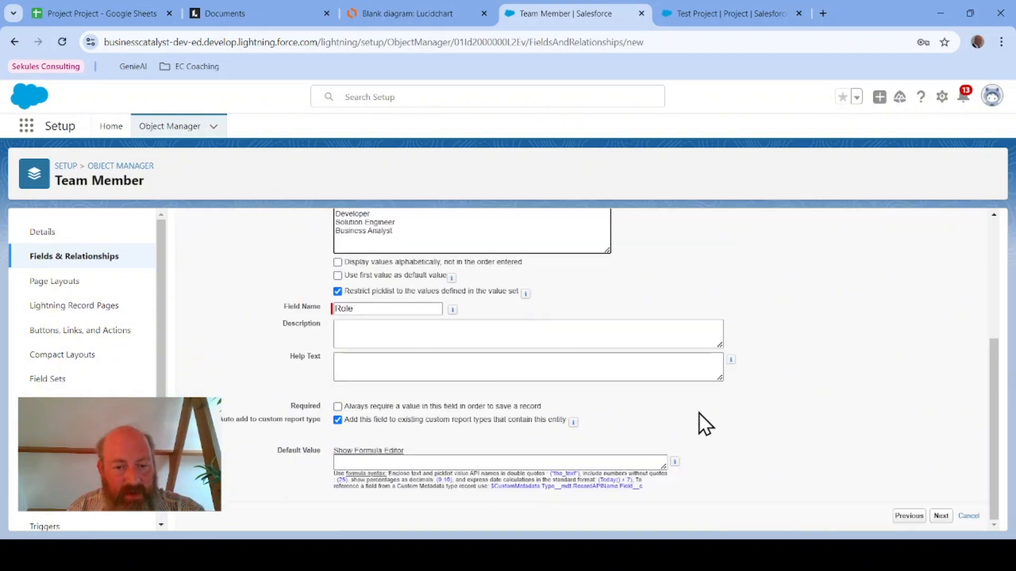
scroll(469, 343, "up", 5)
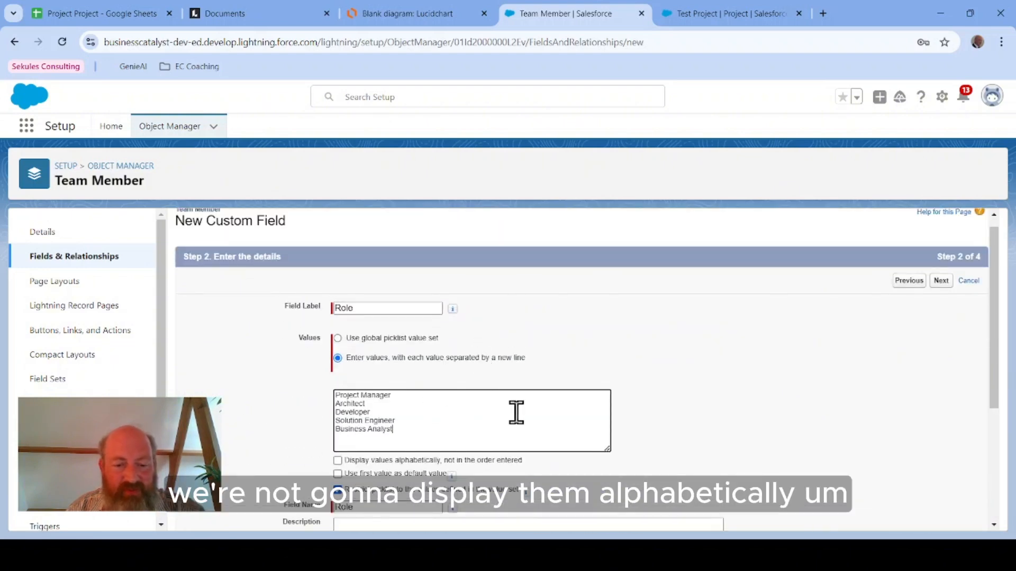
scroll(540, 416, "down", 3)
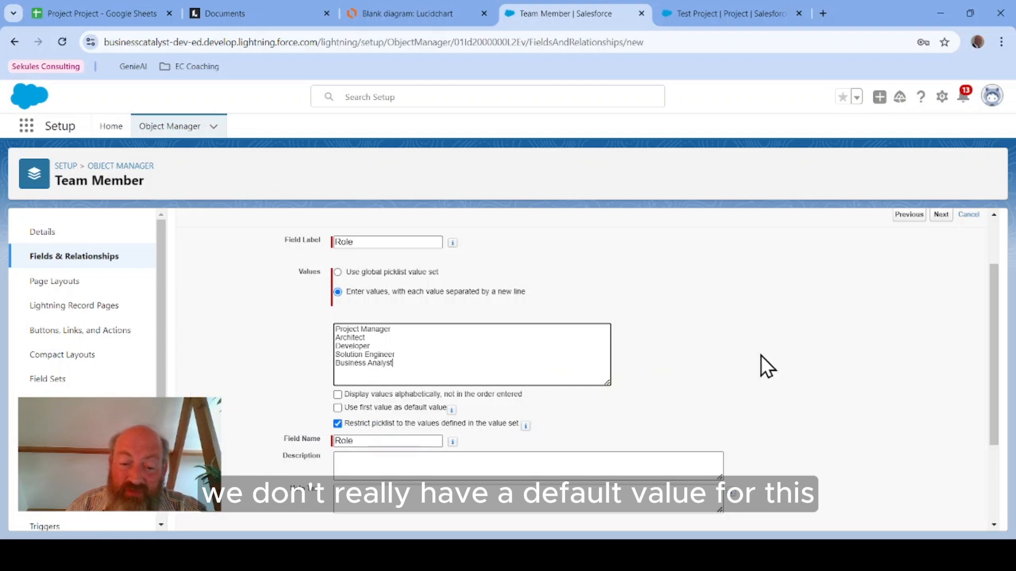
scroll(762, 358, "down", 3)
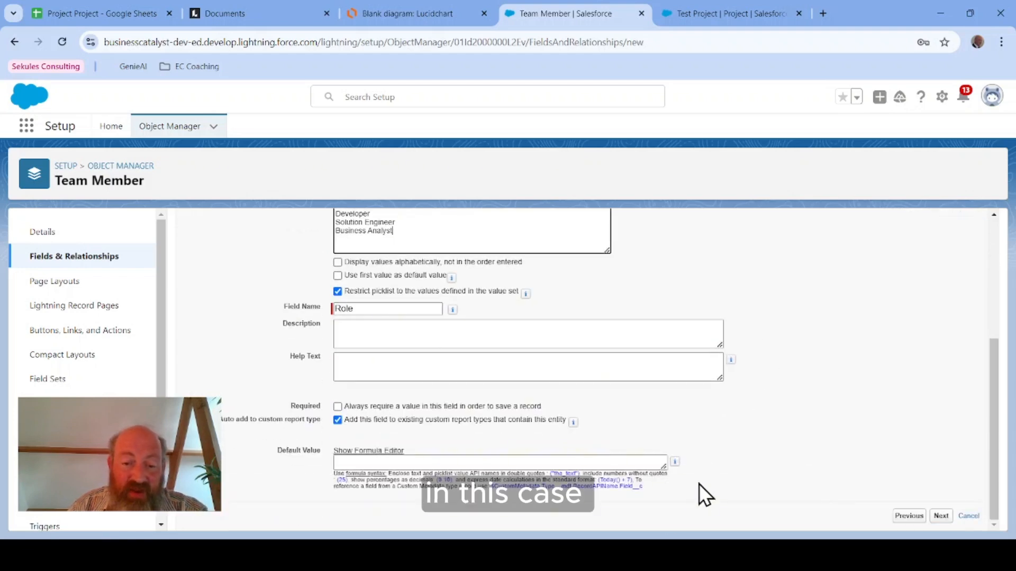
left_click(338, 292)
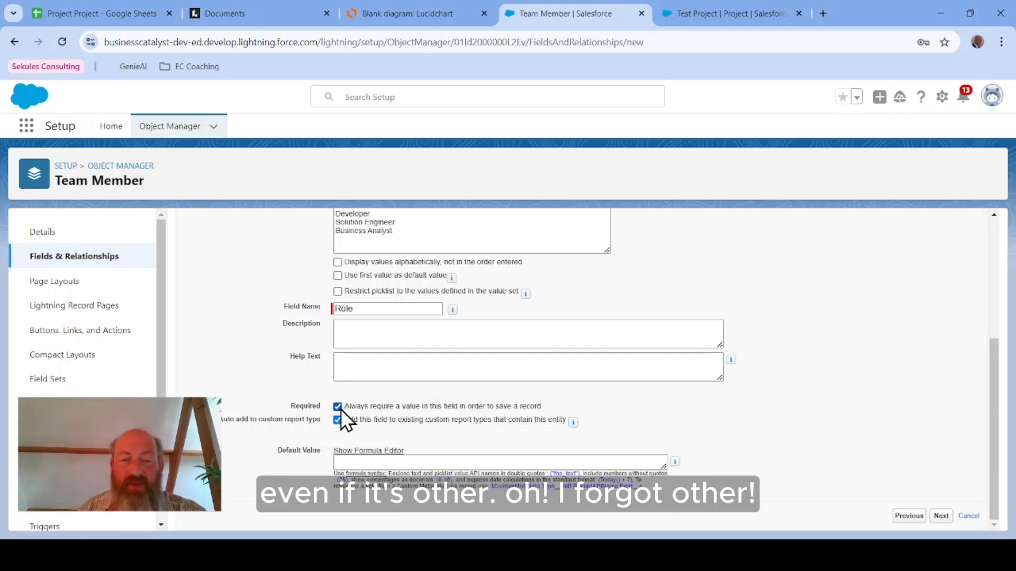
left_click(380, 246)
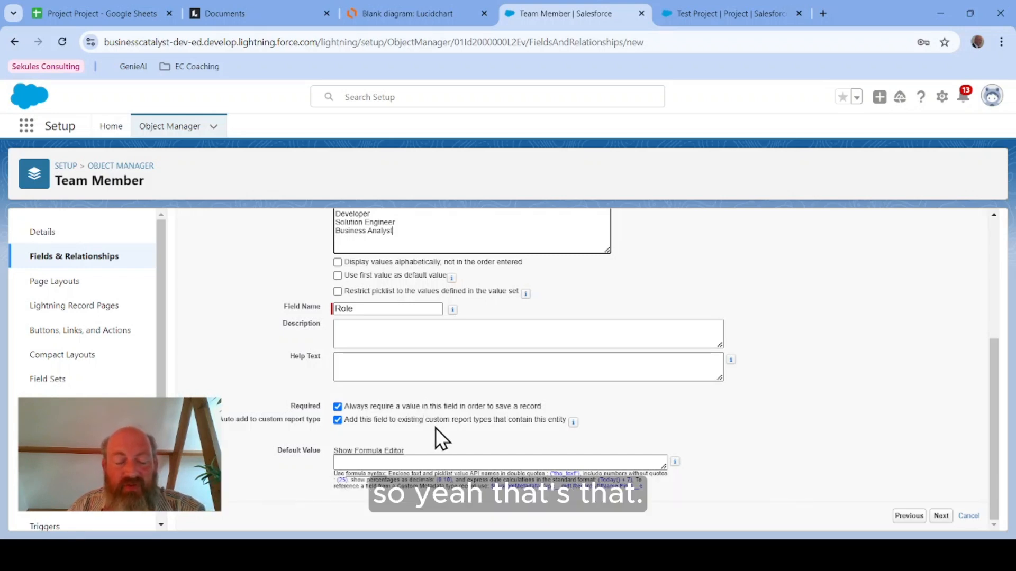
Step: Accept the default field-level security and page layout for Role, save it and start another field
scroll(439, 421, "up", 4)
scroll(452, 419, "down", 3)
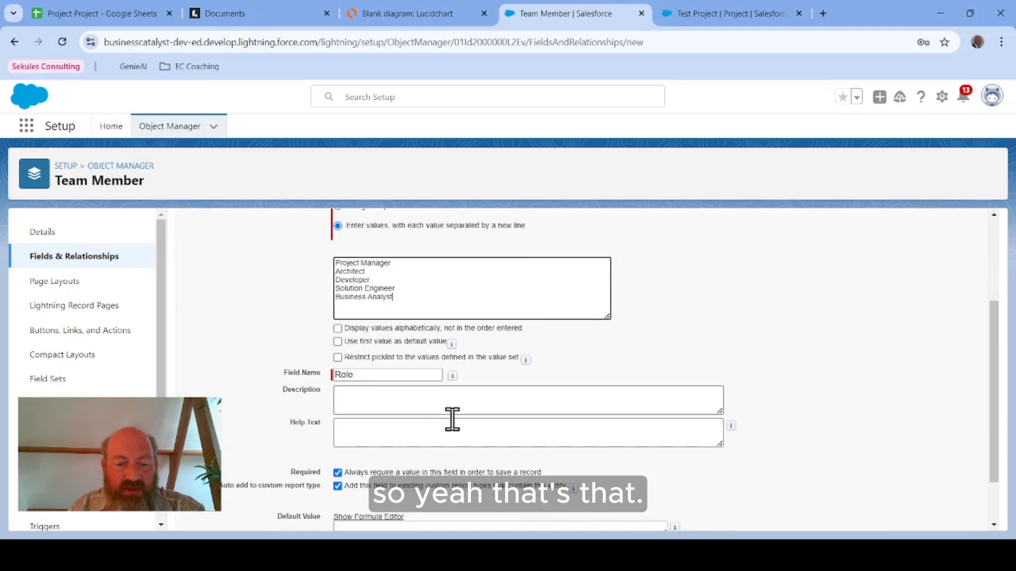
scroll(453, 419, "down", 1)
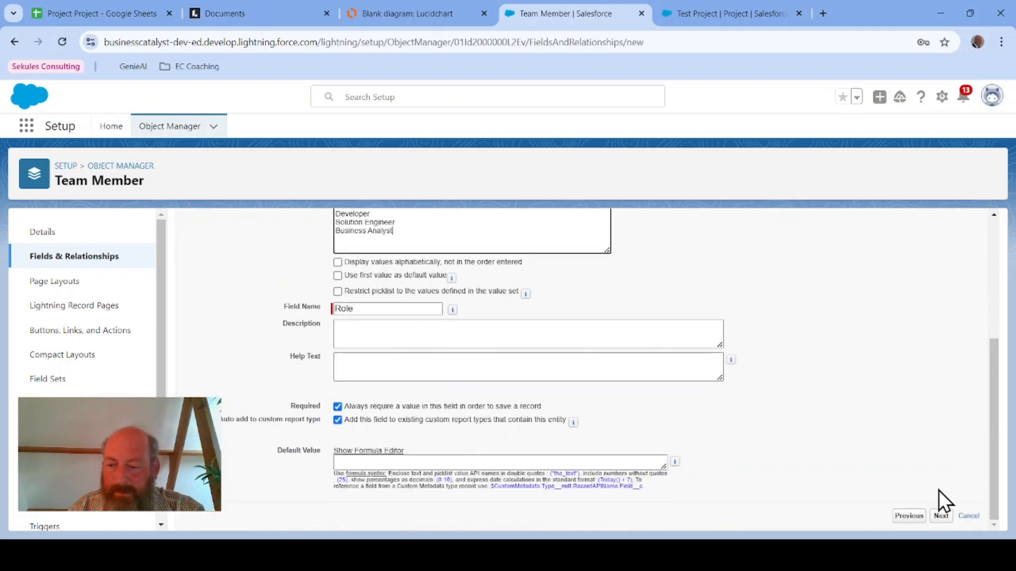
left_click(941, 516)
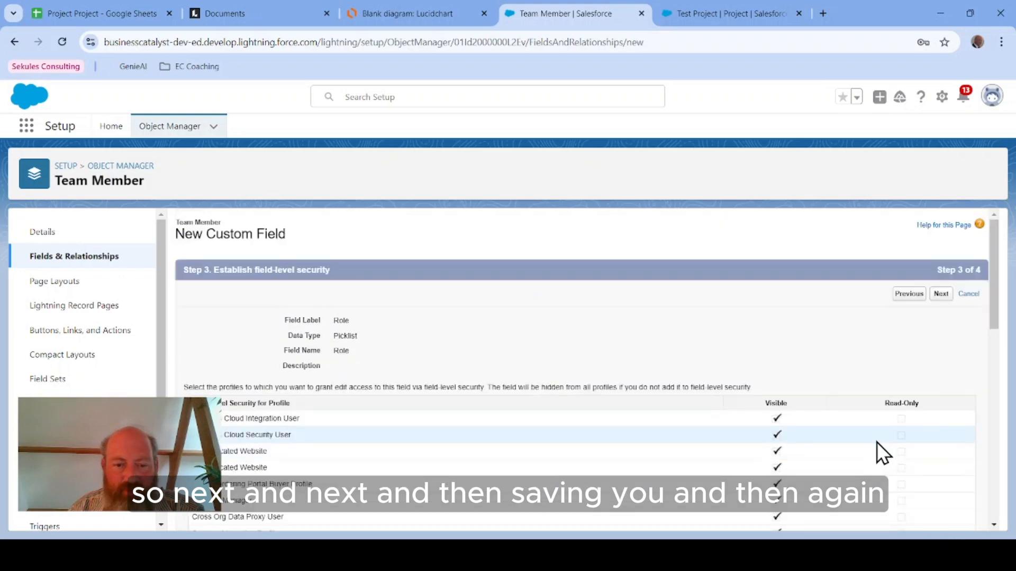
left_click(939, 294)
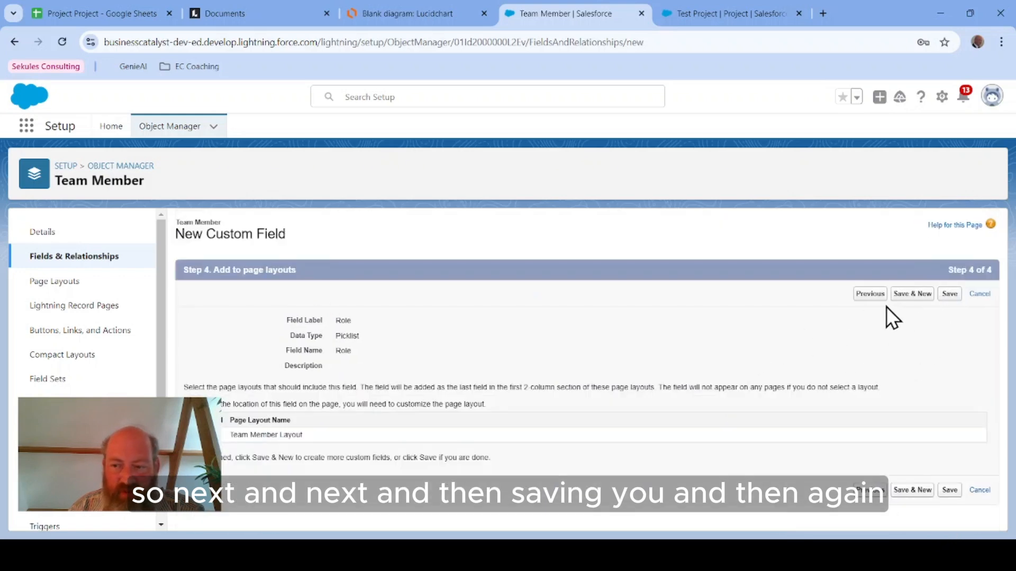
left_click(914, 295)
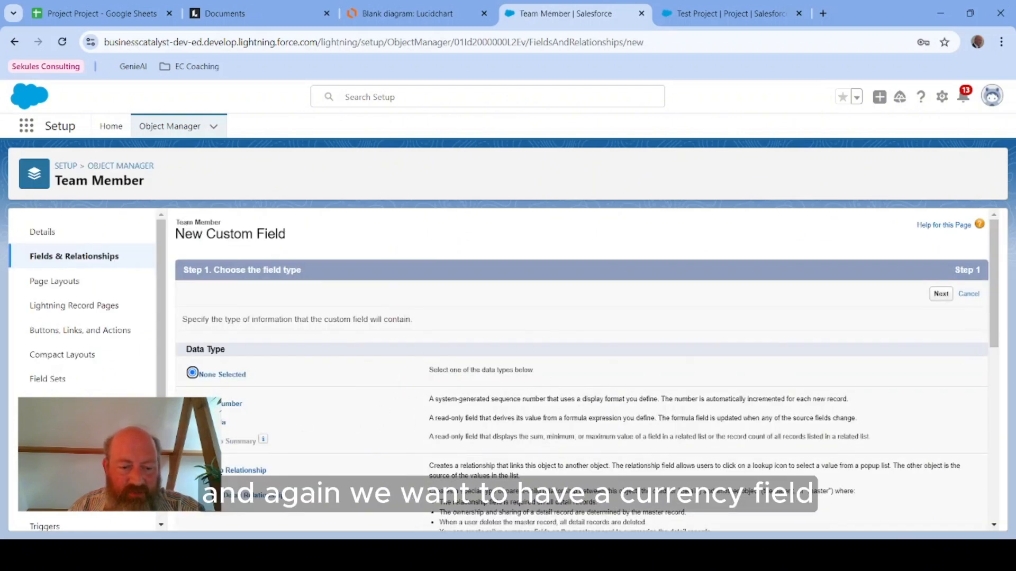
Step: Choose the Currency data type for the new Team Member field and continue
scroll(582, 370, "down", 3)
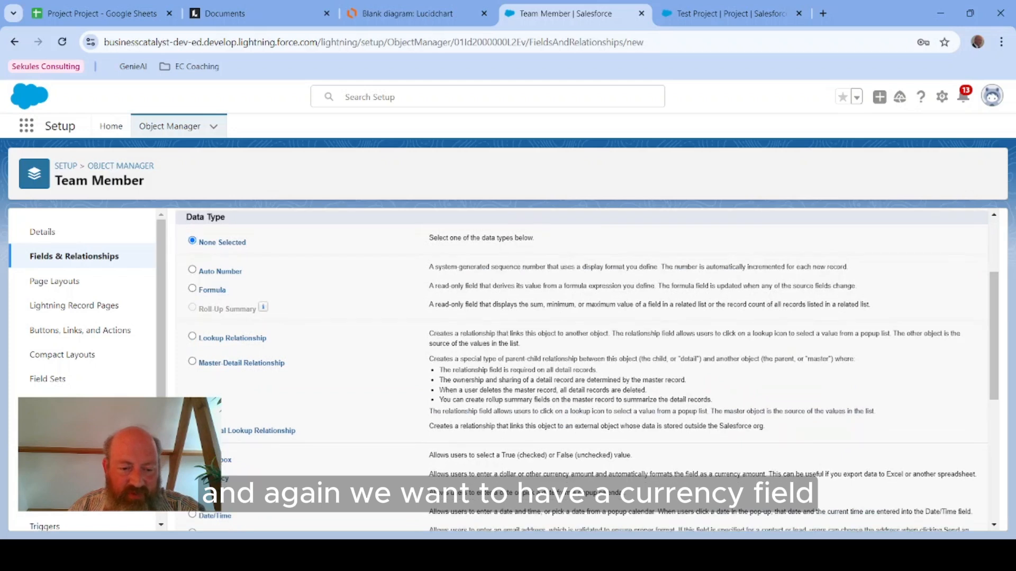
scroll(919, 354, "up", 3)
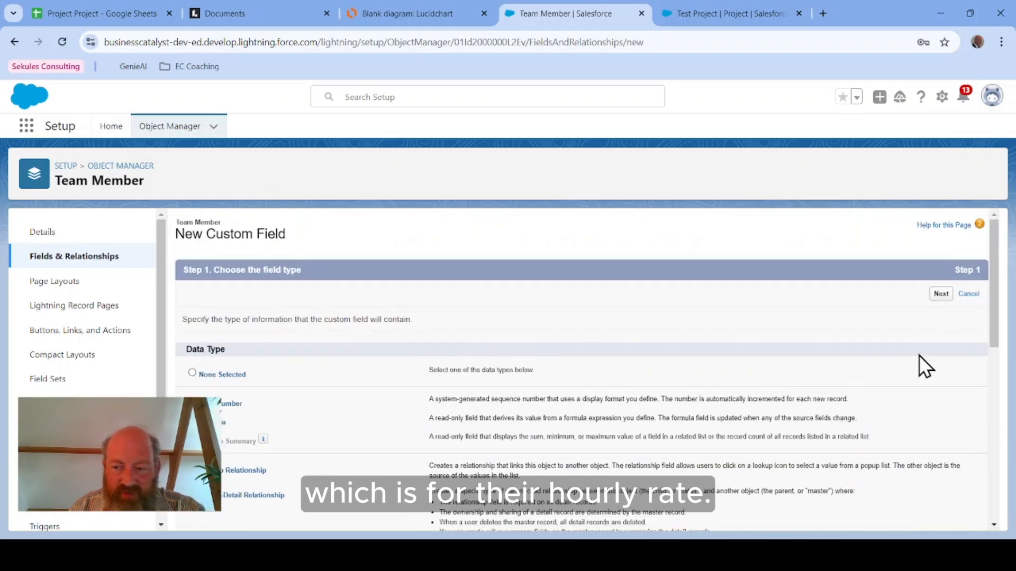
left_click(941, 295)
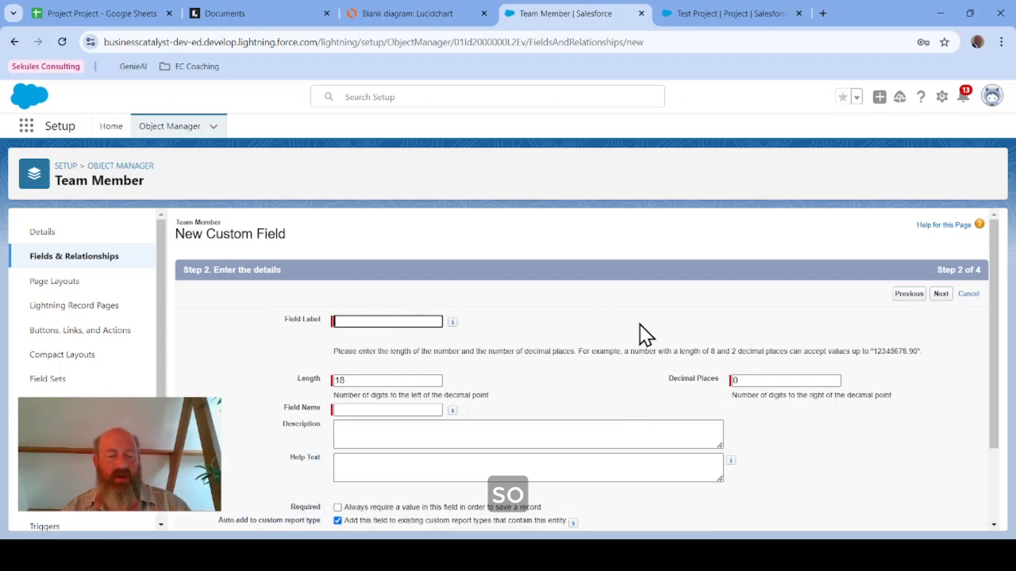
Step: Label the currency field Hourly Rate, with field name Hourly_Rate, length 16 and 2 decimal places
type("Hourly ")
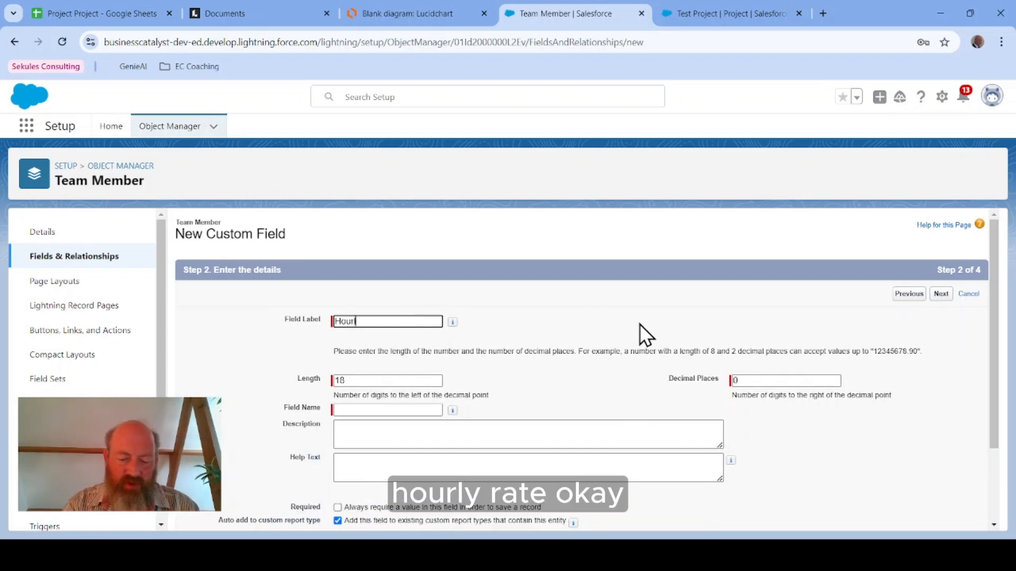
type("Rate")
key("Tab")
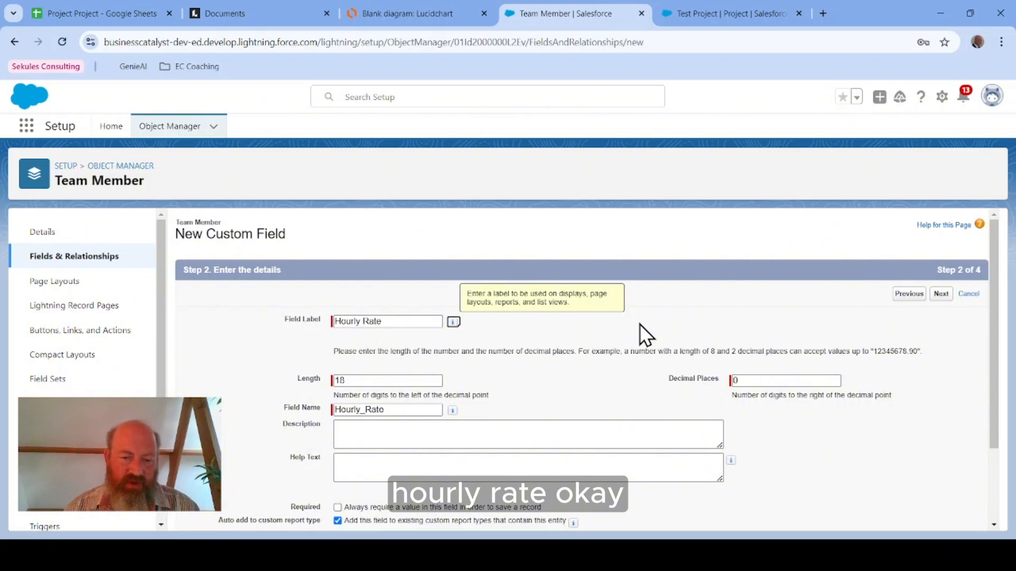
double_click(374, 380)
type("16")
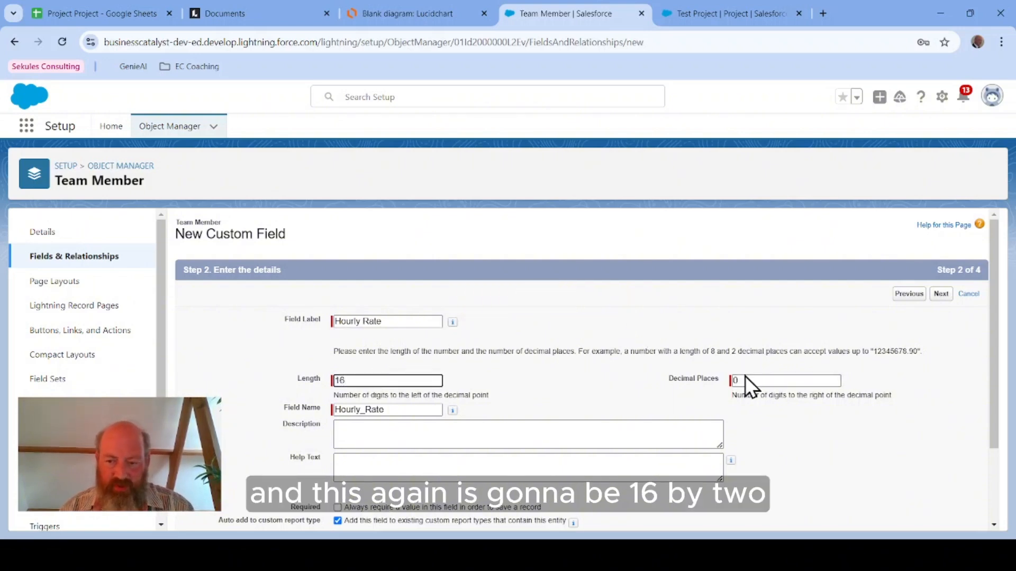
left_click_drag(745, 376, 675, 376)
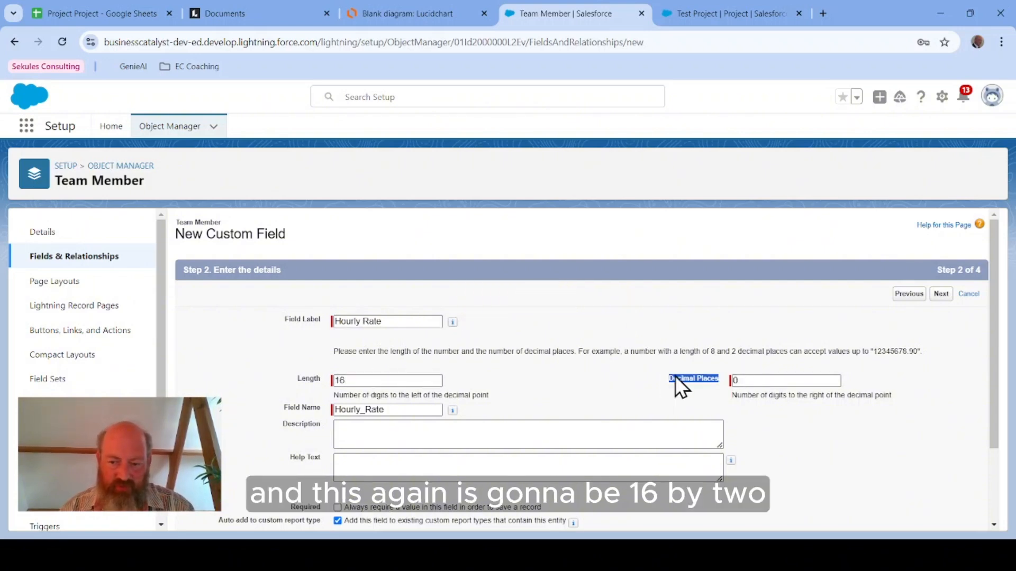
left_click(748, 379)
double_click(749, 380)
type("2")
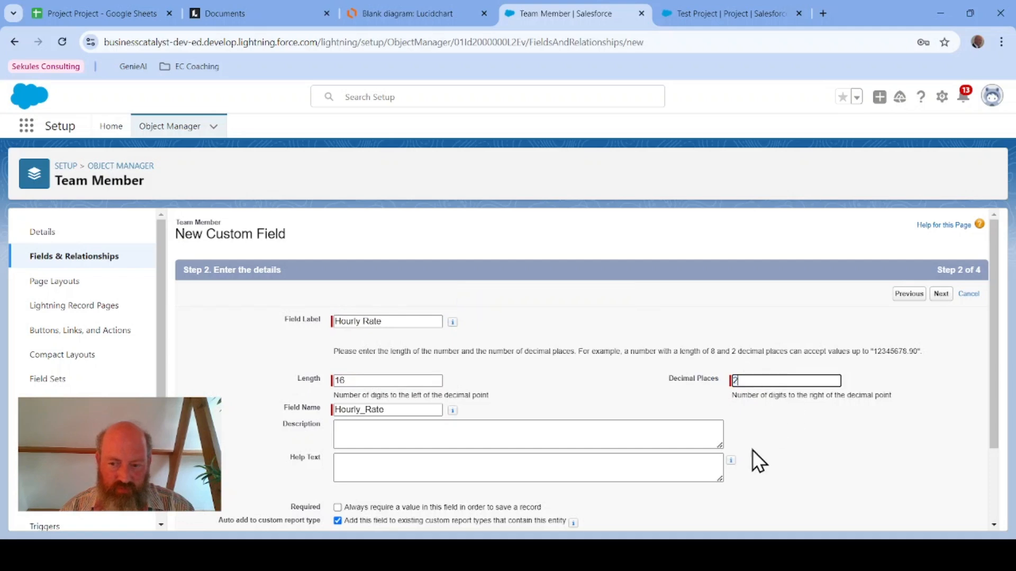
Step: Leave Hourly Rate not required and advance past field-level security to the page layout step
left_click(818, 437)
scroll(768, 413, "down", 2)
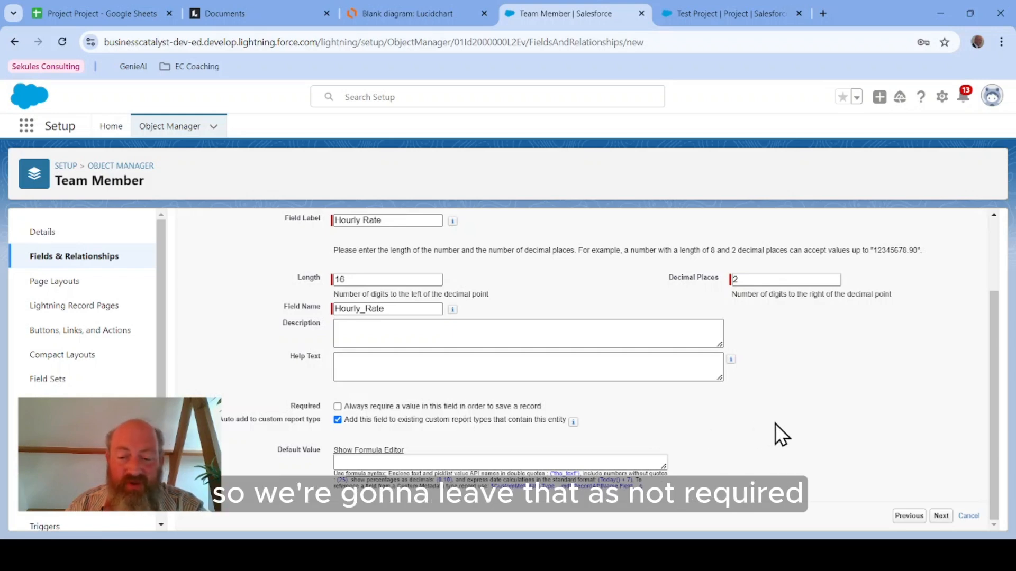
left_click(942, 517)
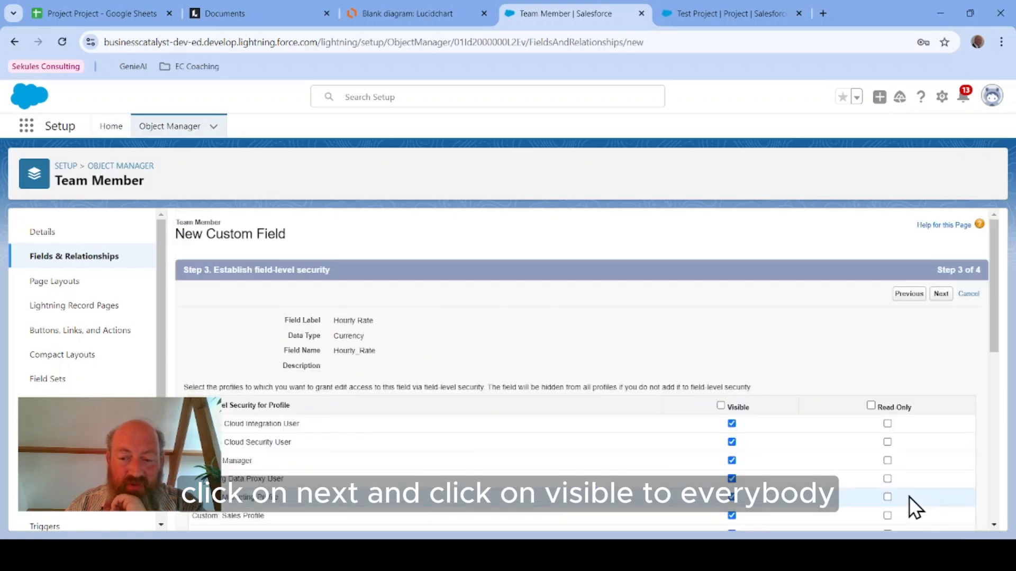
left_click(941, 293)
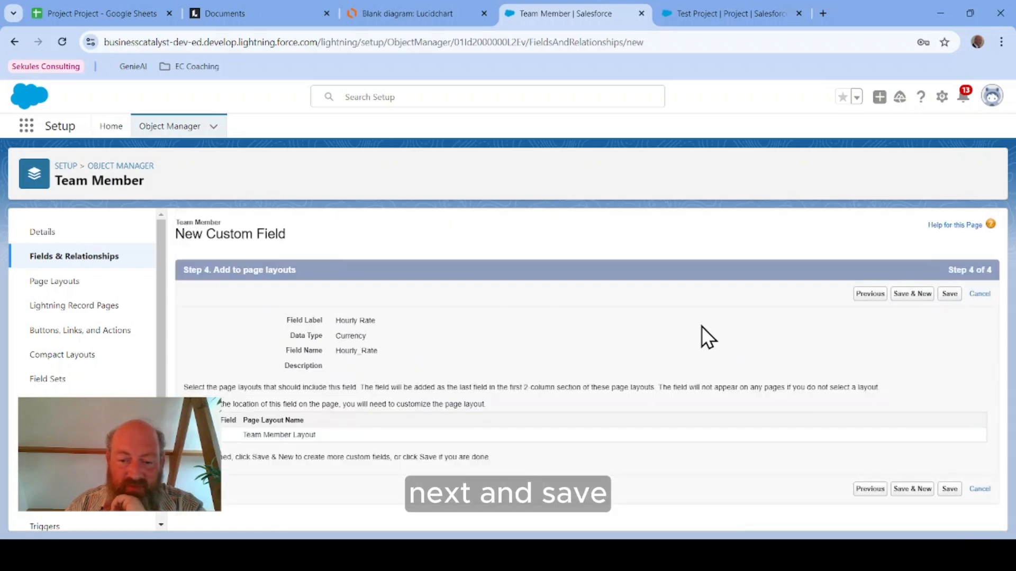
Step: Save the Hourly Rate field and open the Project object's Project Layout page layout for editing
left_click(951, 294)
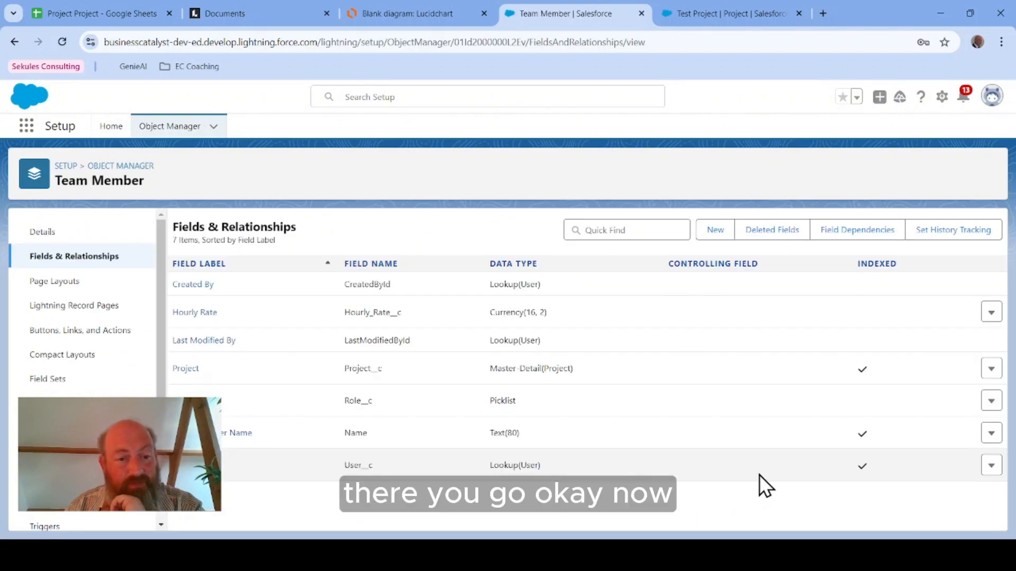
left_click(118, 167)
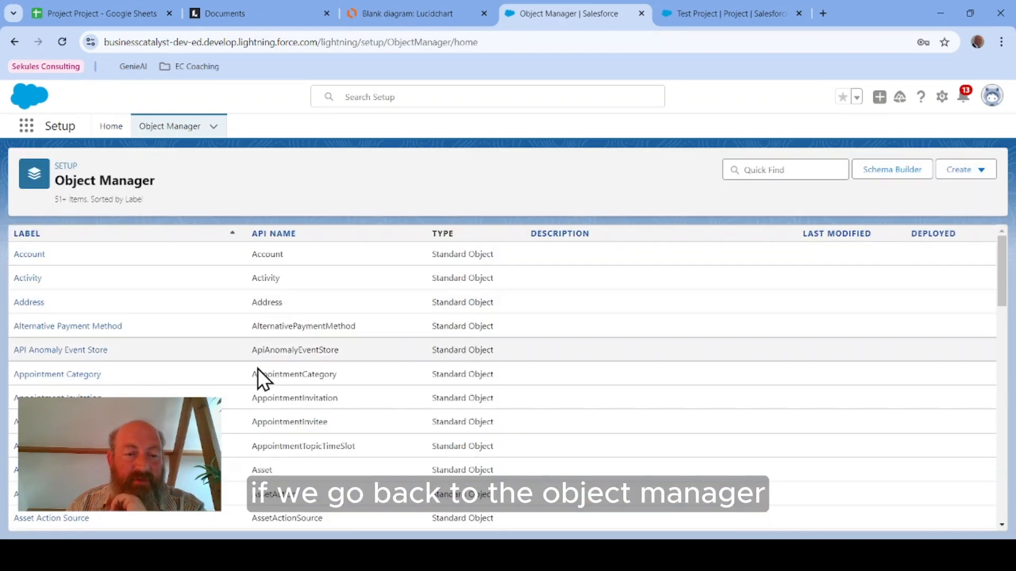
left_click(766, 167)
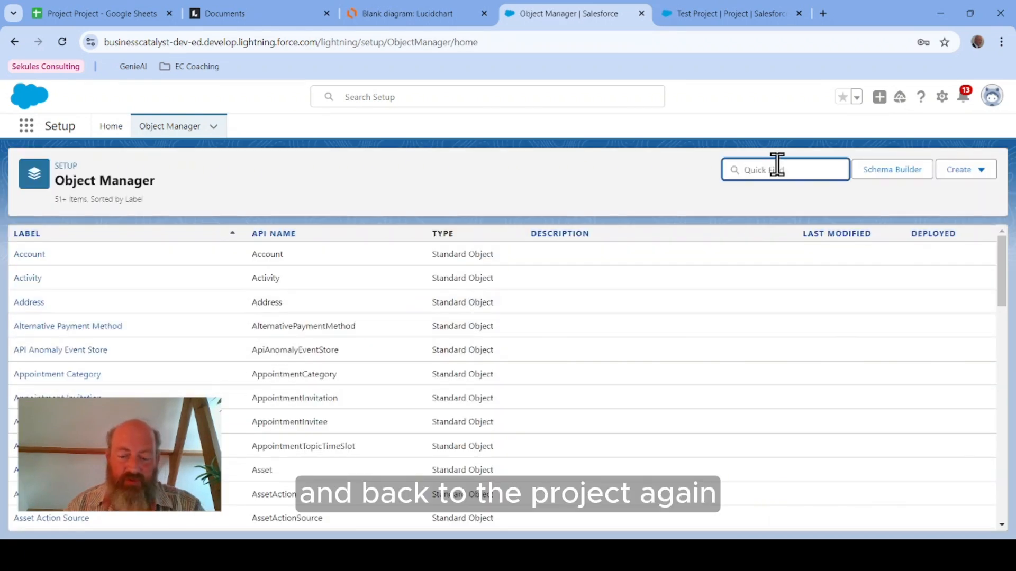
type("pro")
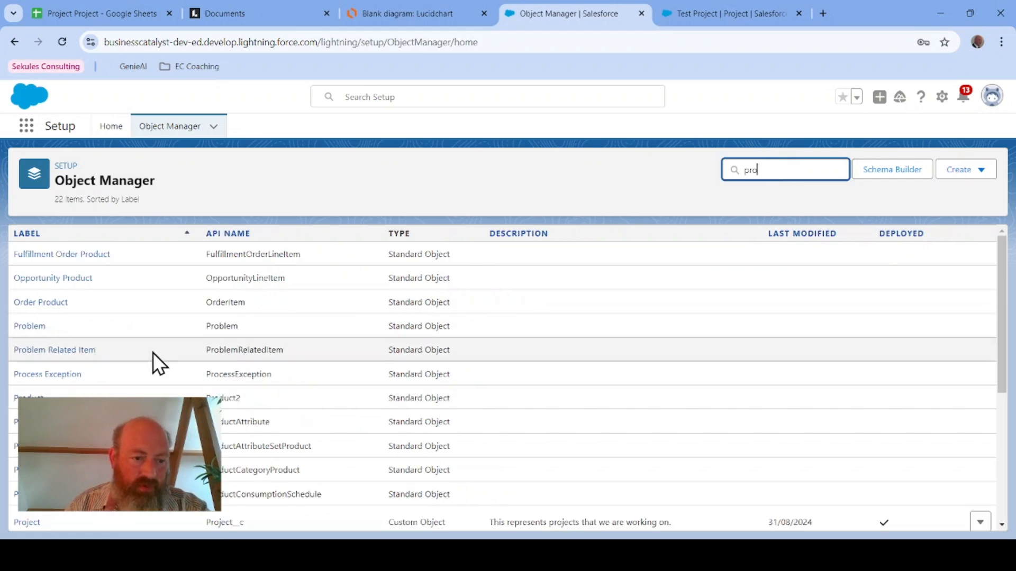
left_click(28, 523)
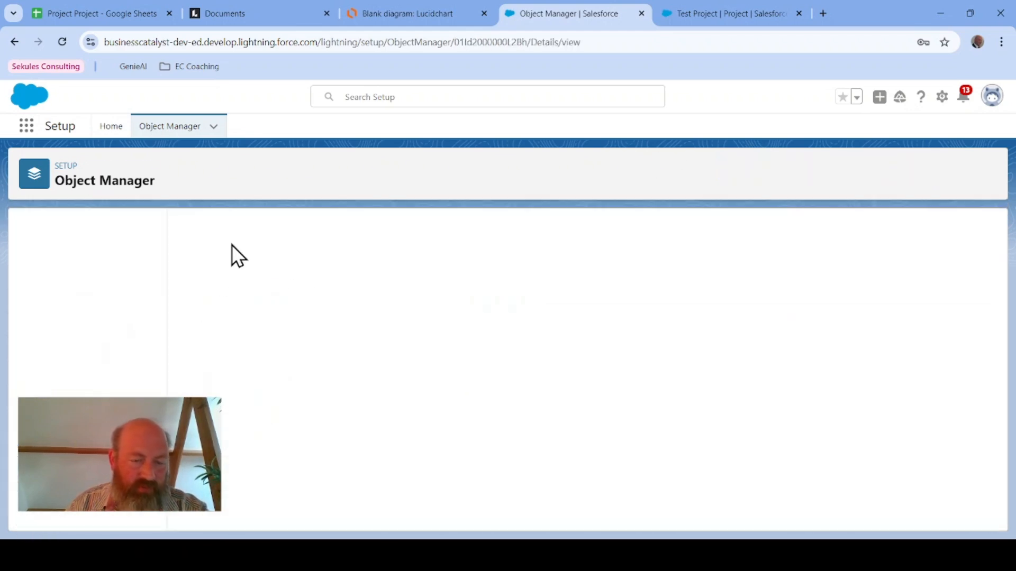
left_click(61, 282)
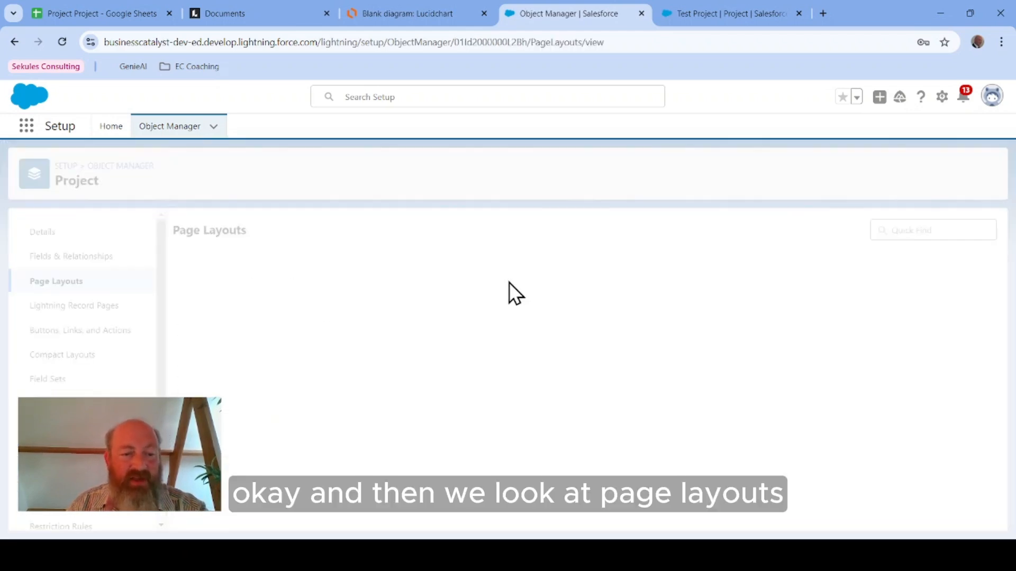
left_click(212, 290)
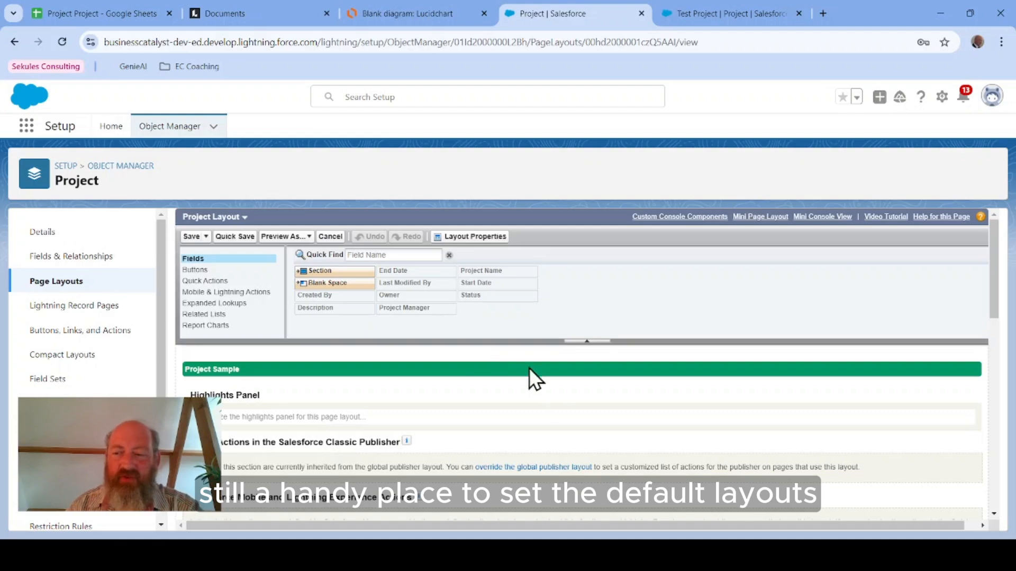
Step: Move the Team Members related list to the top of the Project layout's related lists
scroll(622, 464, "down", 3)
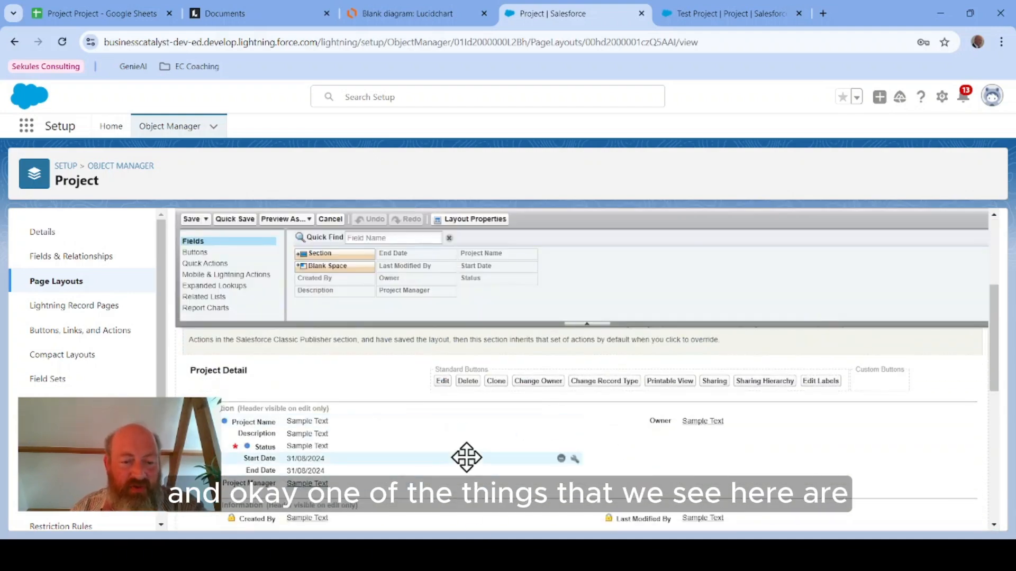
left_click(205, 297)
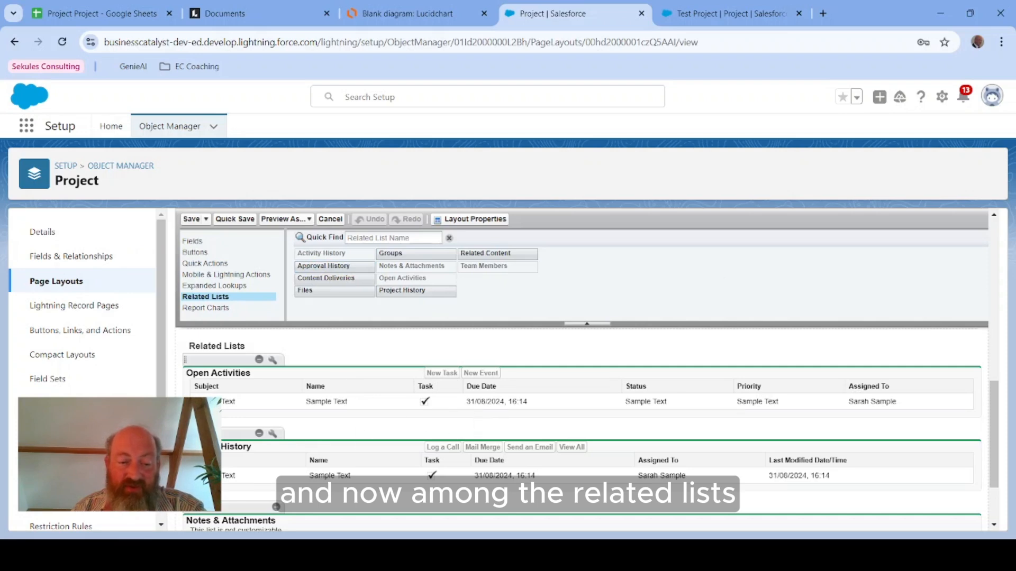
scroll(365, 408, "down", 2)
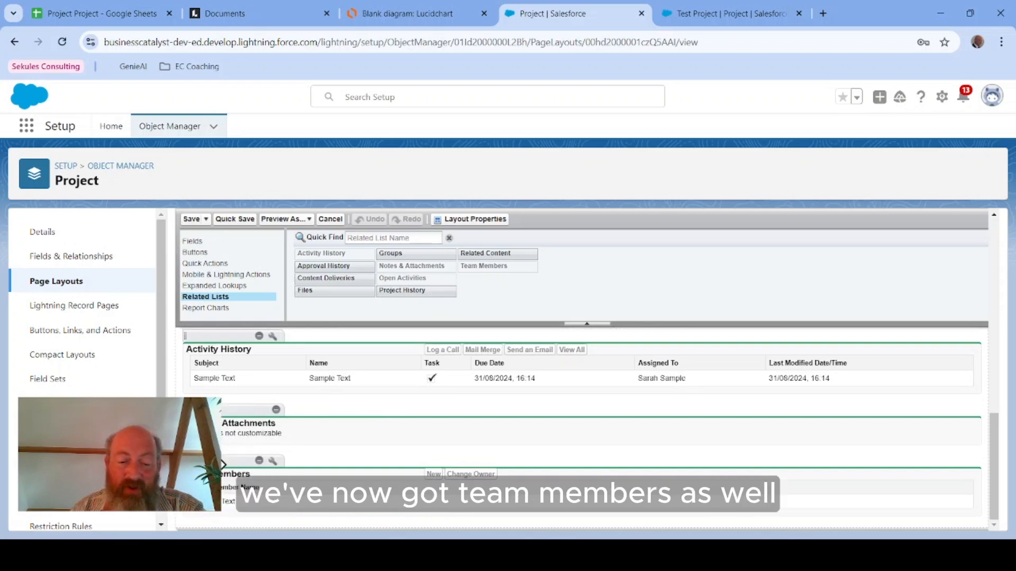
left_click_drag(225, 461, 250, 411)
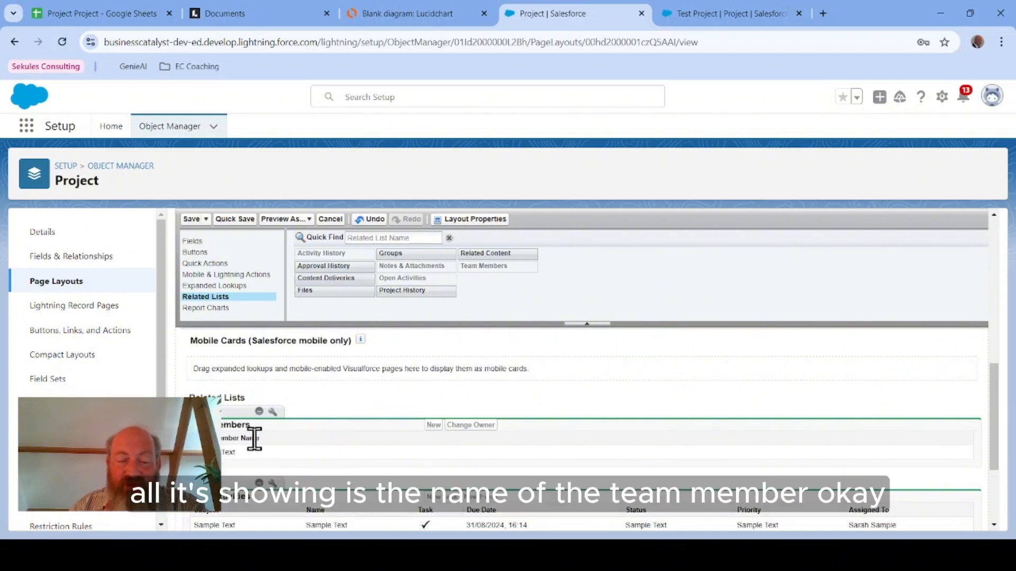
Step: Add Role, User and Hourly Rate as columns of the Team Members related list
left_click(272, 412)
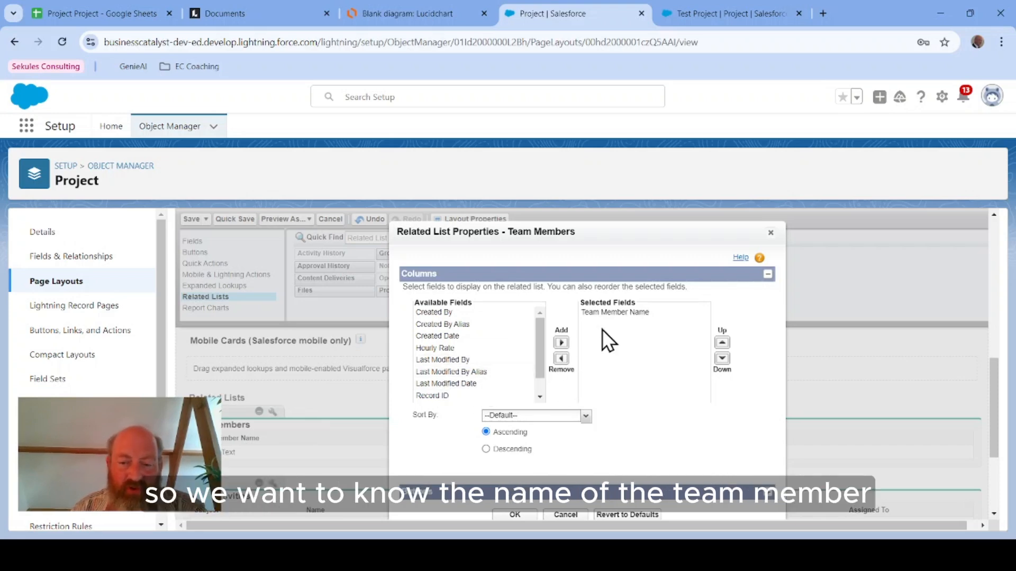
scroll(476, 360, "down", 2)
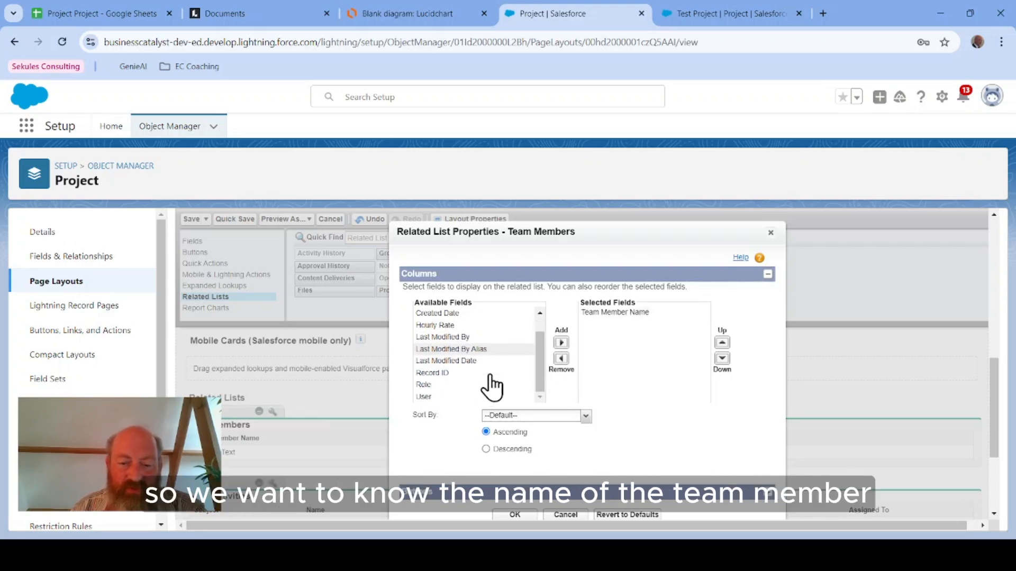
left_click(439, 385)
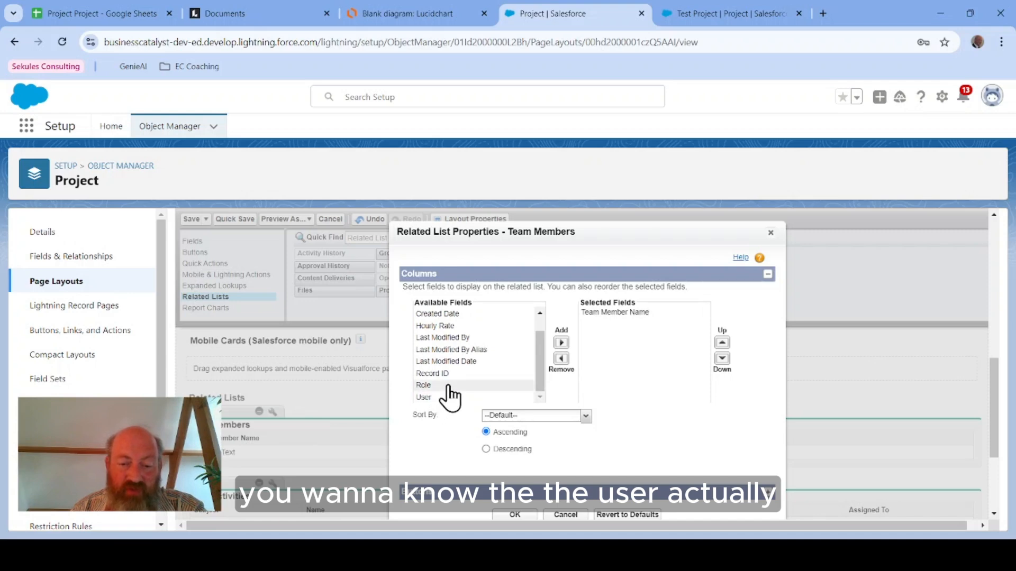
left_click(561, 343)
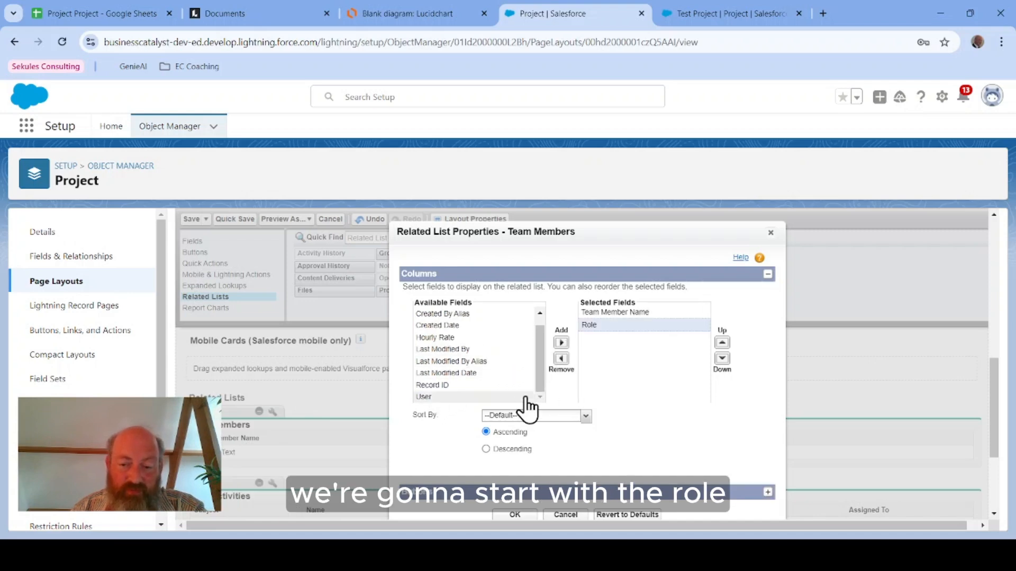
left_click(455, 396)
left_click(562, 342)
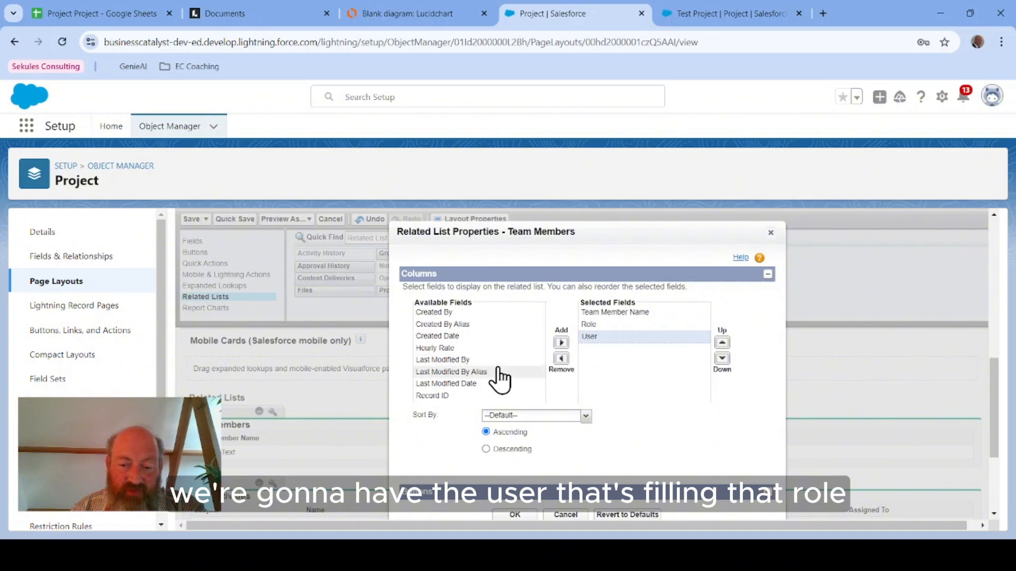
left_click(494, 343)
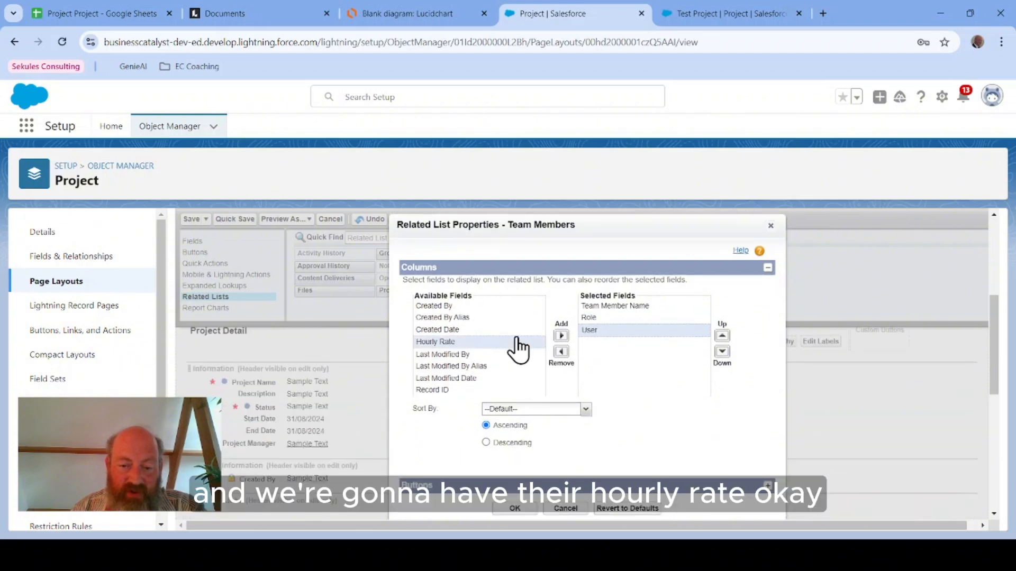
left_click(561, 336)
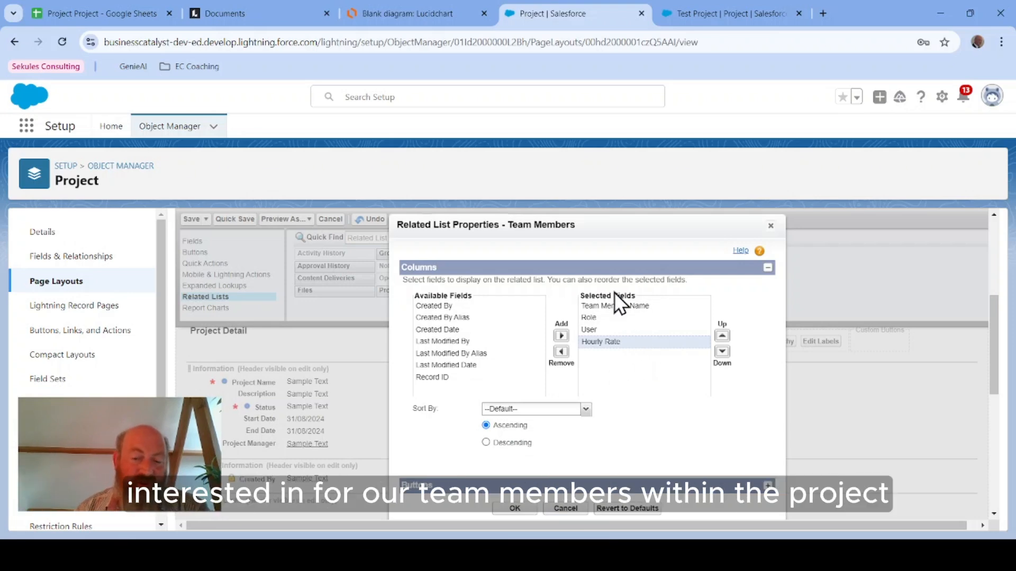
scroll(580, 390, "down", 2)
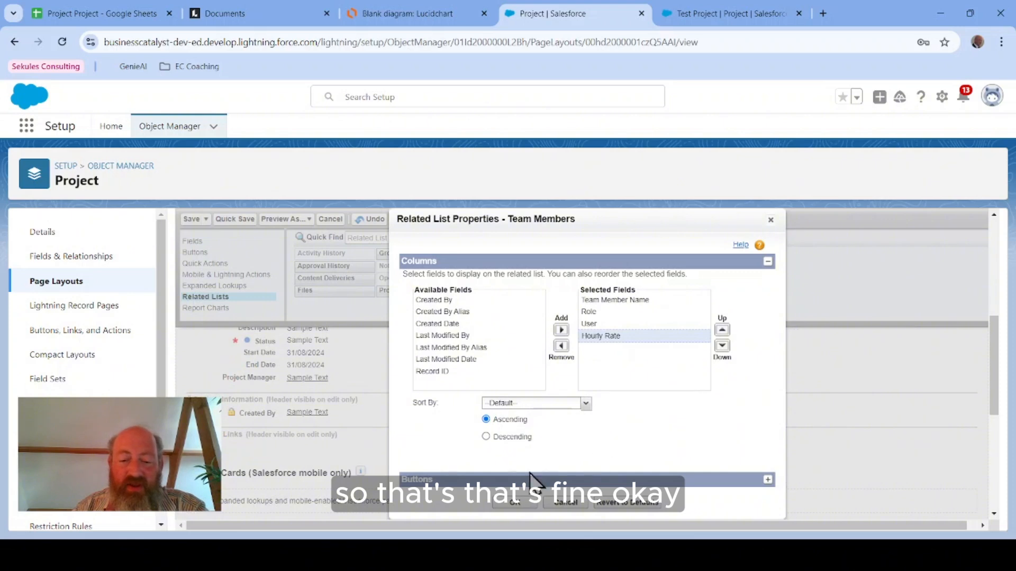
left_click(512, 504)
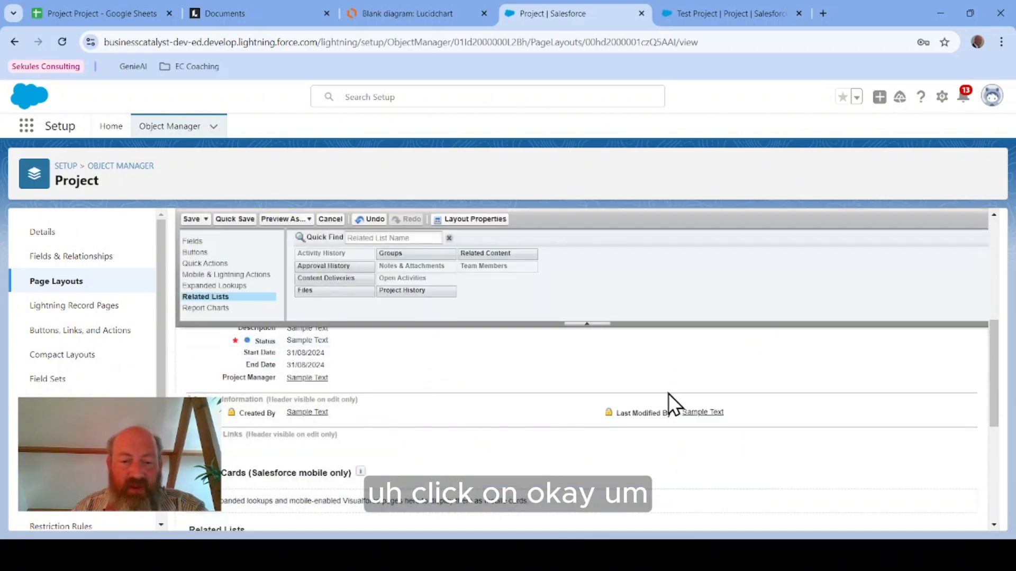
Step: Move Start Date, End Date and Project Manager into the layout's right column and save, overwriting users' related list customizations
scroll(671, 393, "up", 3)
scroll(660, 401, "down", 2)
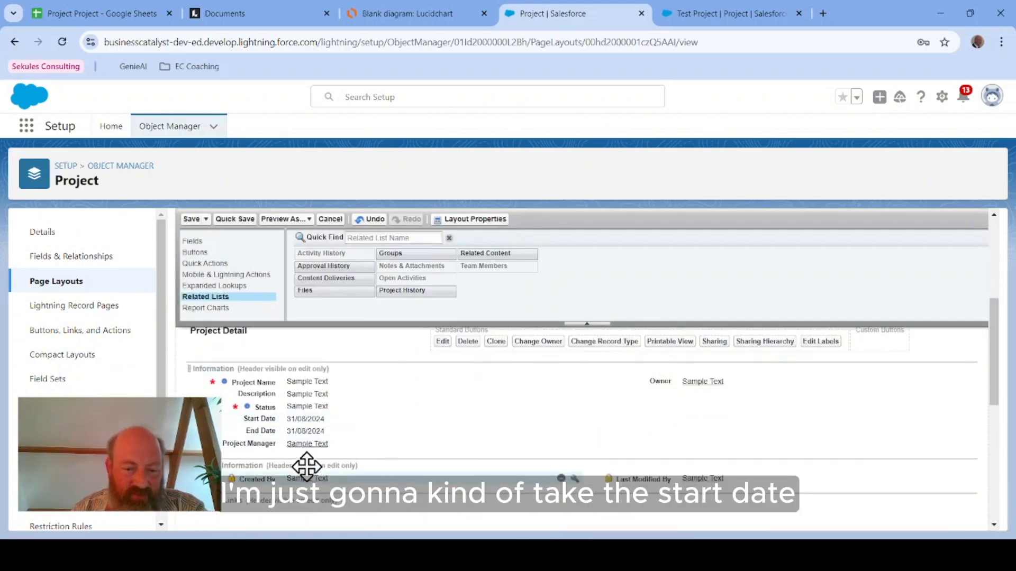
left_click(305, 420)
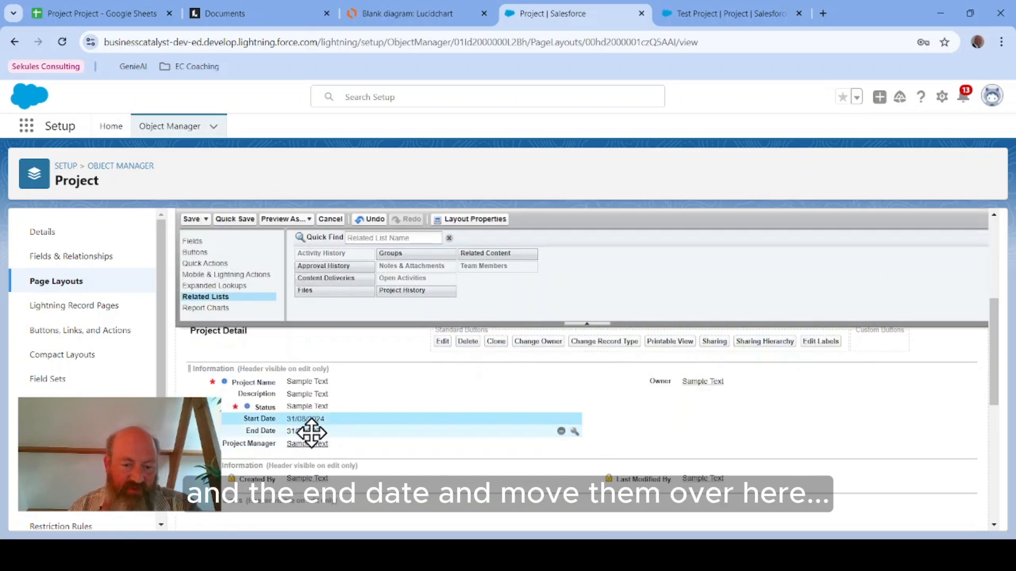
left_click(312, 431, "ctrl")
left_click_drag(312, 432, 665, 456)
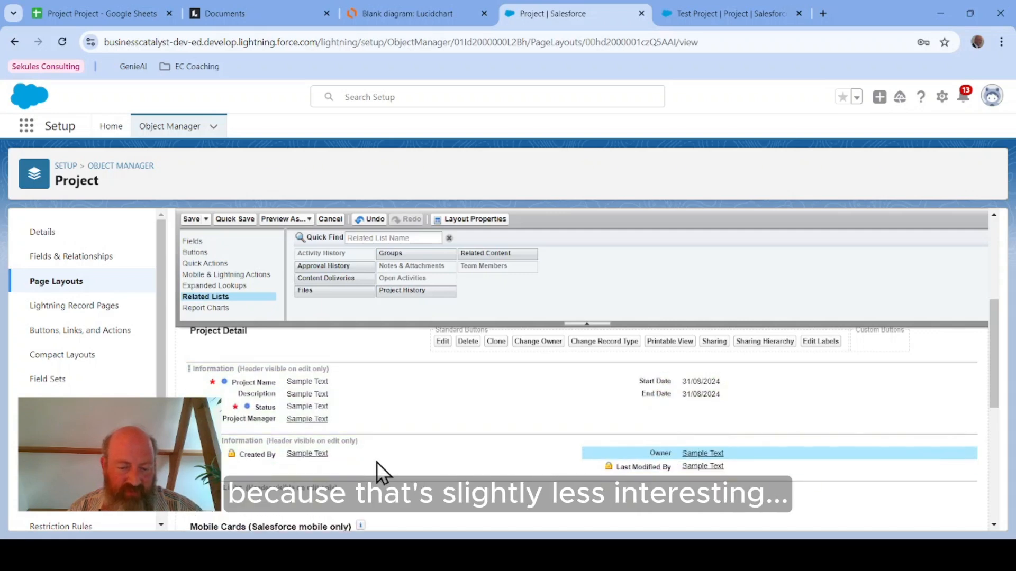
left_click_drag(358, 421, 674, 380)
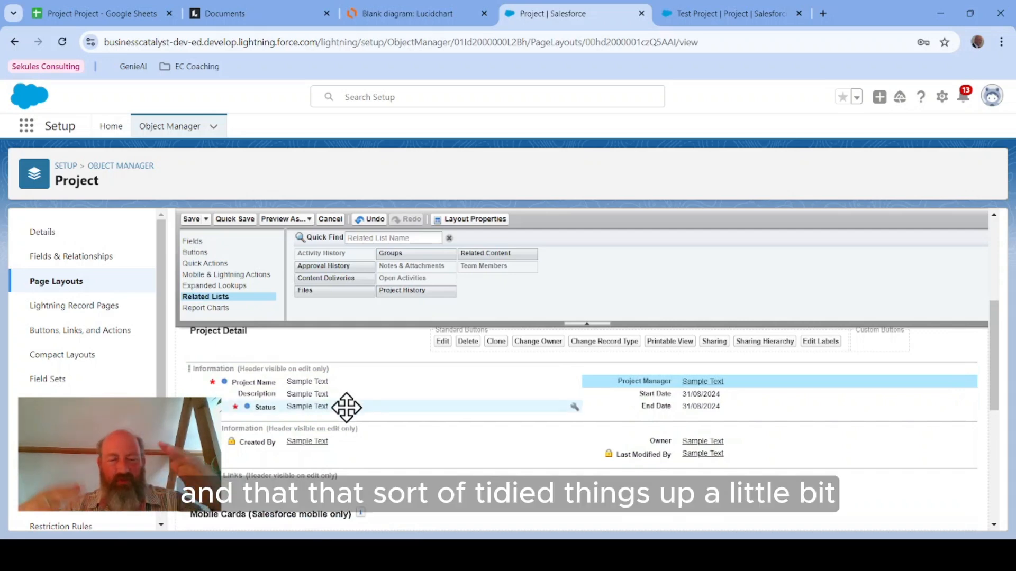
left_click(192, 219)
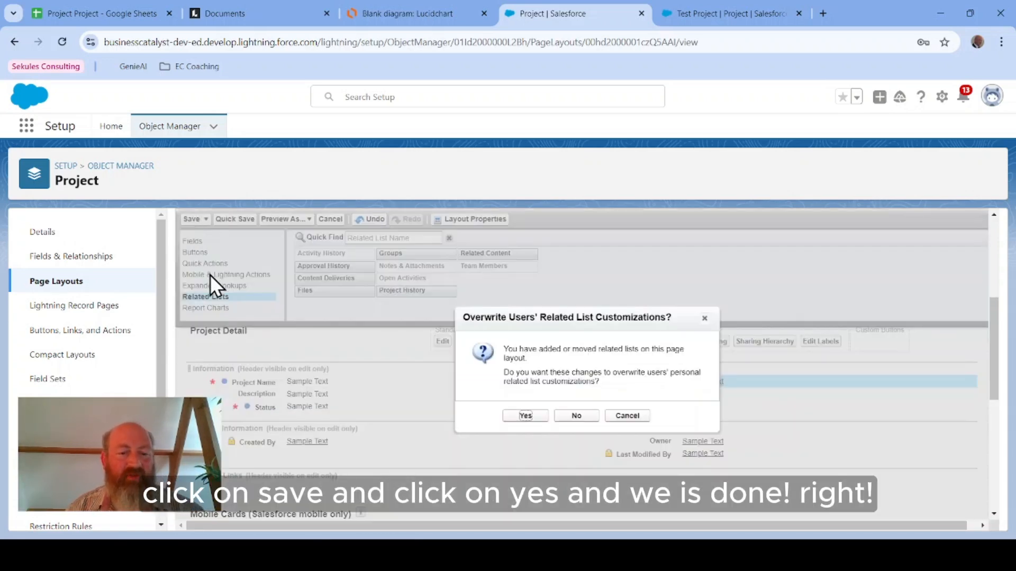
left_click(525, 416)
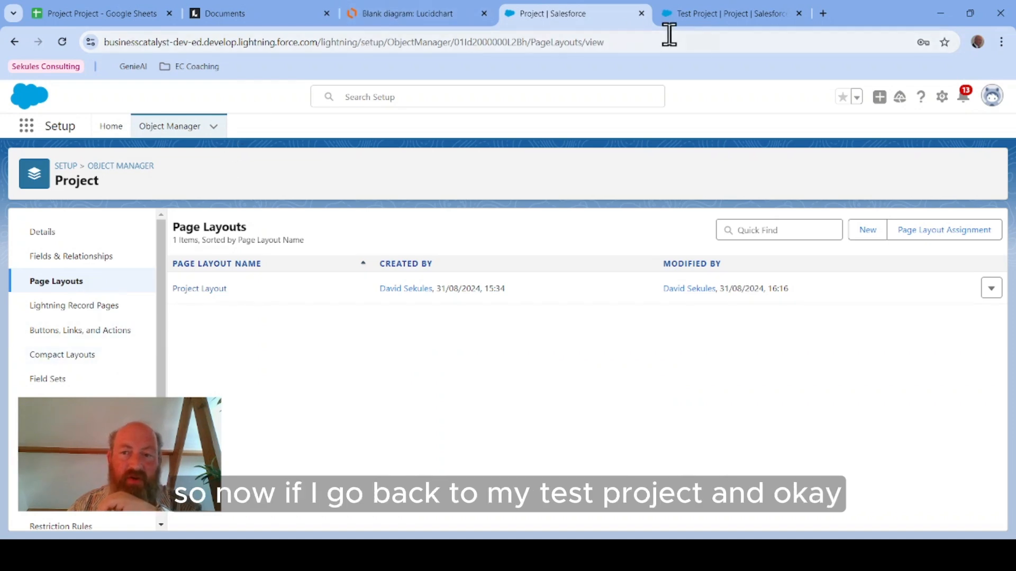
Step: Reload the Test Project record and view its related lists
left_click(672, 15)
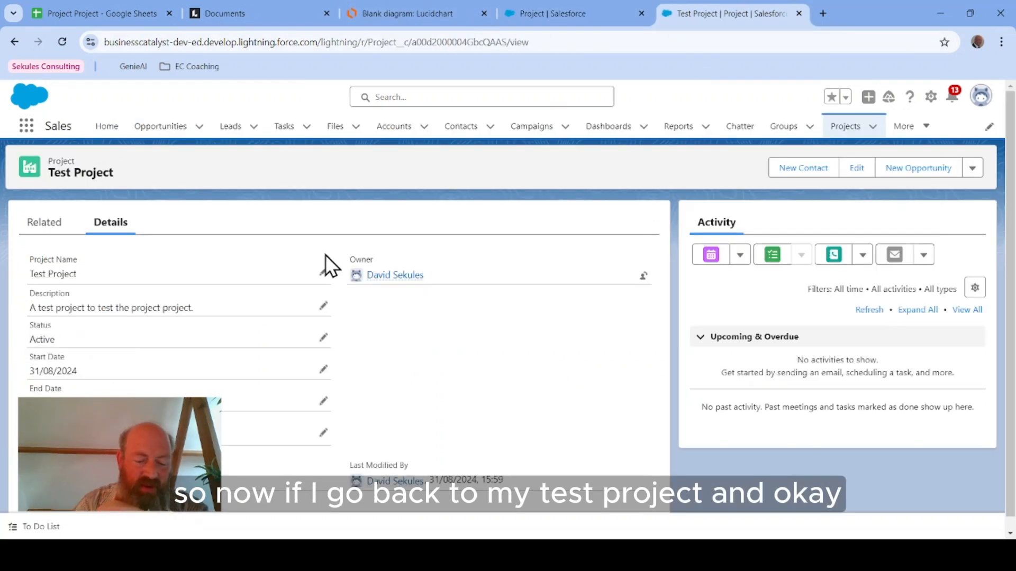
key("F5")
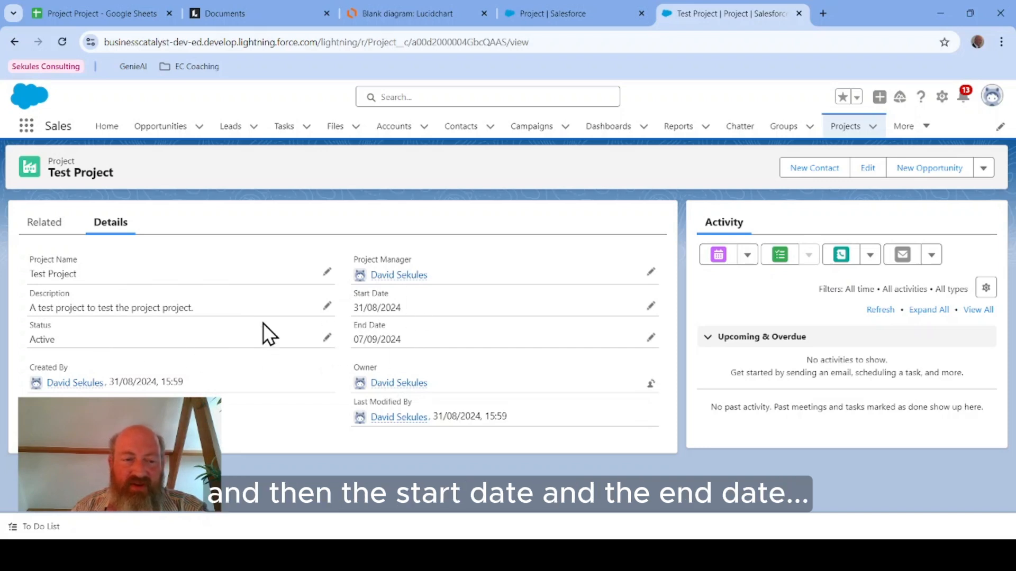
left_click(44, 230)
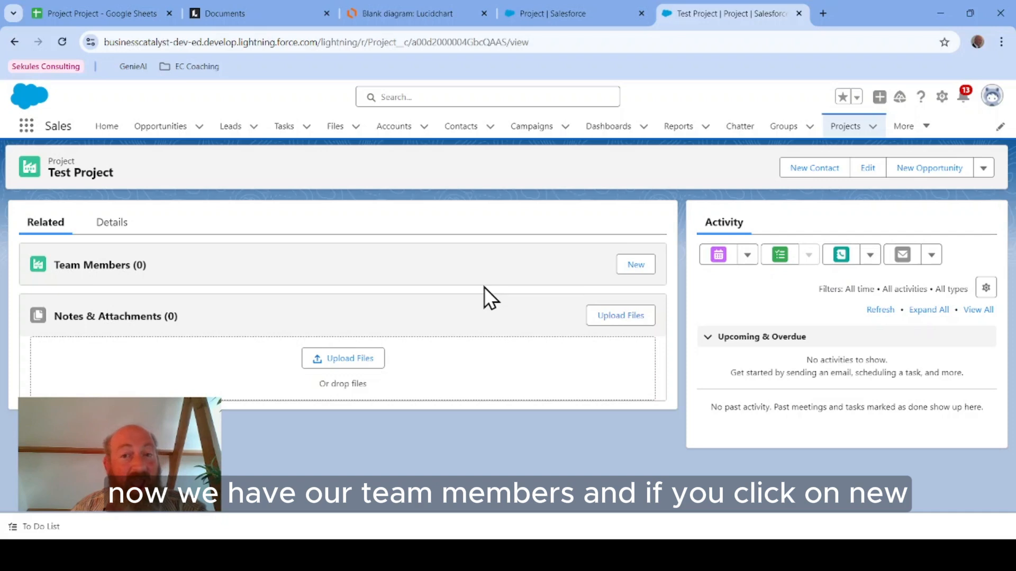
Step: Create a Test Project team member with a member name, your own user, role Project Manager and hourly rate 100
left_click(636, 265)
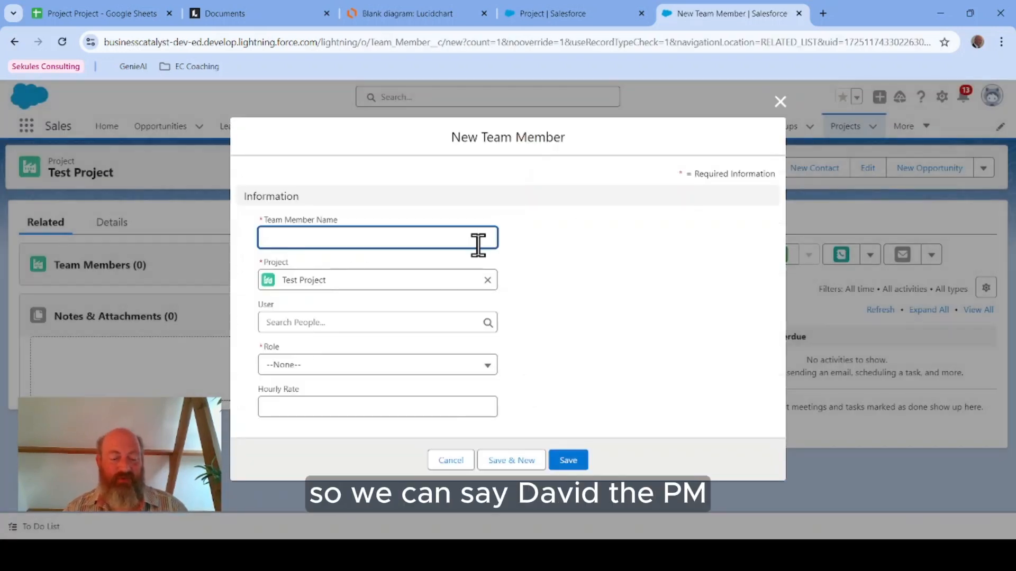
type("David")
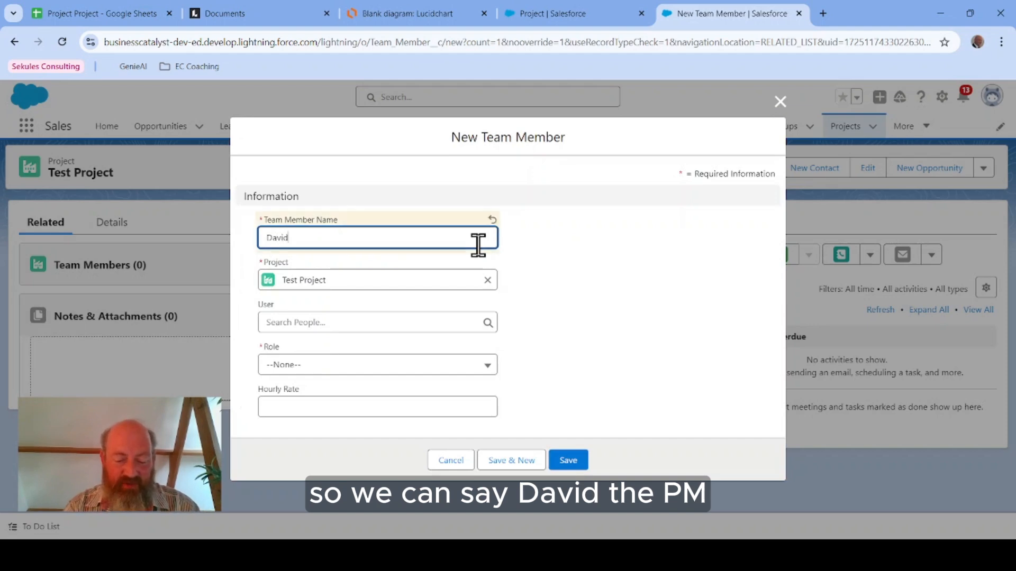
type(" th")
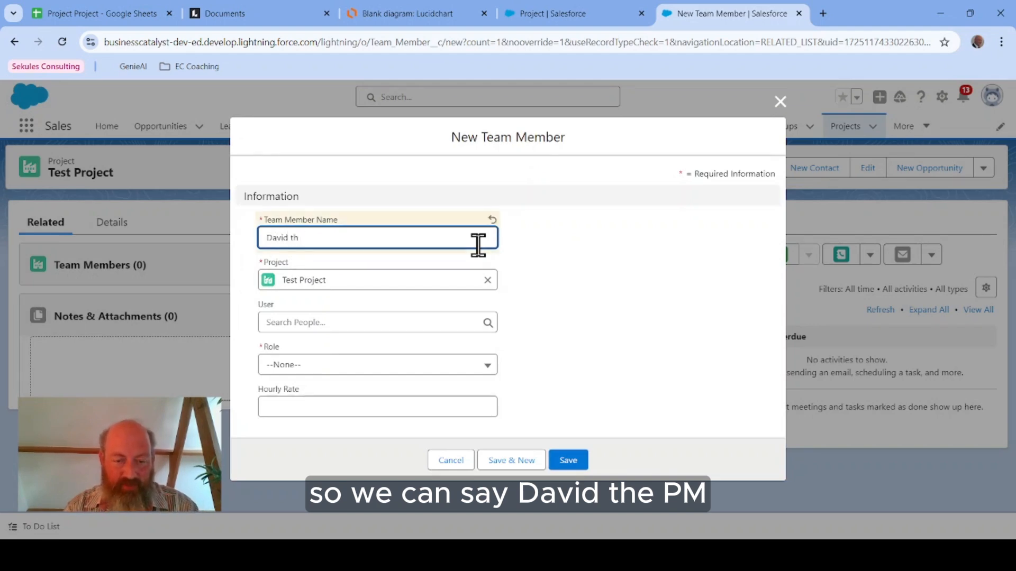
type("e PM")
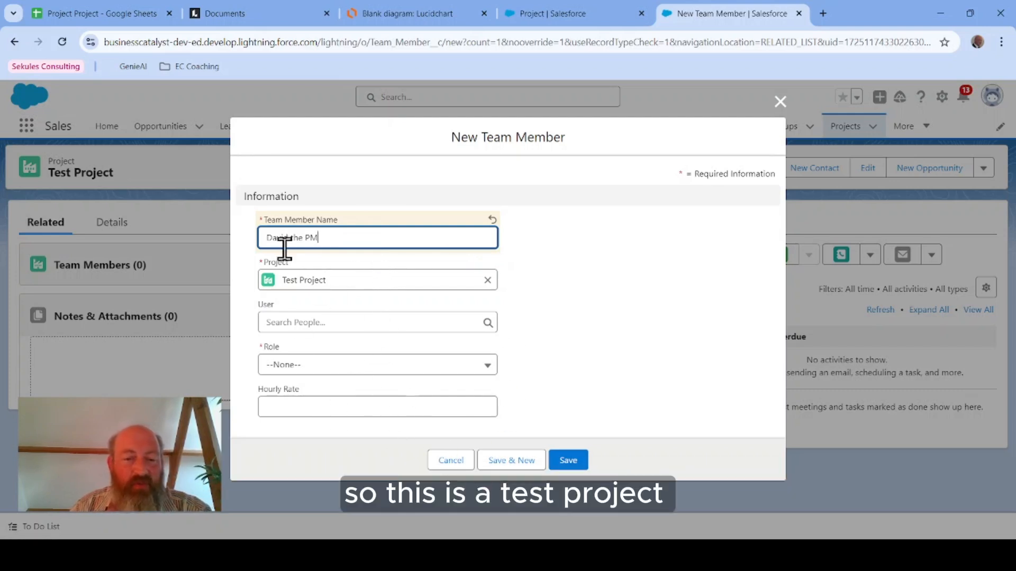
left_click(363, 323)
left_click(343, 373)
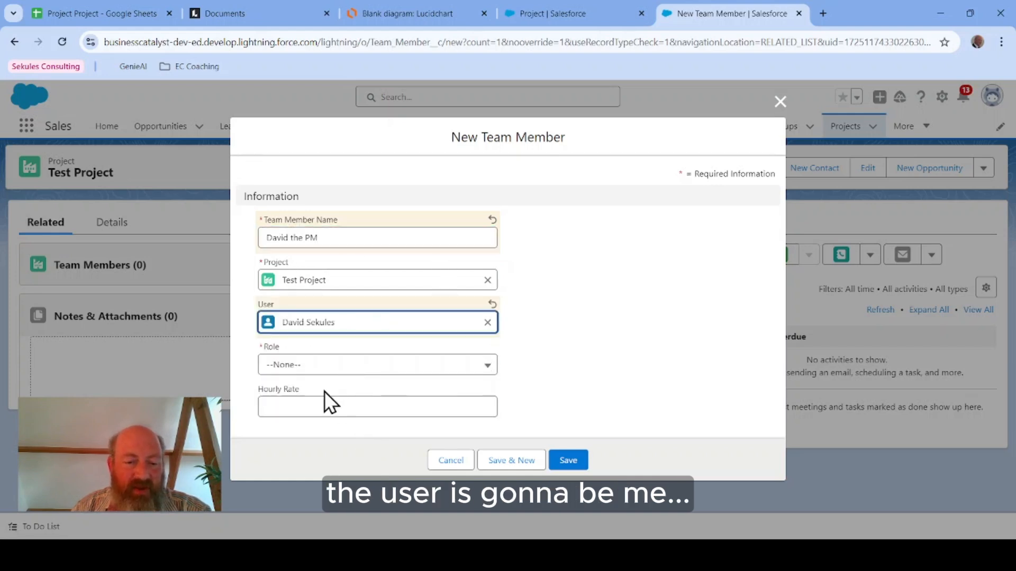
left_click(324, 368)
left_click(337, 416)
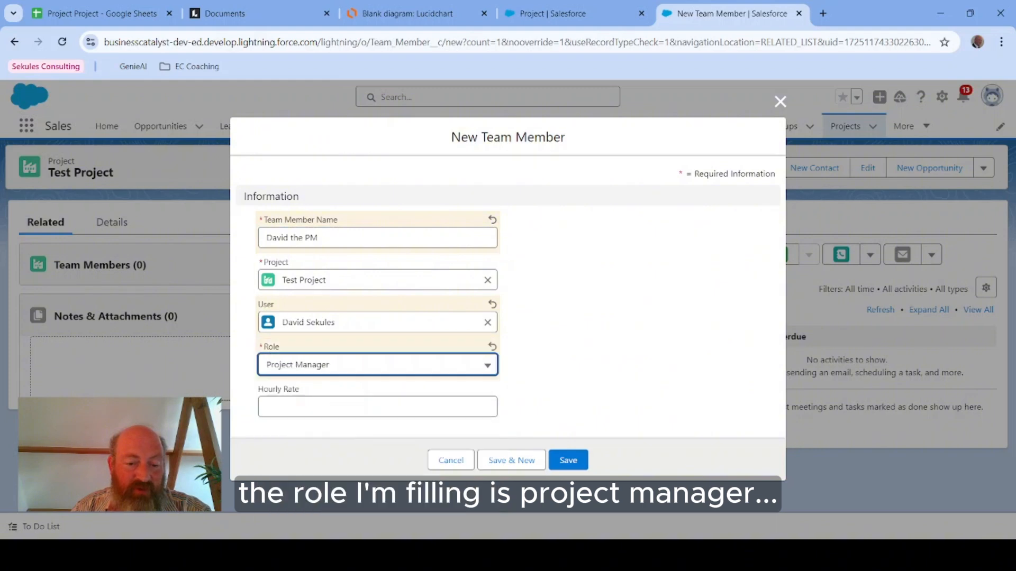
left_click(351, 407)
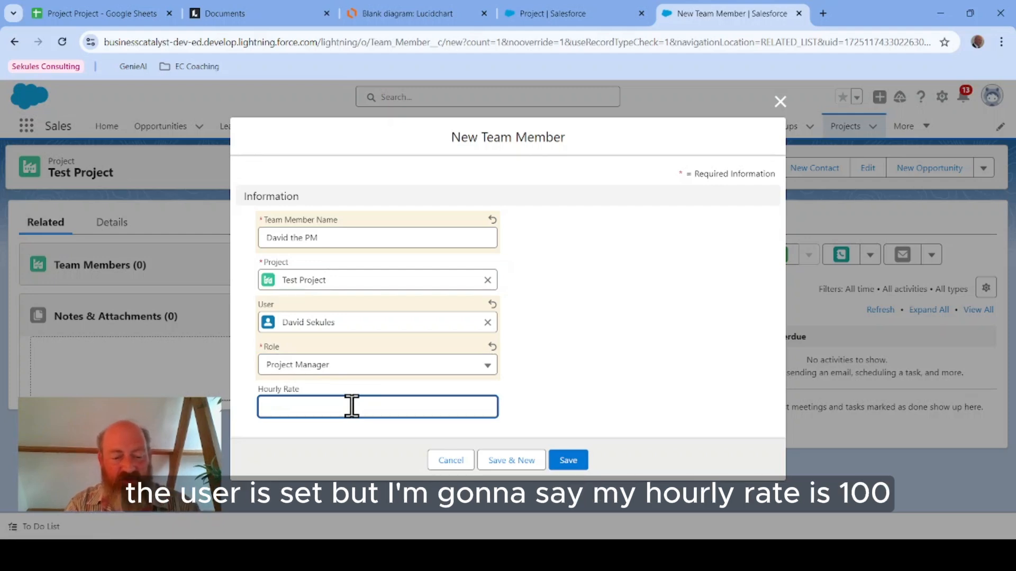
type("100")
left_click(612, 367)
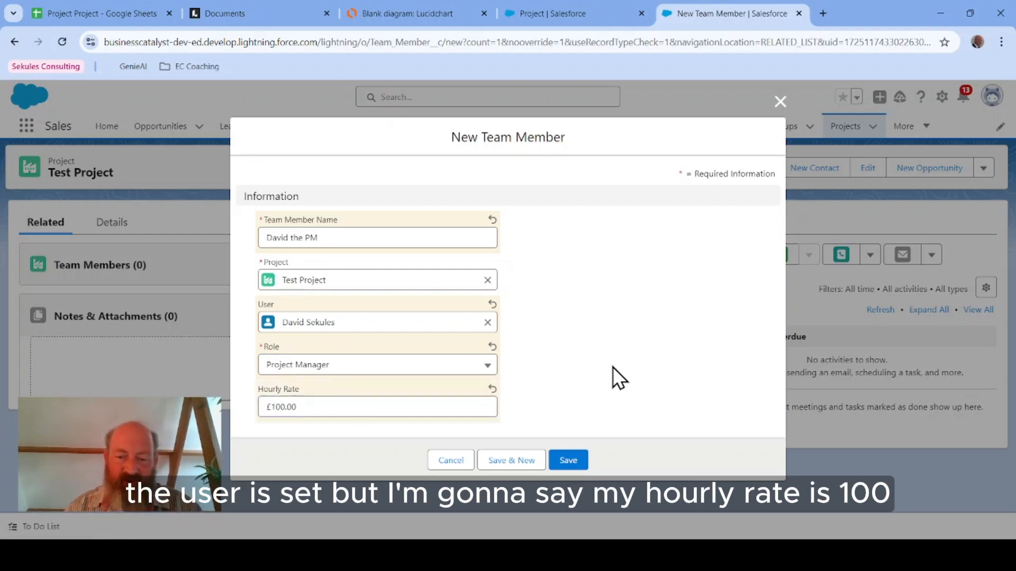
left_click(575, 462)
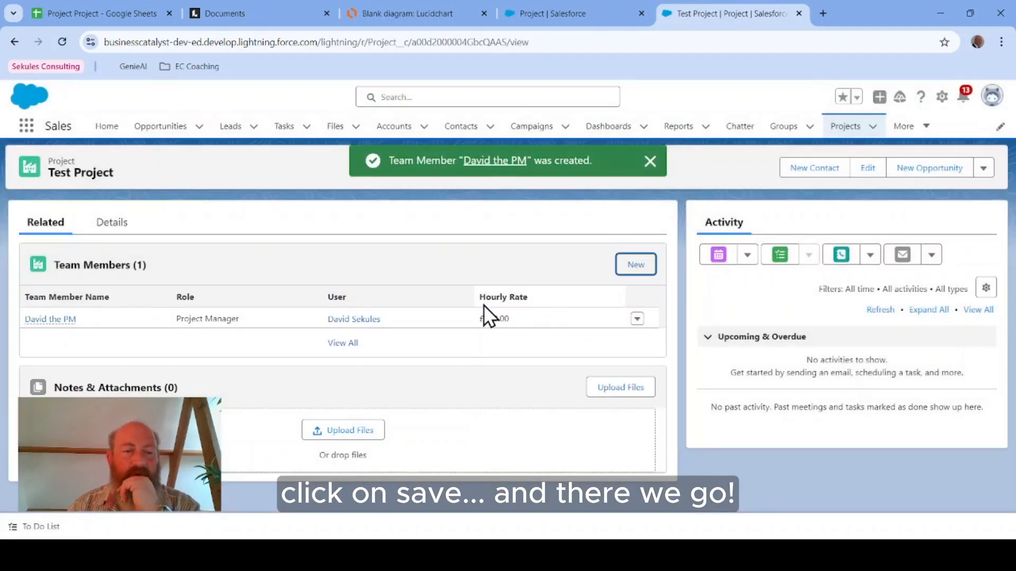
Step: Switch back to the Lucidchart entity relationship diagram
mouse_move(46, 323)
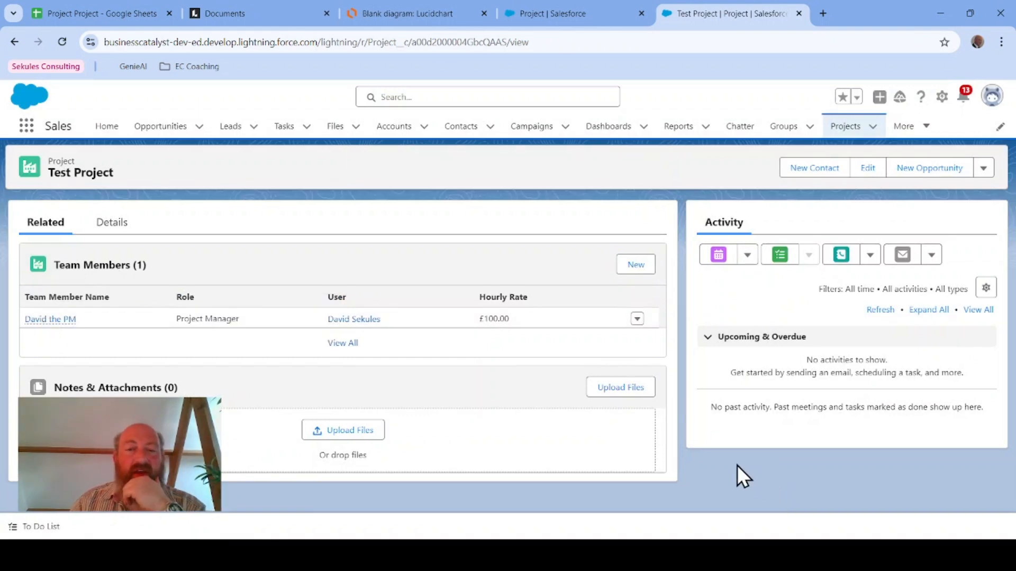
left_click(394, 14)
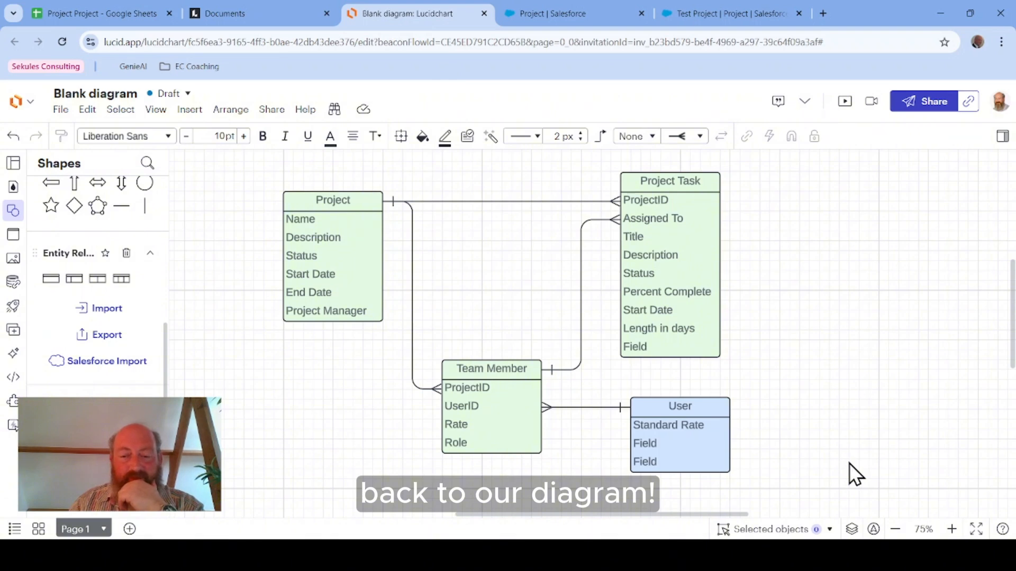